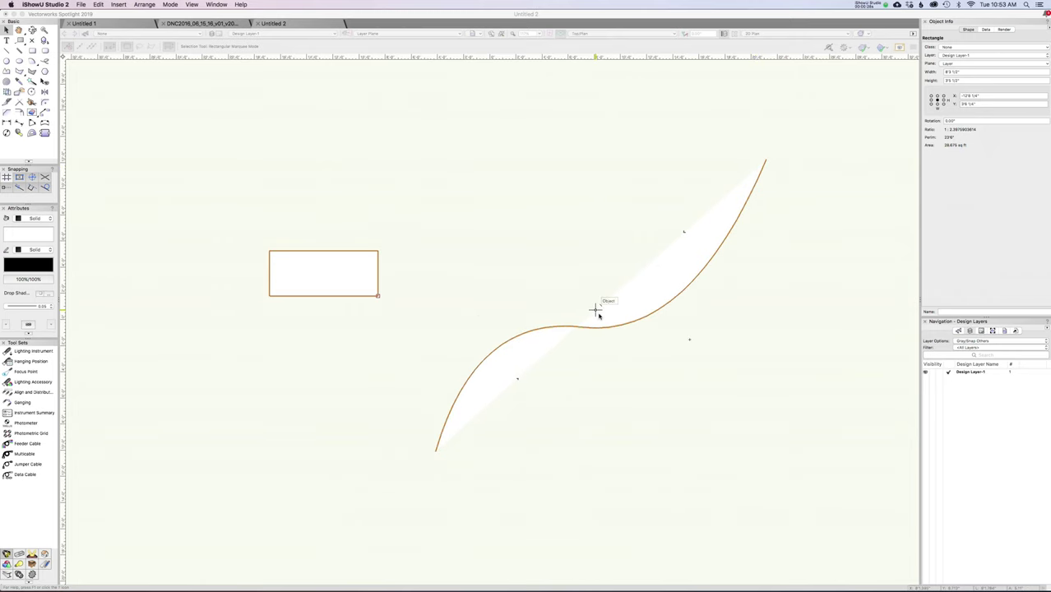
# Set the fill of the S-shaped polyline to None so only its outline remains
pyautogui.click(595, 23)
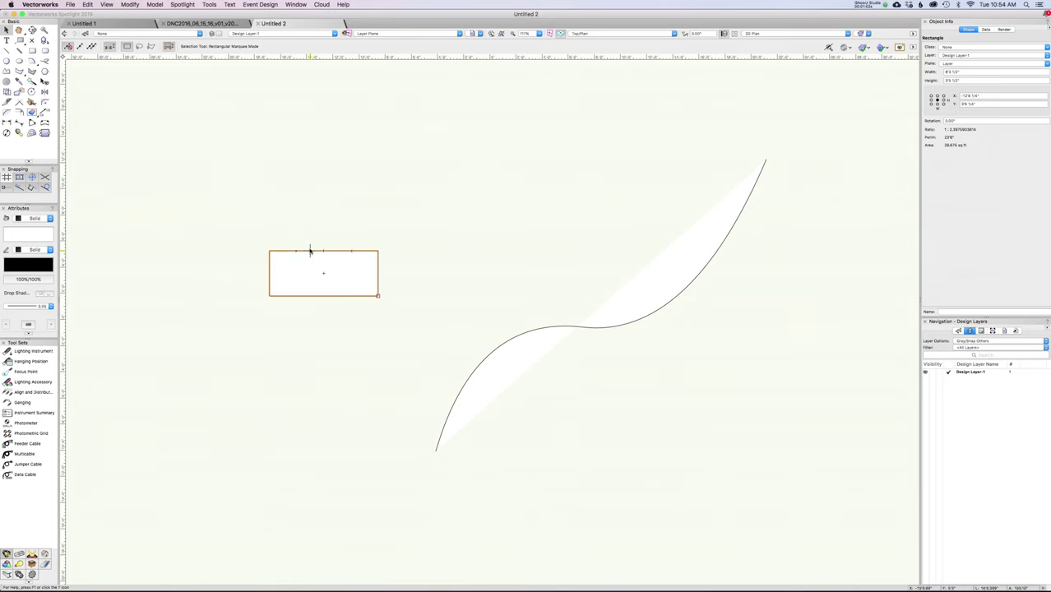
pyautogui.keyDown('shift'); pyautogui.click(493, 350); pyautogui.keyUp('shift')
pyautogui.click(598, 375)
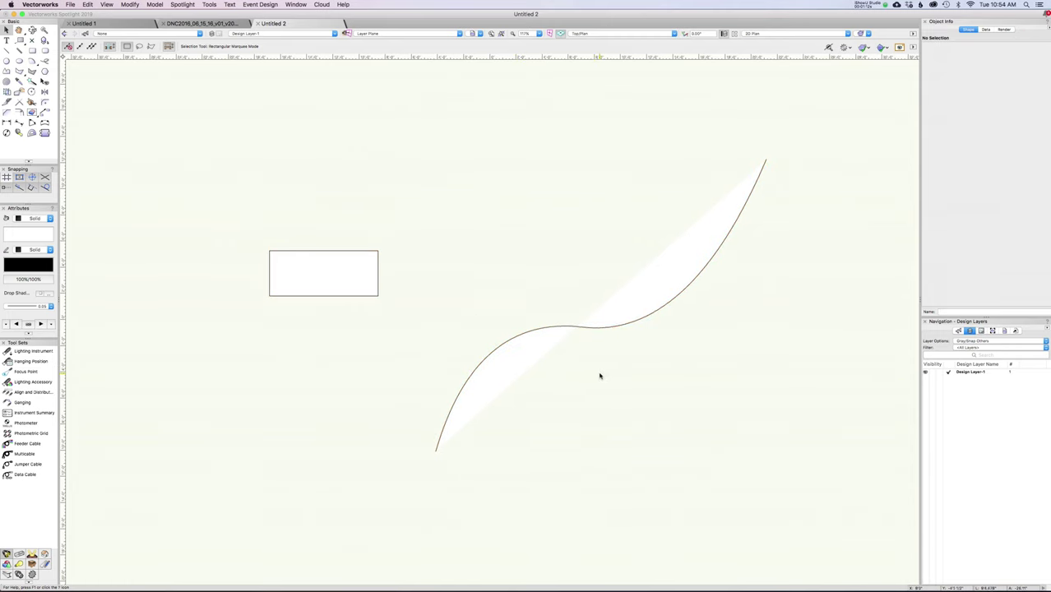
pyautogui.click(629, 319)
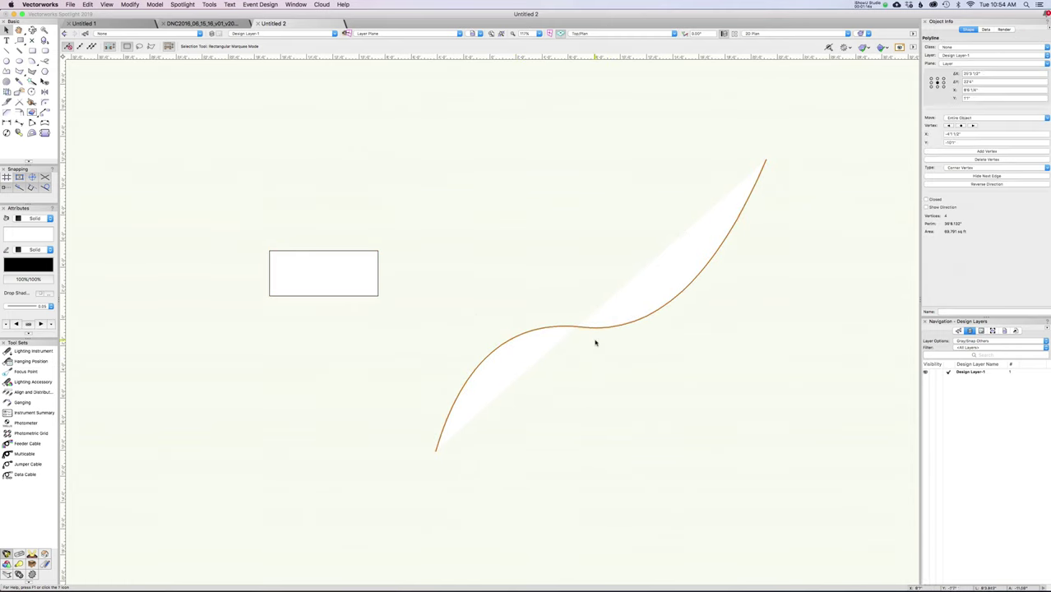
pyautogui.click(43, 219)
pyautogui.click(35, 211)
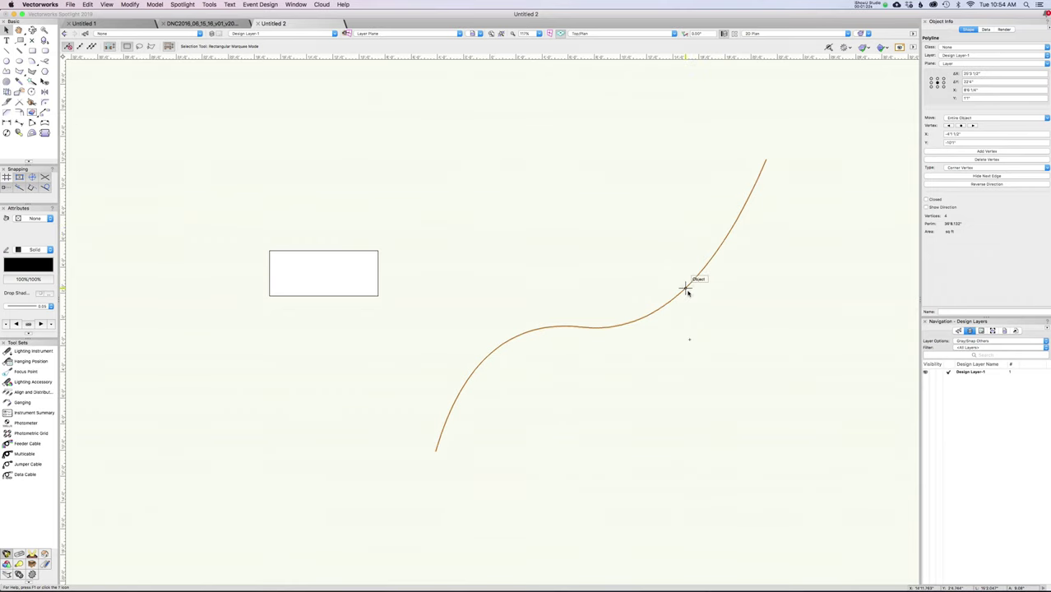
# Extrude the rectangle along the S-shaped polyline, using the curve as the path object, and decline saving a backup copy
pyautogui.keyDown('shift'); pyautogui.click(378, 268); pyautogui.keyUp('shift')
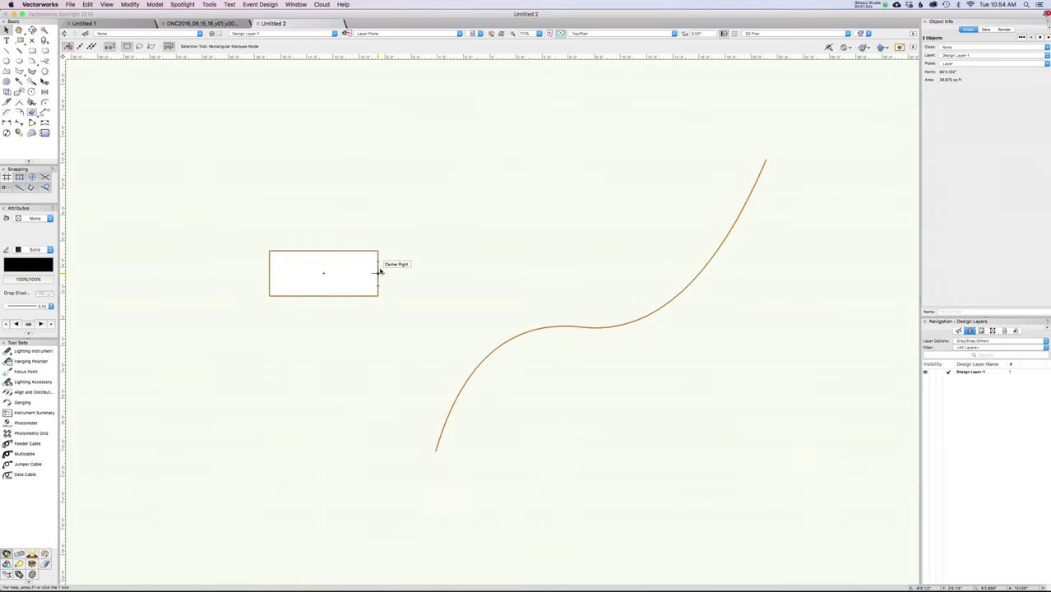
pyautogui.click(156, 5)
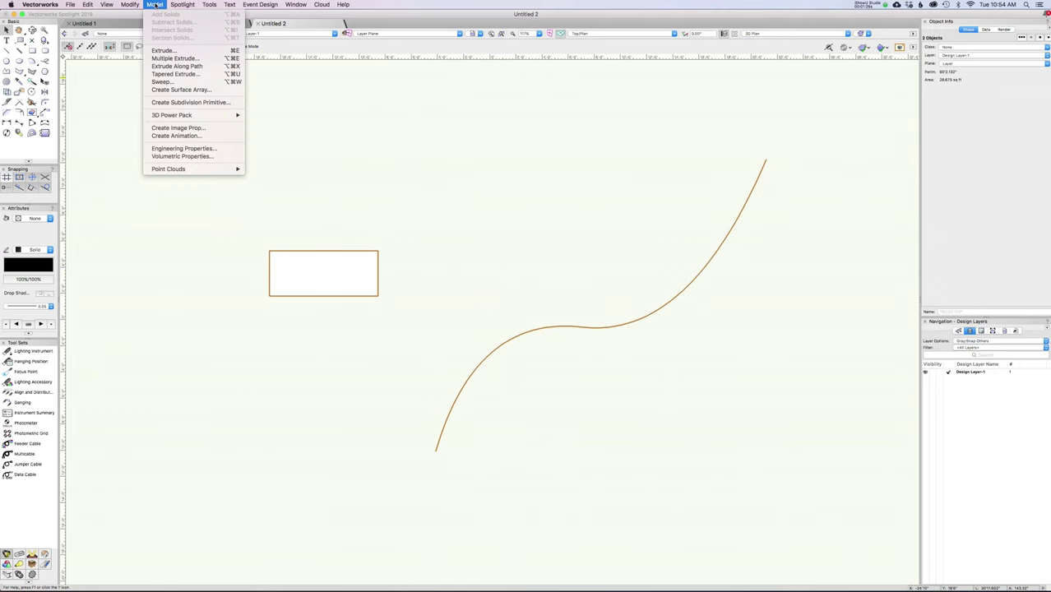
pyautogui.click(177, 66)
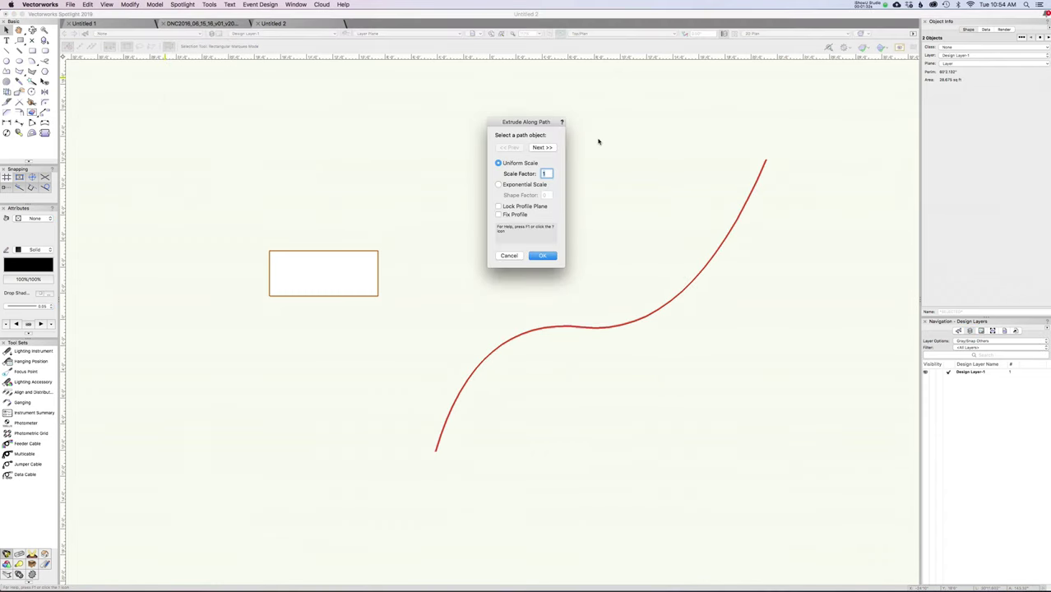
pyautogui.moveTo(550, 125); pyautogui.dragTo(514, 145)
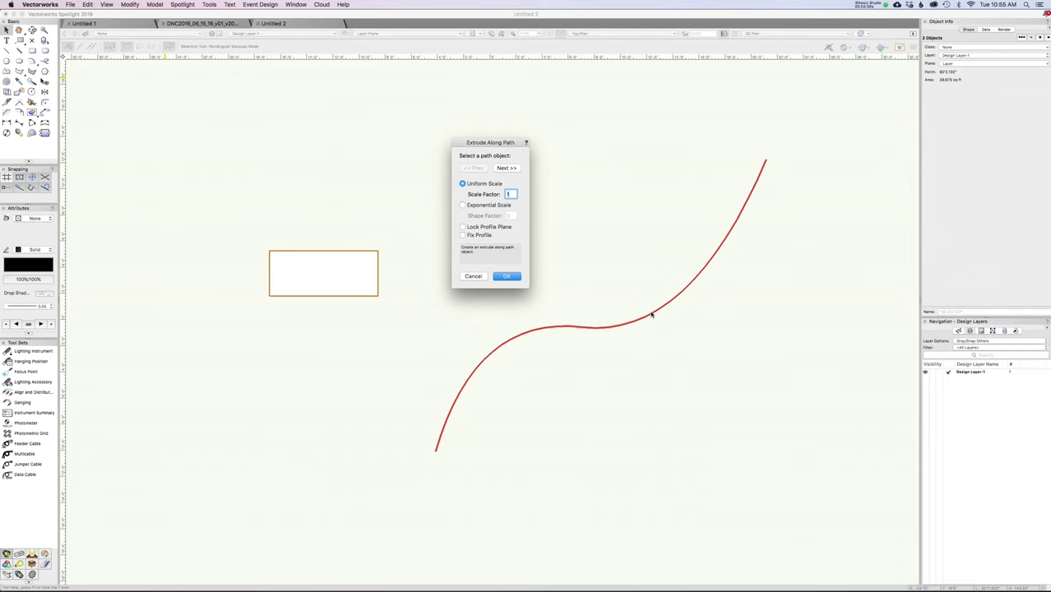
pyautogui.click(511, 168)
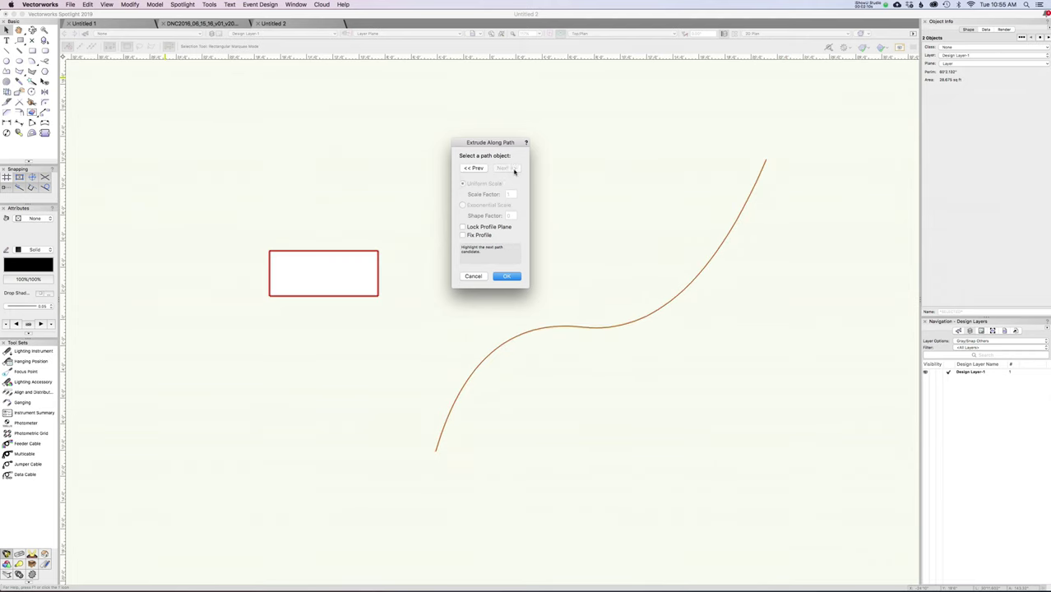
pyautogui.click(473, 168)
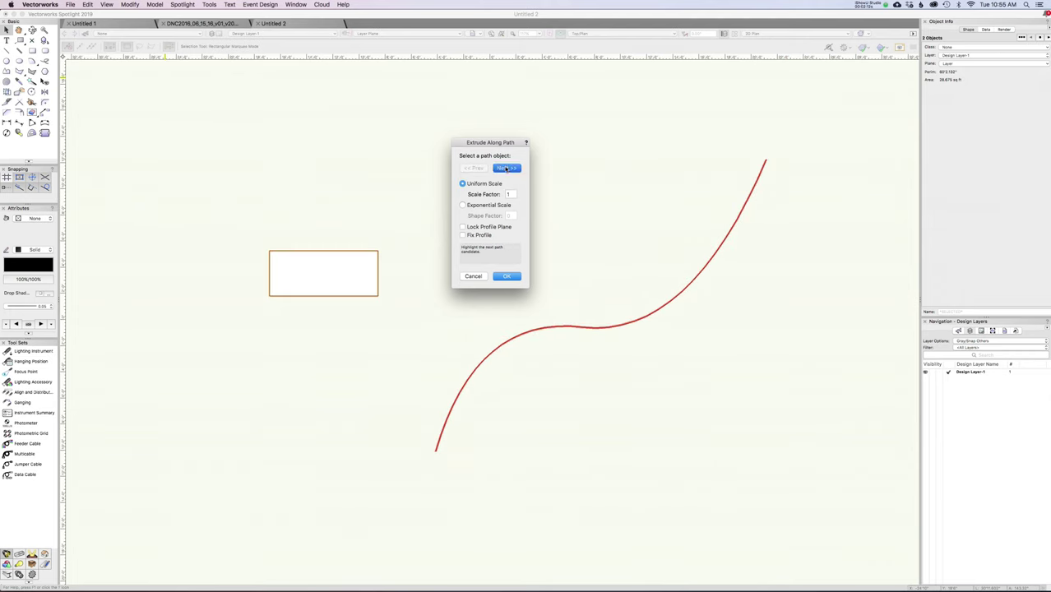
pyautogui.click(507, 168)
pyautogui.click(486, 168)
pyautogui.click(512, 169)
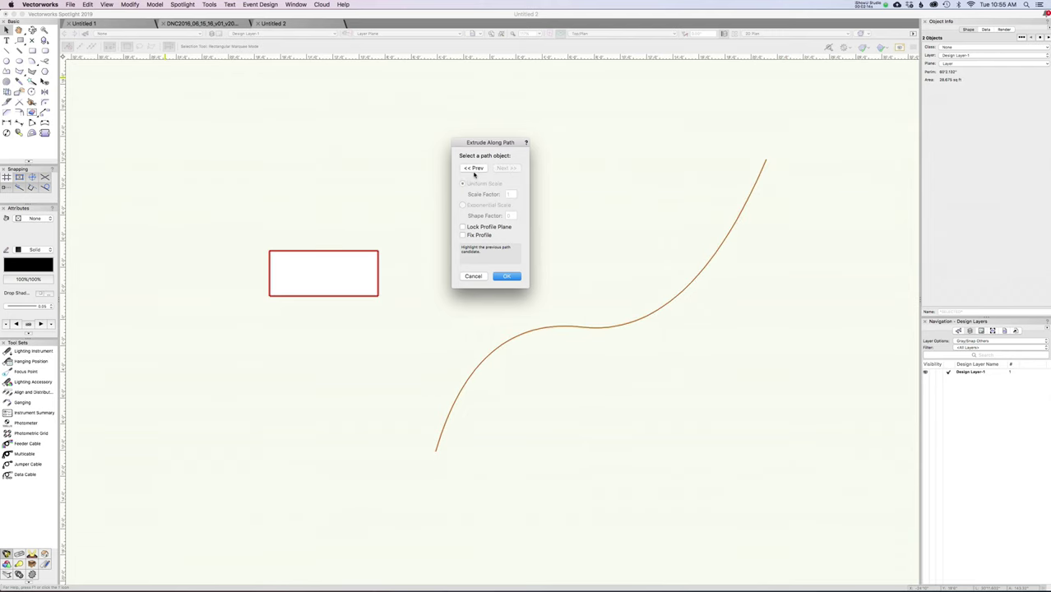
pyautogui.click(474, 169)
pyautogui.click(503, 168)
pyautogui.click(475, 168)
pyautogui.click(507, 168)
pyautogui.click(474, 168)
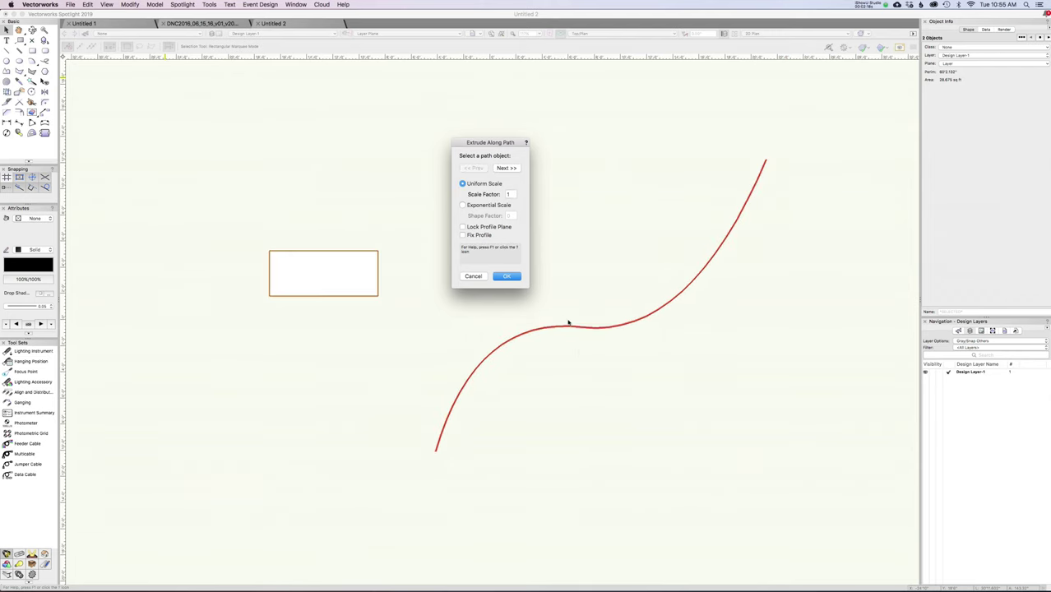
pyautogui.click(507, 277)
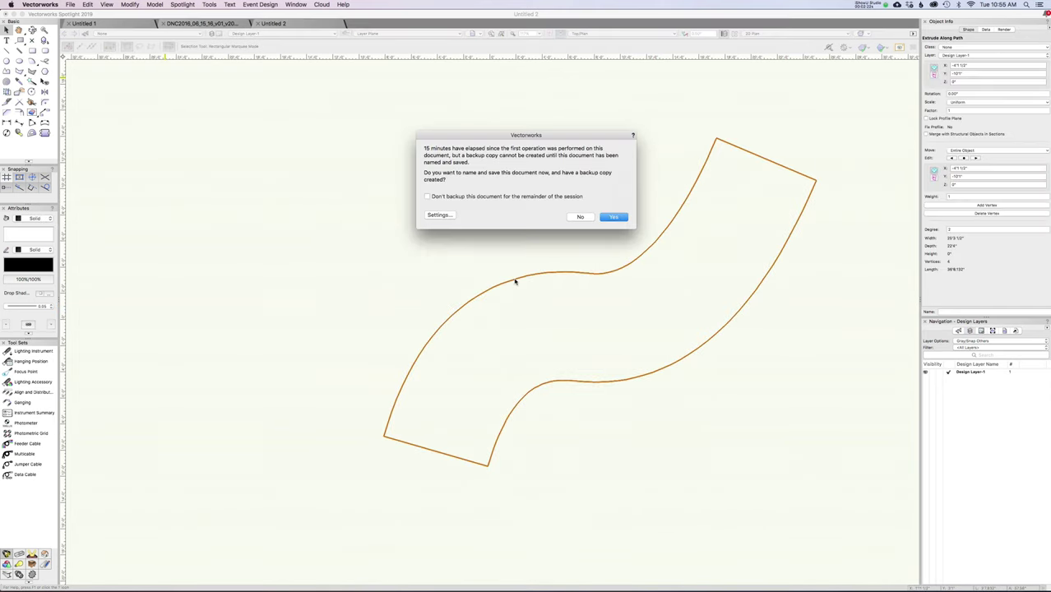
pyautogui.click(580, 219)
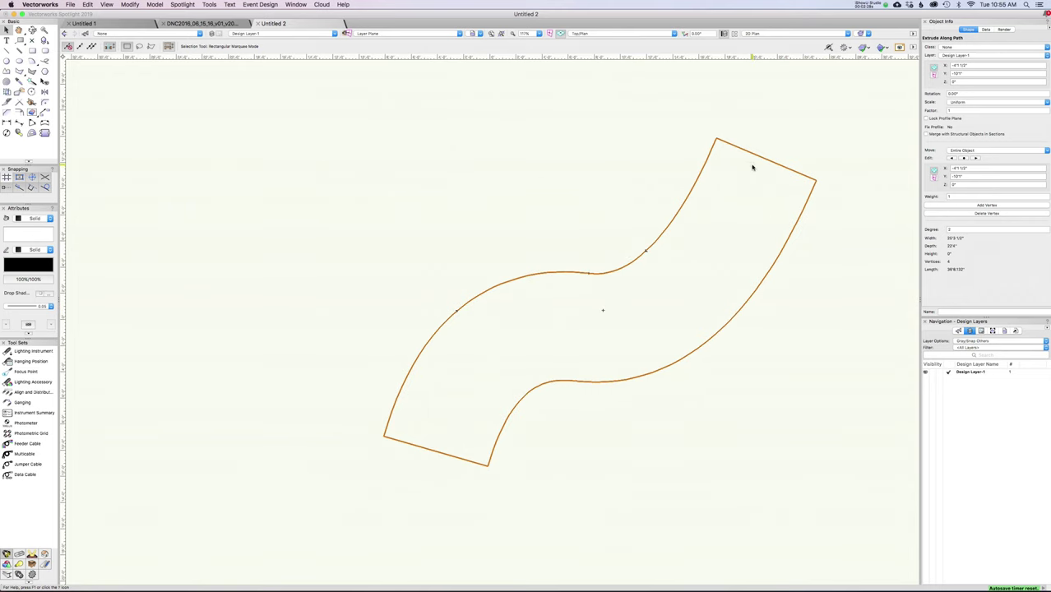
# Open the path component of the extruded solid for editing and show it in Top/Plan view
pyautogui.moveTo(752, 168)
pyautogui.keyDown('shift'); pyautogui.mouseDown(button='middle')
pyautogui.moveTo(479, 387)
pyautogui.moveTo(509, 286)
pyautogui.moveTo(490, 228)
pyautogui.moveTo(504, 235)
pyautogui.mouseUp(button='middle'); pyautogui.keyUp('shift')
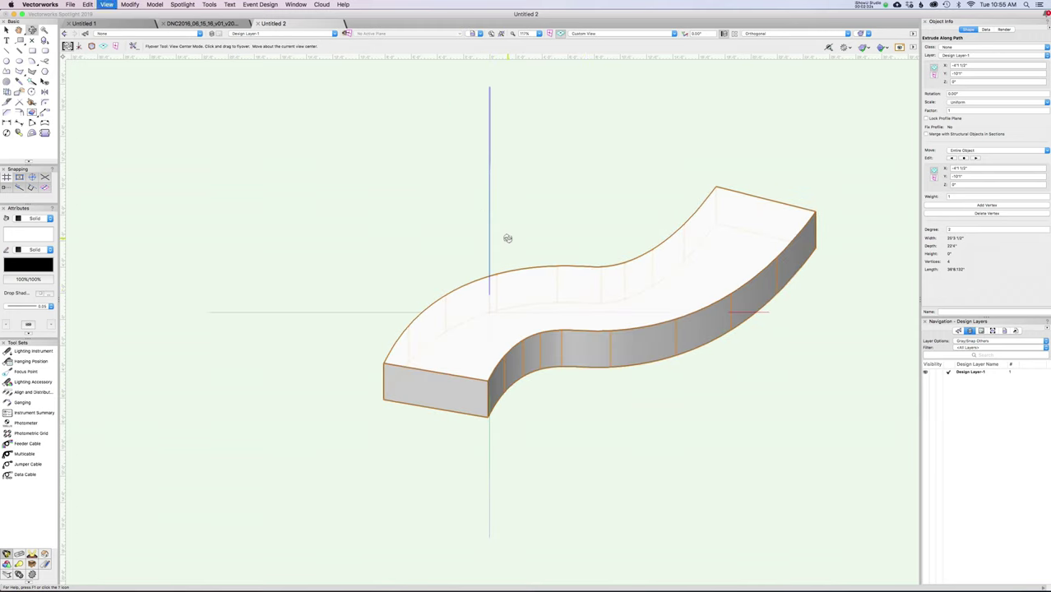
pyautogui.keyDown('shift'); pyautogui.moveTo(526, 340); pyautogui.dragTo(538, 317, button='middle'); pyautogui.keyUp('shift')
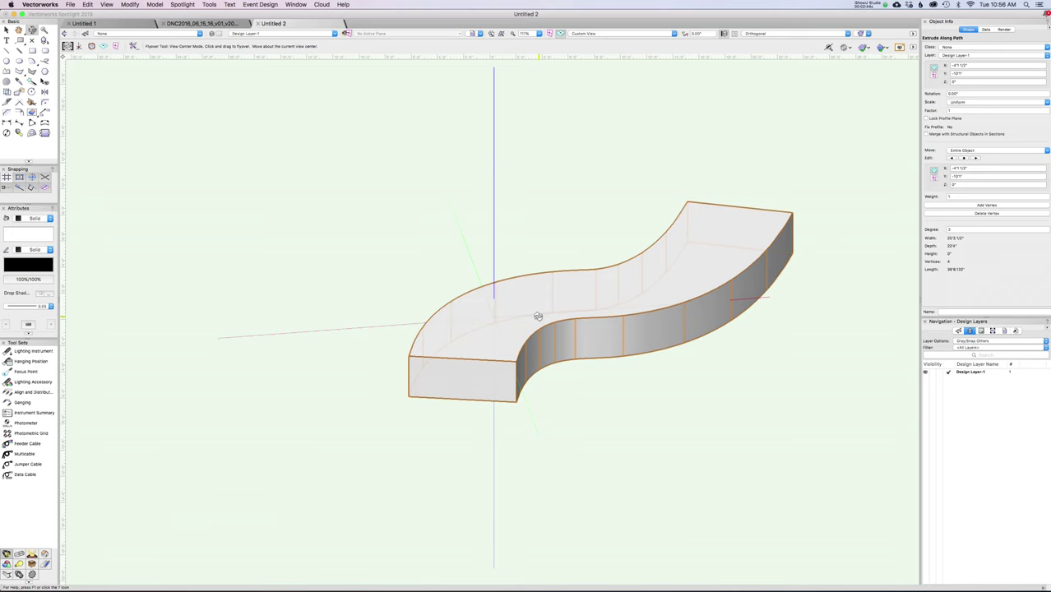
pyautogui.press('x')
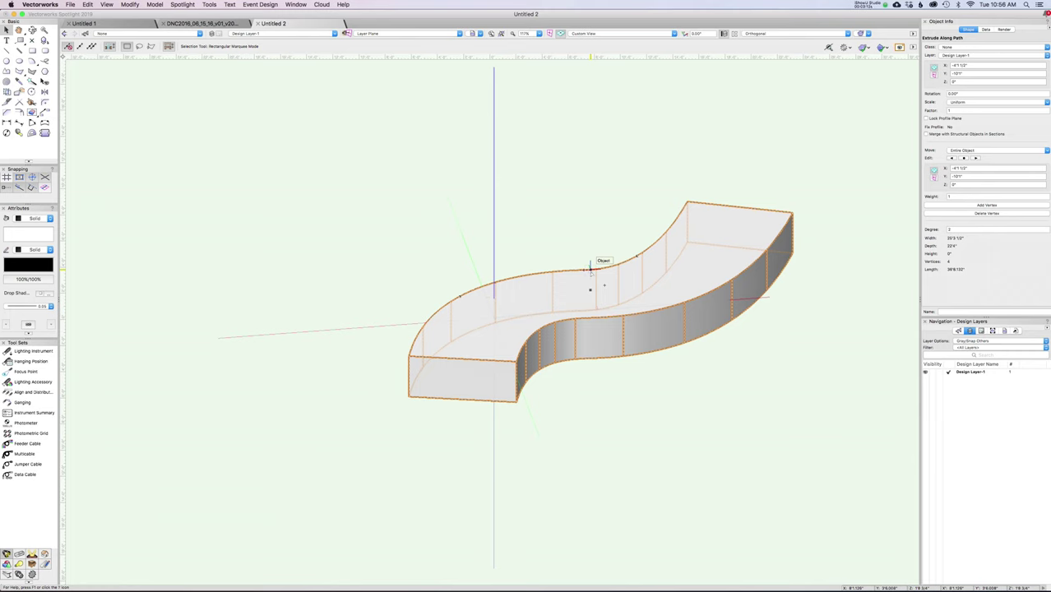
pyautogui.doubleClick(621, 304)
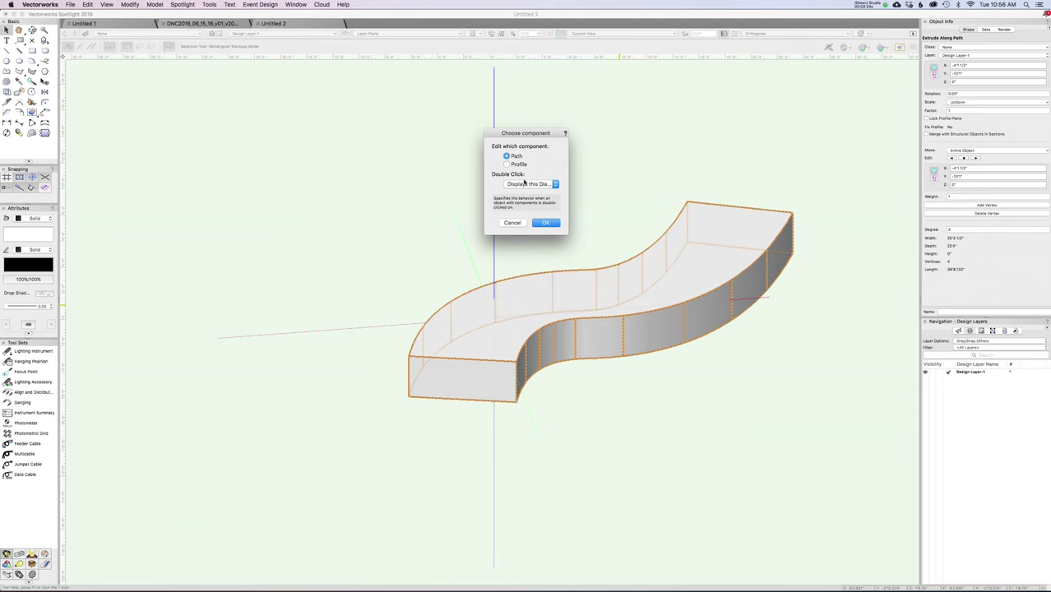
pyautogui.click(547, 223)
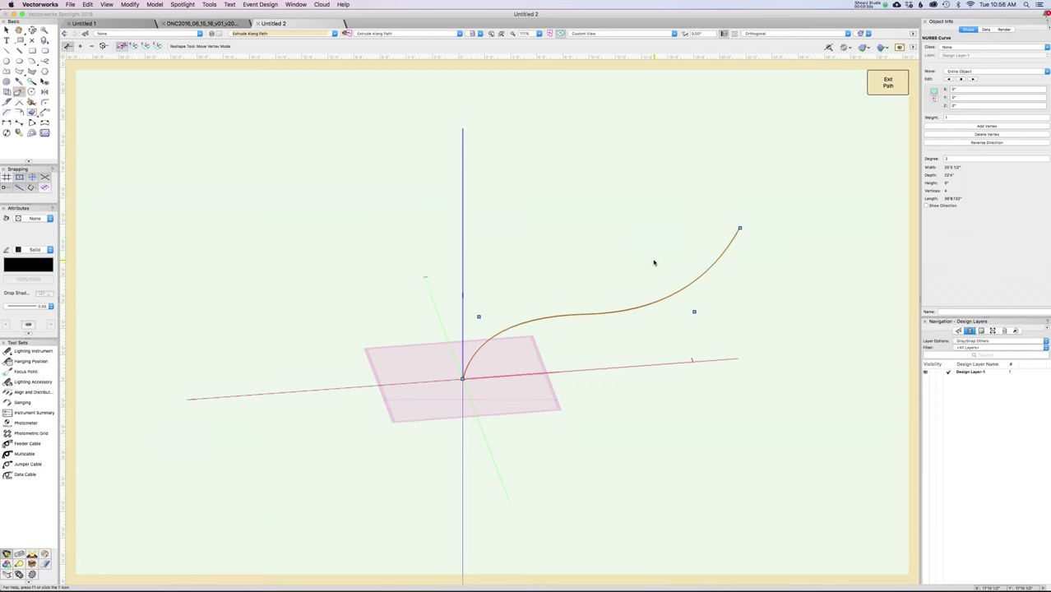
pyautogui.press('F5')
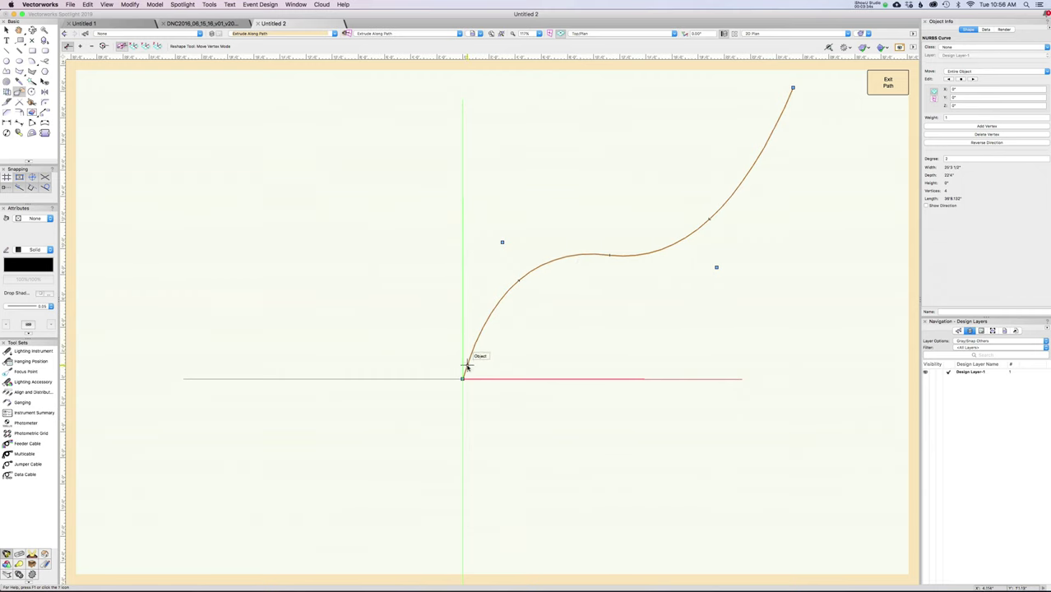
# Reshape the path into a C-like bend by moving both inner control vertices left of the vertical axis, and exit path editing
pyautogui.click(791, 87)
pyautogui.scroll(3, 619, 326)
pyautogui.hscroll(4, 620, 327)
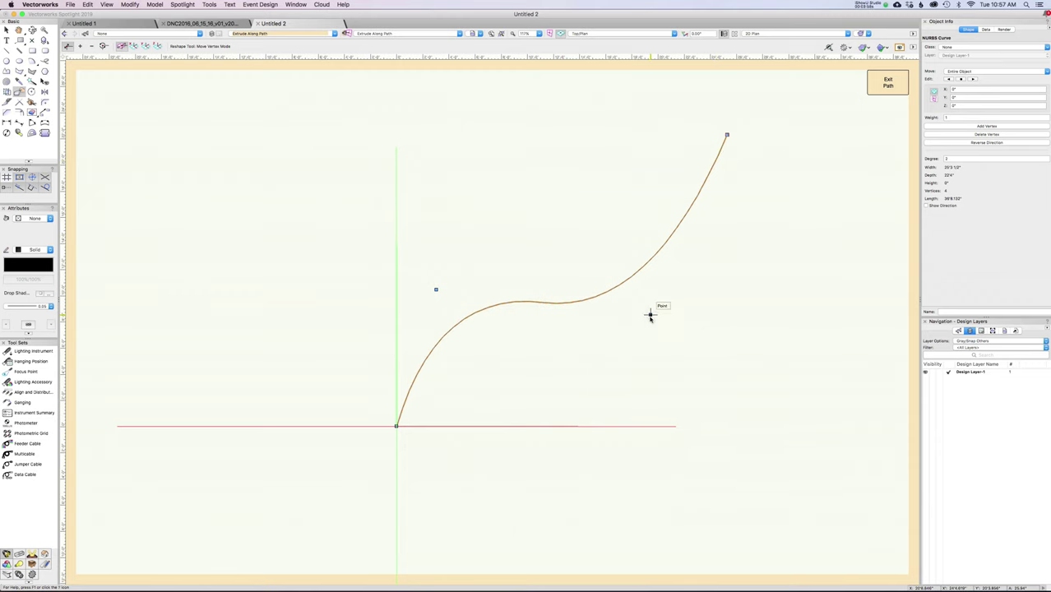
pyautogui.moveTo(649, 314); pyautogui.dragTo(375, 120)
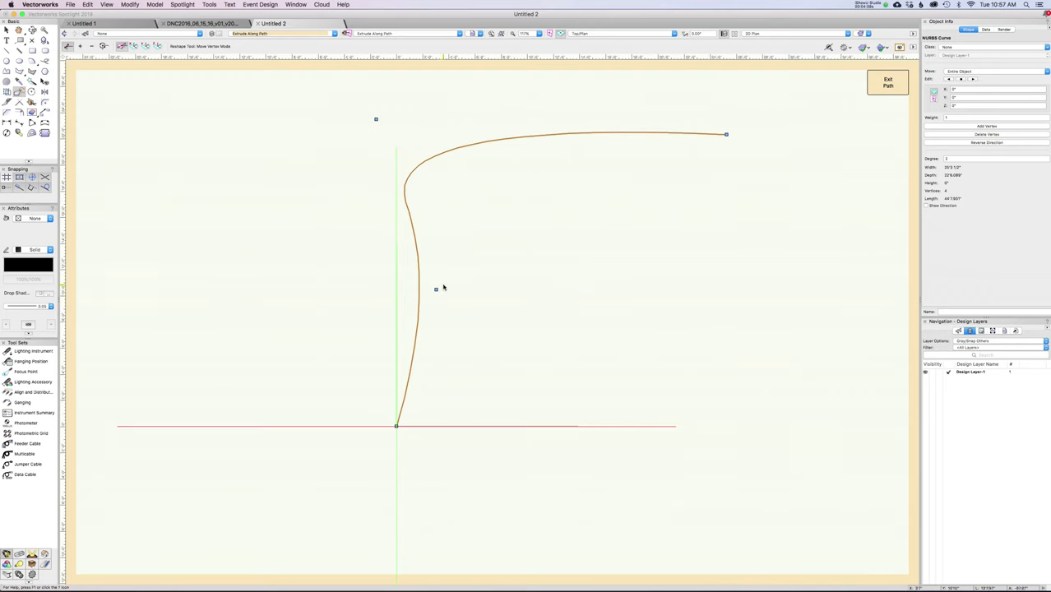
pyautogui.moveTo(435, 289); pyautogui.dragTo(311, 317)
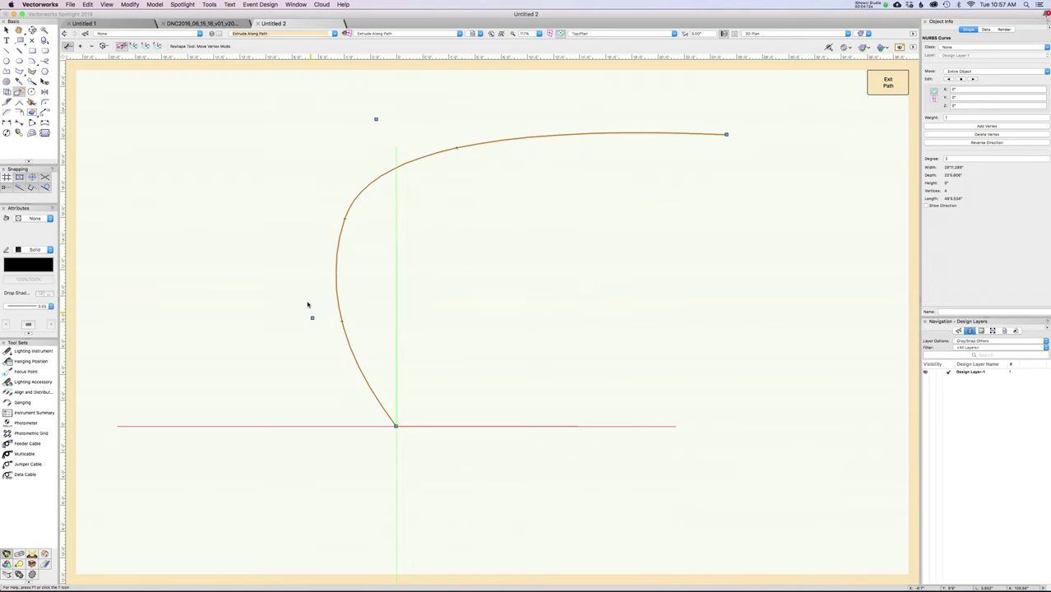
pyautogui.click(883, 87)
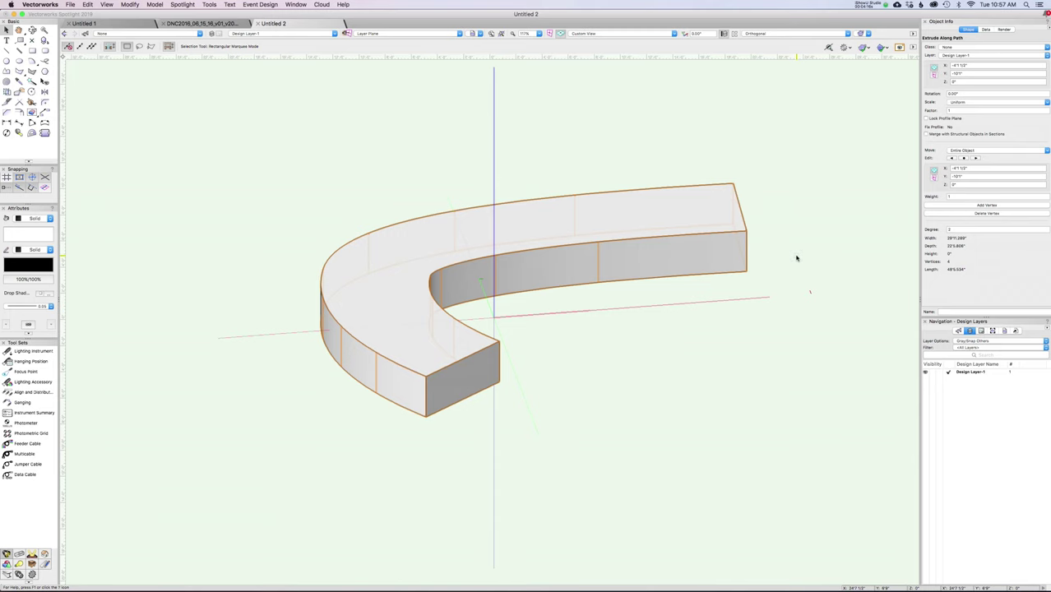
# Inspect the reshaped solid in 3D and reopen its path component for editing in Top/Plan view
pyautogui.hotkey('shift', 'c')
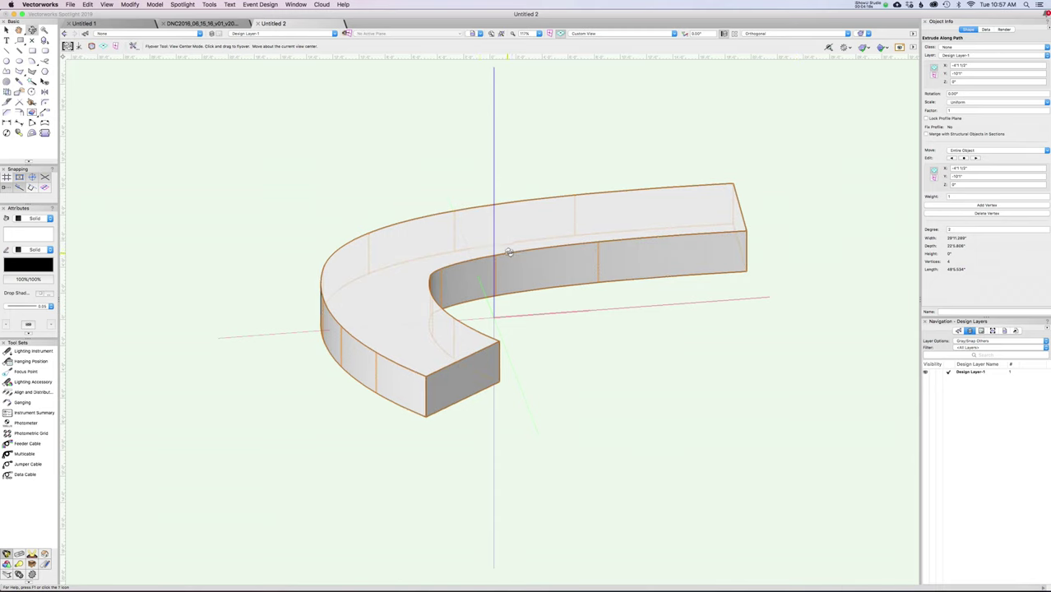
pyautogui.moveTo(508, 252); pyautogui.dragTo(594, 229)
pyautogui.press('x')
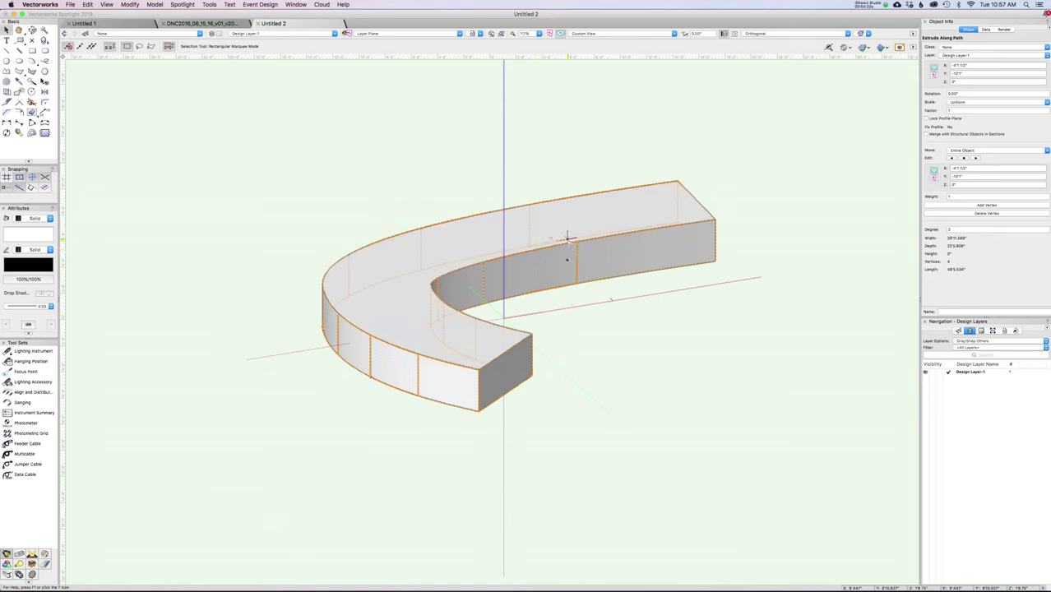
pyautogui.doubleClick(567, 239)
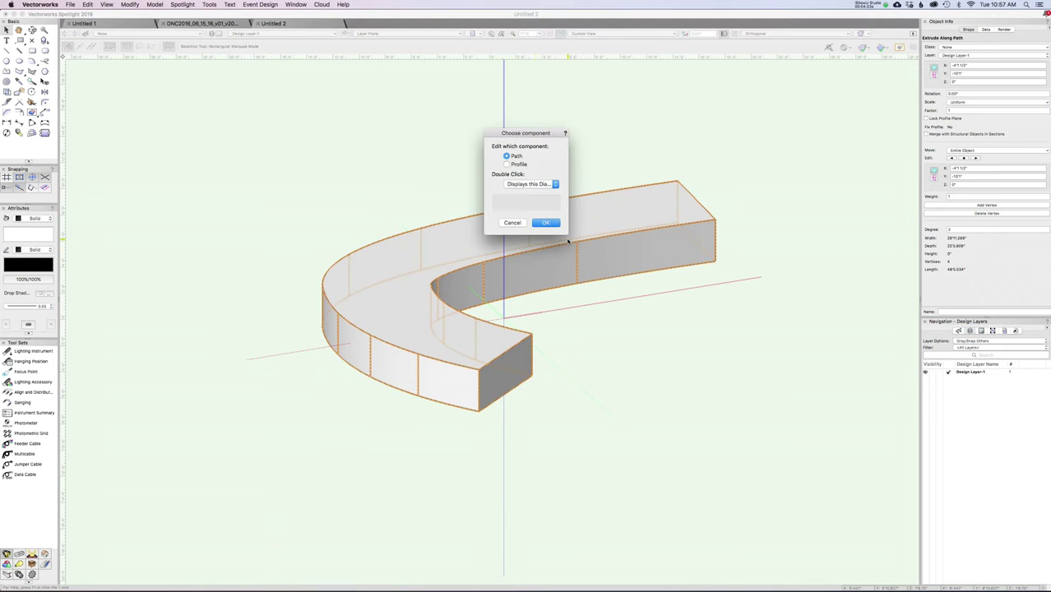
pyautogui.click(521, 164)
pyautogui.click(507, 157)
pyautogui.press('Return')
pyautogui.press('F5')
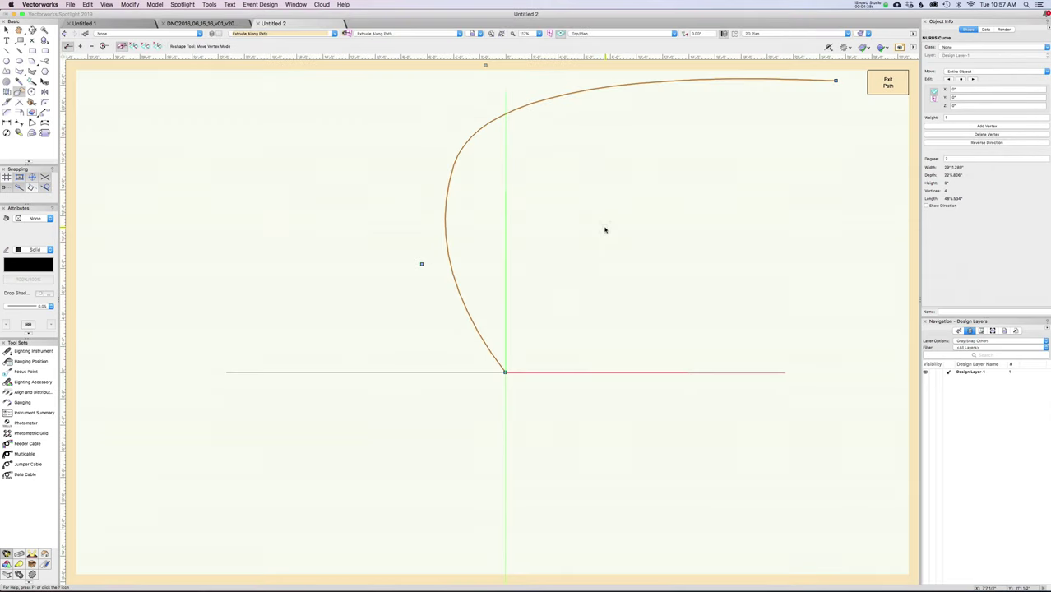
# Move the path's upper inner control vertex back to the right of the vertical axis, and delete the whole path curve
pyautogui.scroll(5, 607, 230)
pyautogui.hscroll(4, 621, 195)
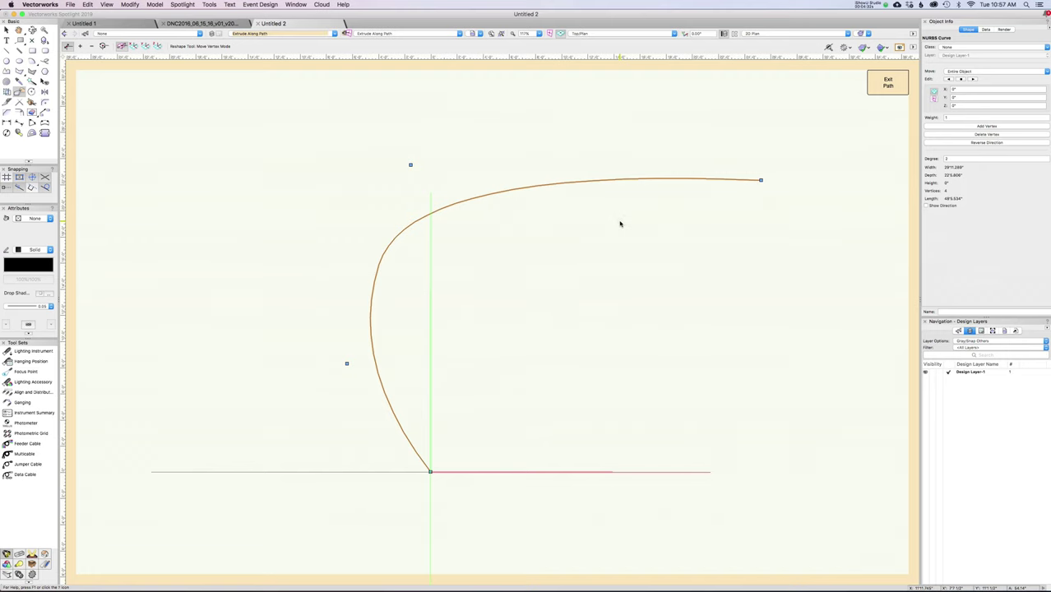
pyautogui.moveTo(411, 165); pyautogui.dragTo(659, 308)
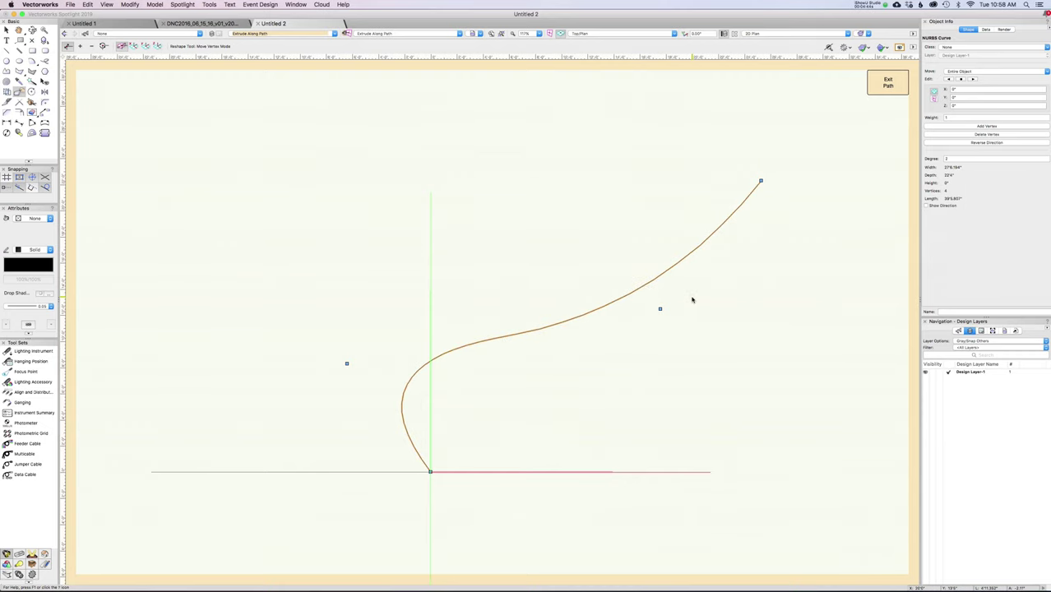
pyautogui.press('Delete')
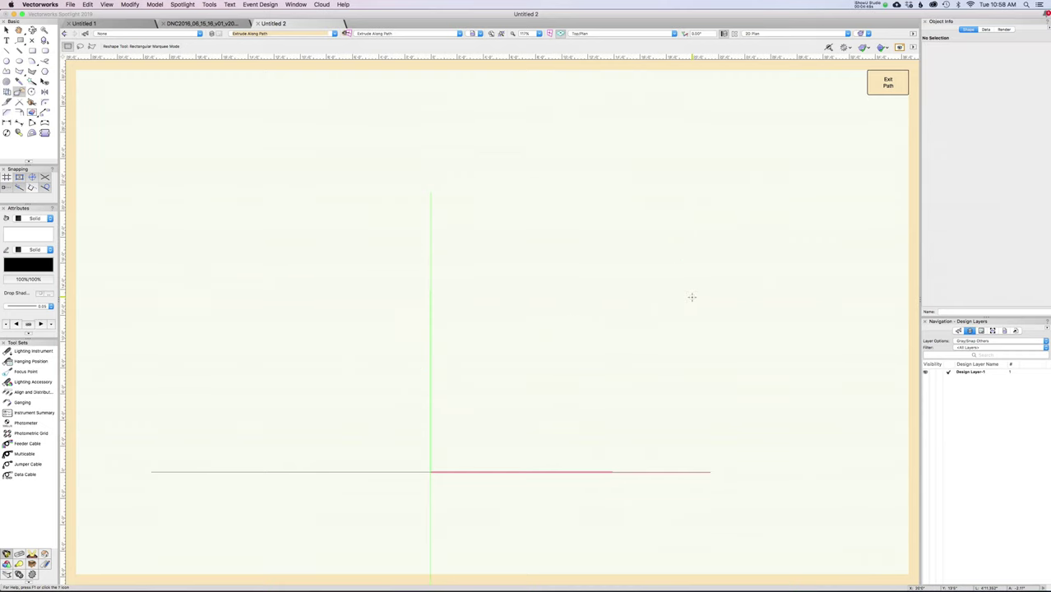
# Draw an open replacement polyline from the origin with two straight segments and a curved final stretch, about 28 ft by 20 ft
pyautogui.click(7, 71)
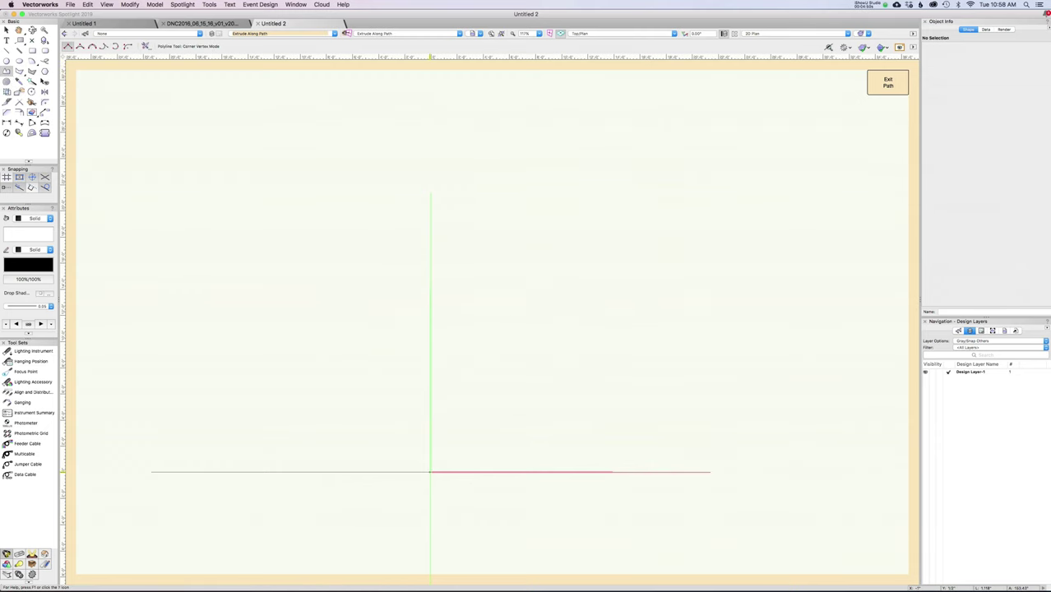
pyautogui.click(429, 472)
pyautogui.click(369, 330)
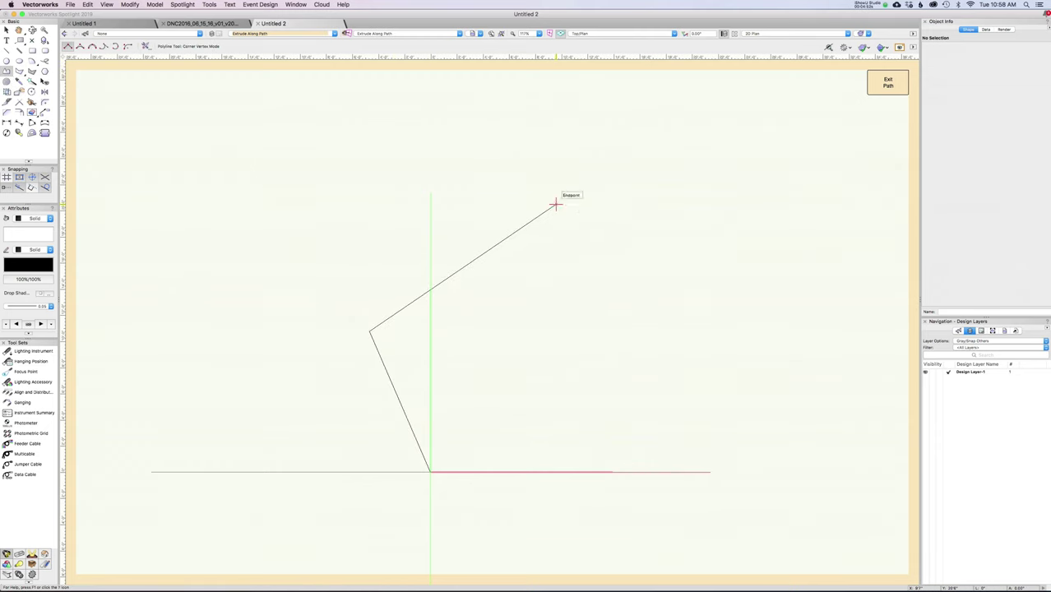
pyautogui.click(556, 204)
pyautogui.click(741, 245)
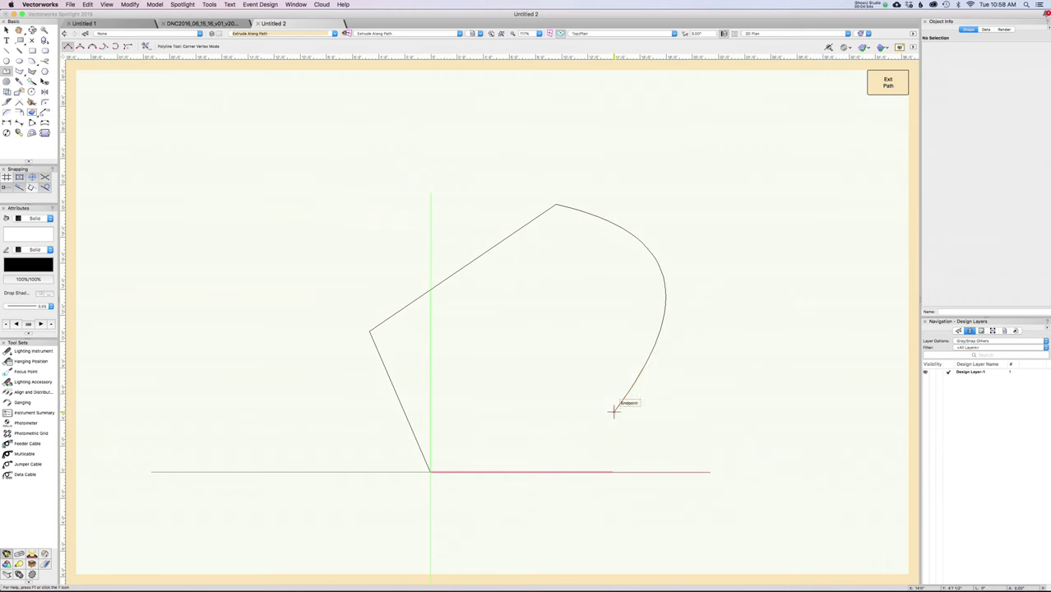
pyautogui.doubleClick(614, 410)
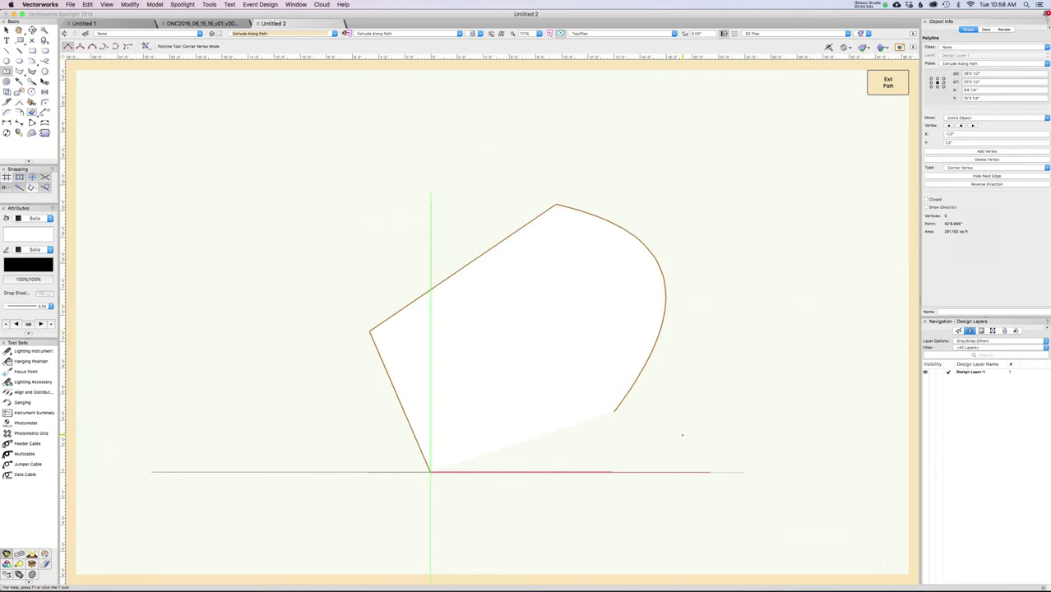
# Exit path editing and open the profile component of the extruded solid for editing
pyautogui.click(888, 84)
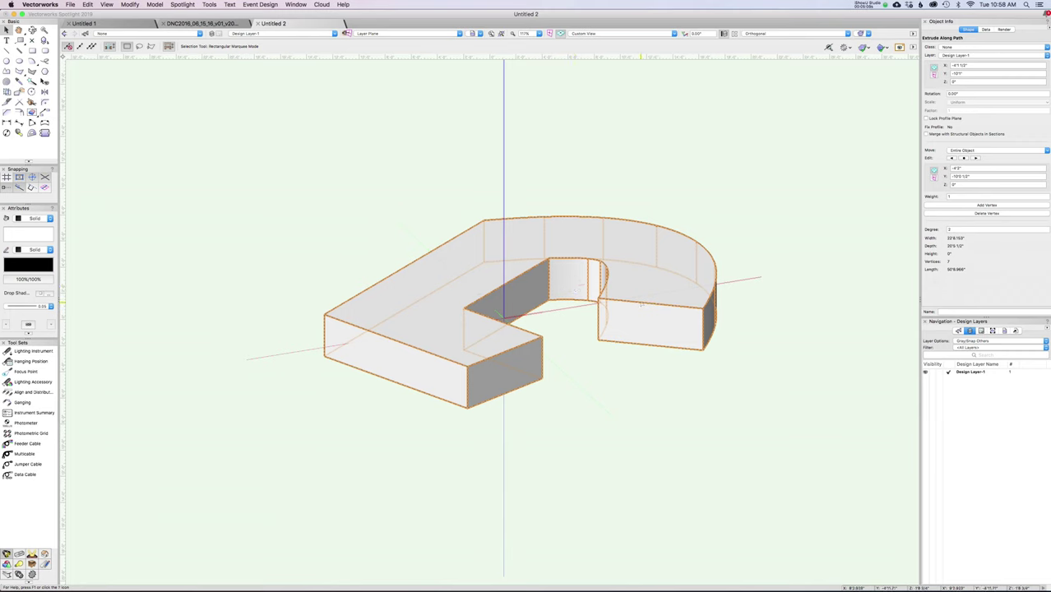
pyautogui.doubleClick(629, 309)
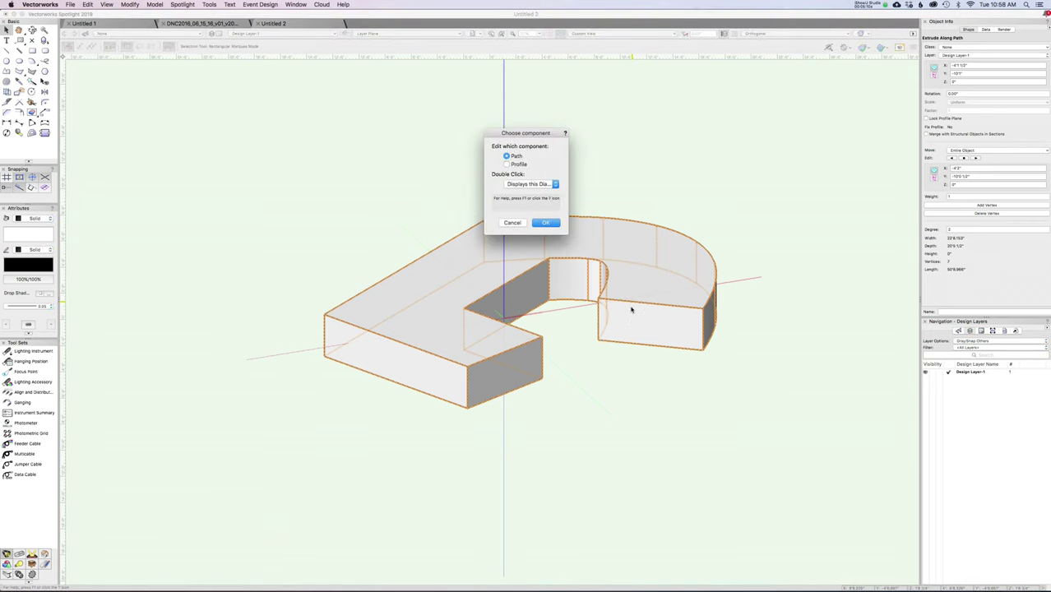
pyautogui.click(507, 164)
pyautogui.click(545, 222)
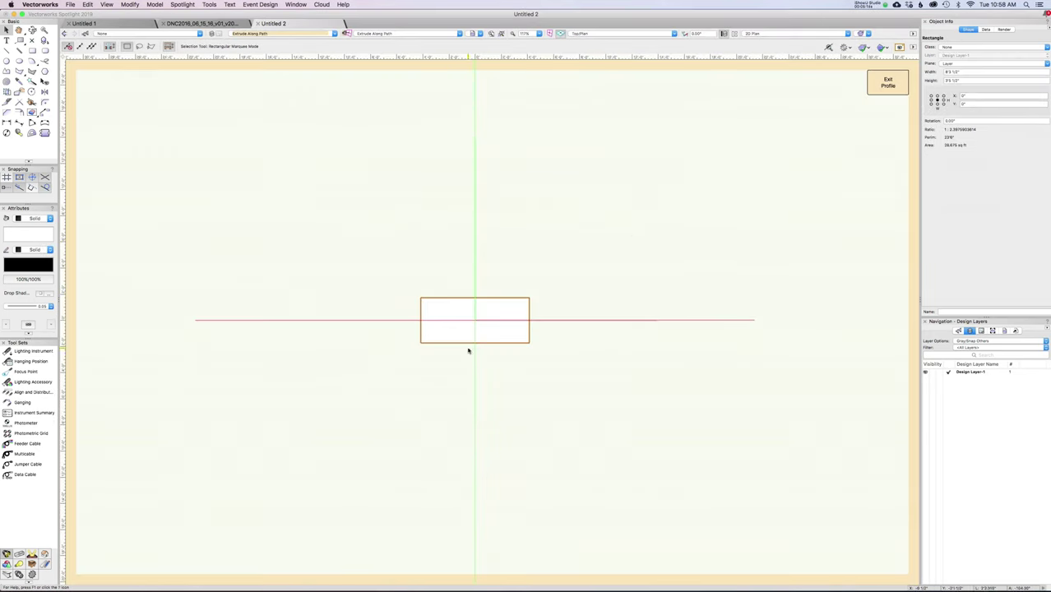
# Clip a concave arc from the profile rectangle's upper-right corner using a corner-centred circle of about 2'7" radius, and delete the circle
pyautogui.scroll(5, 488, 329)
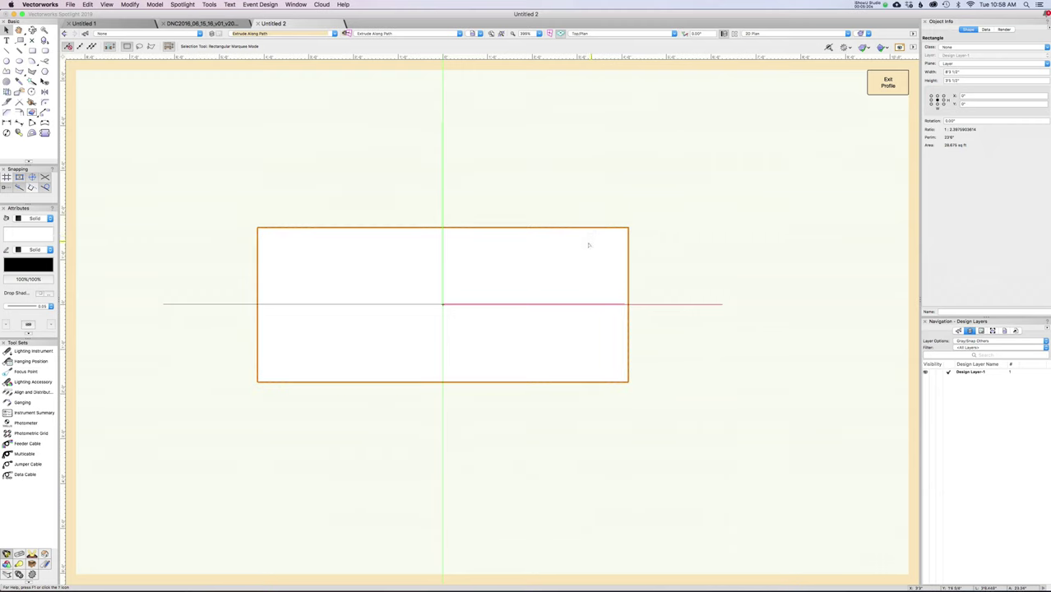
pyautogui.press('c')
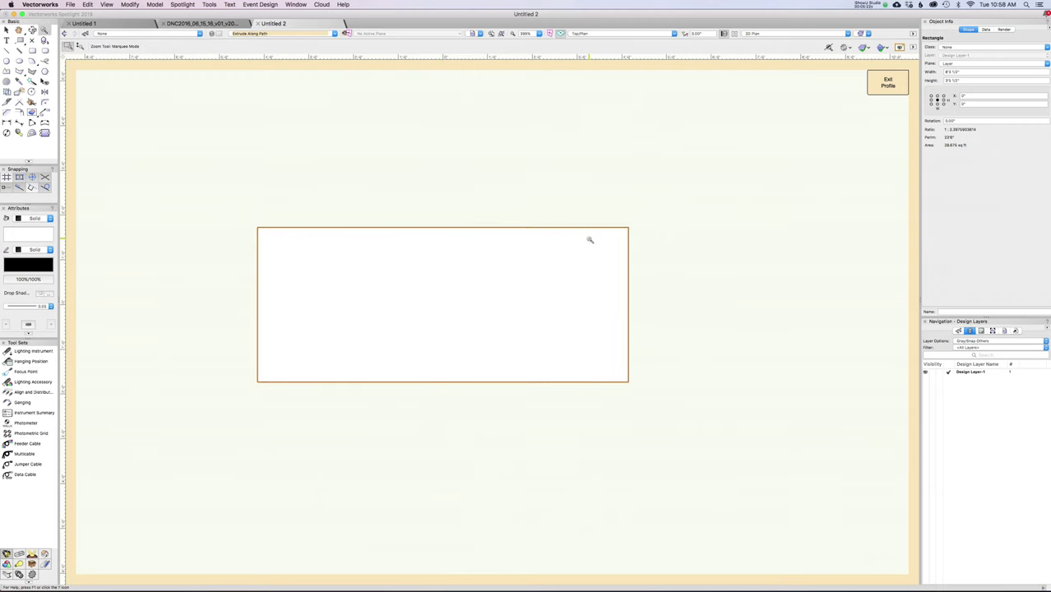
pyautogui.click(6, 61)
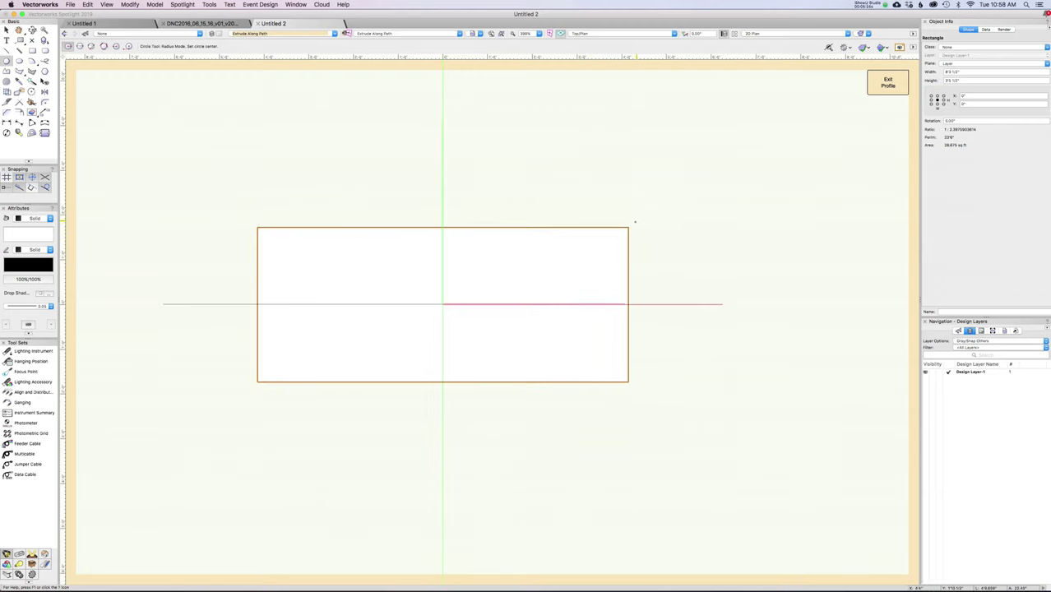
pyautogui.click(628, 228)
pyautogui.click(714, 145)
pyautogui.press('x')
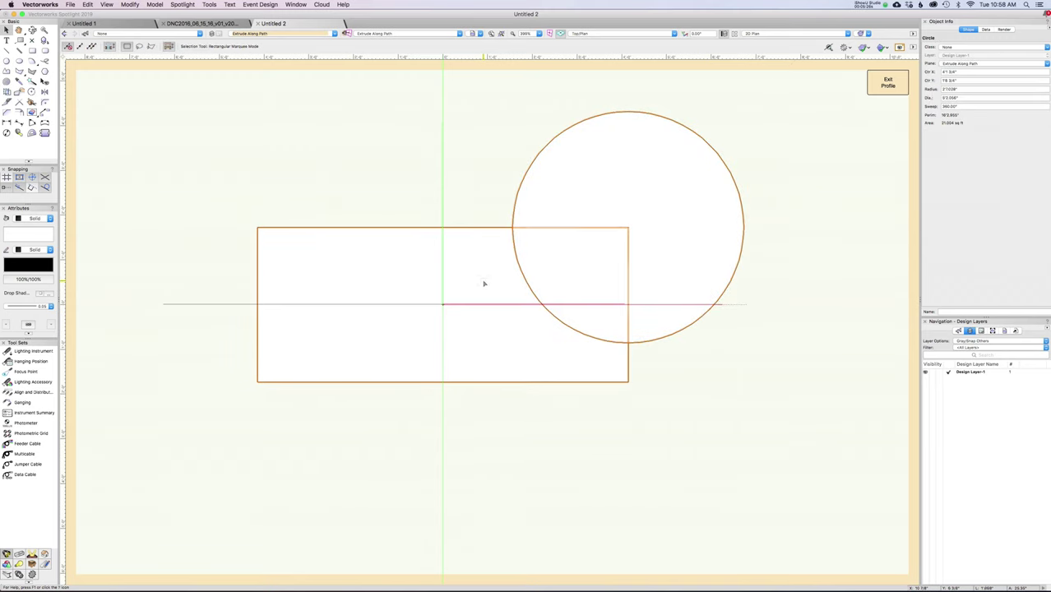
pyautogui.keyDown('shift'); pyautogui.click(484, 284); pyautogui.keyUp('shift')
pyautogui.rightClick(539, 265)
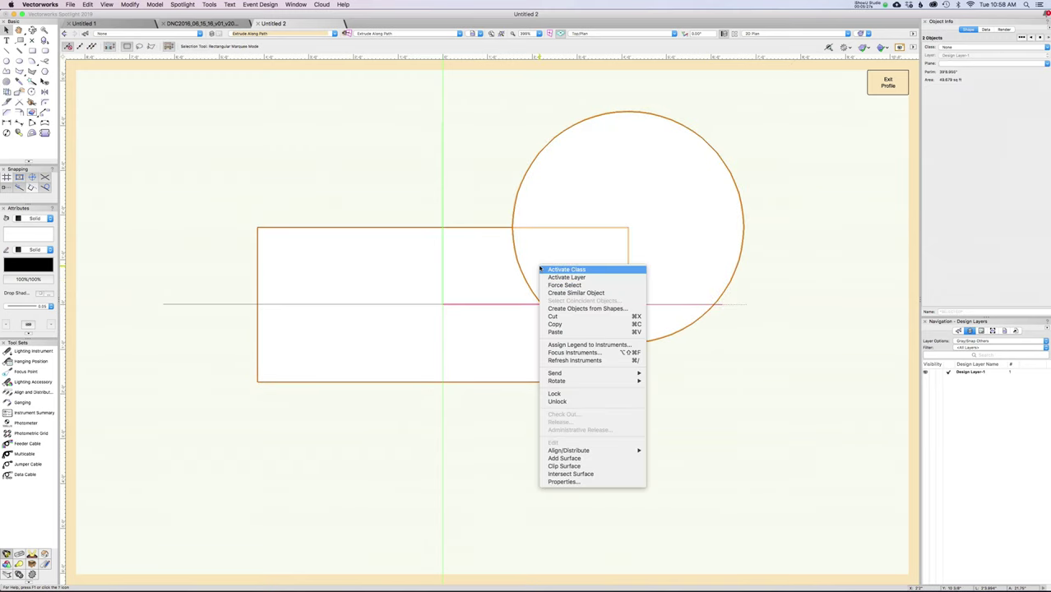
pyautogui.click(641, 465)
pyautogui.press('Delete')
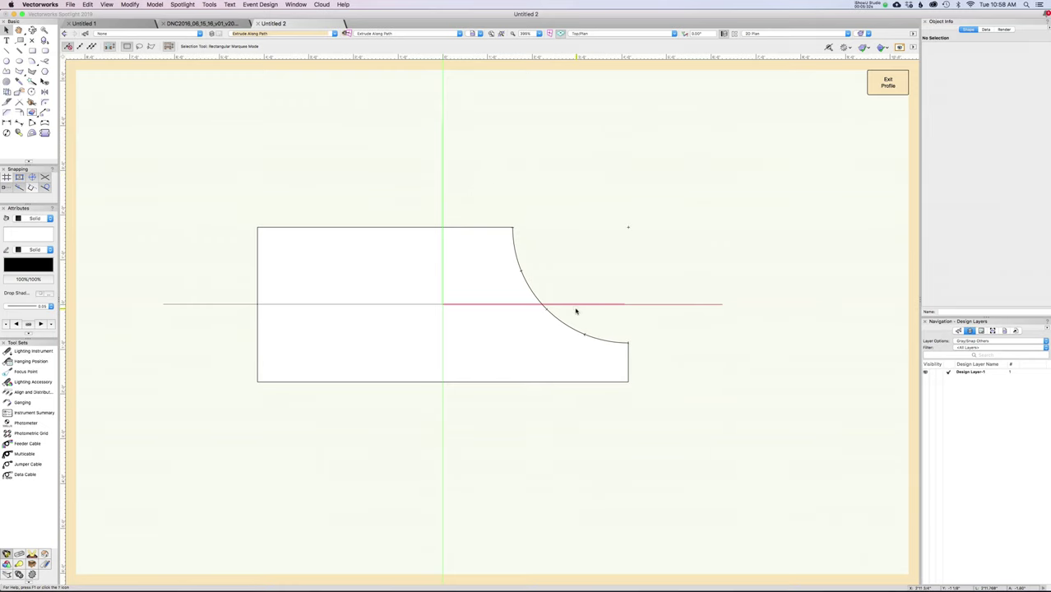
# Draw a circle of about 10" radius centred on the profile's top edge, and merge it into the profile with Add Surface
pyautogui.press('c')
pyautogui.scroll(1, 300, 197)
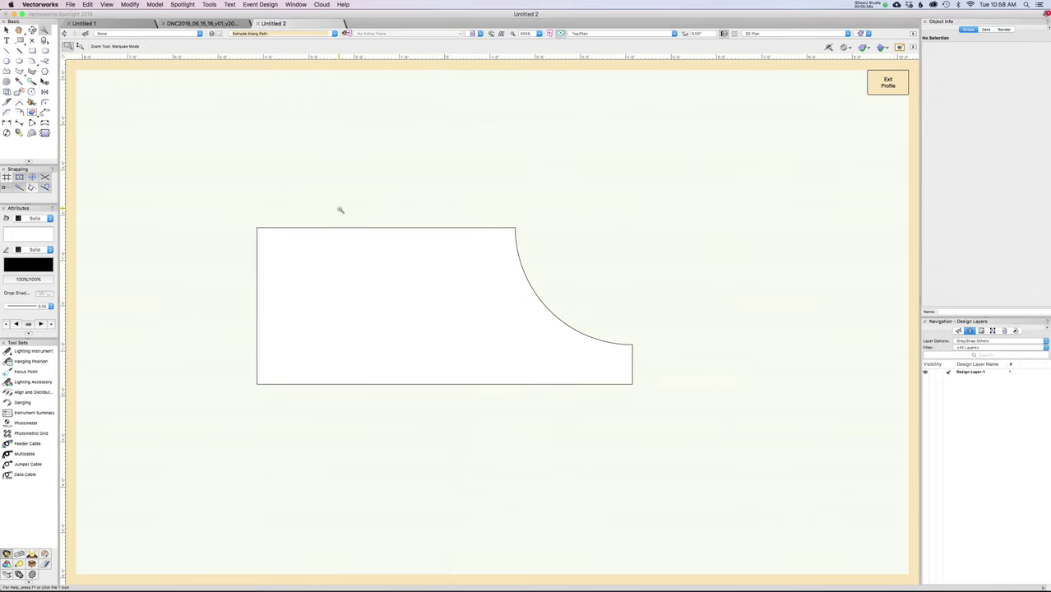
pyautogui.click(7, 60)
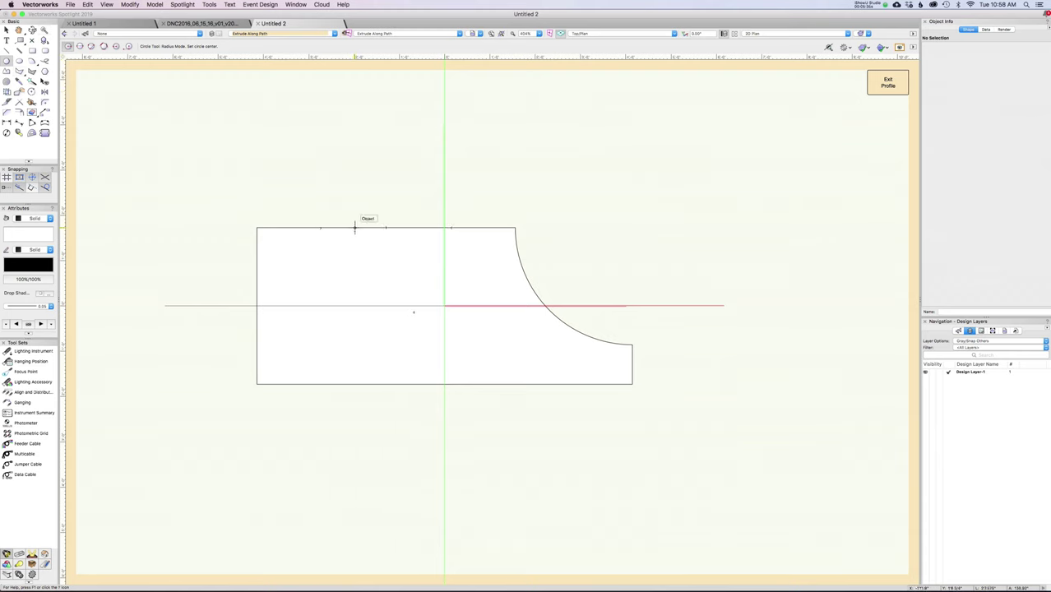
pyautogui.click(386, 227)
pyautogui.click(423, 227)
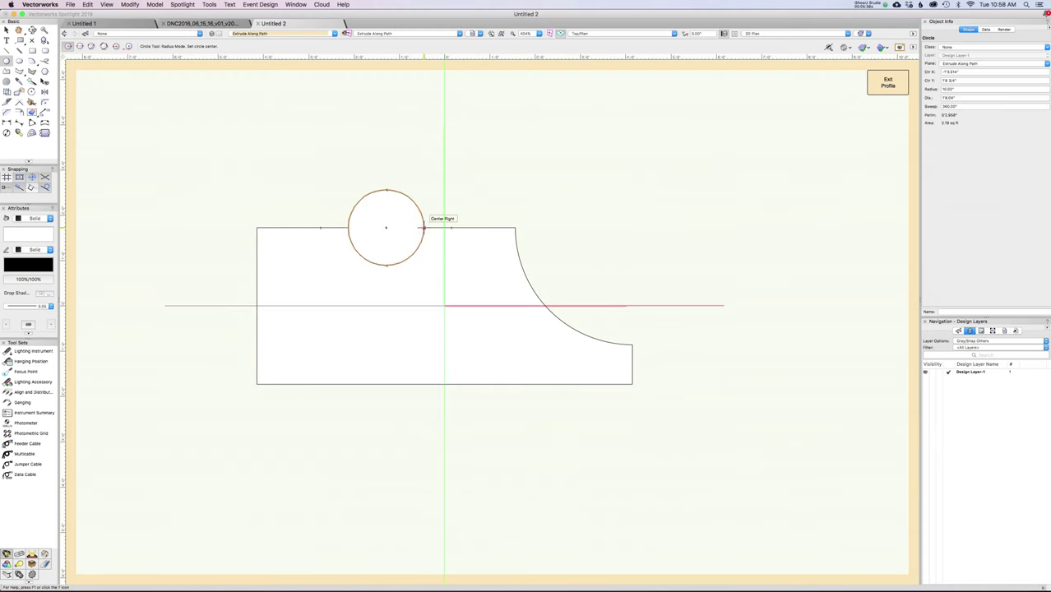
pyautogui.press('x')
pyautogui.keyDown('shift'); pyautogui.click(427, 240); pyautogui.keyUp('shift')
pyautogui.rightClick(432, 242)
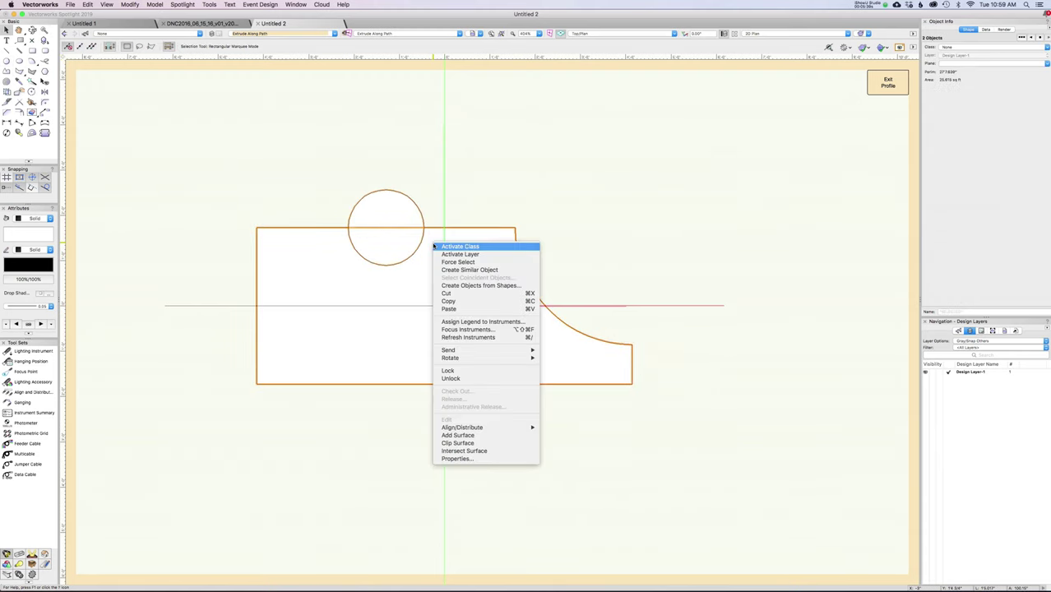
pyautogui.click(459, 436)
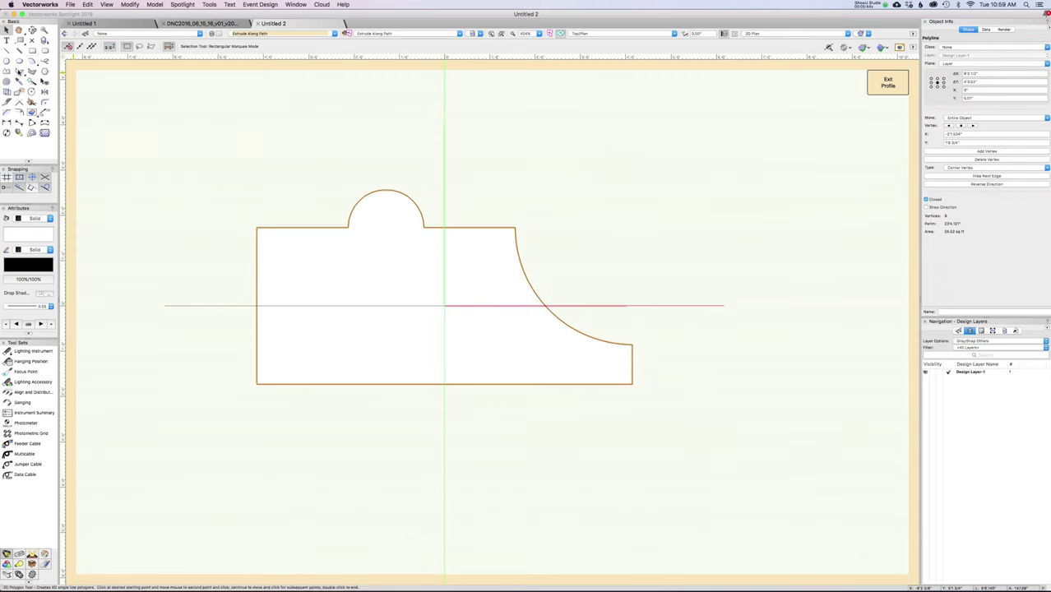
# Fillet the profile's lower-left corner with a 9" radius, exit profile editing and inspect the updated solid in 3D
pyautogui.click(43, 107)
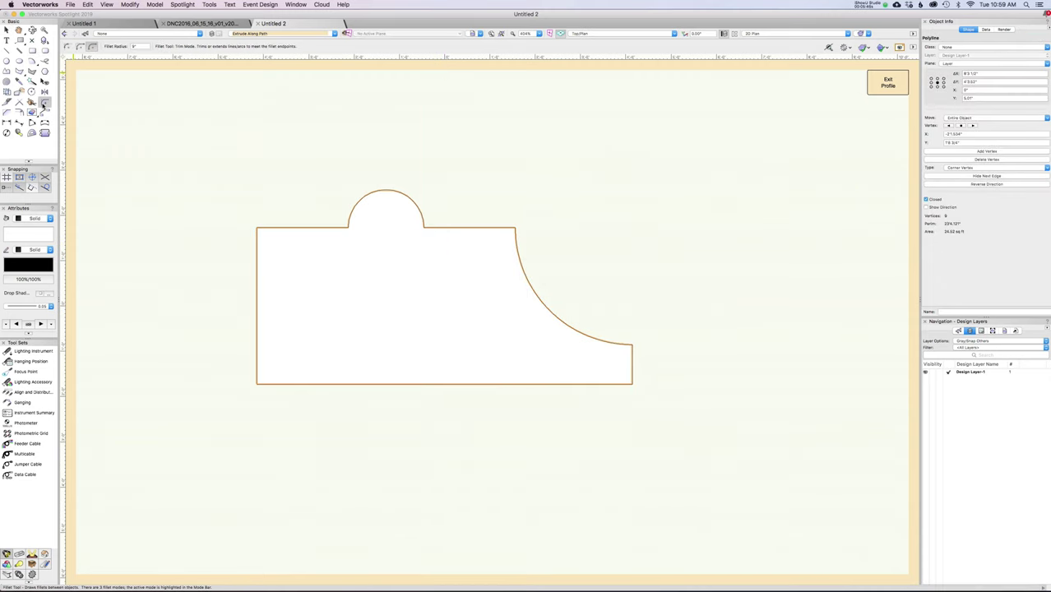
pyautogui.click(260, 352)
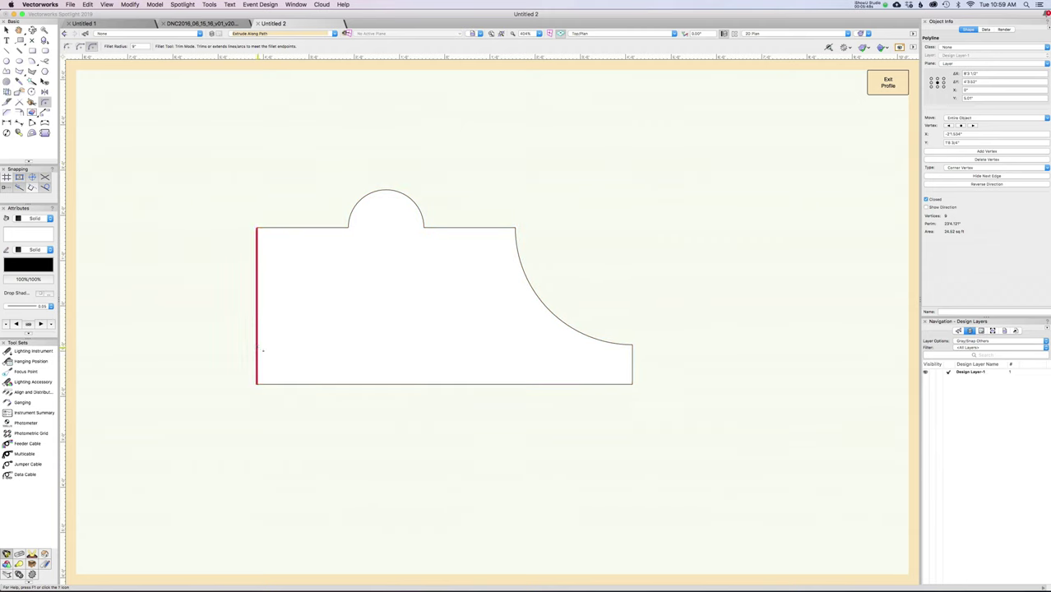
pyautogui.click(288, 381)
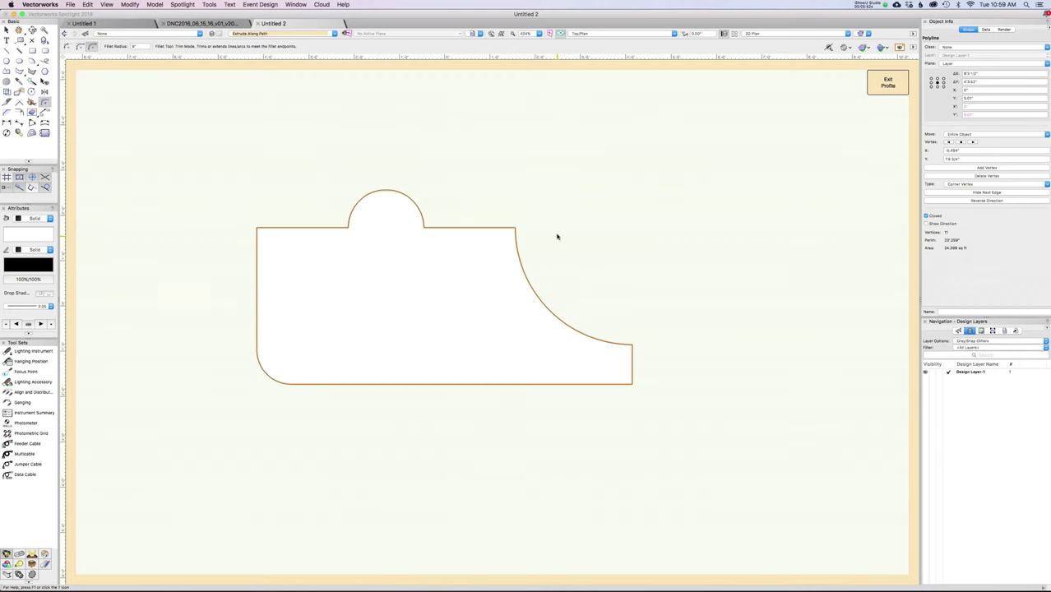
pyautogui.click(889, 84)
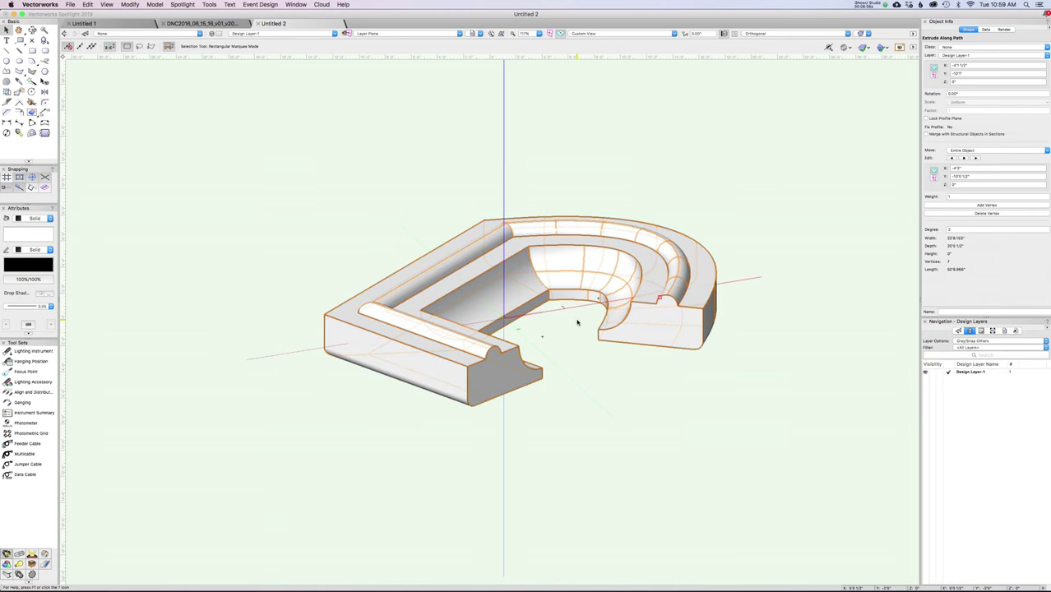
pyautogui.keyDown('shift'); pyautogui.moveTo(577, 322); pyautogui.dragTo(545, 313, button='middle'); pyautogui.keyUp('shift')
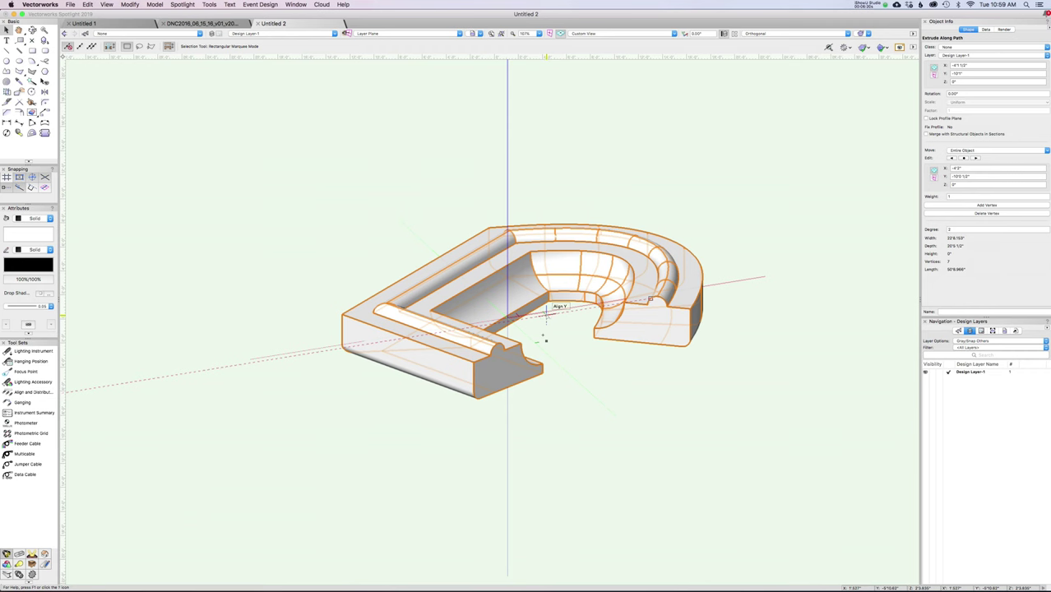
# Delete the whole extruded solid in Top/Plan view, and draw a thin horizontal rectangle about 34'8" by 10"
pyautogui.press('super+5')
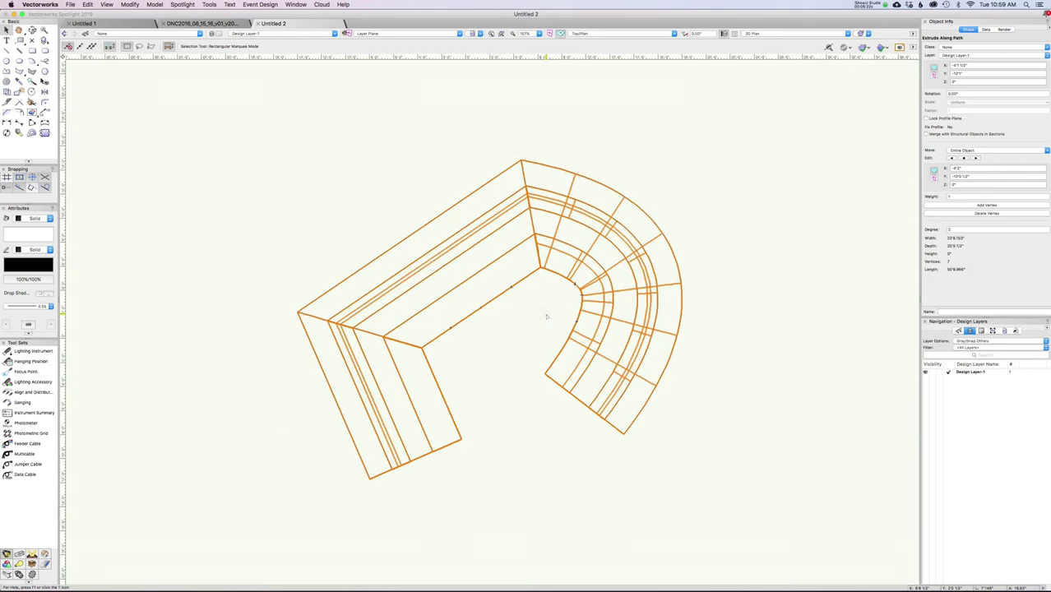
pyautogui.press('Delete')
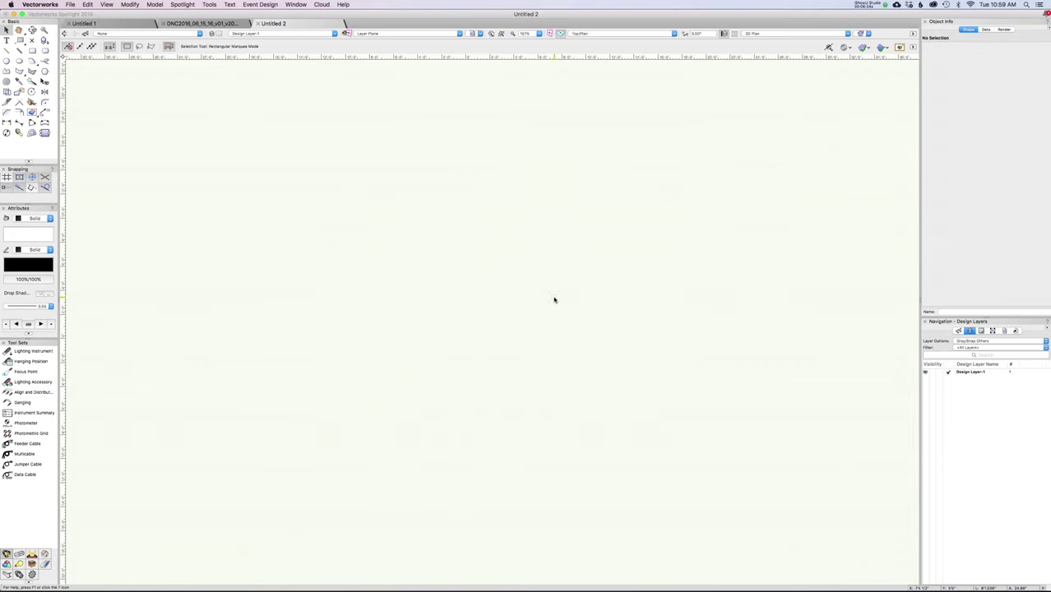
pyautogui.click(32, 50)
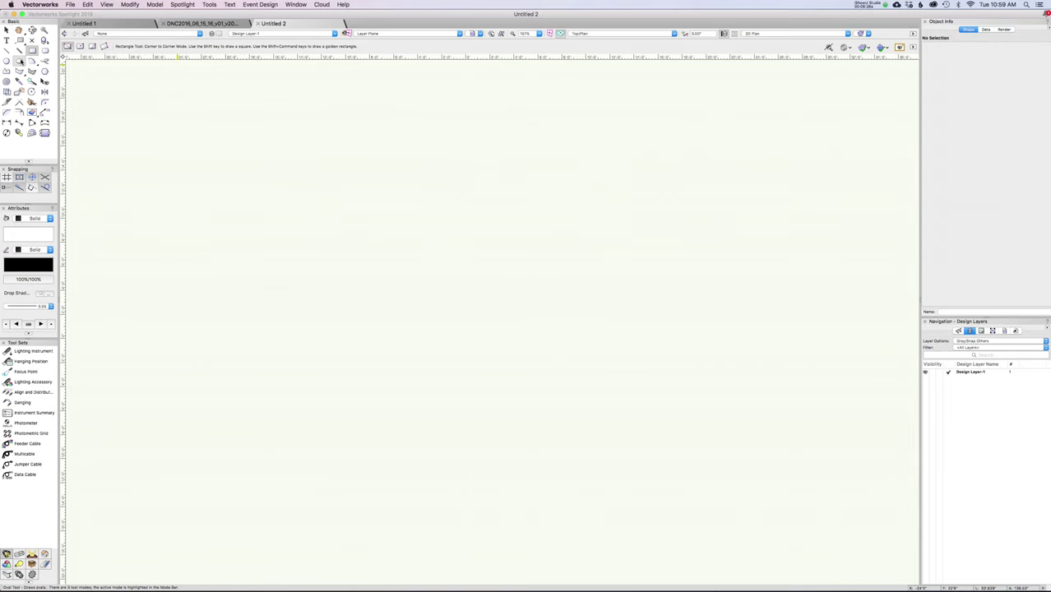
pyautogui.click(265, 270)
pyautogui.click(682, 280)
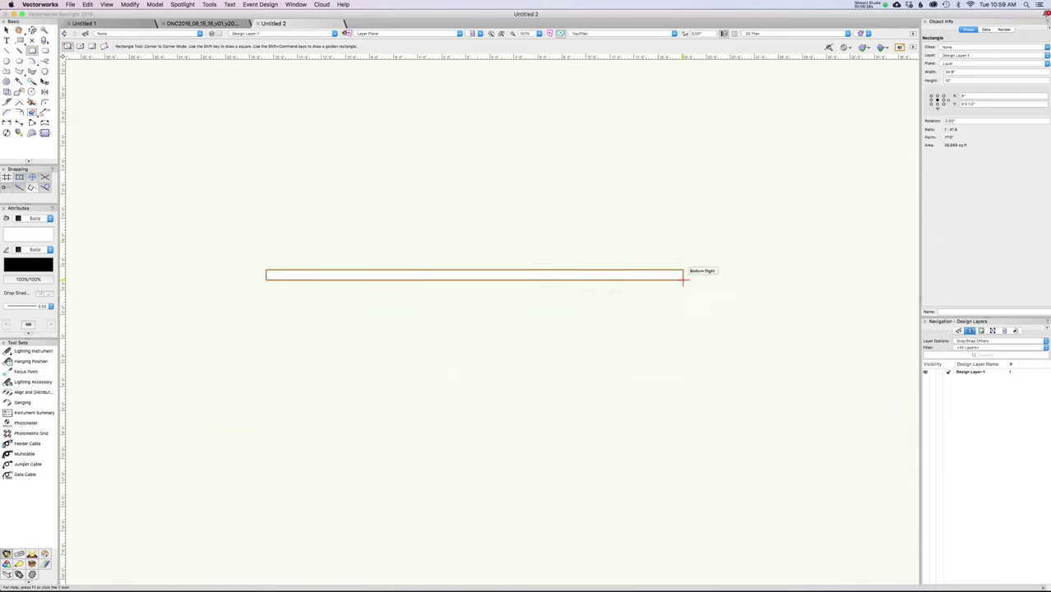
# Set the new rectangle's width to 20' and its height to 24"
pyautogui.click(958, 72)
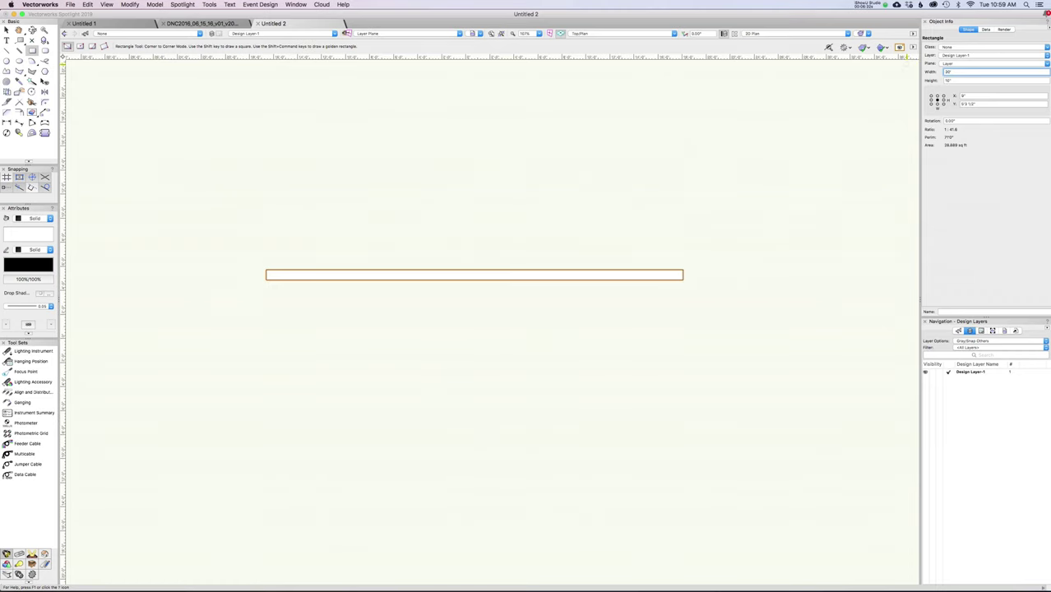
pyautogui.write("20'")
pyautogui.press('Tab')
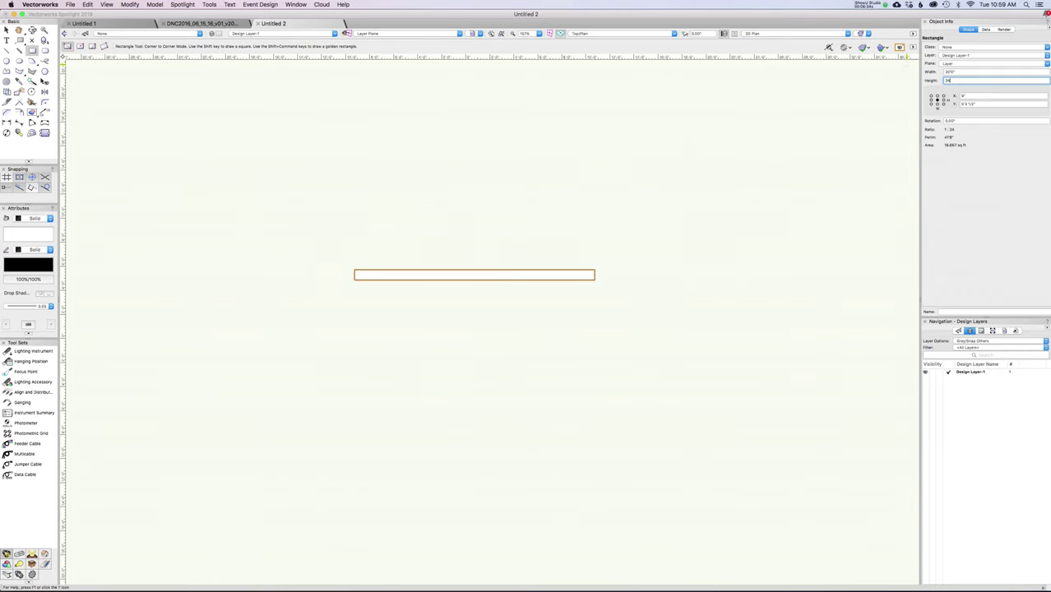
pyautogui.press('Return')
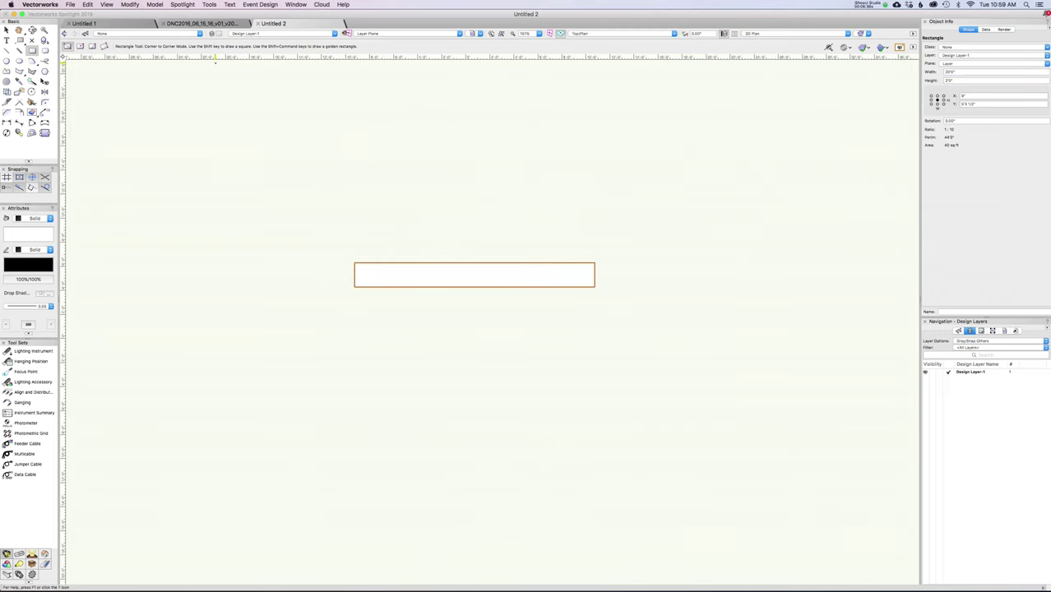
pyautogui.press('x')
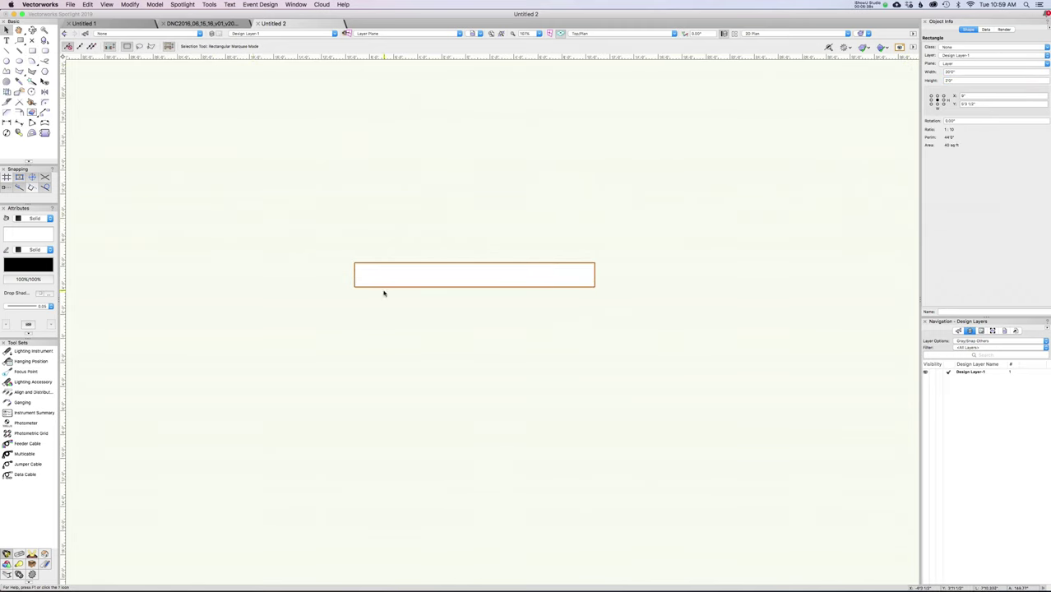
# Extrude the rectangle 10'0" and display the resulting slab shaded in Left Isometric view
pyautogui.scroll(3, 409, 290)
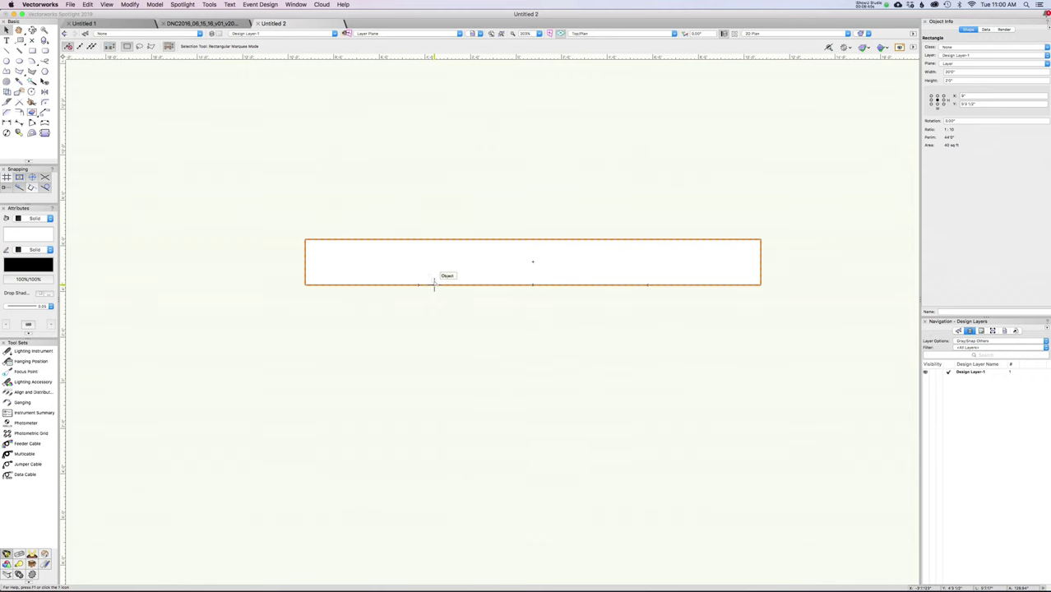
pyautogui.press('super+e')
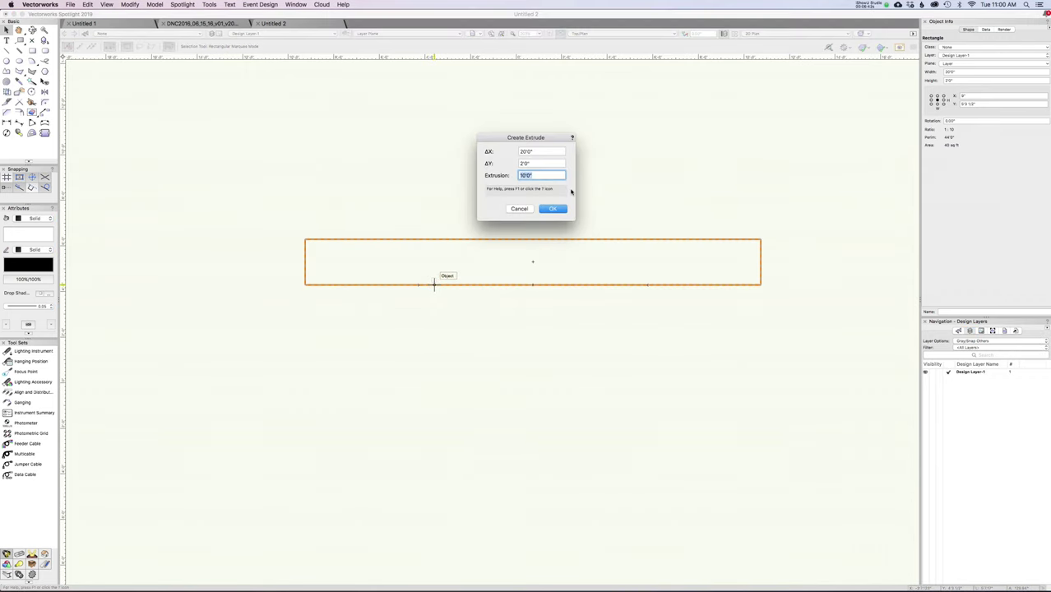
pyautogui.click(561, 208)
pyautogui.press('super+1')
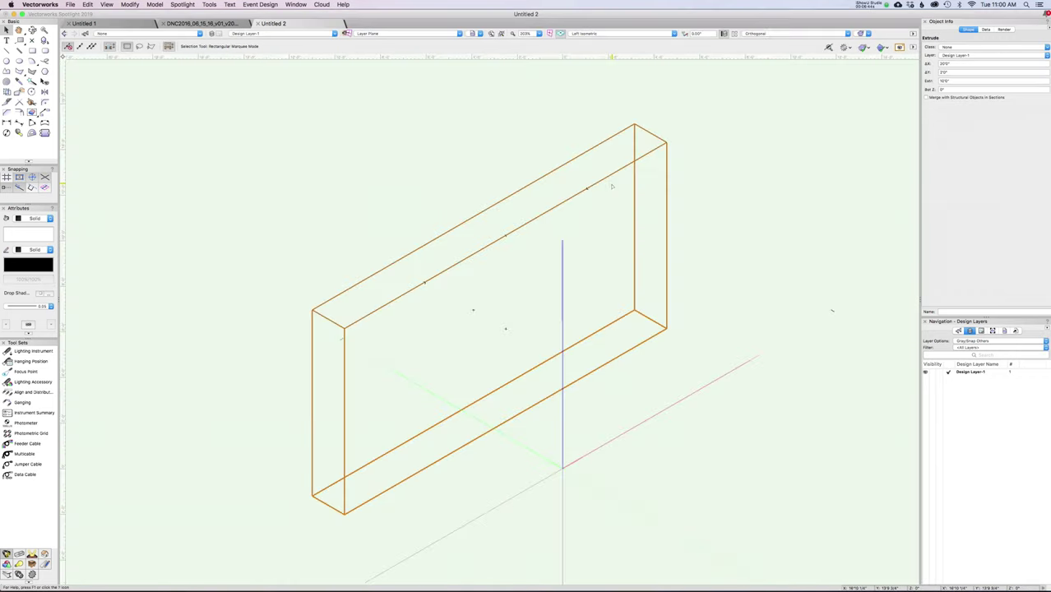
pyautogui.press('super+shift+g')
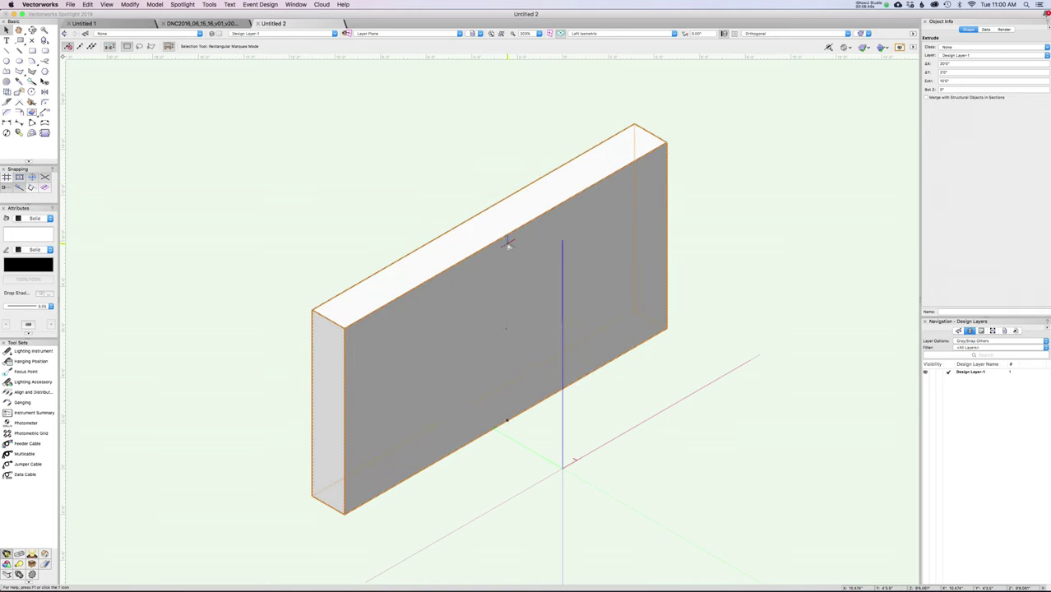
pyautogui.scroll(-3, 507, 244)
pyautogui.scroll(4, 507, 244)
pyautogui.scroll(-3, 508, 242)
pyautogui.click(508, 242)
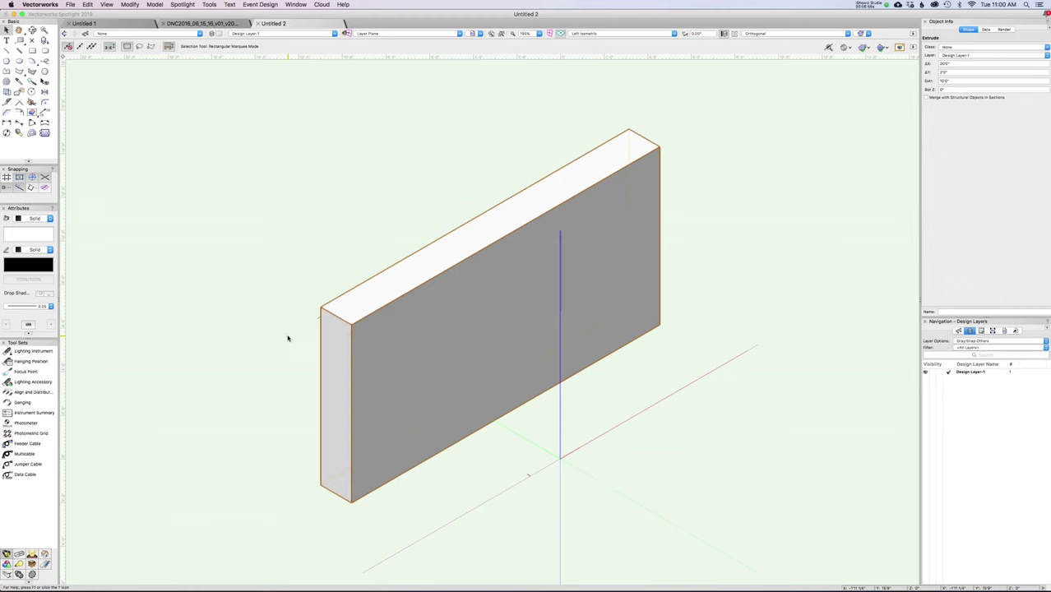
# In Top/Plan view, trace an open polygon along the slab's left end, front edge and right end, leaving the back edge open
pyautogui.press('super+5')
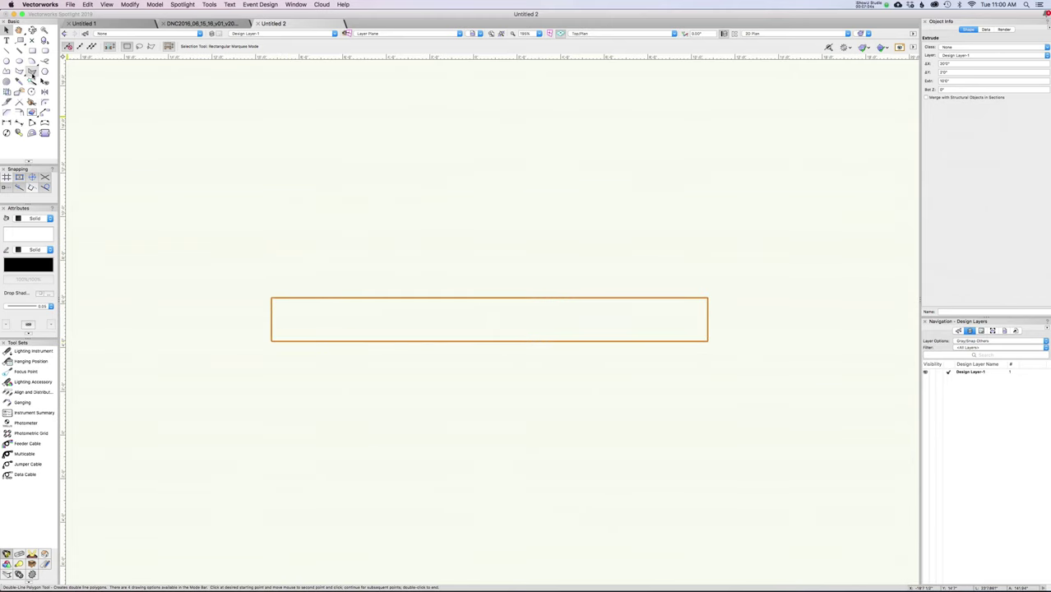
pyautogui.click(20, 72)
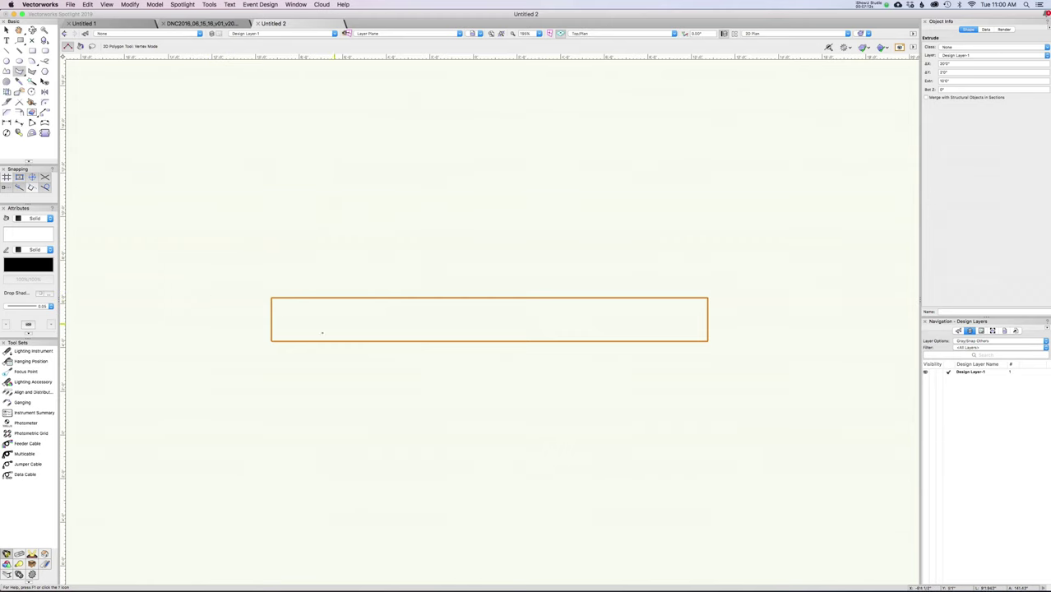
pyautogui.click(271, 297)
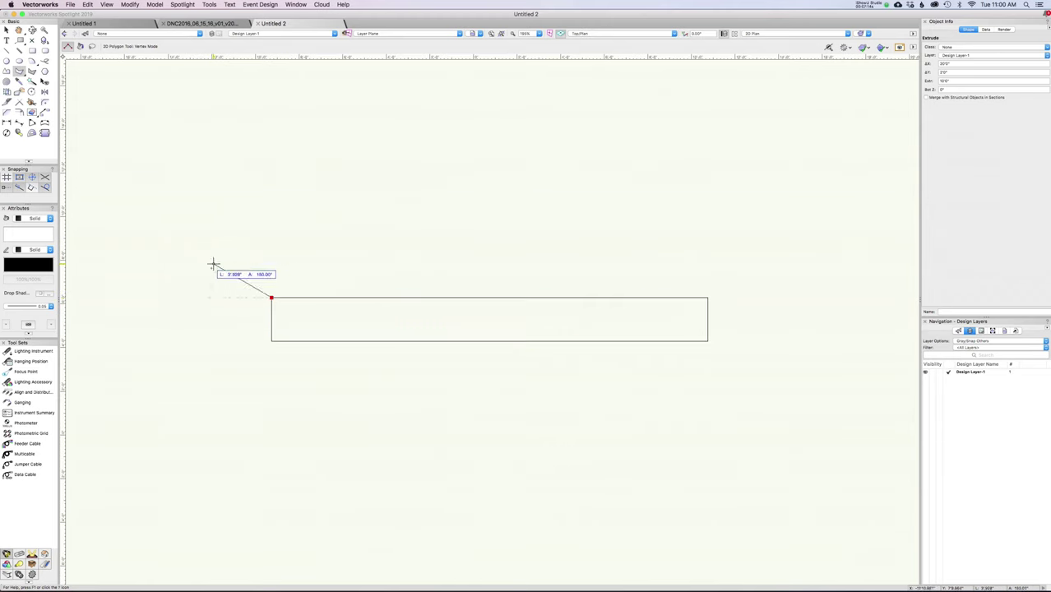
pyautogui.click(271, 341)
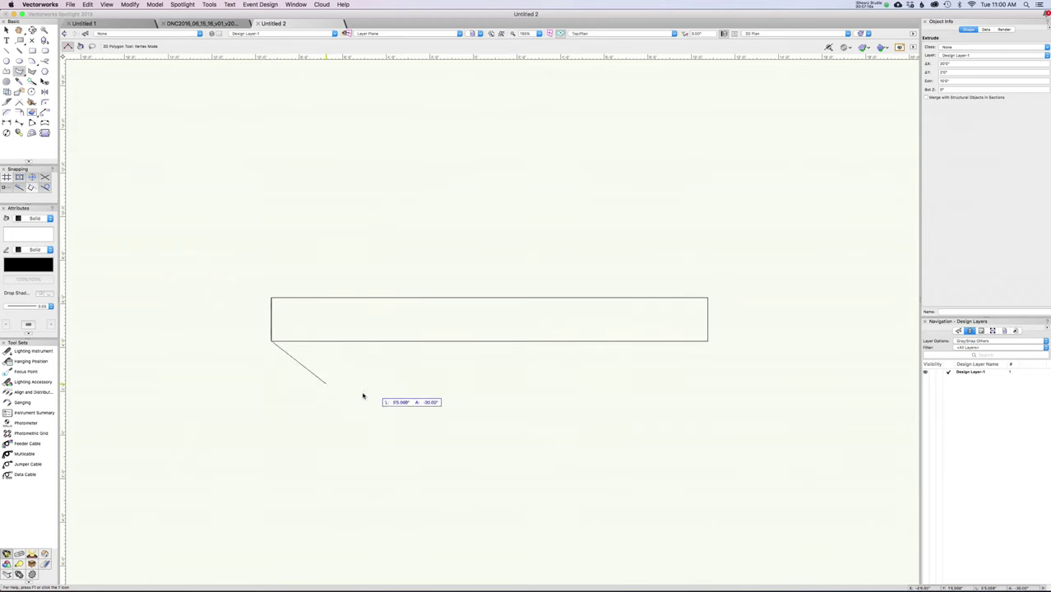
pyautogui.click(707, 341)
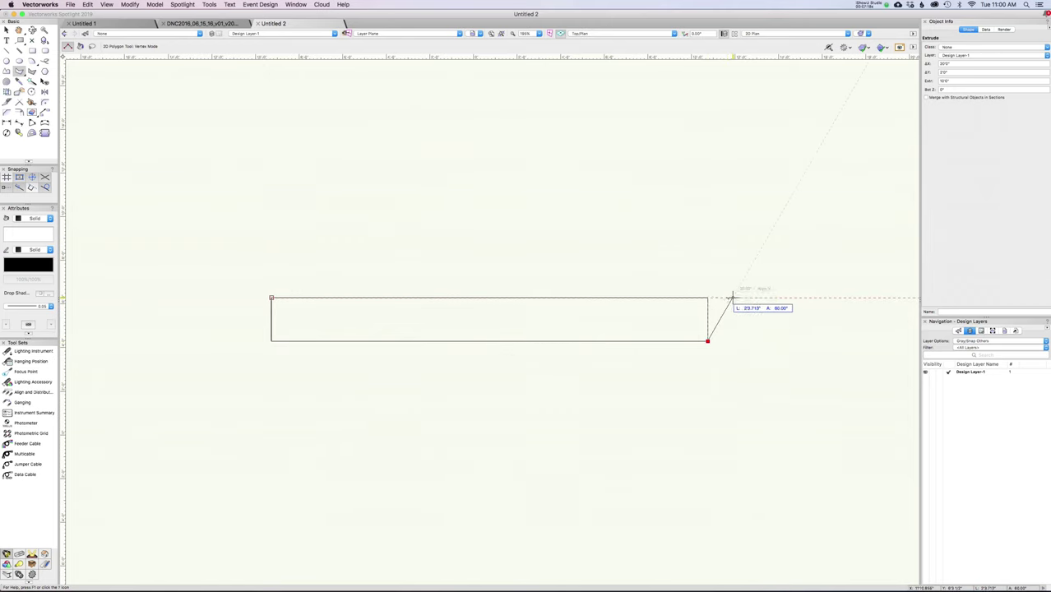
pyautogui.doubleClick(707, 296)
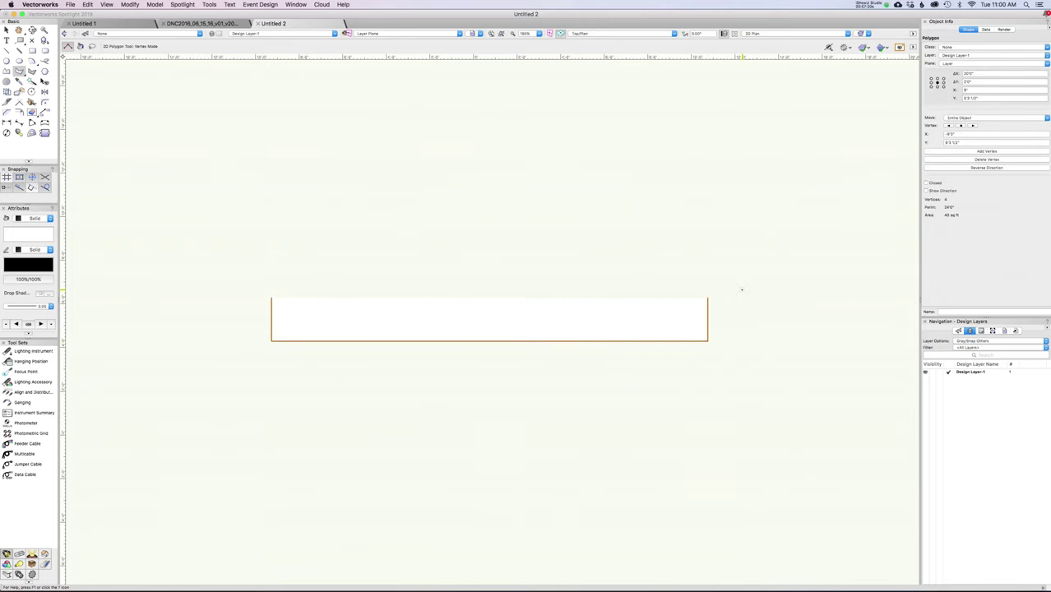
# Set the open polygon's fill to None and its pen color to red, and view it at the slab's base in Left Isometric
pyautogui.click(26, 219)
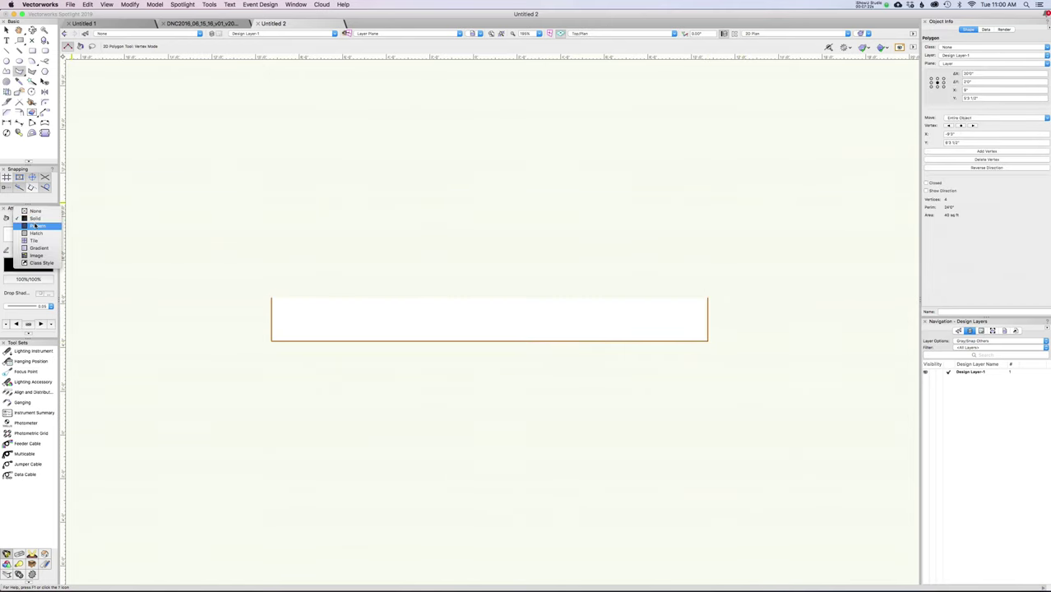
pyautogui.click(33, 212)
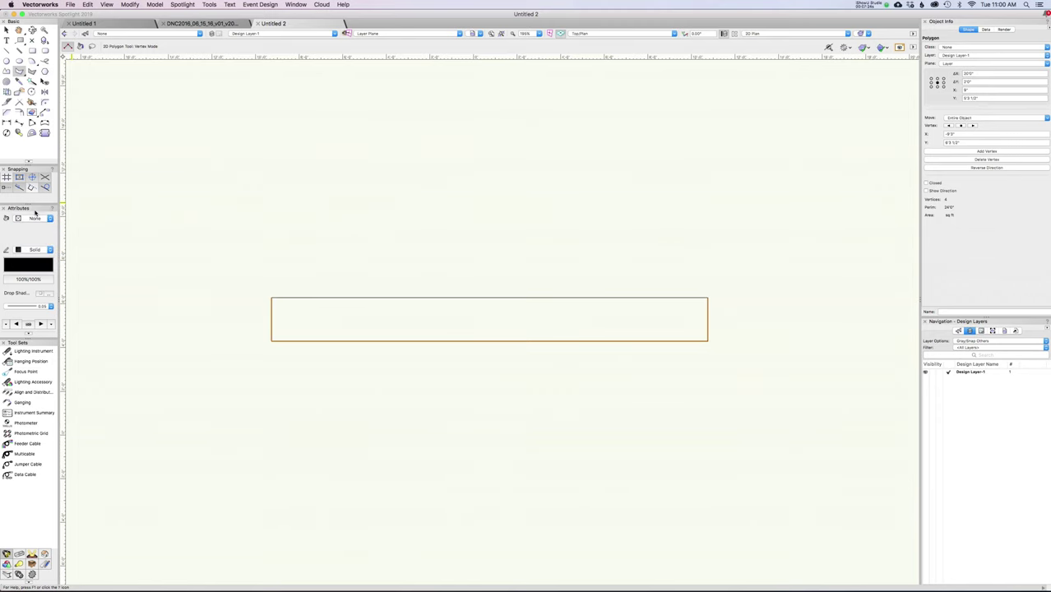
pyautogui.click(39, 268)
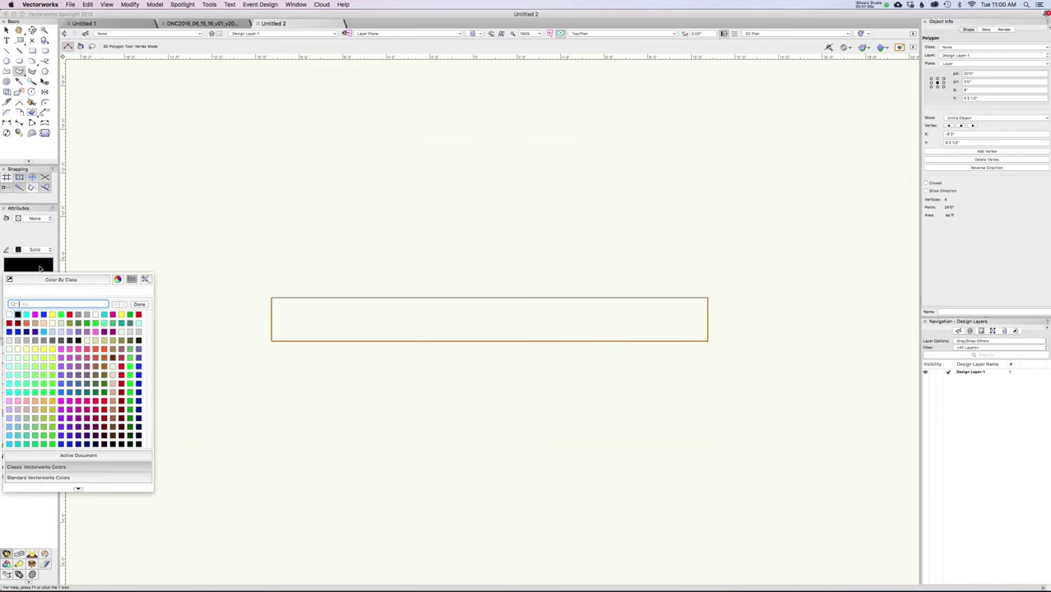
pyautogui.click(70, 315)
pyautogui.press('x')
pyautogui.click(259, 353)
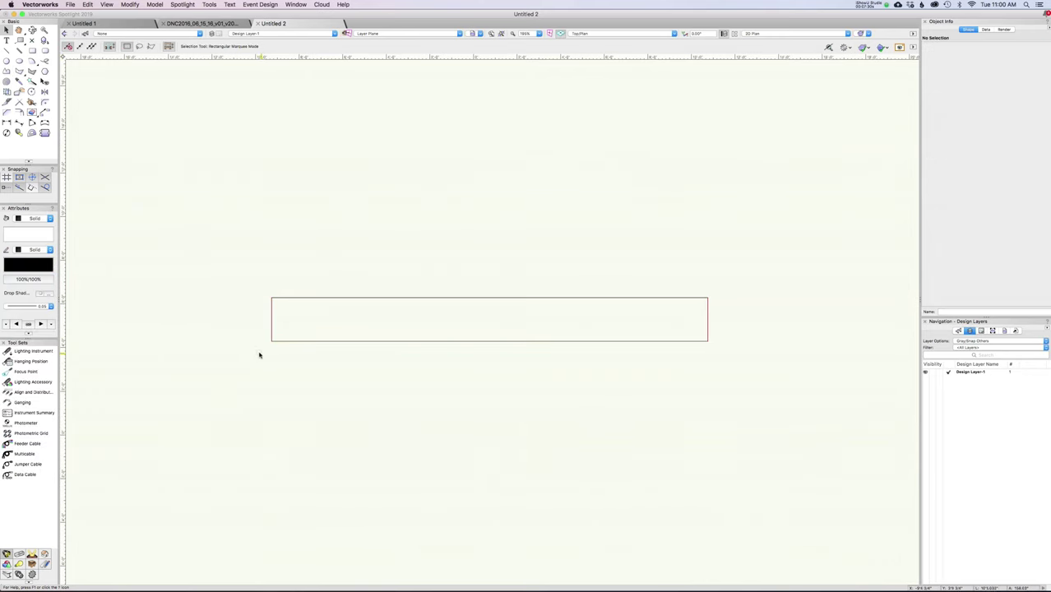
pyautogui.scroll(1, 271, 355)
pyautogui.press('KP_1')
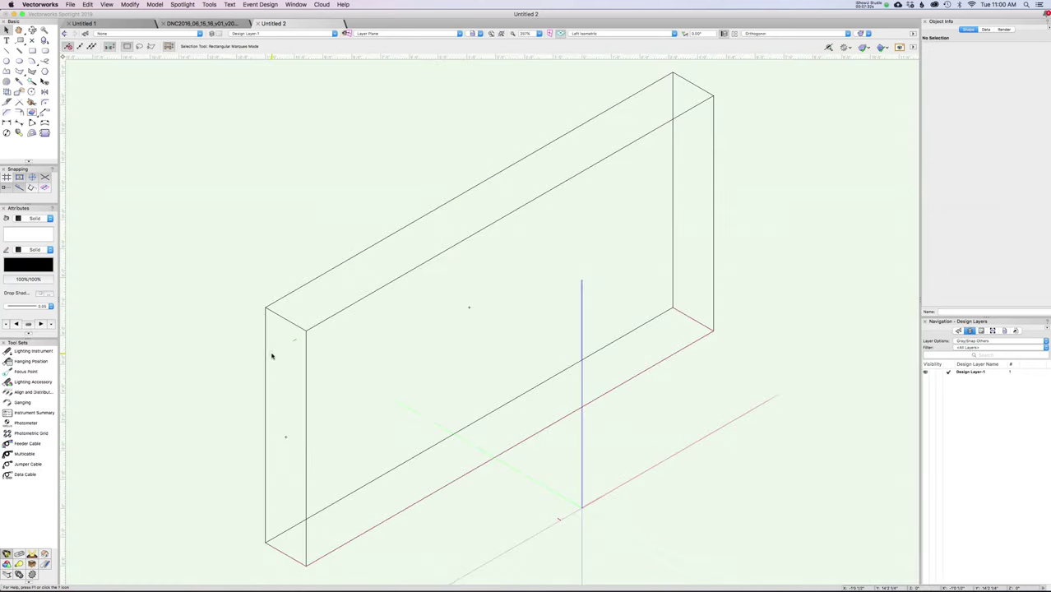
pyautogui.scroll(-2, 280, 351)
pyautogui.moveTo(342, 345); pyautogui.dragTo(375, 264, button='middle')
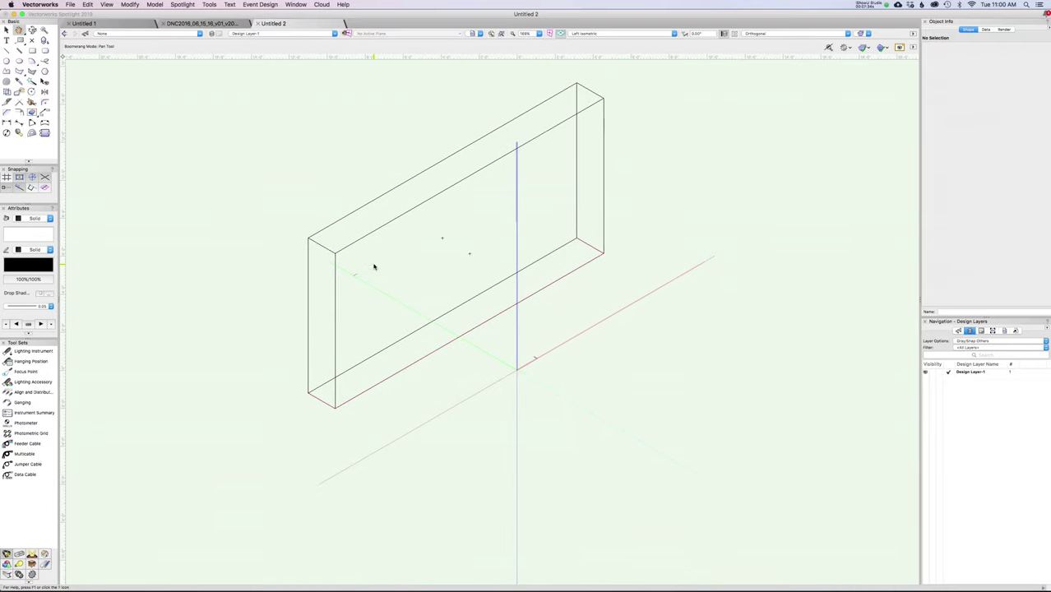
pyautogui.scroll(1, 337, 427)
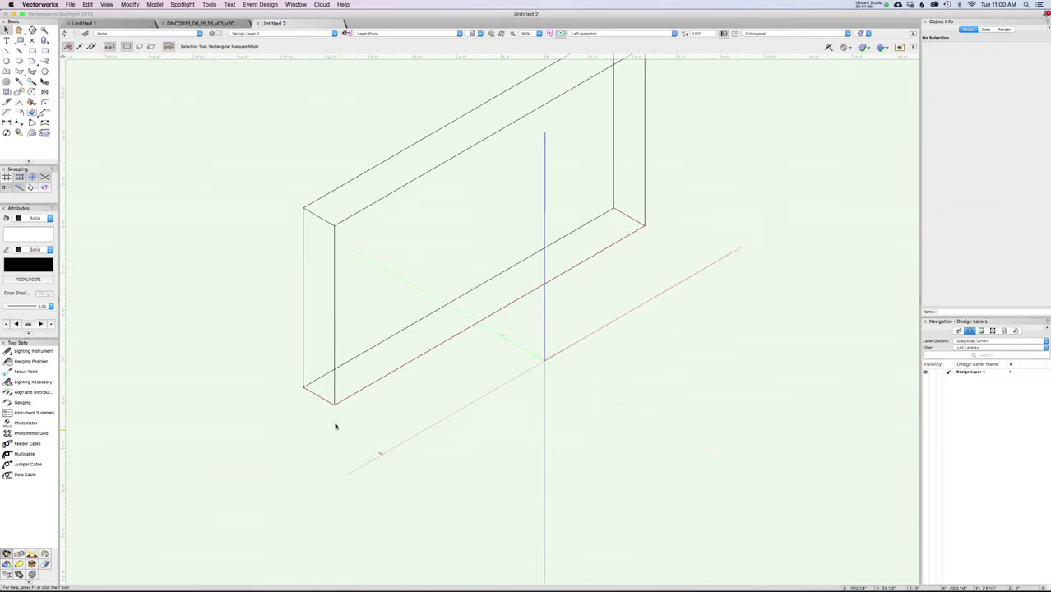
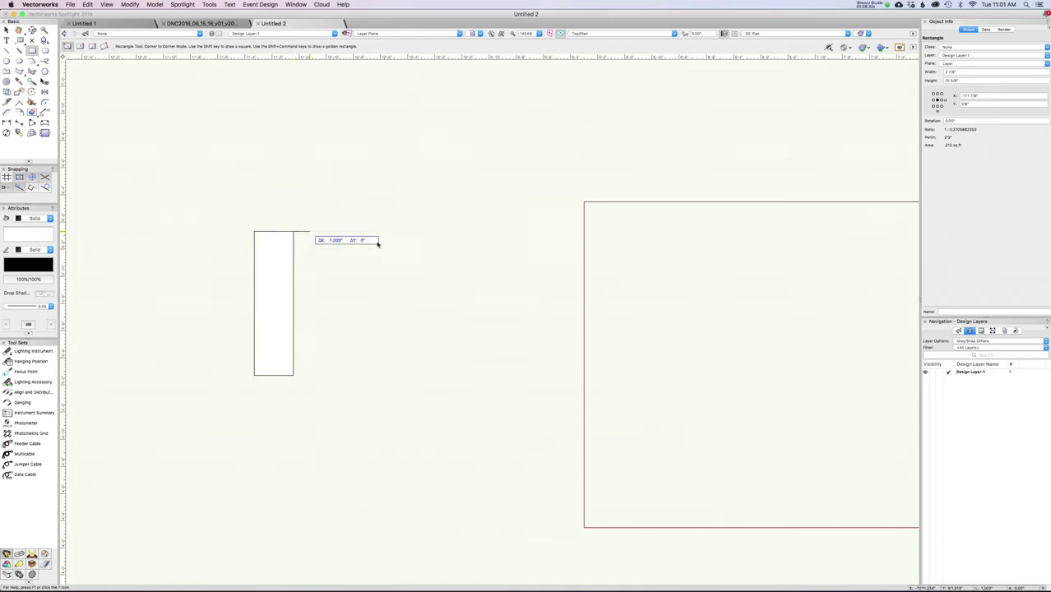
# Draw a rectangle about 6.3" by 1.4" from the narrow upright rectangle's upper-right corner, and merge both rectangles with Add Surface
pyautogui.click(379, 249)
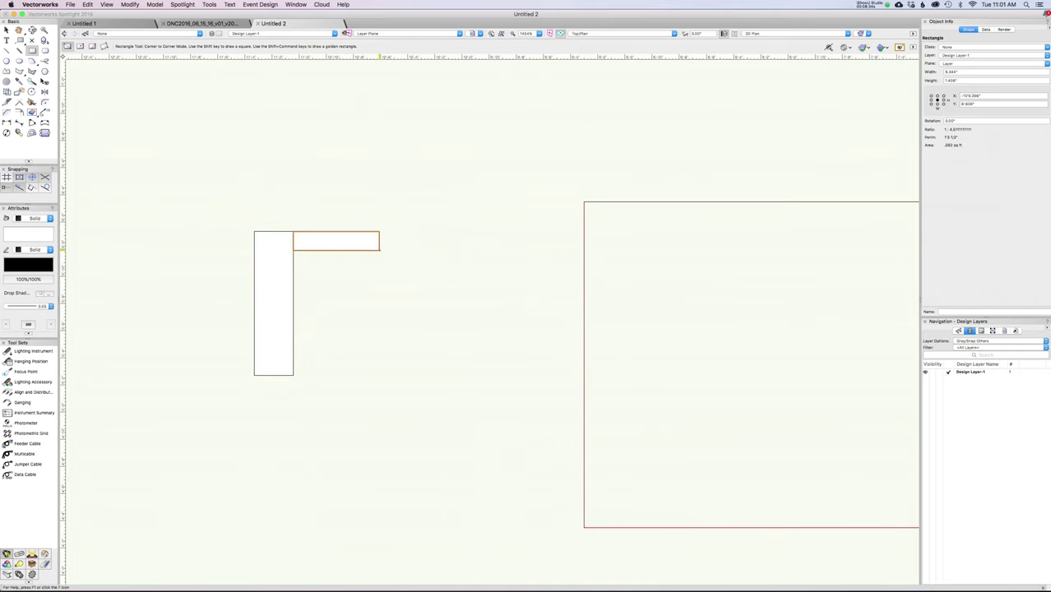
pyautogui.press('x')
pyautogui.keyDown('shift'); pyautogui.click(286, 258); pyautogui.keyUp('shift')
pyautogui.rightClick(279, 262)
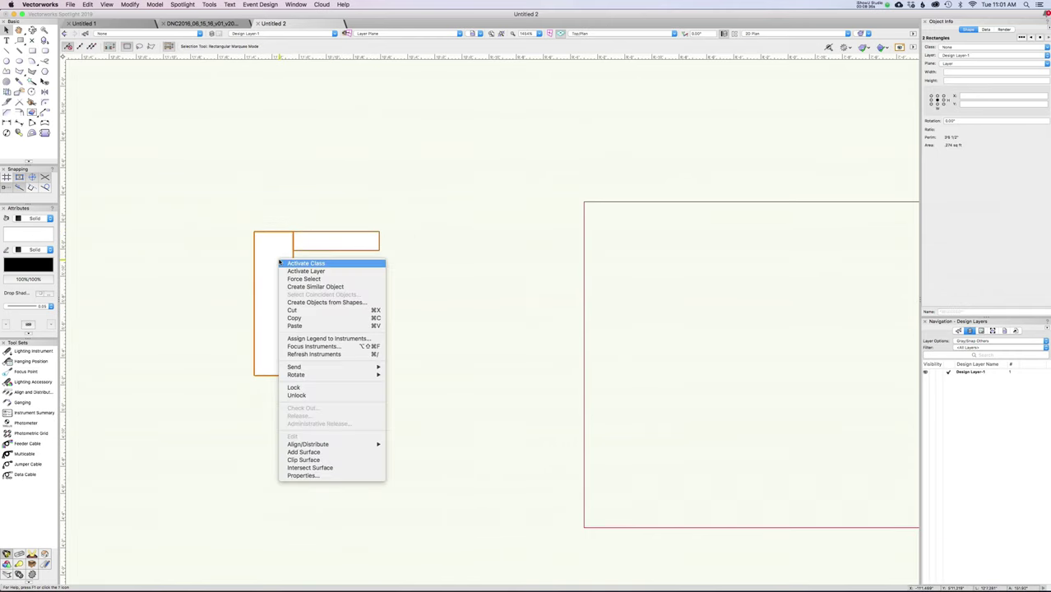
pyautogui.click(305, 452)
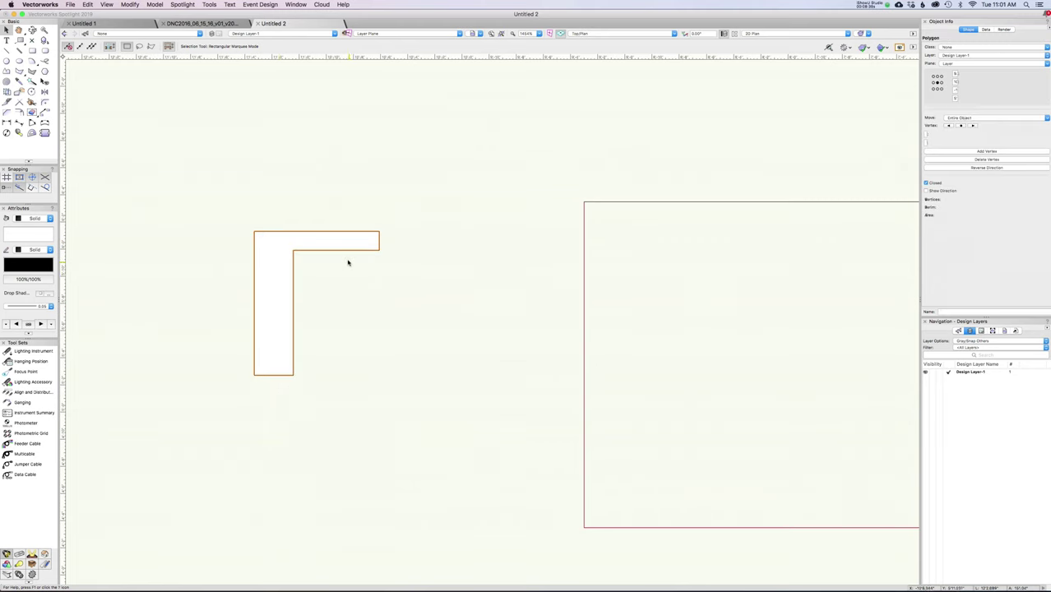
# Draw a closed polyline about 5.7" by 9" inside the L-shape's inner corner, with an S-curve, two square steps and a chamfered lower end
pyautogui.scroll(1, 348, 262)
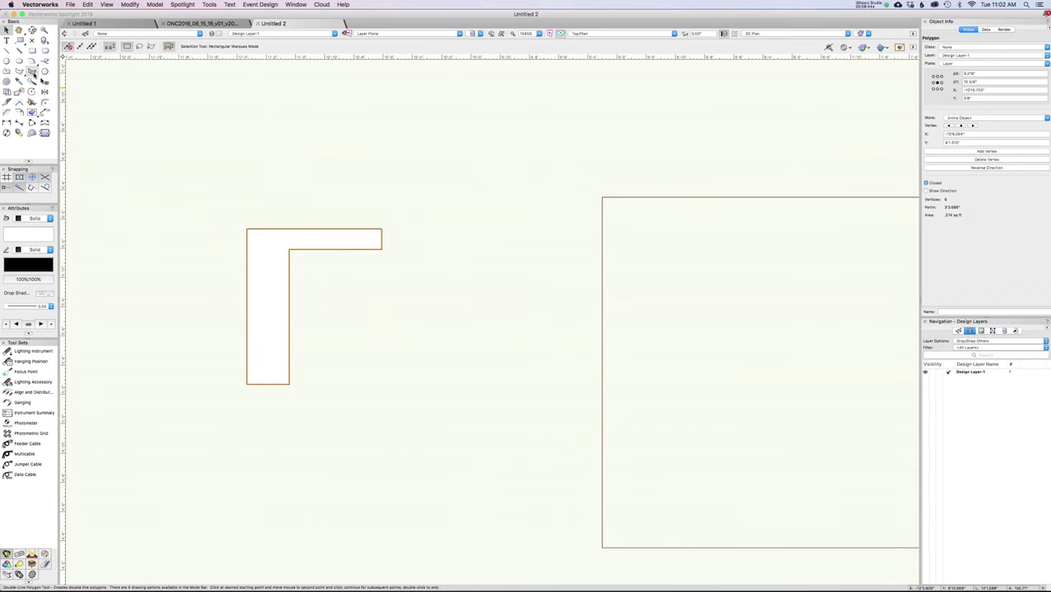
pyautogui.click(7, 72)
pyautogui.scroll(3, 362, 263)
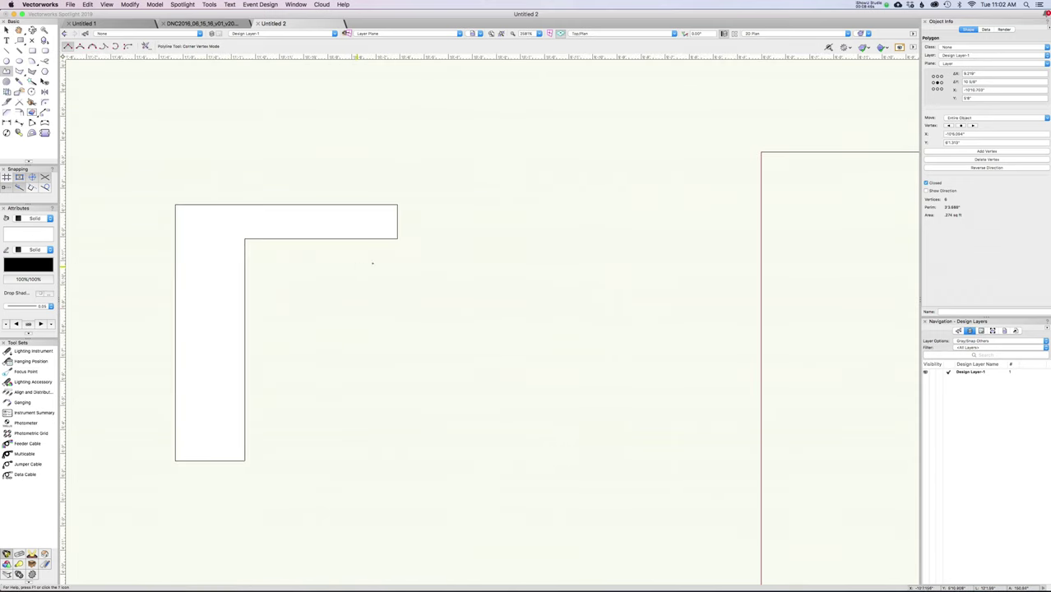
pyautogui.click(384, 240)
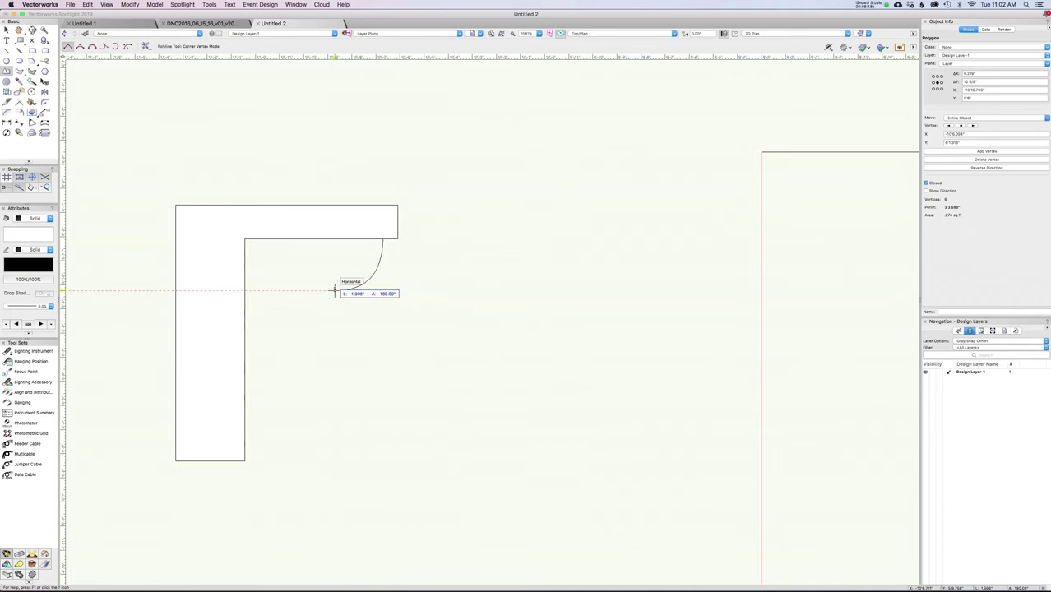
pyautogui.click(334, 289)
pyautogui.click(300, 358)
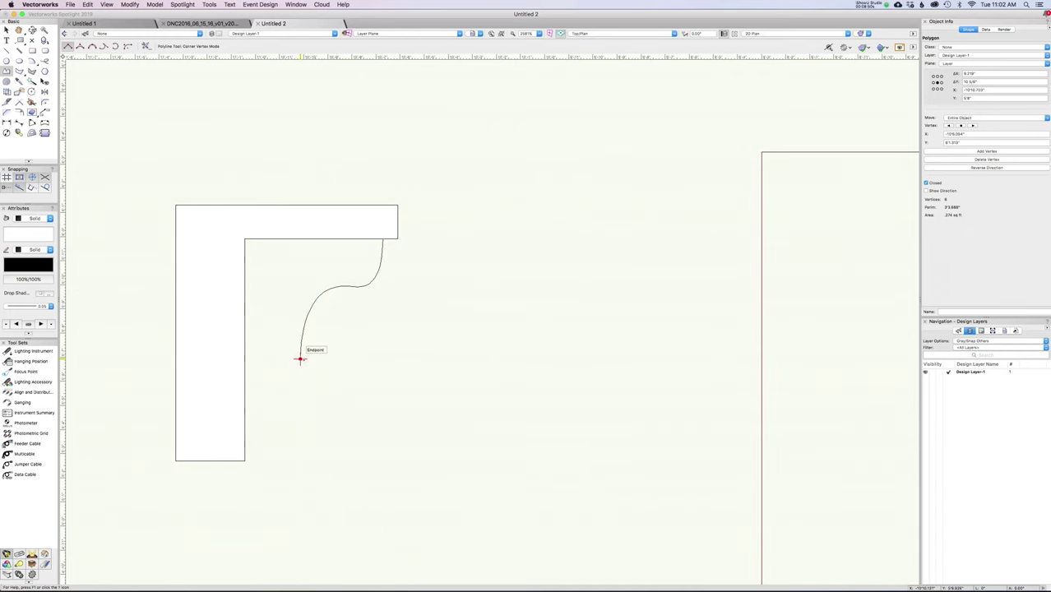
pyautogui.click(282, 358)
pyautogui.click(283, 397)
pyautogui.click(260, 397)
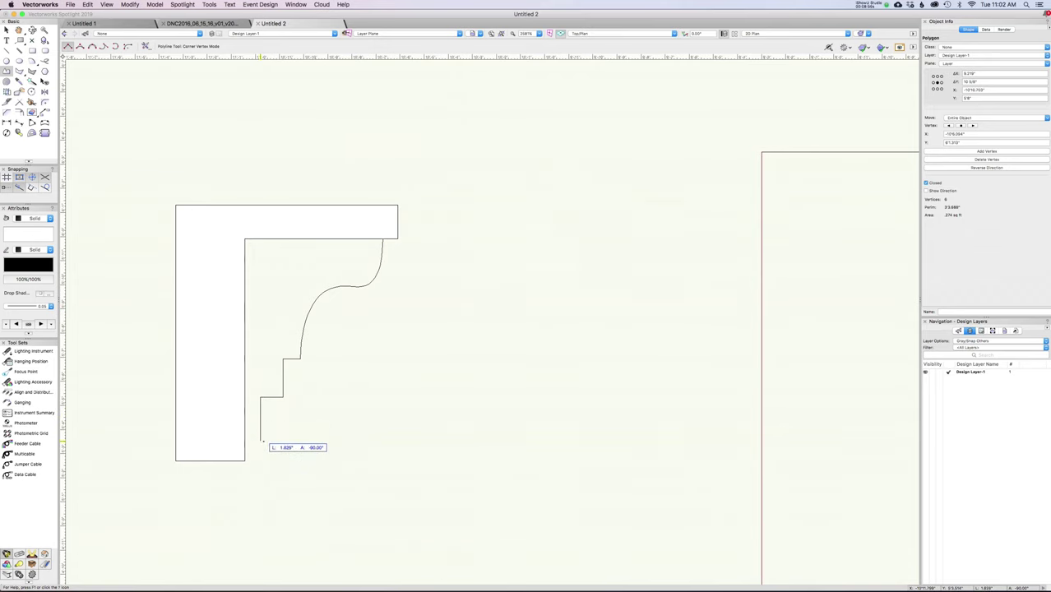
pyautogui.click(260, 442)
pyautogui.click(244, 458)
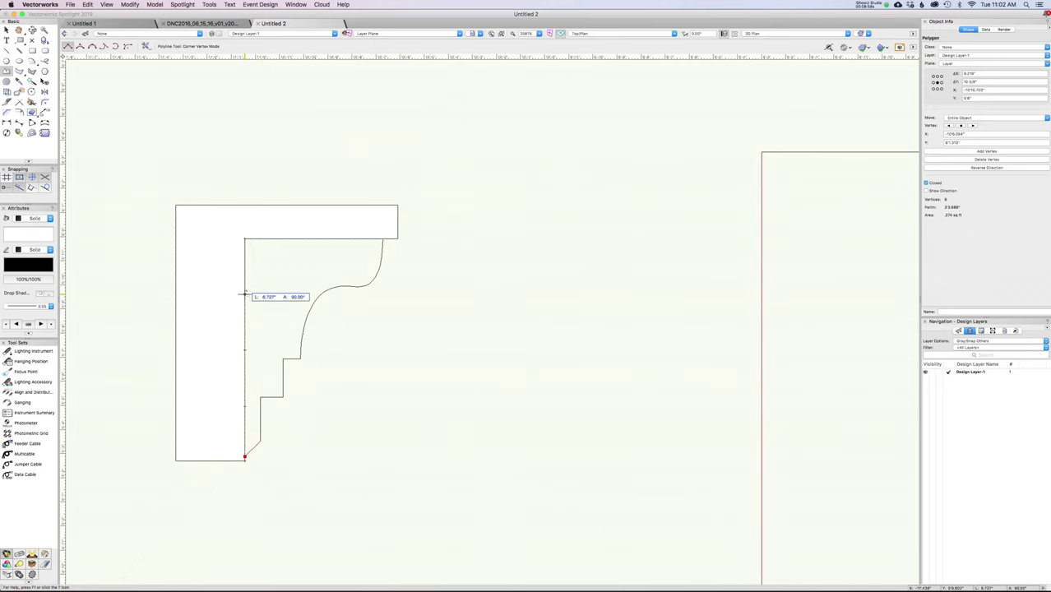
pyautogui.click(244, 238)
pyautogui.click(383, 239)
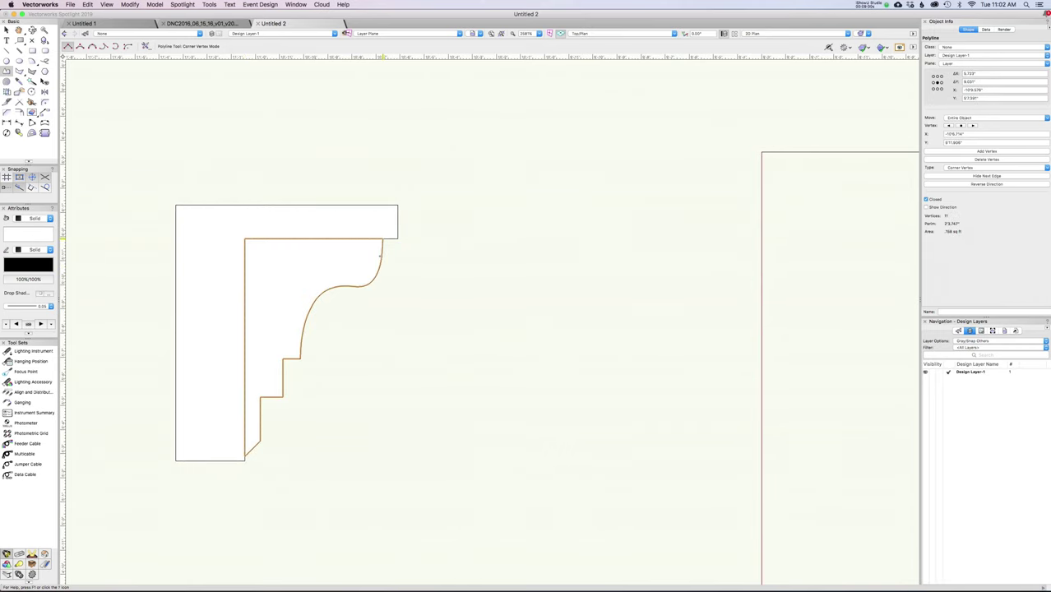
# Reshape the polyline's S-curve by lowering the midpoint of its lower arc and raising the control point of its upper arc
pyautogui.press('n')
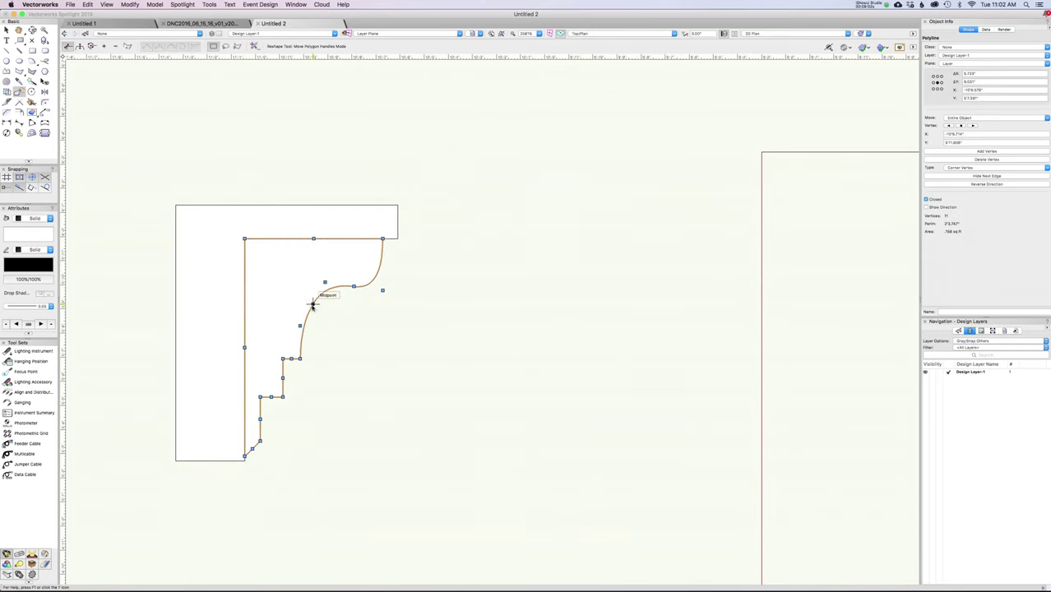
pyautogui.moveTo(313, 304); pyautogui.dragTo(312, 321)
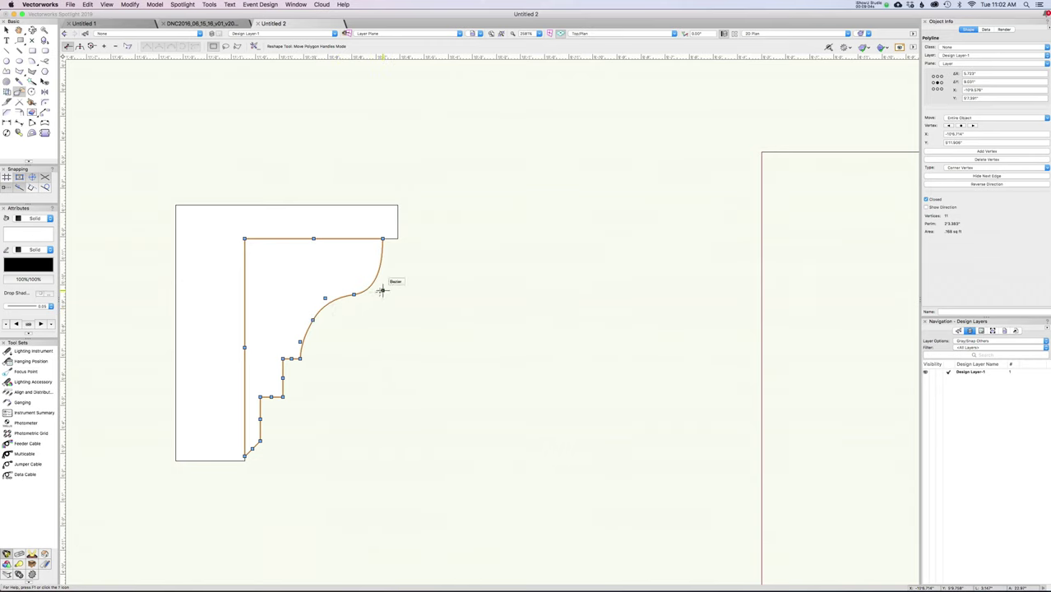
pyautogui.moveTo(382, 289); pyautogui.dragTo(383, 278)
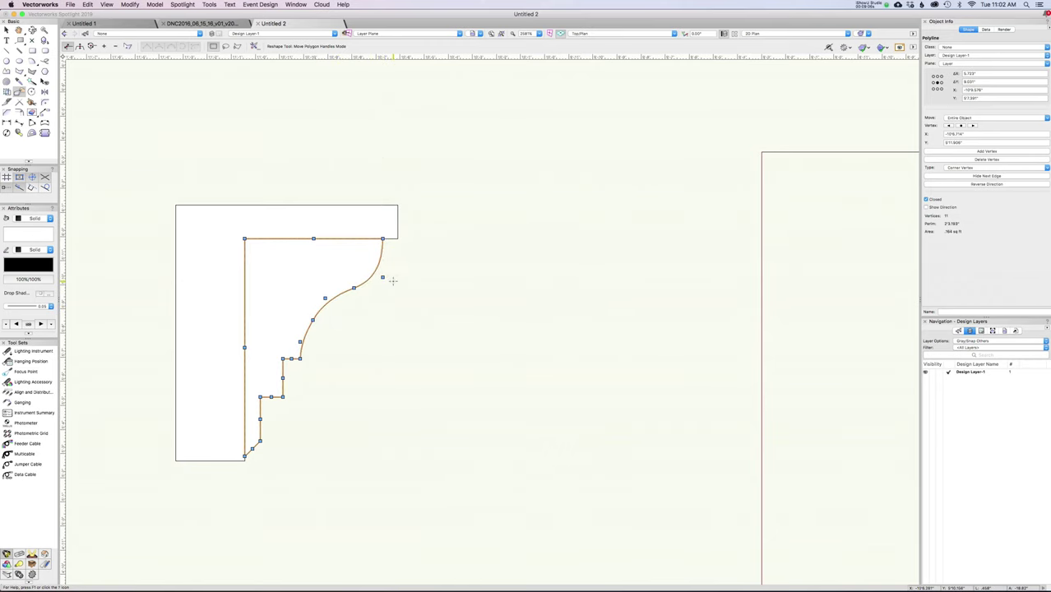
# Merge the L-shape and the curved polyline into one profile with Add Surface
pyautogui.press('x')
pyautogui.scroll(-2, 392, 281)
pyautogui.moveTo(471, 176); pyautogui.dragTo(182, 453)
pyautogui.rightClick(244, 308)
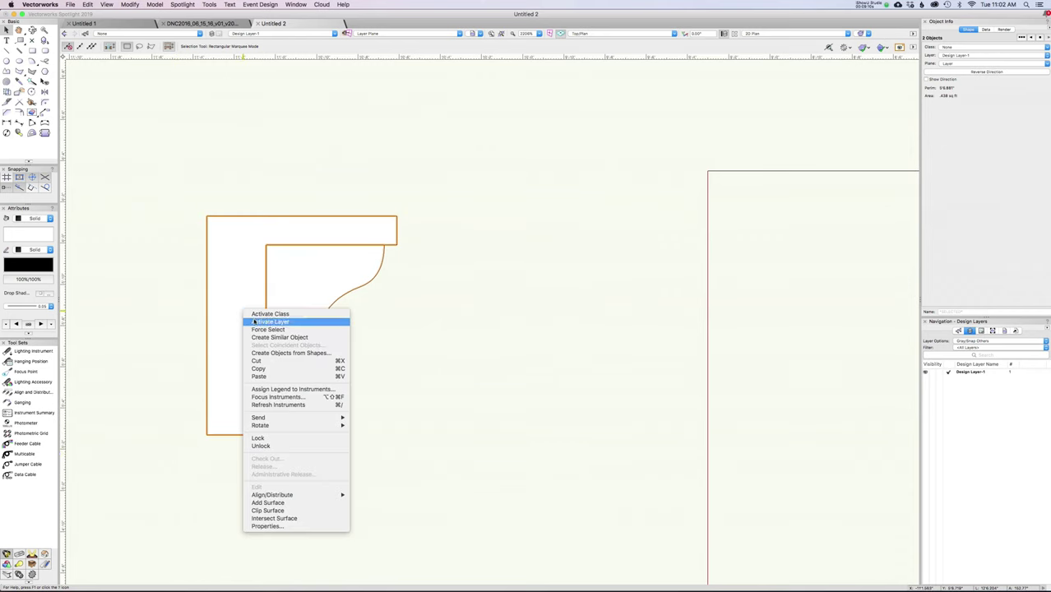
pyautogui.click(276, 503)
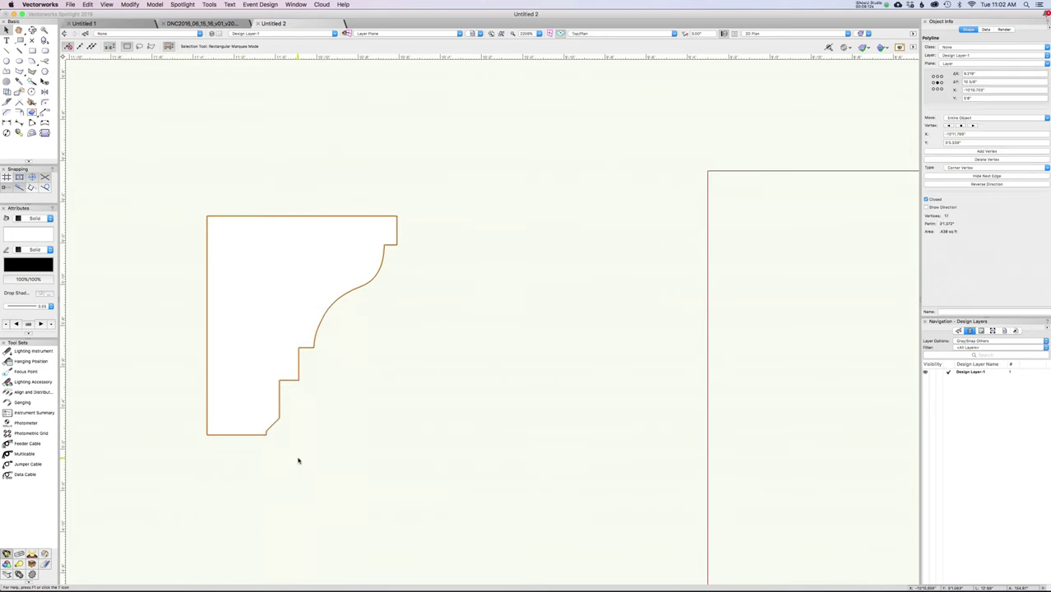
# Draw a circle of about 0.35" radius centered on the midpoint of the profile's lowest vertical edge above the chamfer
pyautogui.scroll(4, 286, 422)
pyautogui.press('c')
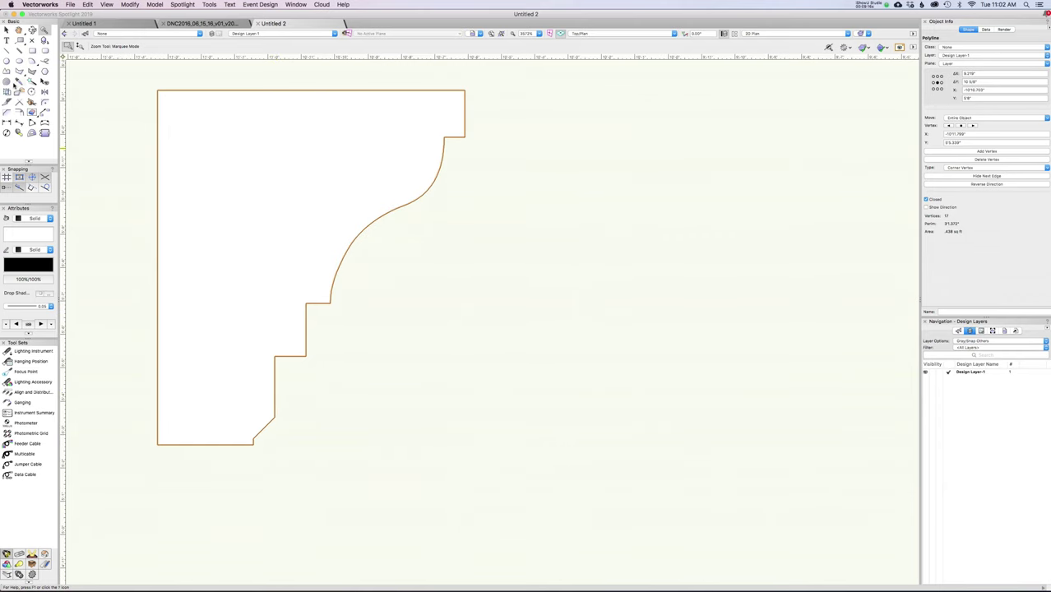
pyautogui.click(7, 61)
pyautogui.scroll(3, 269, 370)
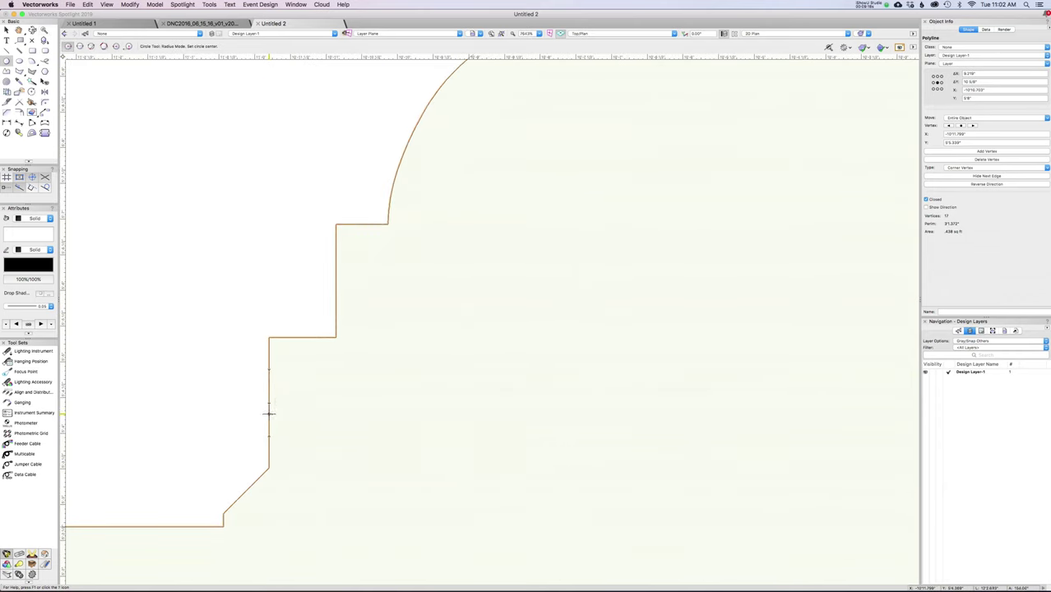
pyautogui.click(269, 402)
pyautogui.click(269, 377)
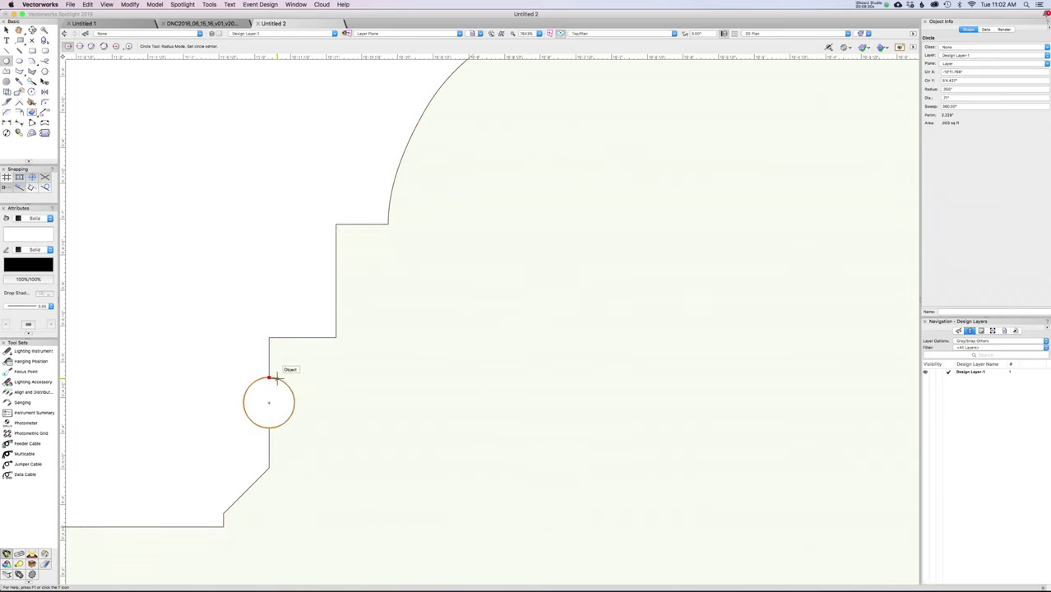
# Use Clip Surface on the profile with the small circle, and bring the finished profile and the slab's corner into view
pyautogui.press('x')
pyautogui.keyDown('shift'); pyautogui.click(269, 372); pyautogui.keyUp('shift')
pyautogui.rightClick(254, 367)
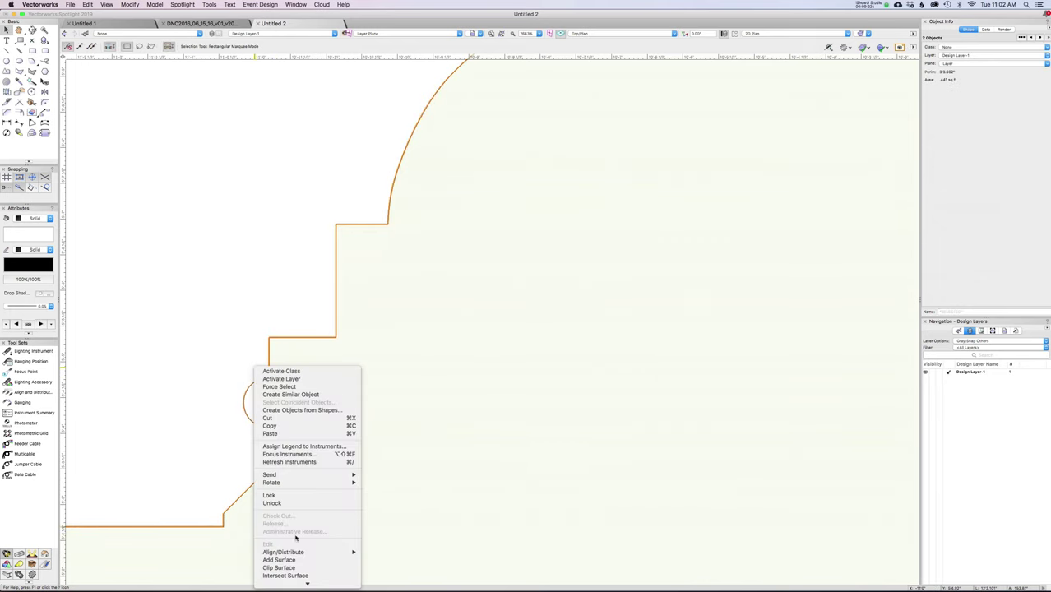
pyautogui.click(279, 568)
pyautogui.scroll(-8, 439, 501)
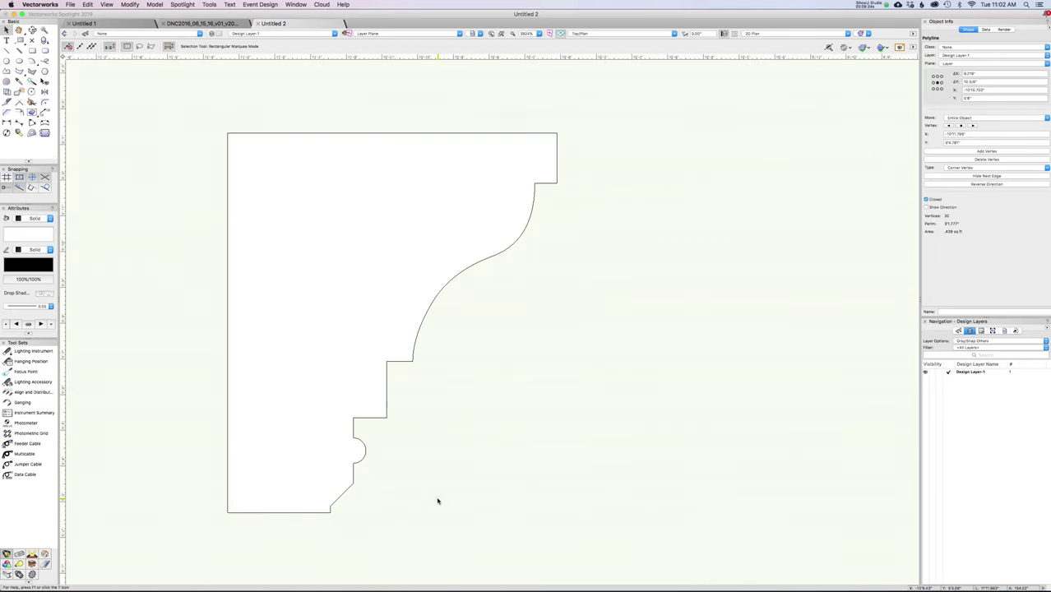
pyautogui.moveTo(465, 432); pyautogui.dragTo(399, 345, button='middle')
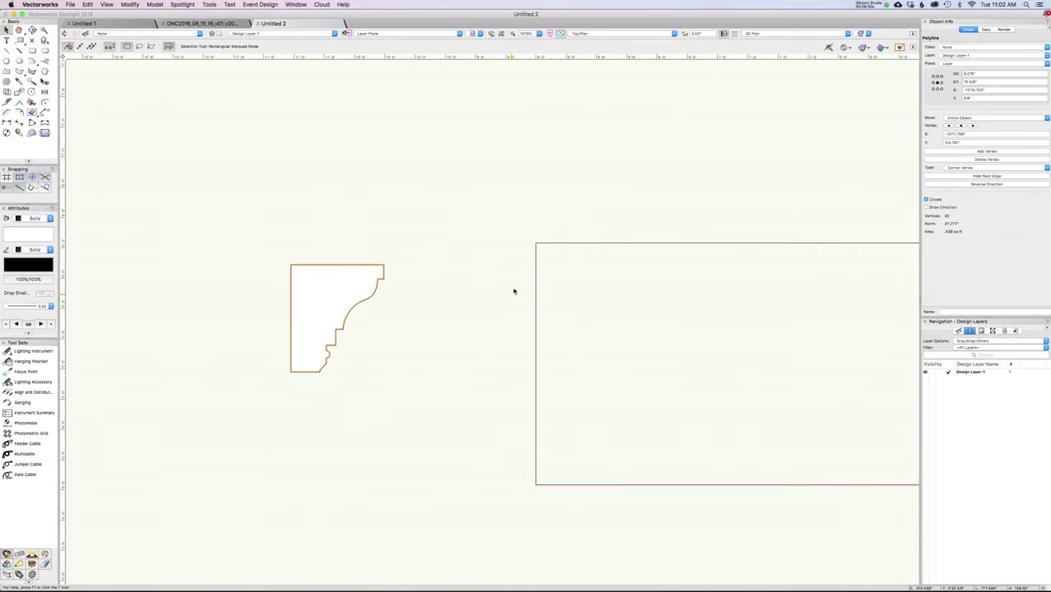
# Extrude the molding profile along the red open path at the slab's base with Extrude Along Path, working in the Left Isometric view
pyautogui.scroll(-2, 457, 333)
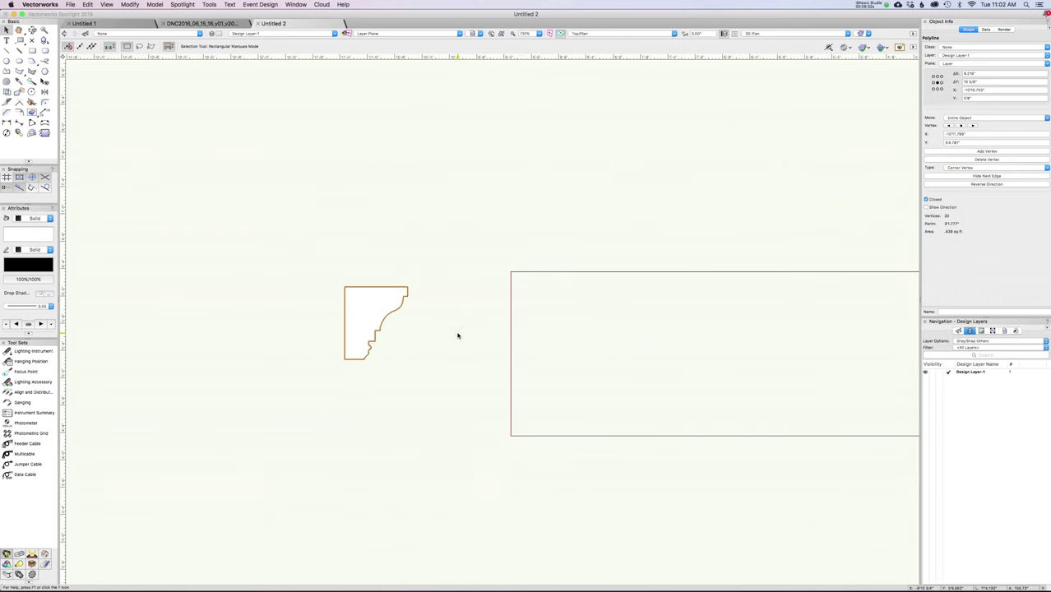
pyautogui.scroll(1, 458, 336)
pyautogui.scroll(-2, 383, 368)
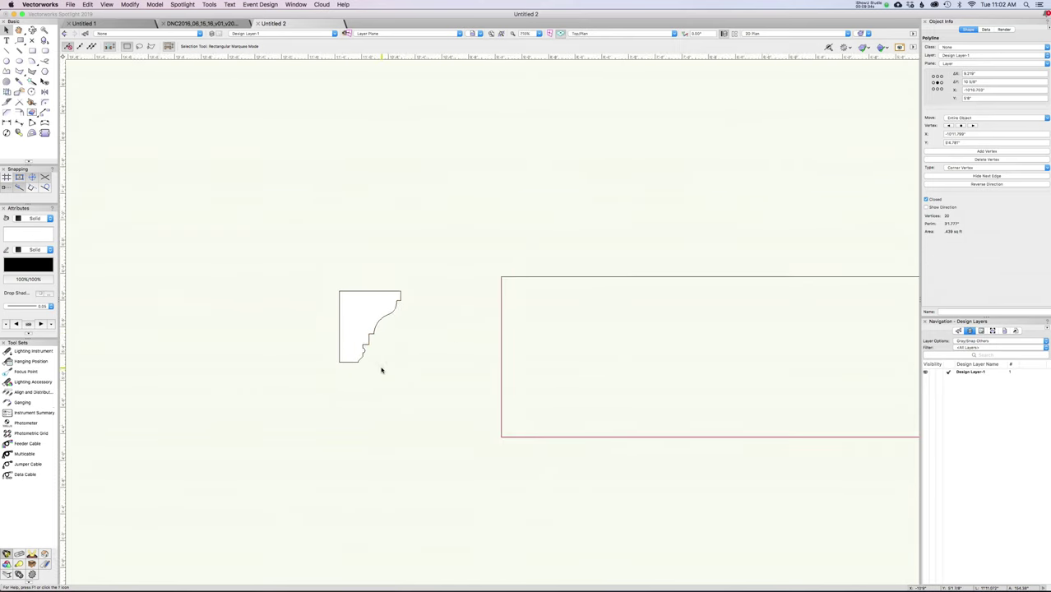
pyautogui.moveTo(429, 358); pyautogui.dragTo(352, 288, button='middle')
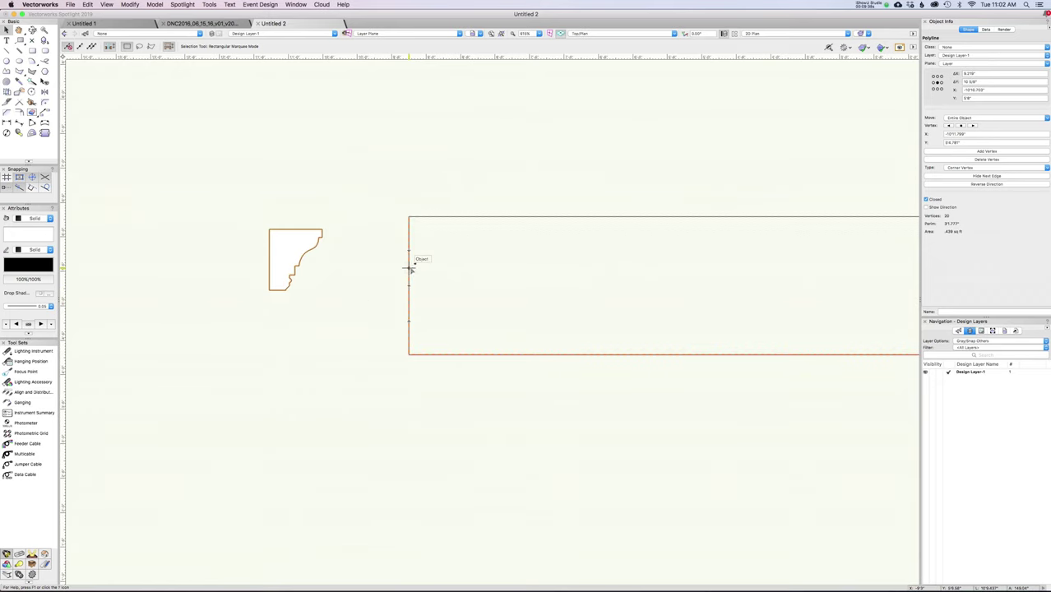
pyautogui.keyDown('shift'); pyautogui.click(415, 356); pyautogui.keyUp('shift')
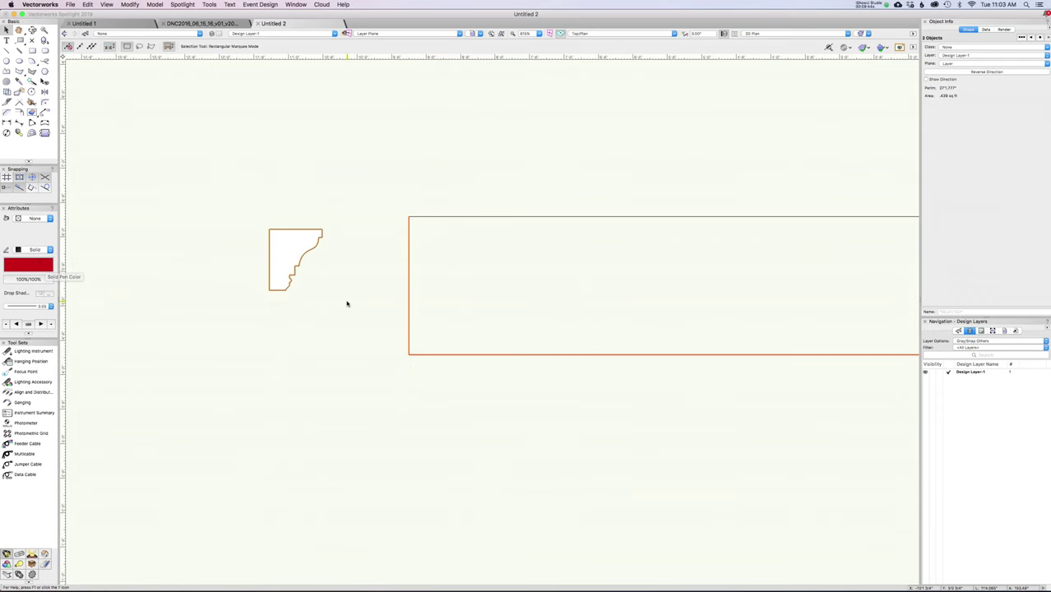
pyautogui.press('super+1')
pyautogui.scroll(-5, 422, 312)
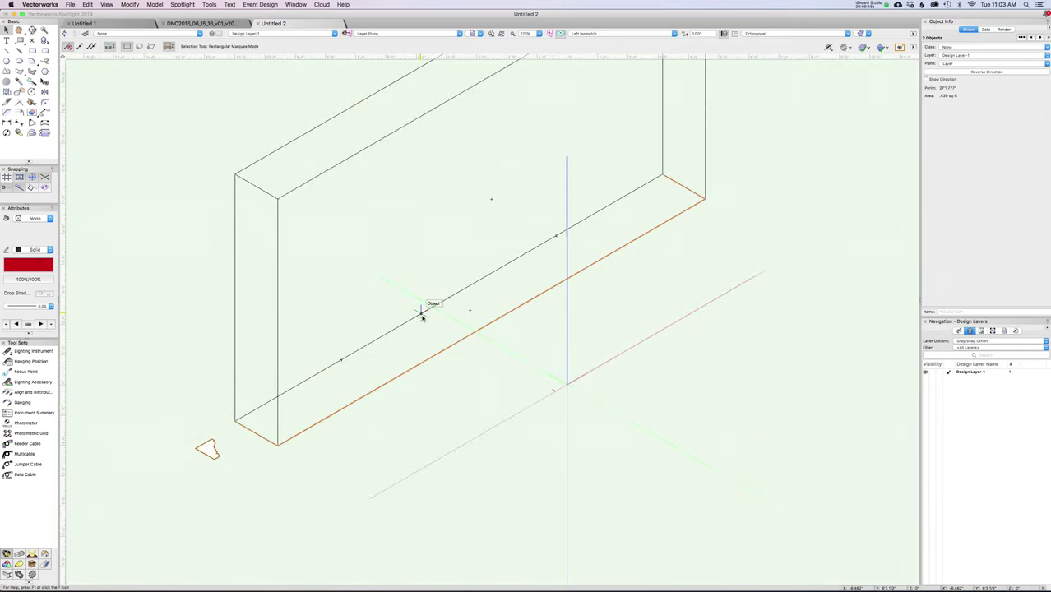
pyautogui.scroll(2, 438, 300)
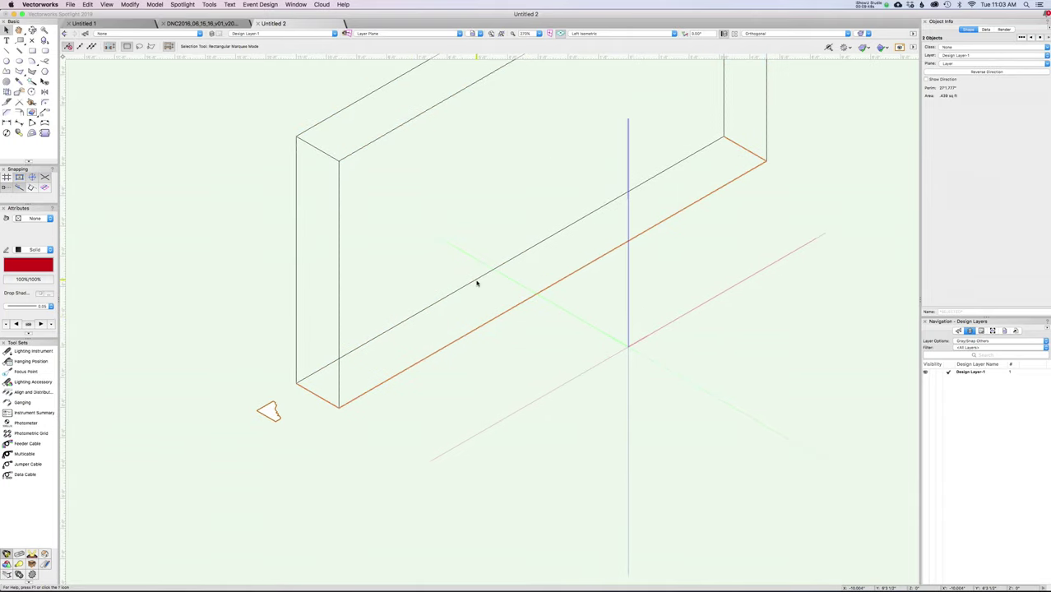
pyautogui.press('F5')
pyautogui.press('super+1')
pyautogui.scroll(-4, 472, 288)
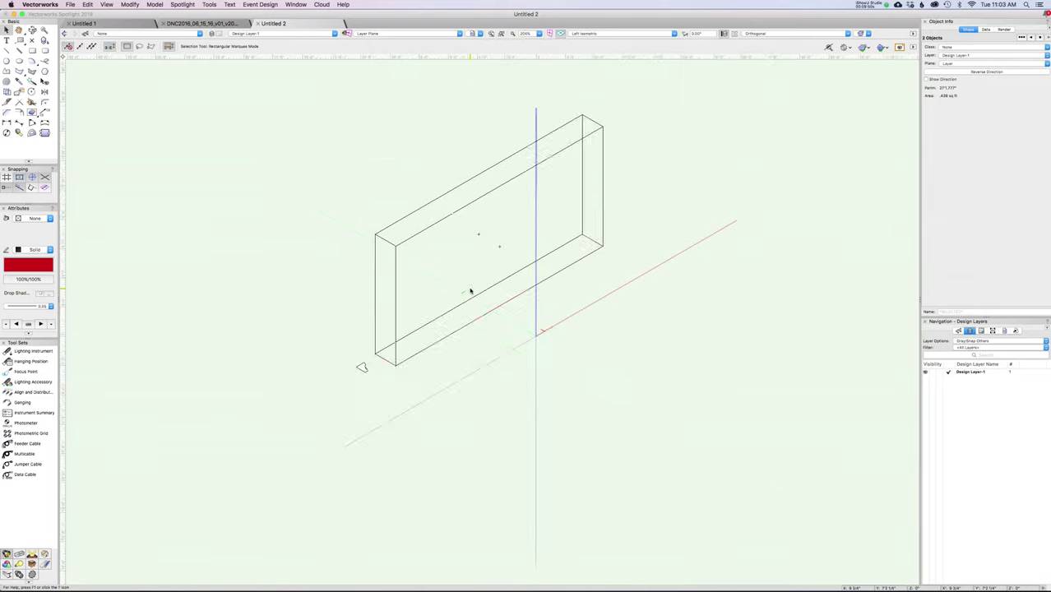
pyautogui.scroll(3, 471, 291)
pyautogui.moveTo(492, 267); pyautogui.dragTo(490, 327, button='middle')
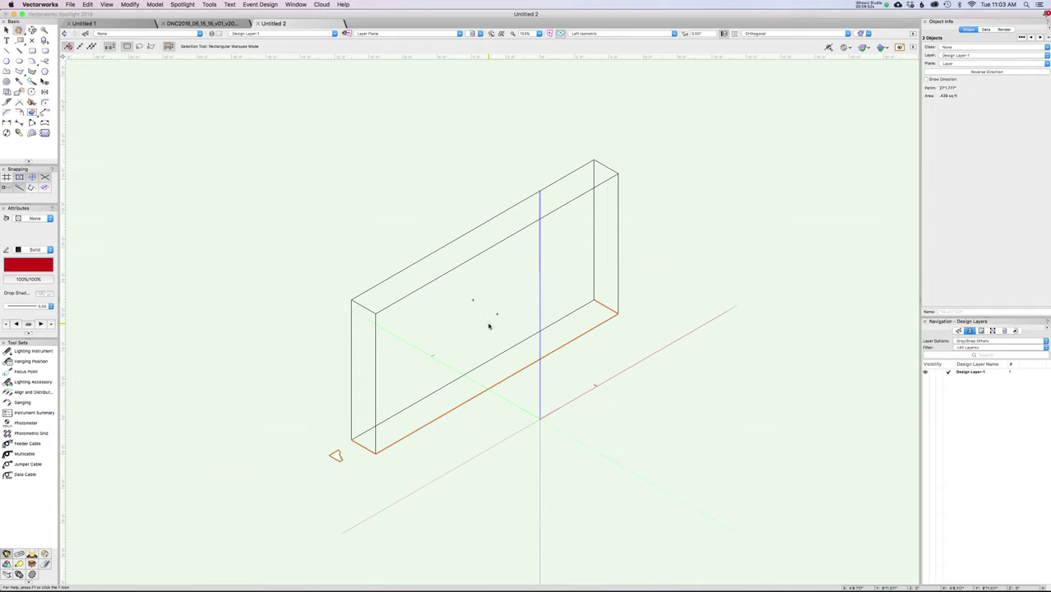
pyautogui.click(155, 5)
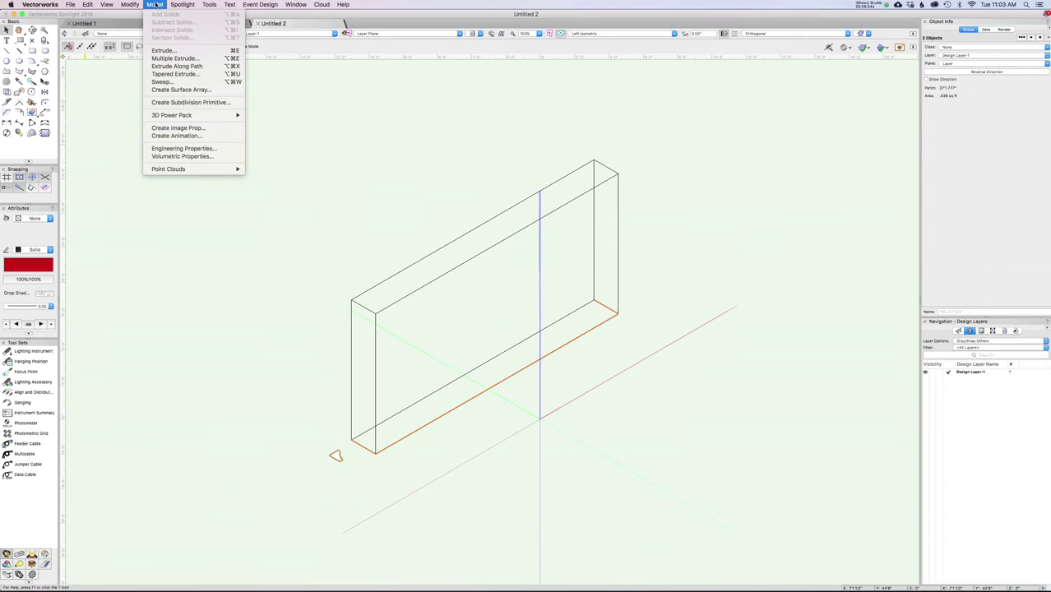
pyautogui.click(170, 66)
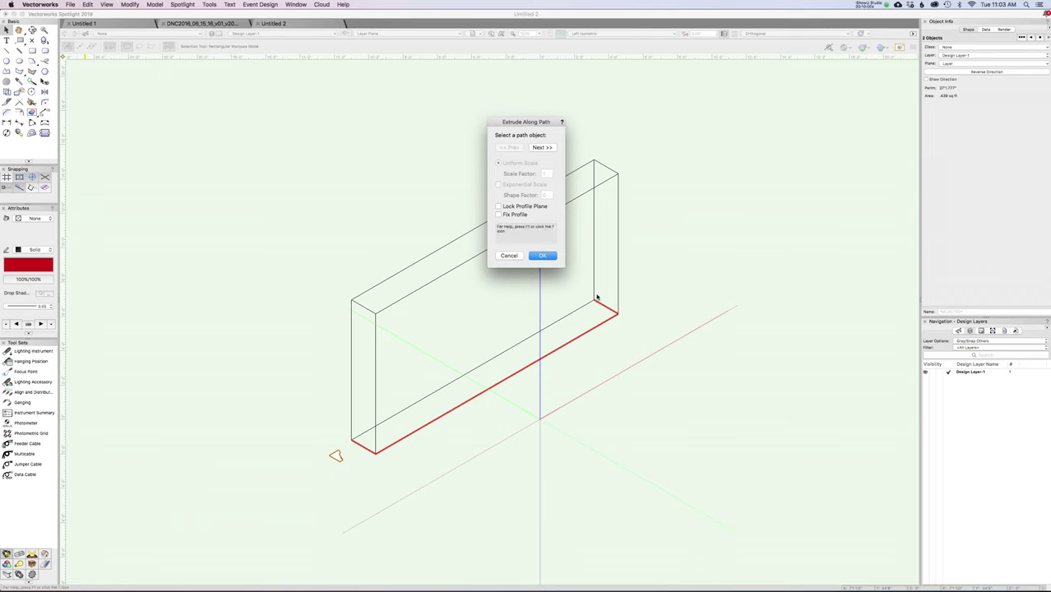
pyautogui.click(542, 256)
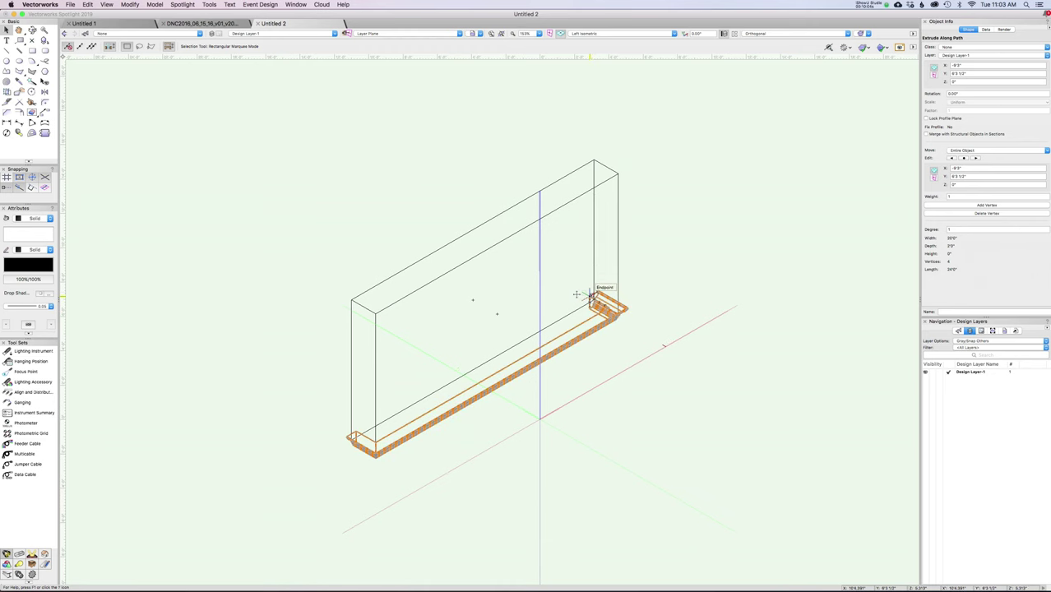
# Render the model shaded and examine the extruded molding's profile against the slab in the Left and Front views
pyautogui.scroll(3, 383, 449)
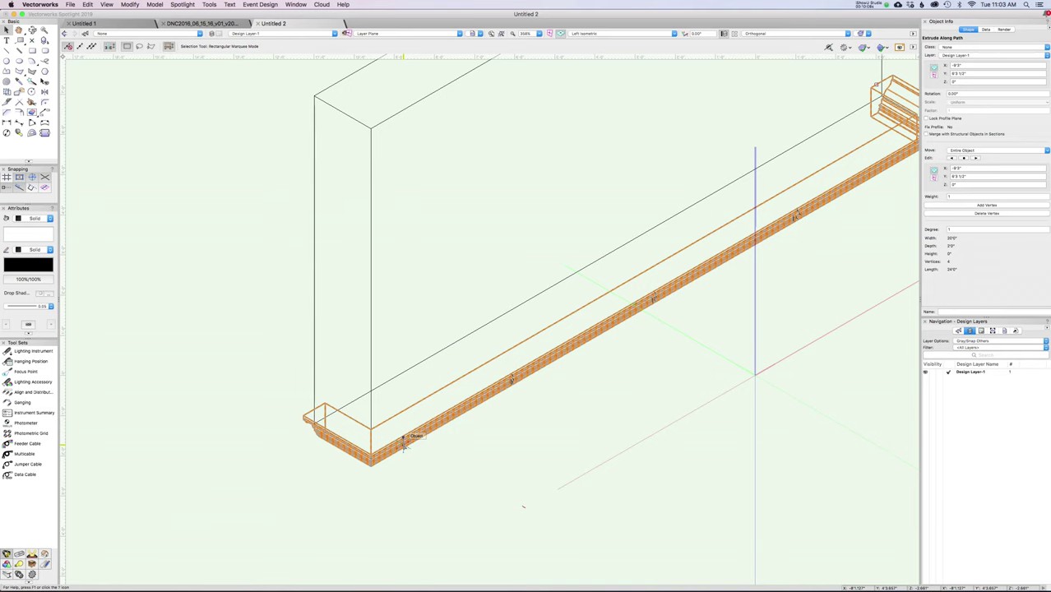
pyautogui.press('super+shift+g')
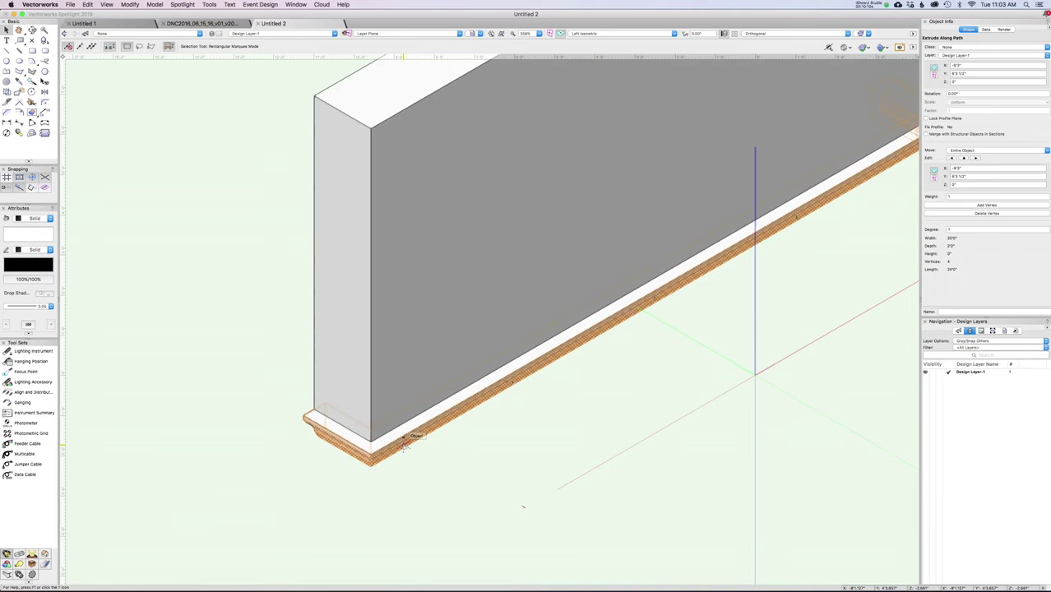
pyautogui.scroll(-1, 403, 445)
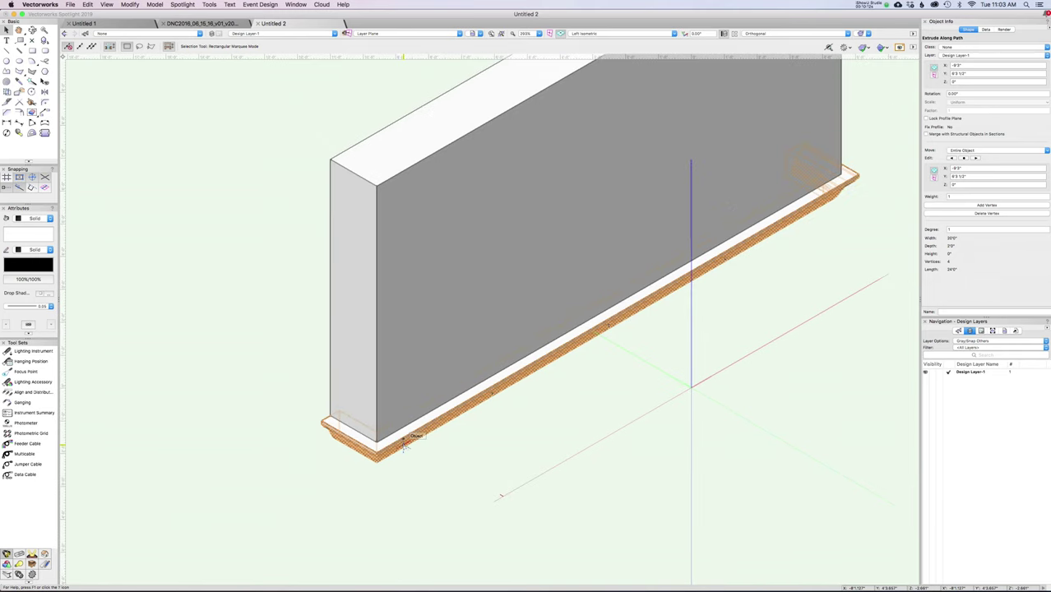
pyautogui.press('KP_4')
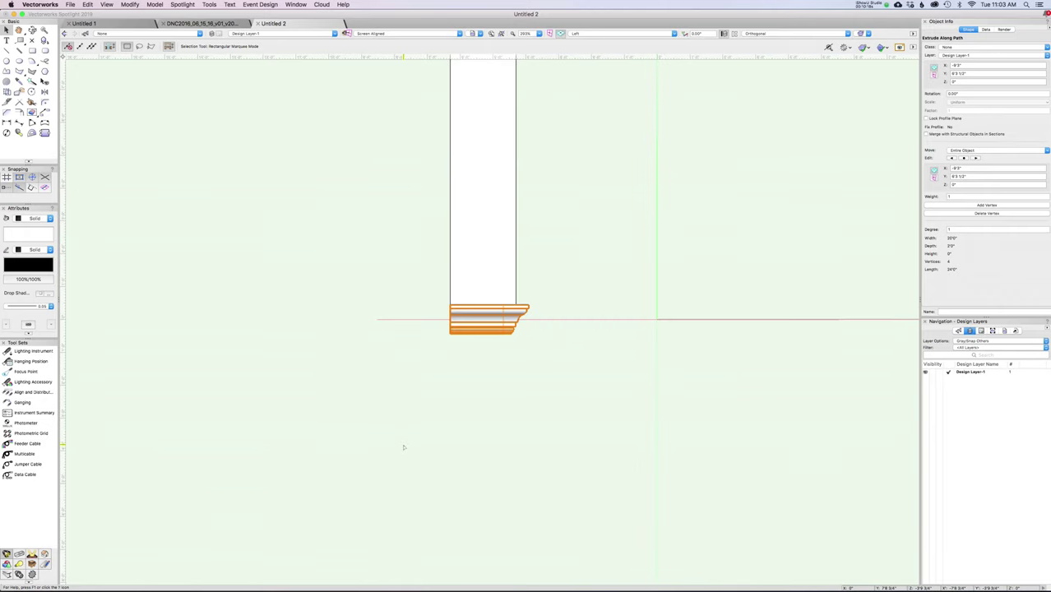
pyautogui.press('KP_2')
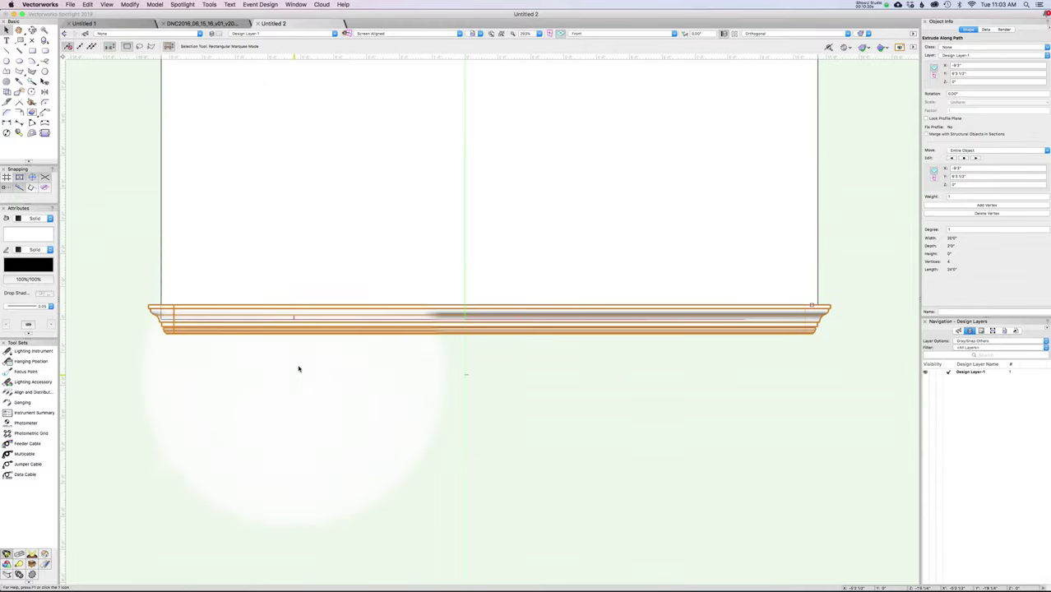
pyautogui.scroll(6, 165, 319)
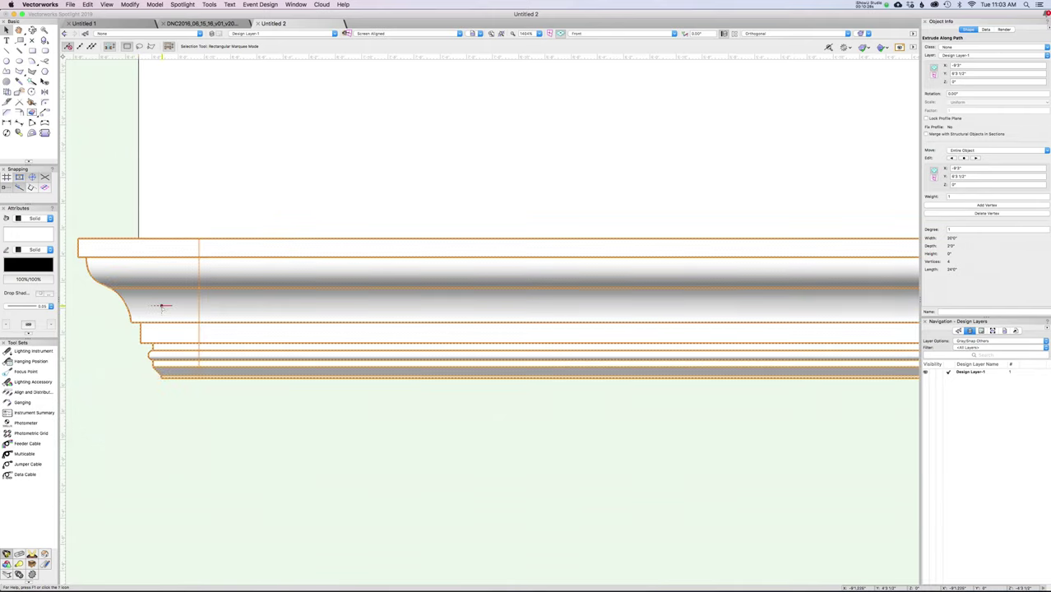
# Examine in Top/Plan view how the molding's mitered corner lines up with the slab's edges, selecting the slab for comparison
pyautogui.press('super+5')
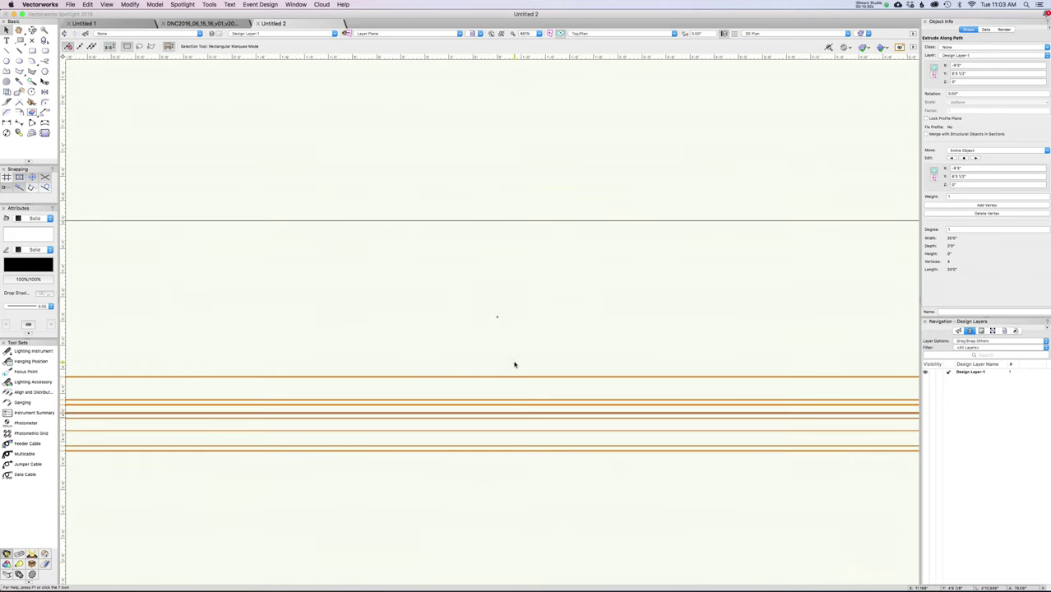
pyautogui.scroll(3, 514, 364)
pyautogui.hscroll(-3, 493, 354)
pyautogui.scroll(5, 419, 342)
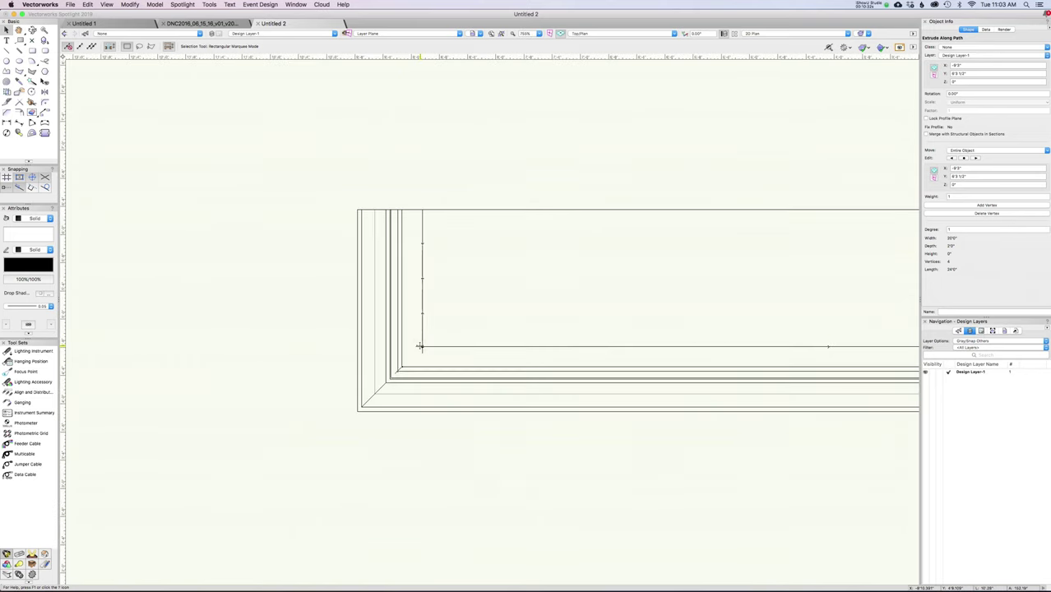
pyautogui.scroll(4, 402, 360)
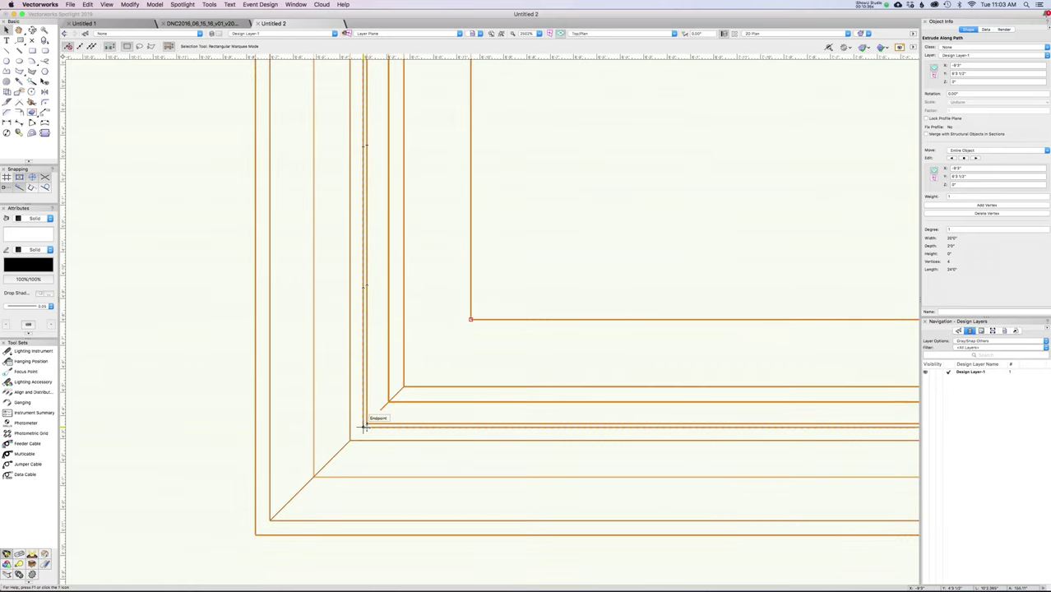
pyautogui.click(441, 426)
pyautogui.scroll(-4, 256, 323)
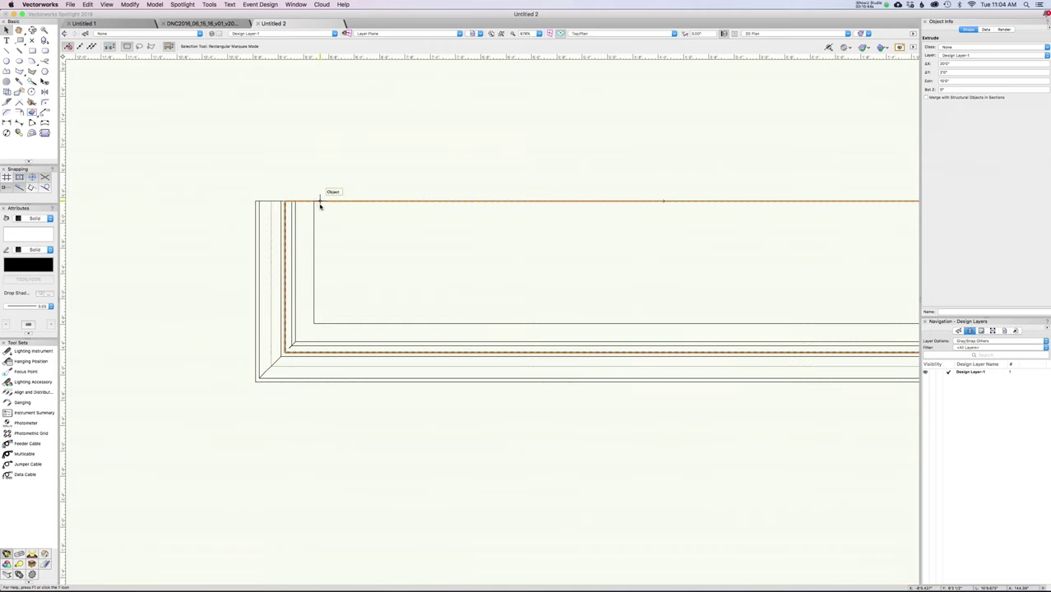
# Return to the Left Isometric view and open the molding's Profile component for editing
pyautogui.press('1')
pyautogui.scroll(-10, 319, 207)
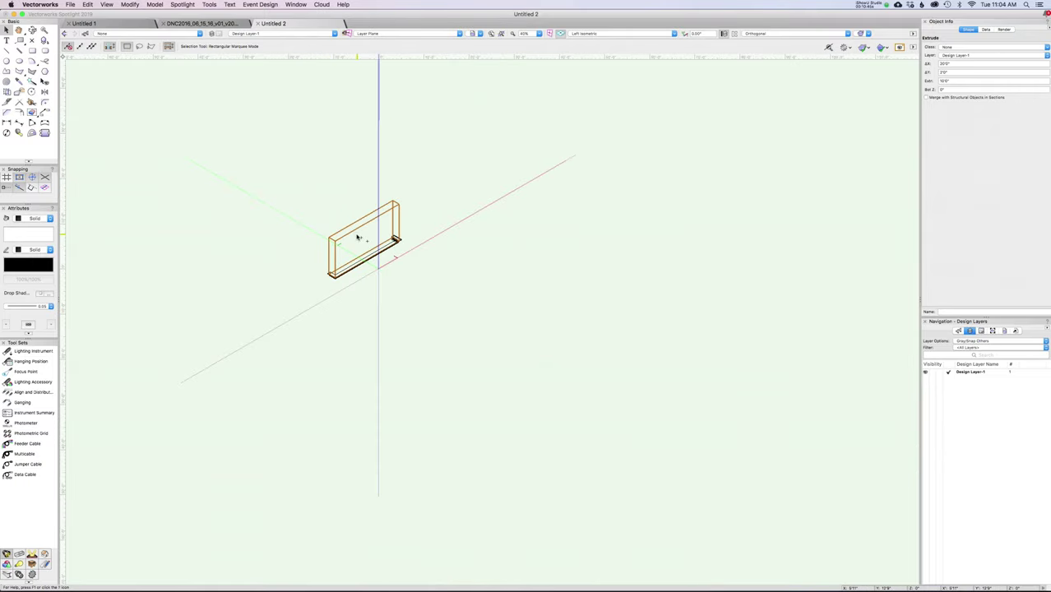
pyautogui.scroll(3, 362, 238)
pyautogui.scroll(3, 300, 316)
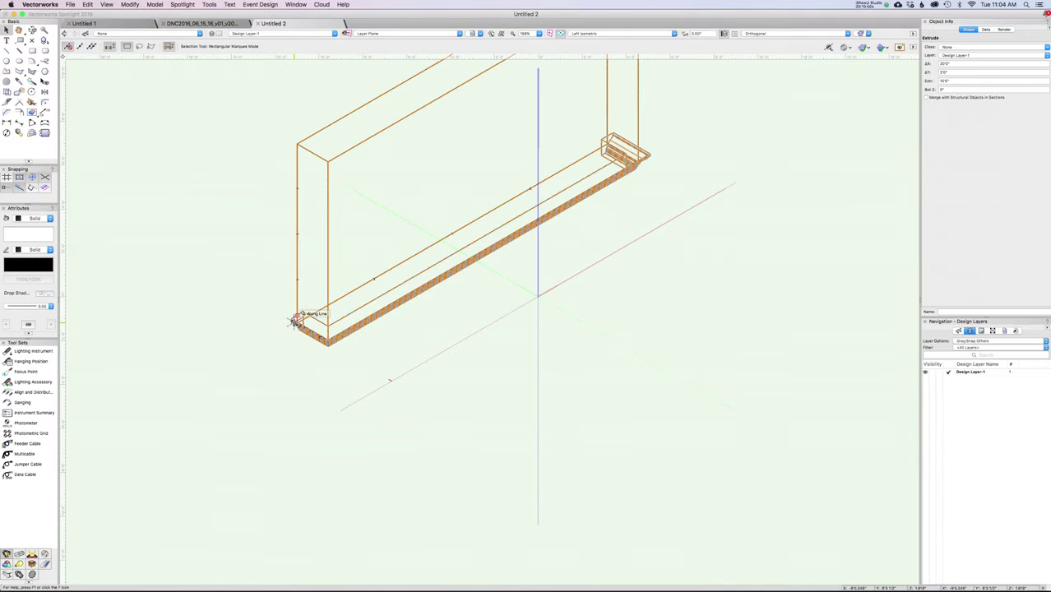
pyautogui.doubleClick(296, 320)
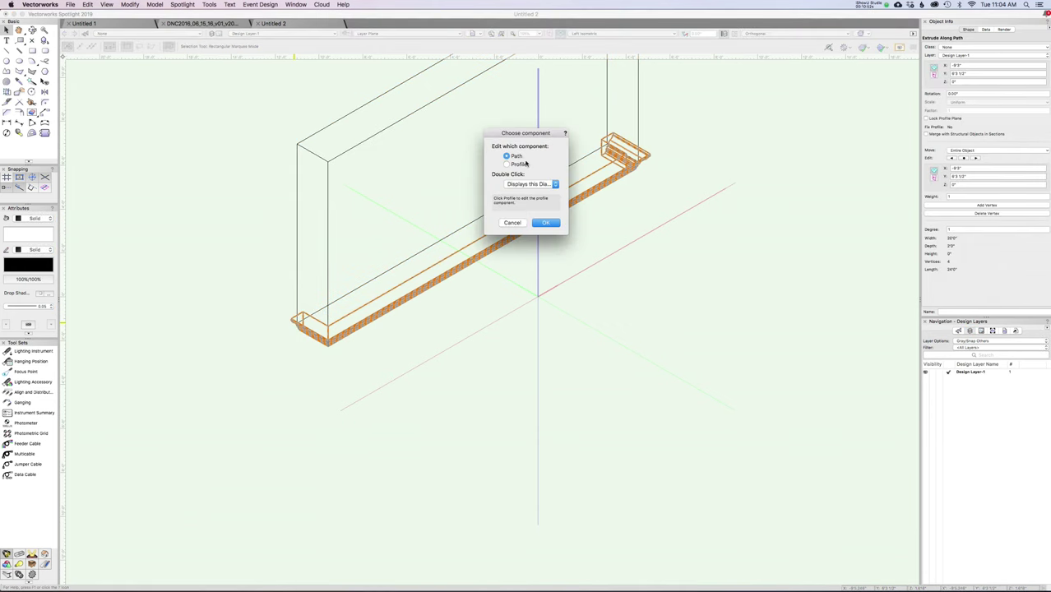
pyautogui.click(545, 223)
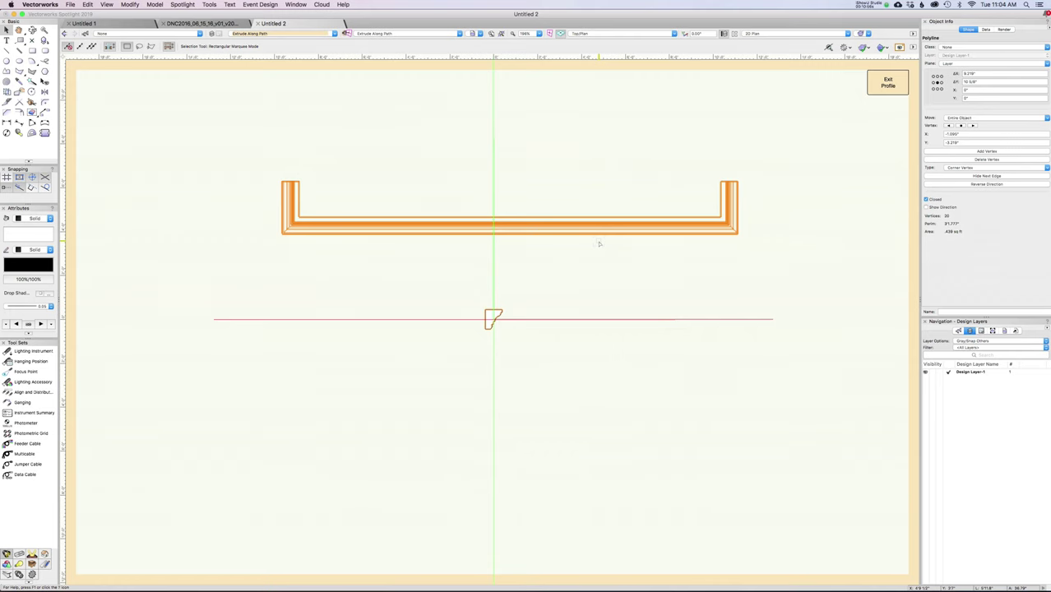
# Show the surrounding objects while editing the profile, and hide them again
pyautogui.scroll(3, 518, 314)
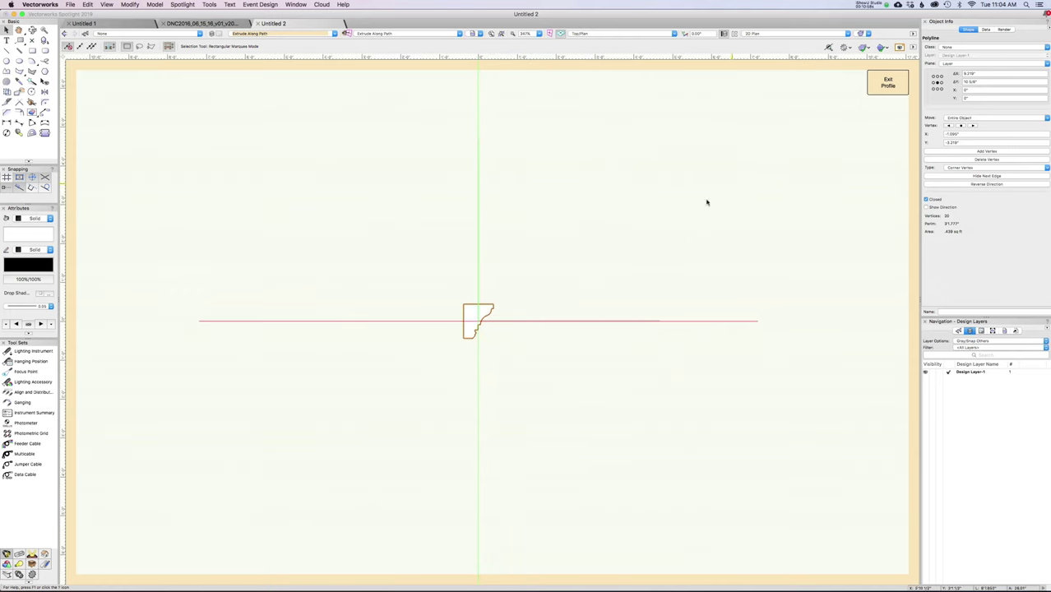
pyautogui.click(899, 47)
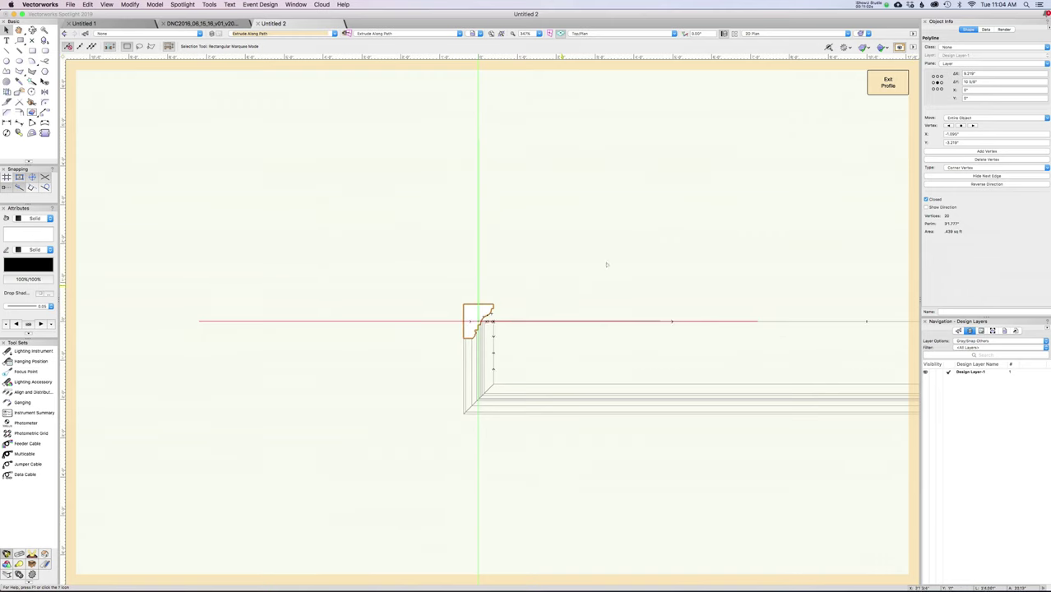
pyautogui.click(900, 46)
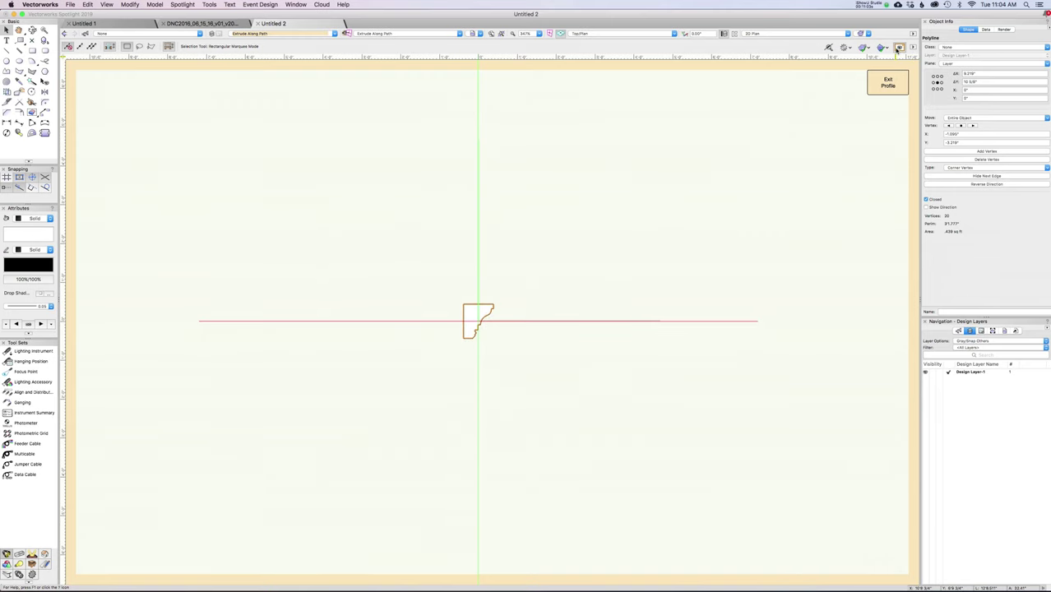
# Move the profile so its upper-left corner sits on the origin where the axes cross, and exit profile editing
pyautogui.scroll(5, 475, 325)
pyautogui.click(477, 327)
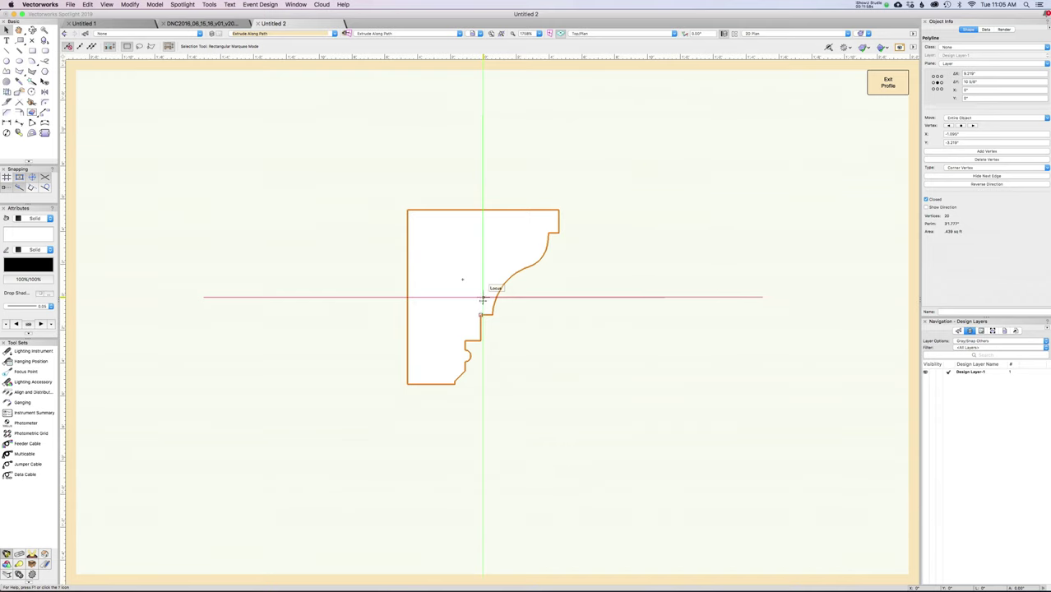
pyautogui.click(481, 298)
pyautogui.moveTo(411, 220); pyautogui.dragTo(483, 297)
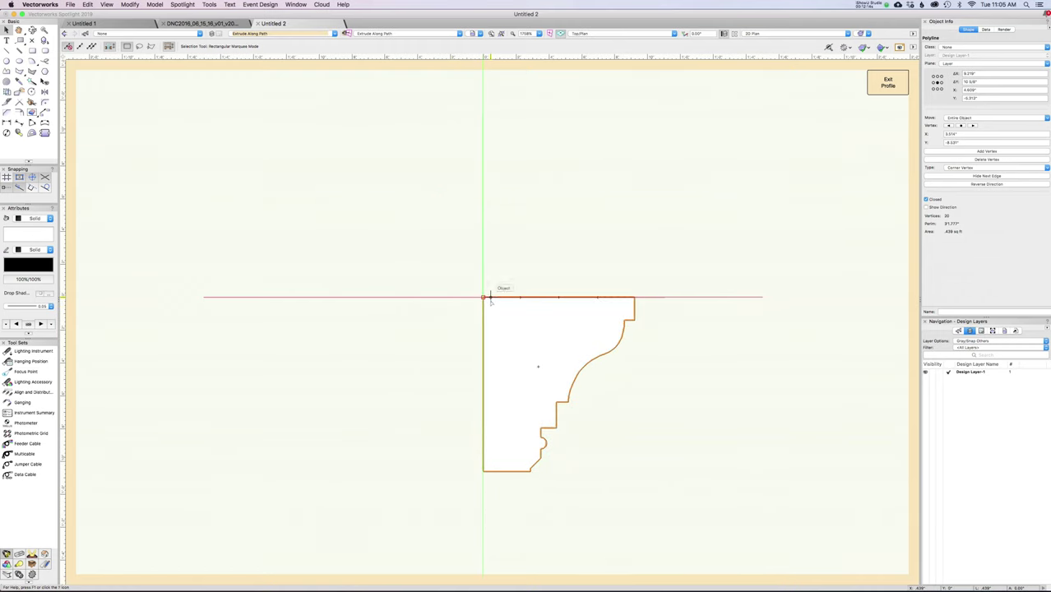
pyautogui.scroll(10, 485, 294)
pyautogui.scroll(-6, 438, 265)
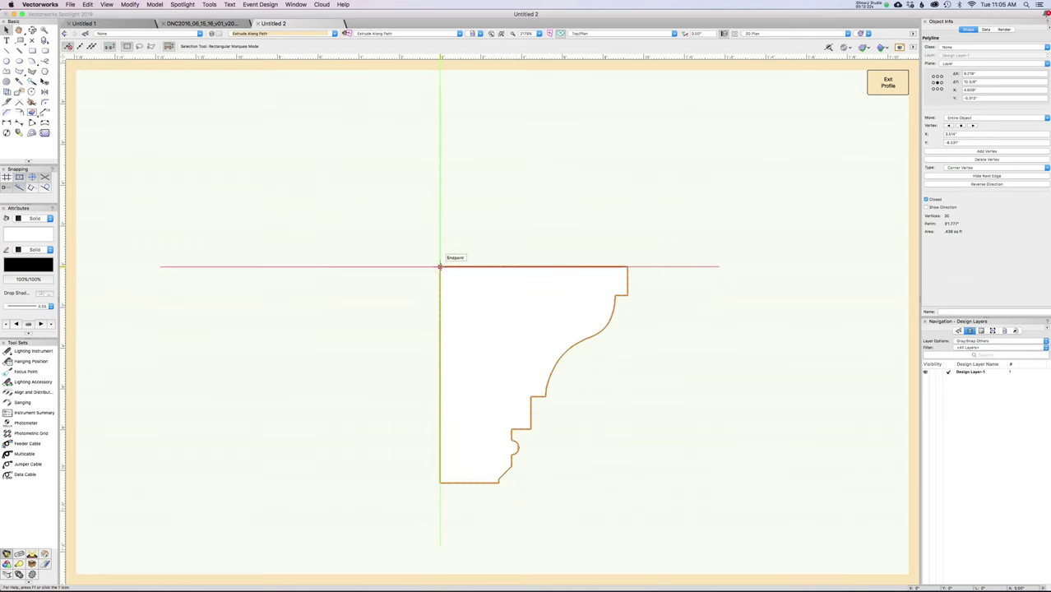
pyautogui.click(888, 82)
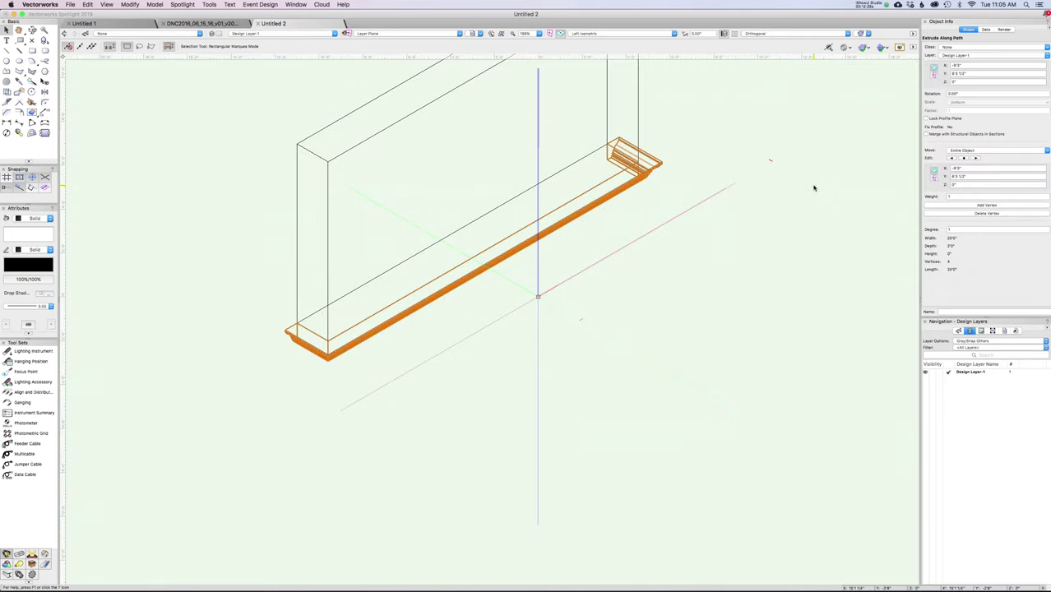
# Examine the edited molding's alignment with the slab's left end in Top/Plan view
pyautogui.press('super+5')
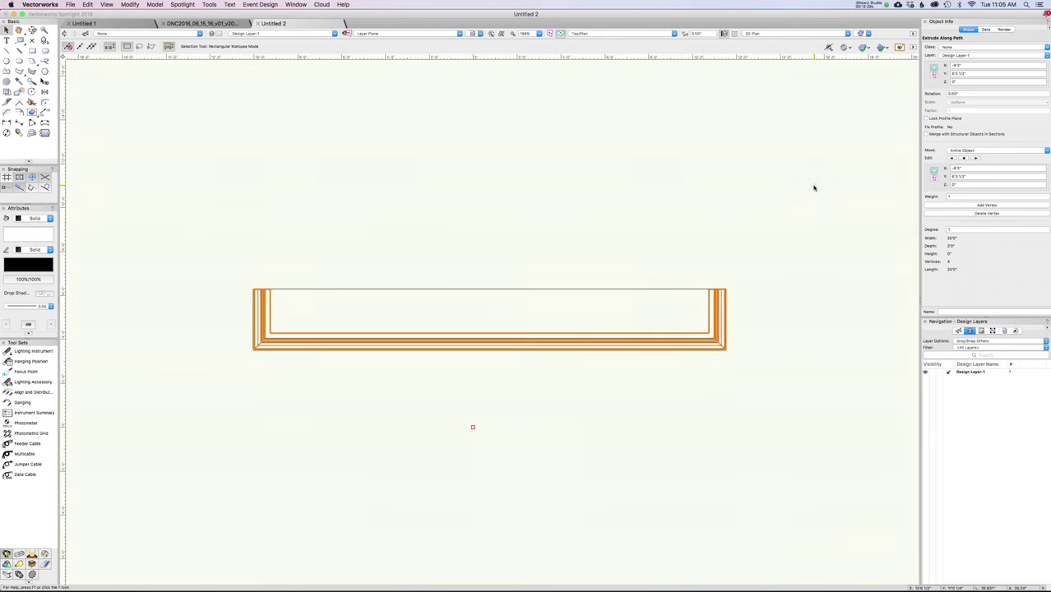
pyautogui.scroll(4, 272, 312)
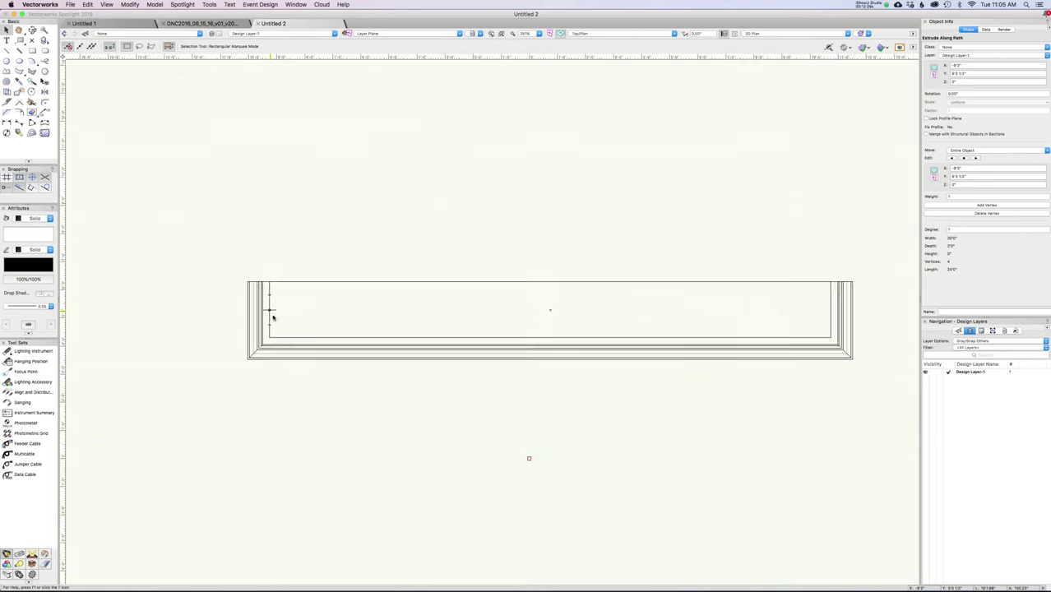
pyautogui.click(288, 275)
pyautogui.scroll(3, 234, 293)
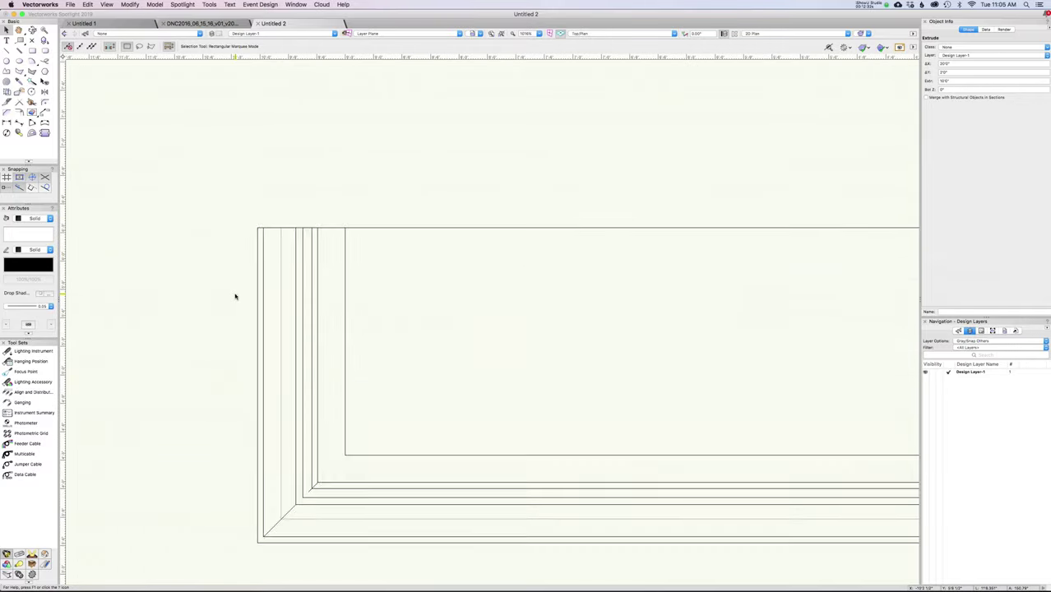
# Examine how the molding meets the slab's bottom corner from several angles in Normal Perspective
pyautogui.hotkey('shift', 'c')
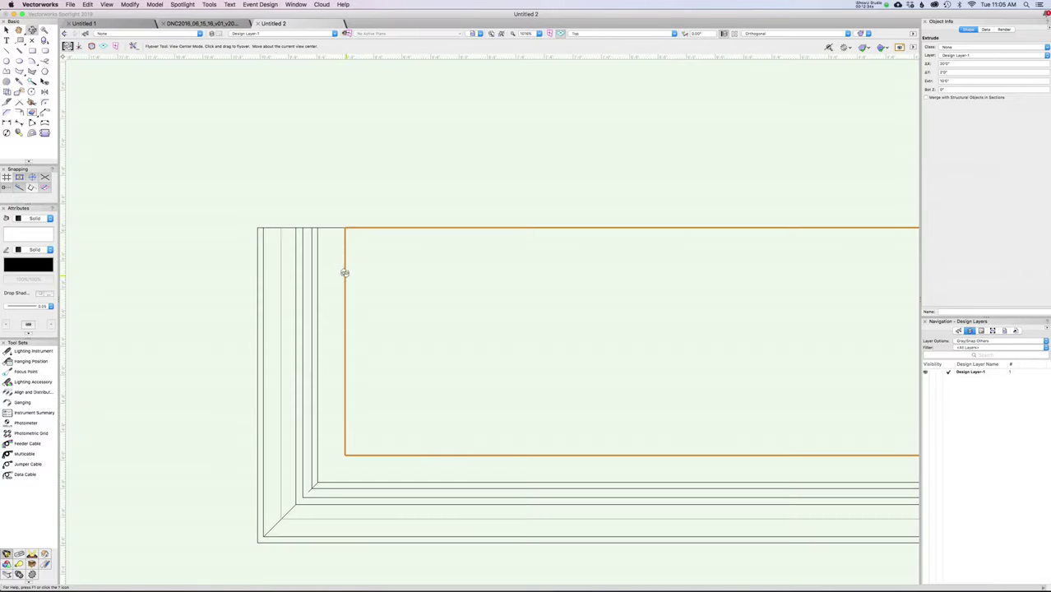
pyautogui.moveTo(344, 272)
pyautogui.mouseDown()
pyautogui.moveTo(350, 258)
pyautogui.moveTo(410, 253)
pyautogui.moveTo(531, 199)
pyautogui.mouseUp()
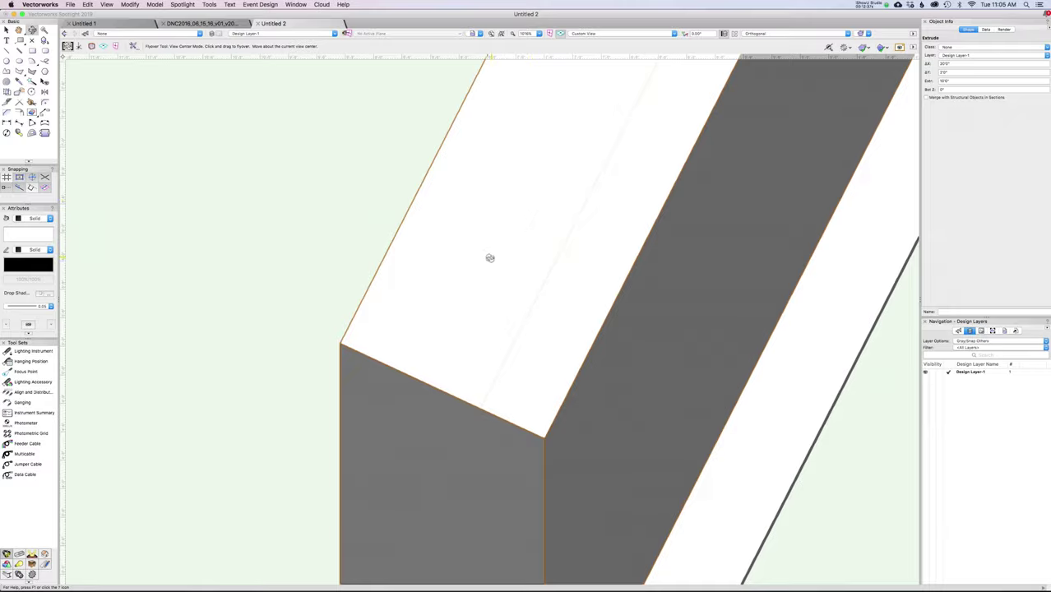
pyautogui.scroll(-5, 490, 257)
pyautogui.moveTo(485, 264); pyautogui.dragTo(720, 58)
pyautogui.click(758, 33)
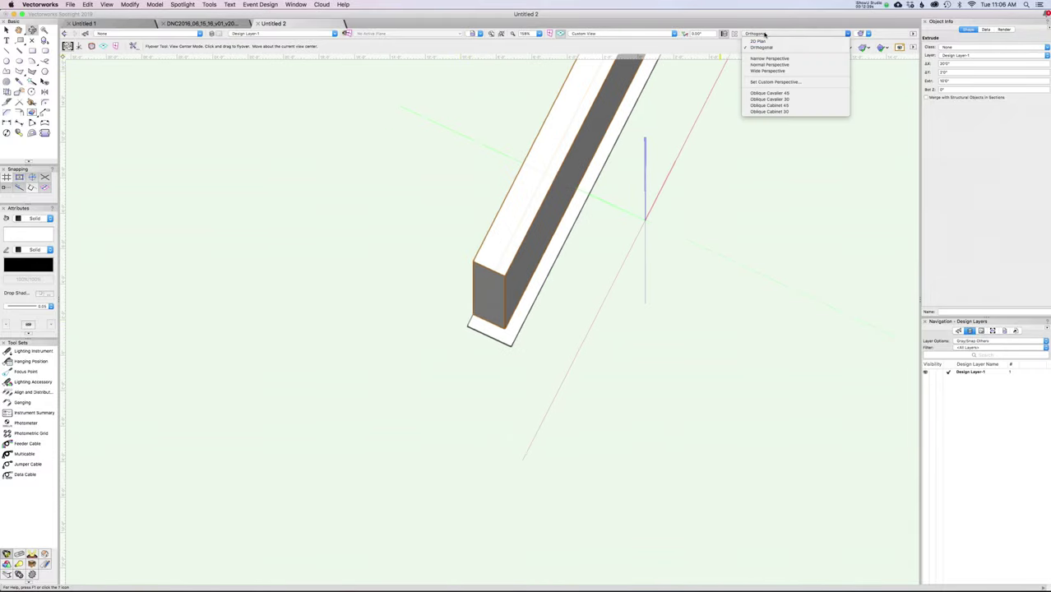
pyautogui.click(758, 65)
pyautogui.moveTo(482, 337); pyautogui.dragTo(647, 239)
pyautogui.click(79, 47)
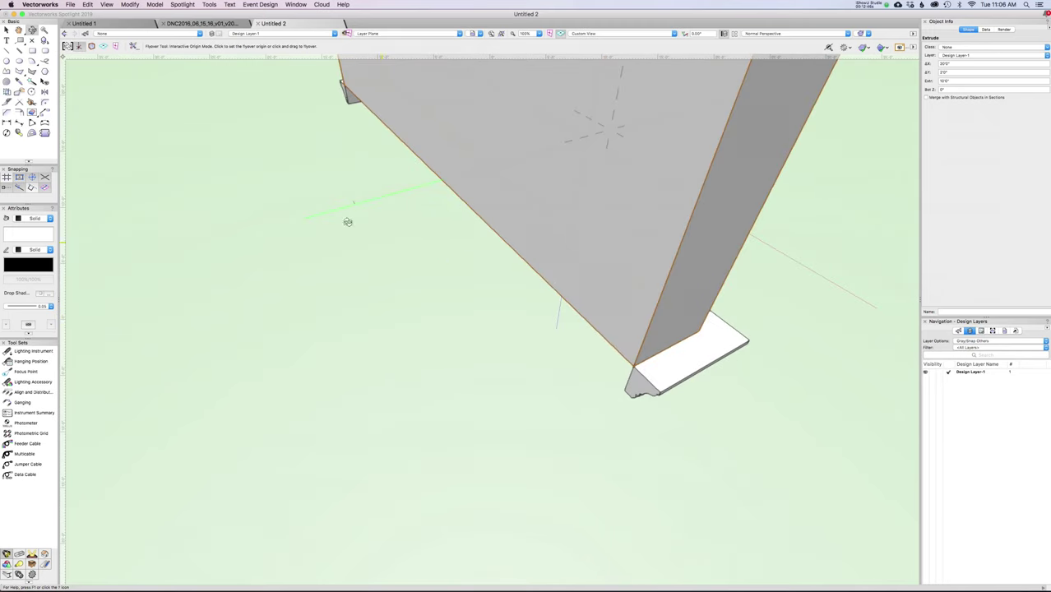
pyautogui.moveTo(347, 223); pyautogui.dragTo(458, 284)
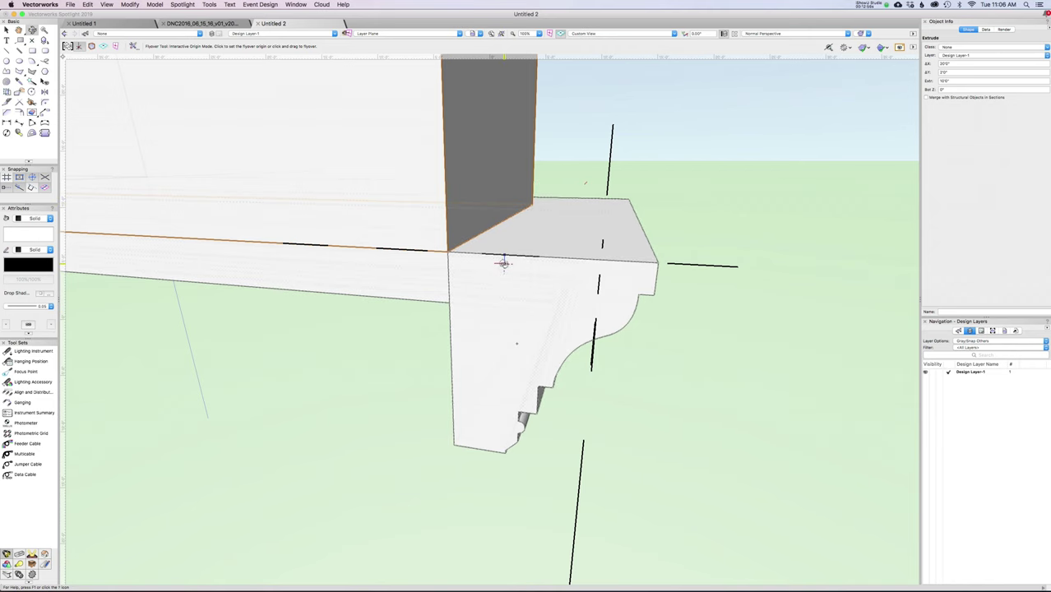
# Switch to an orthogonal Front view and move the molding straight up so its top aligns with the slab's top edge
pyautogui.press('KP_1')
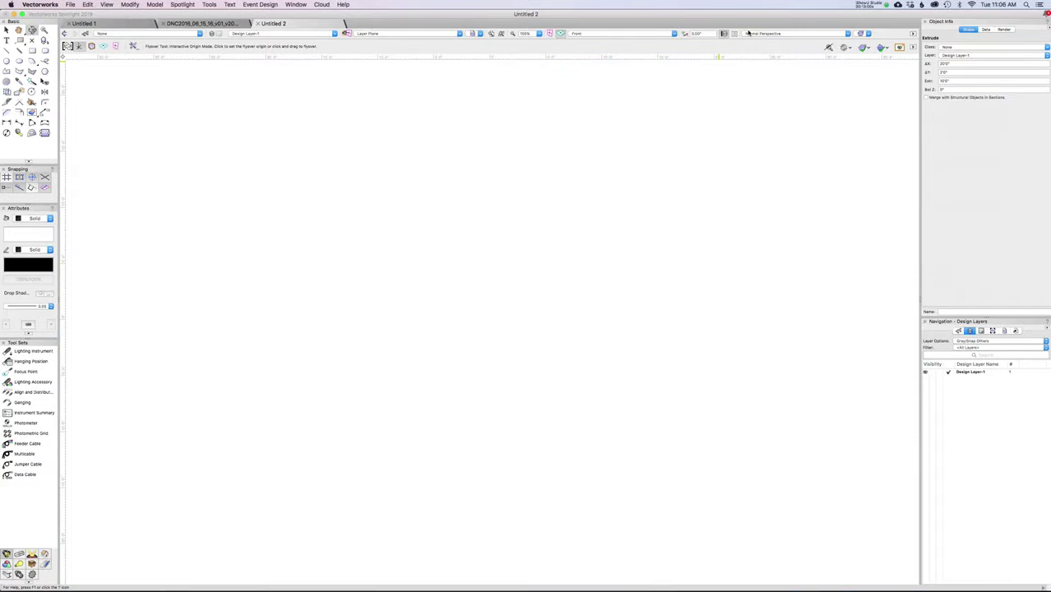
pyautogui.click(743, 34)
pyautogui.click(750, 45)
pyautogui.press('x')
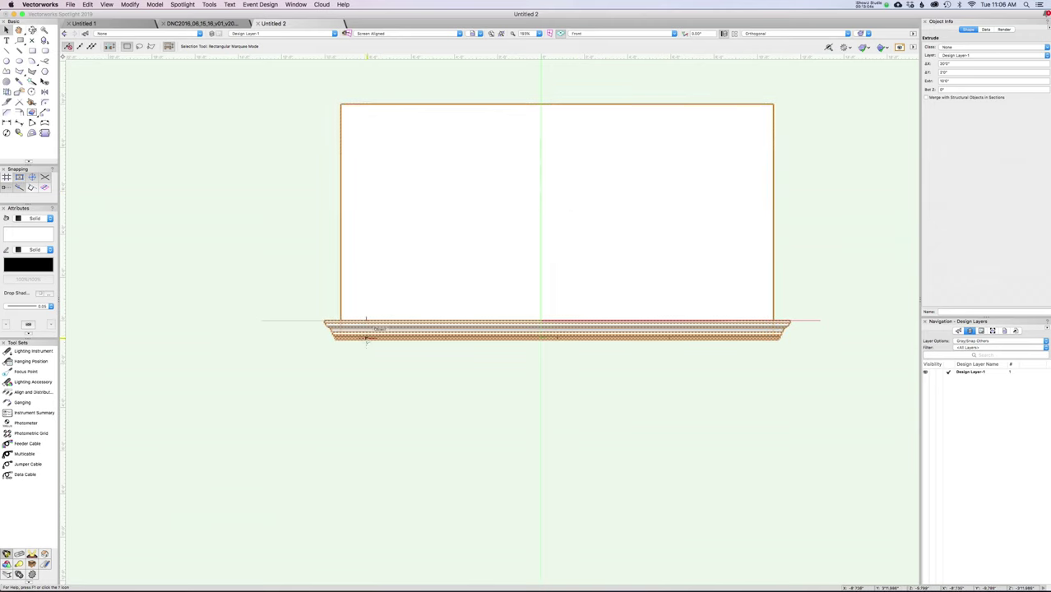
pyautogui.click(300, 293)
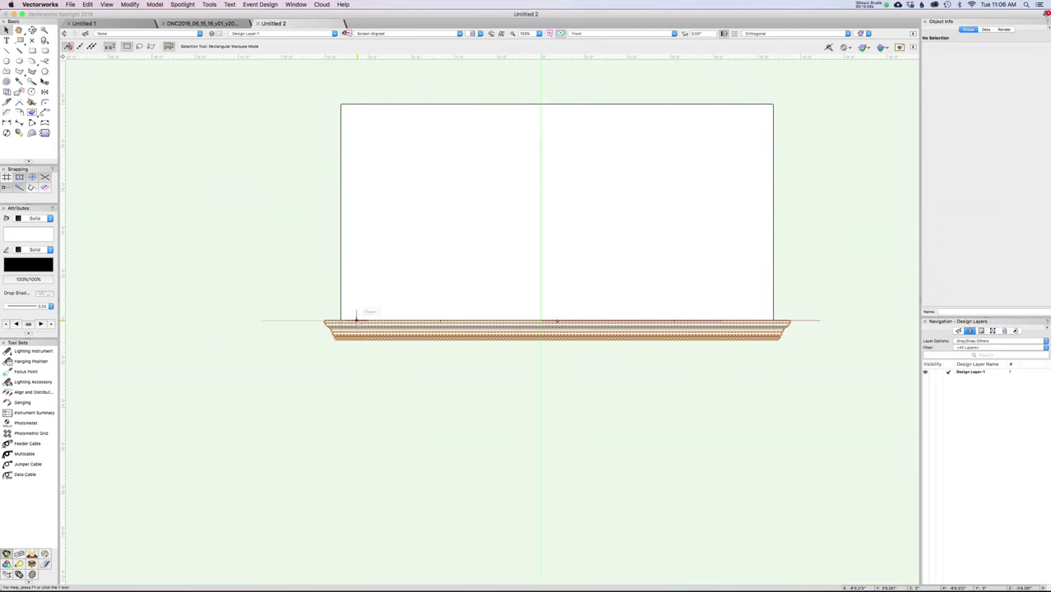
pyautogui.moveTo(360, 313); pyautogui.dragTo(358, 104)
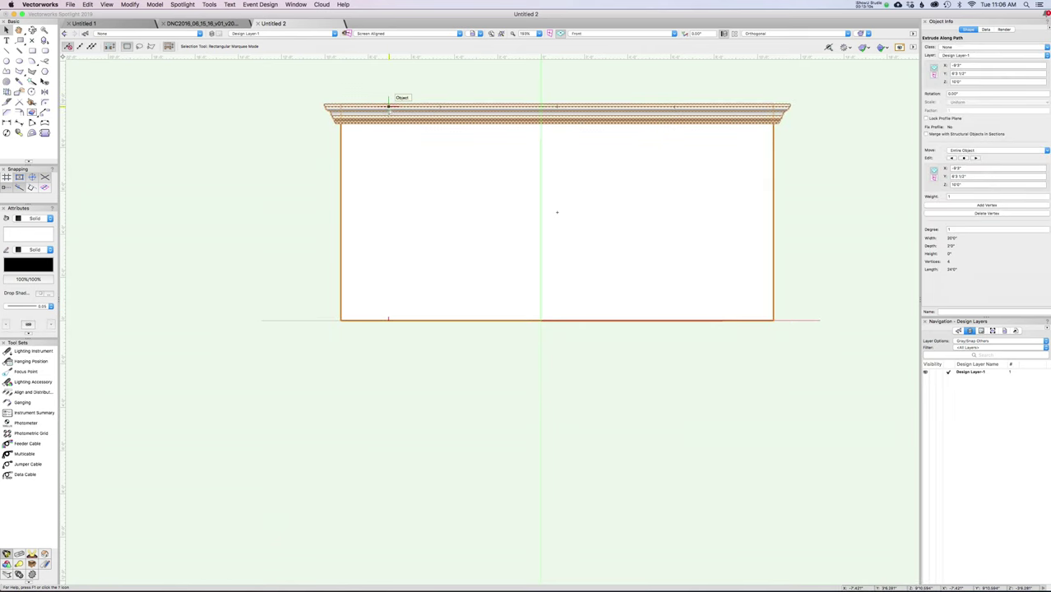
# Edit the molding's Profile component, flipping it horizontally and shifting it up and left off the origin, and exit profile editing
pyautogui.hotkey('shift', 'c')
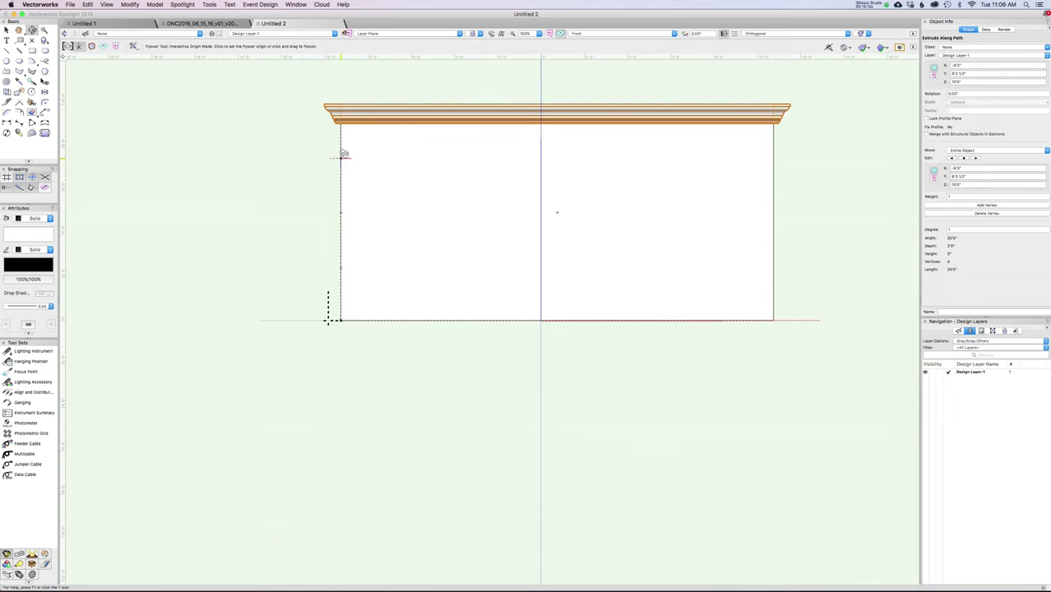
pyautogui.moveTo(352, 148); pyautogui.dragTo(429, 199)
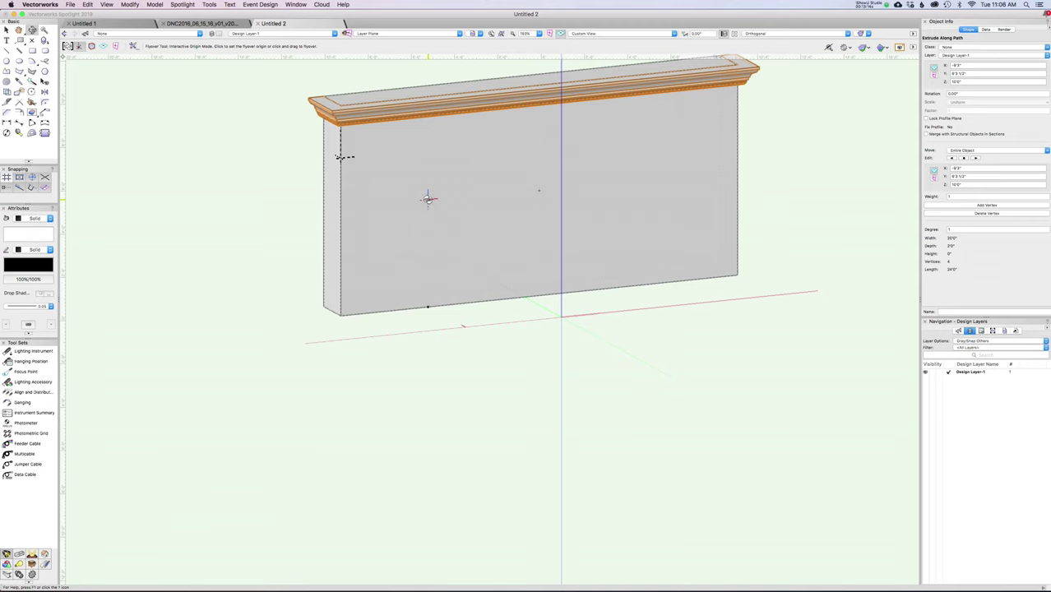
pyautogui.press('x')
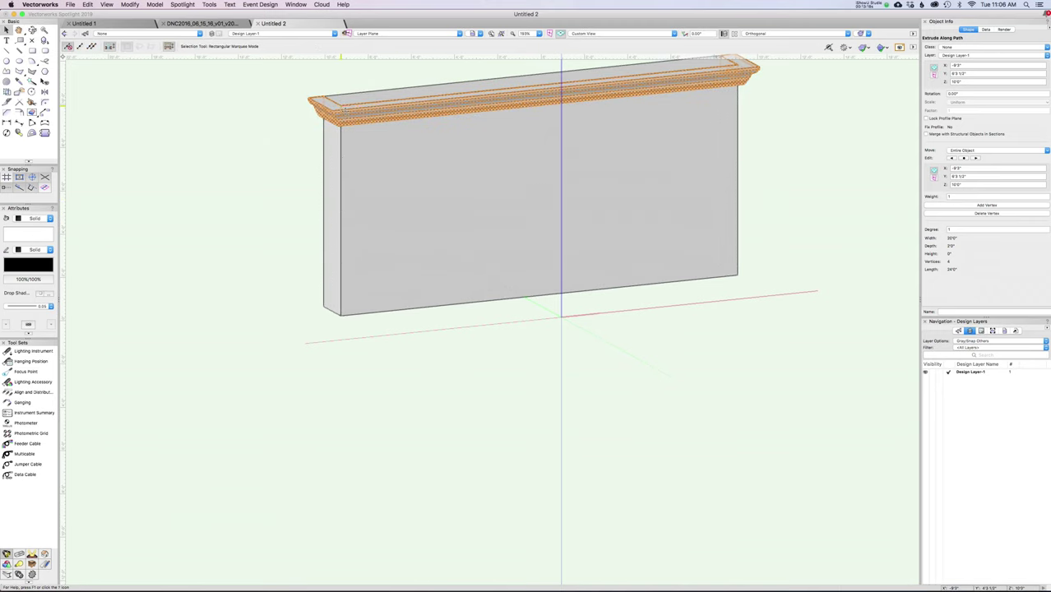
pyautogui.doubleClick(345, 113)
pyautogui.click(506, 164)
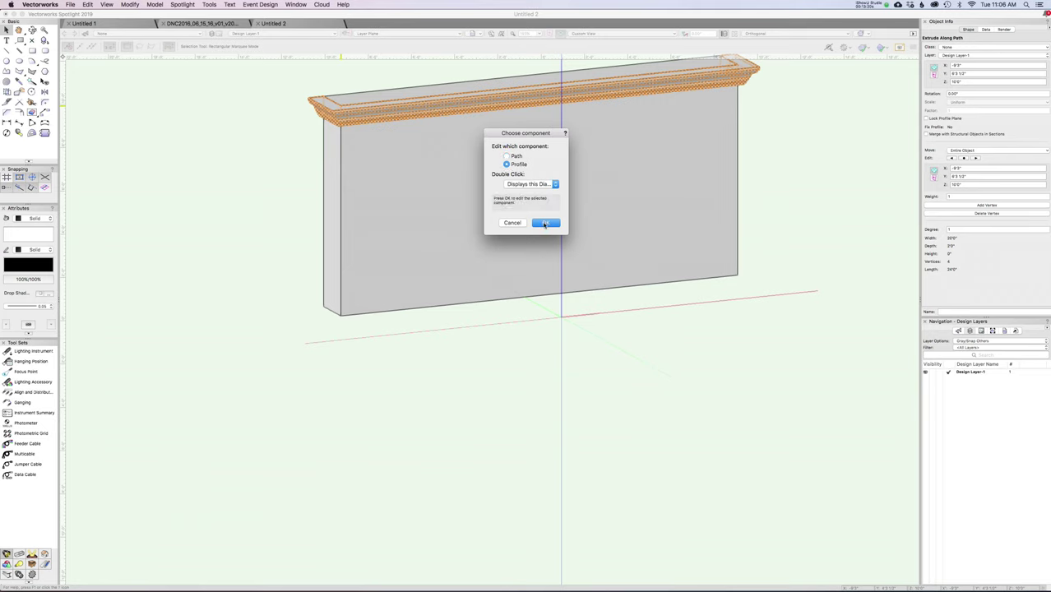
pyautogui.press('Return')
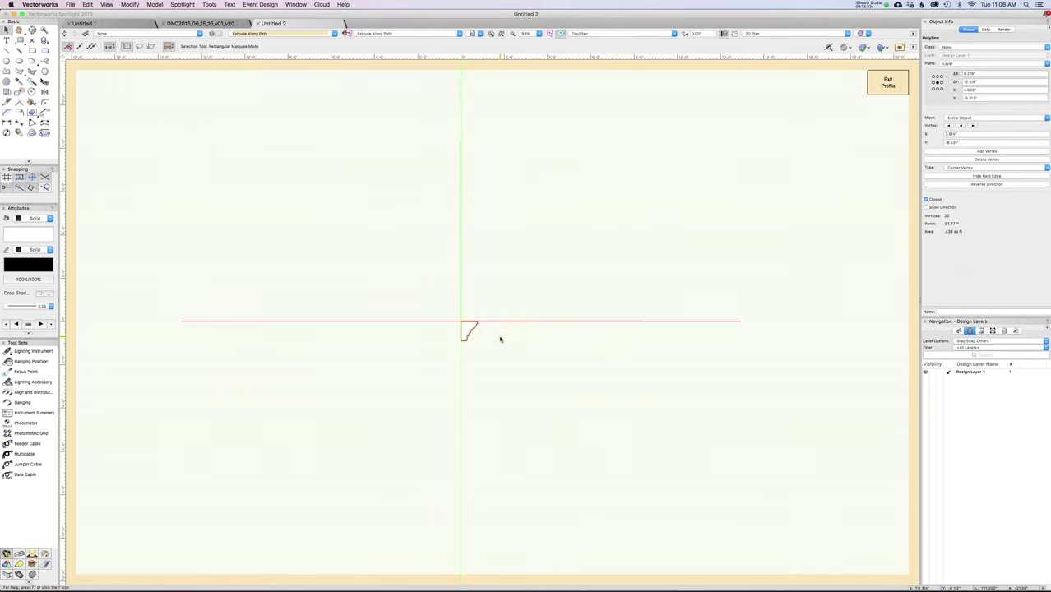
pyautogui.scroll(5, 496, 336)
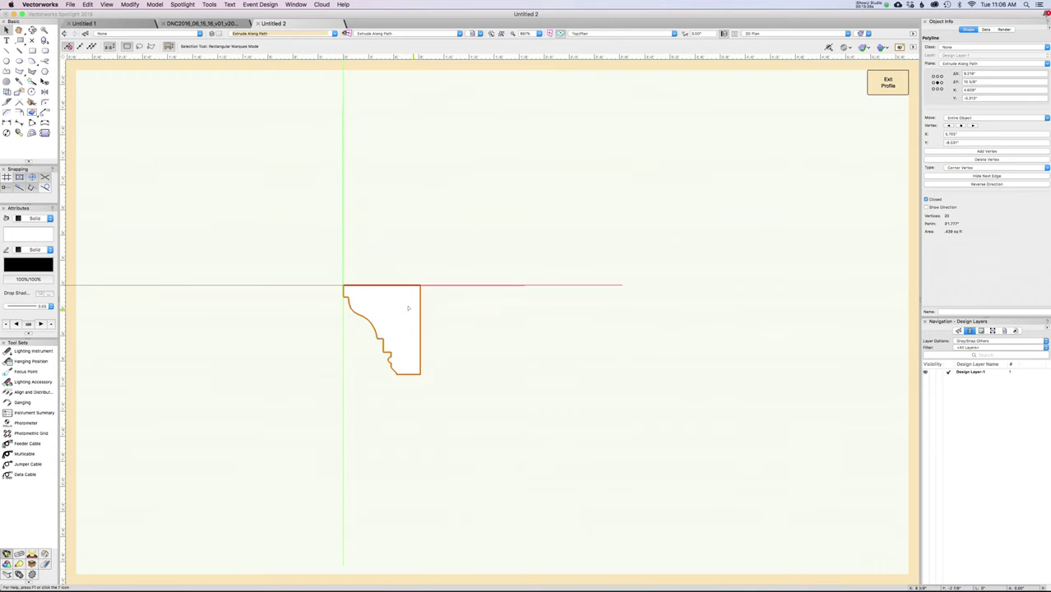
pyautogui.moveTo(407, 308); pyautogui.dragTo(377, 290)
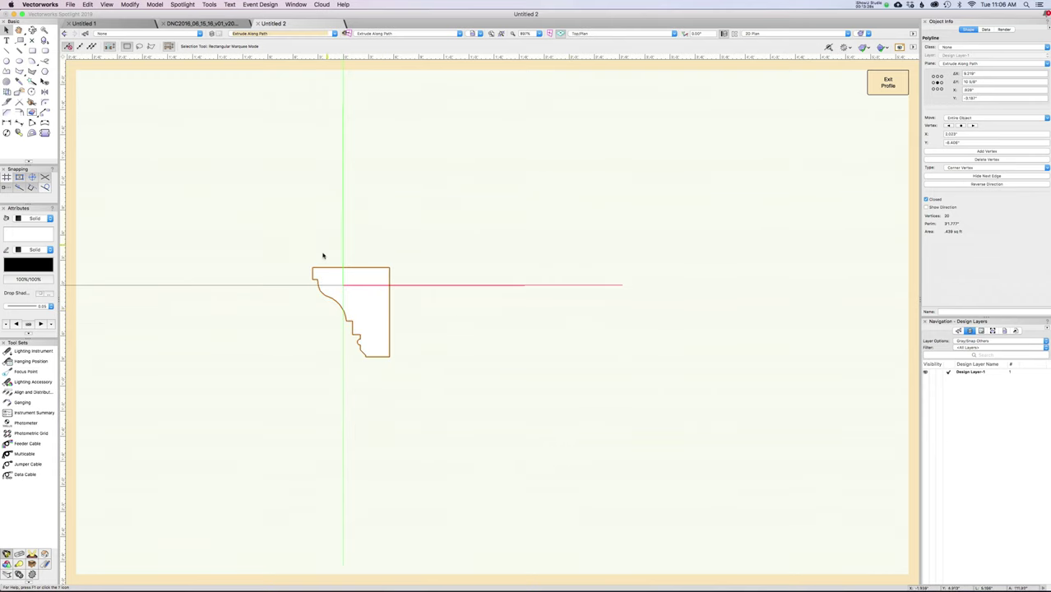
pyautogui.click(887, 83)
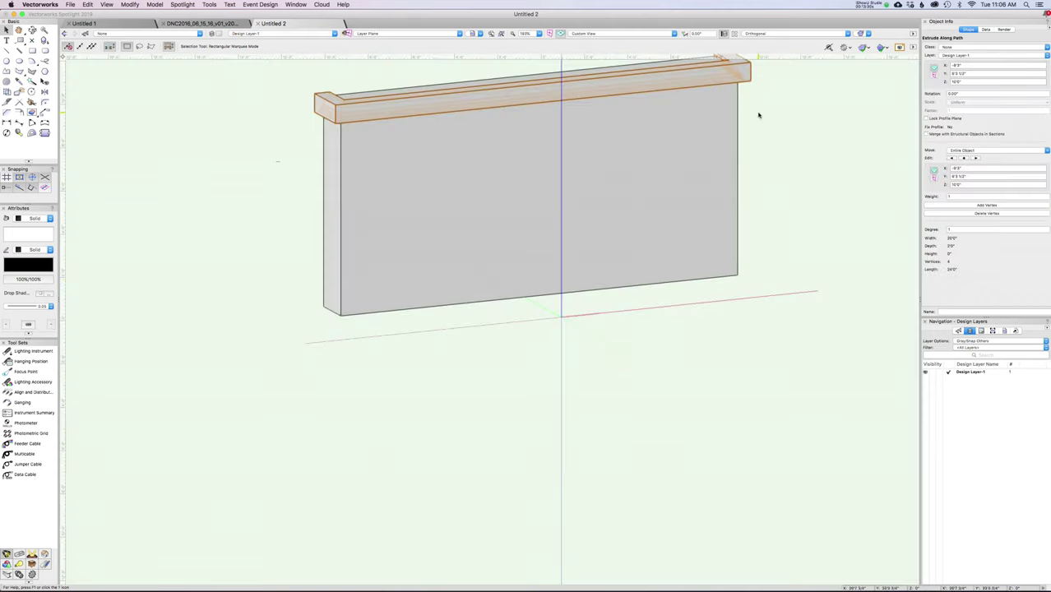
# Inspect the molding's cut end at the slab's top corner and reopen its Profile component for editing
pyautogui.scroll(4, 385, 364)
pyautogui.click(350, 159)
pyautogui.moveTo(366, 112); pyautogui.dragTo(659, 196, button='middle')
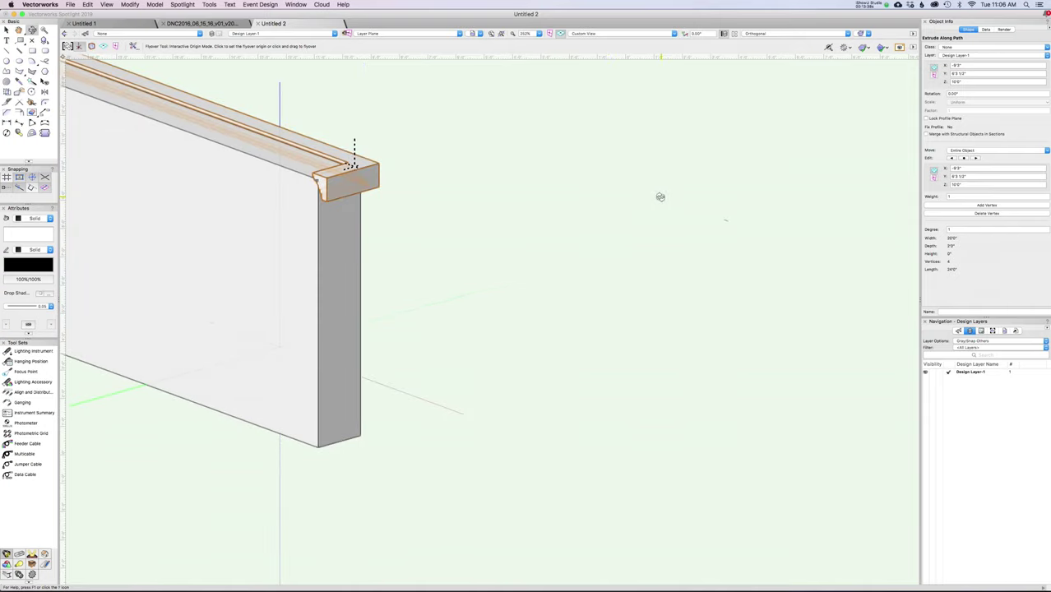
pyautogui.scroll(8, 301, 168)
pyautogui.press('x')
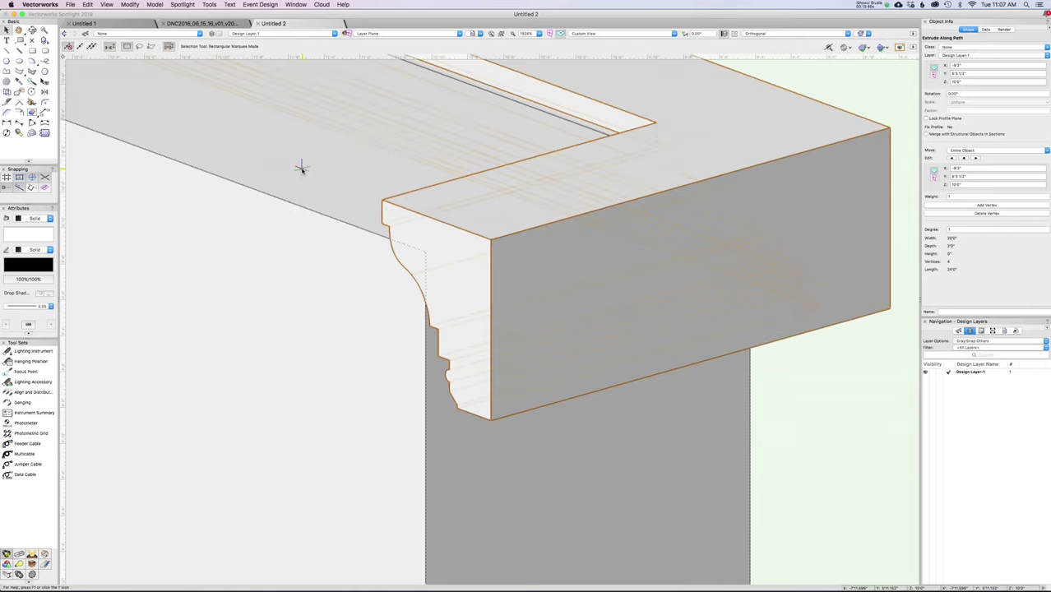
pyautogui.doubleClick(541, 206)
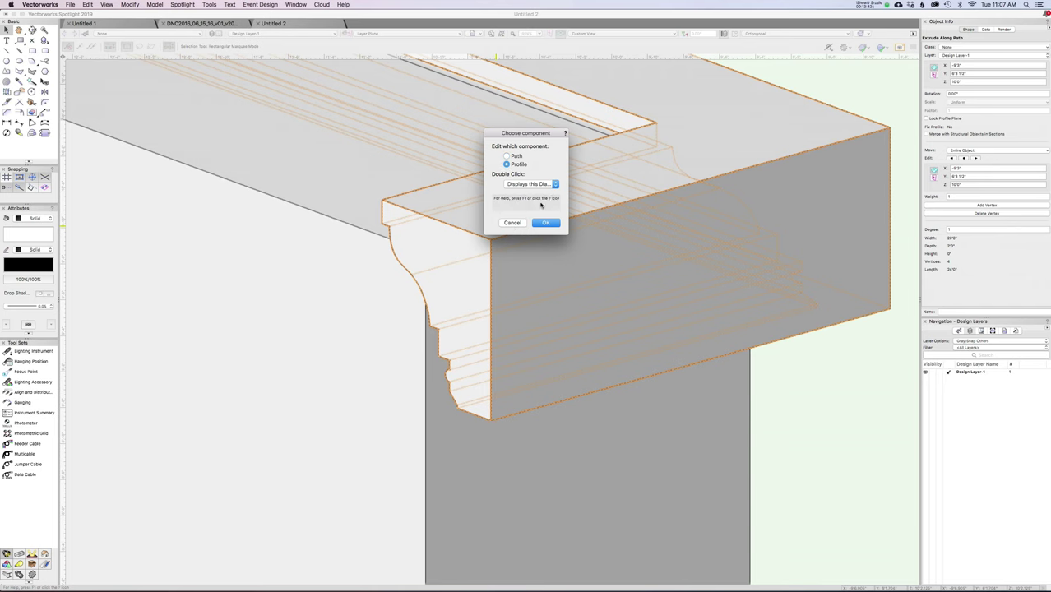
pyautogui.click(545, 223)
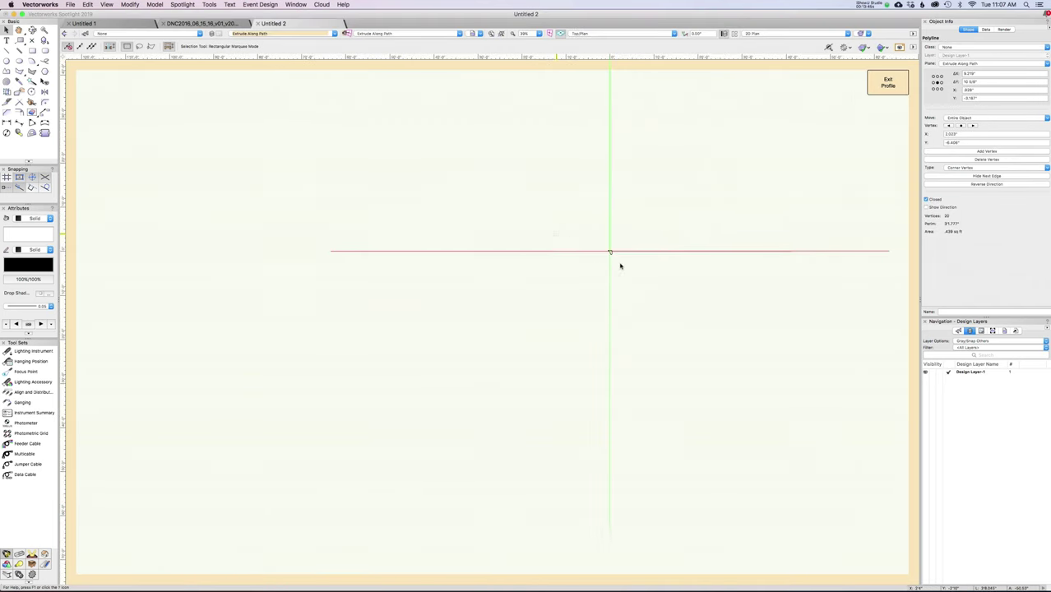
# Flip the molding profile horizontally so its straight back edge faces left
pyautogui.scroll(2, 633, 258)
pyautogui.scroll(1, 502, 191)
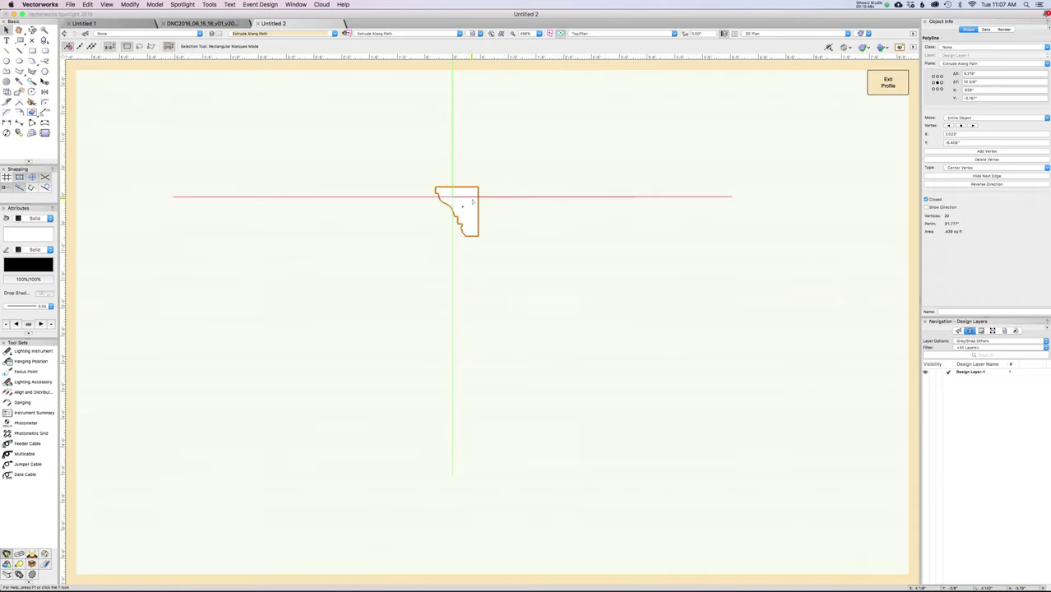
pyautogui.click(130, 4)
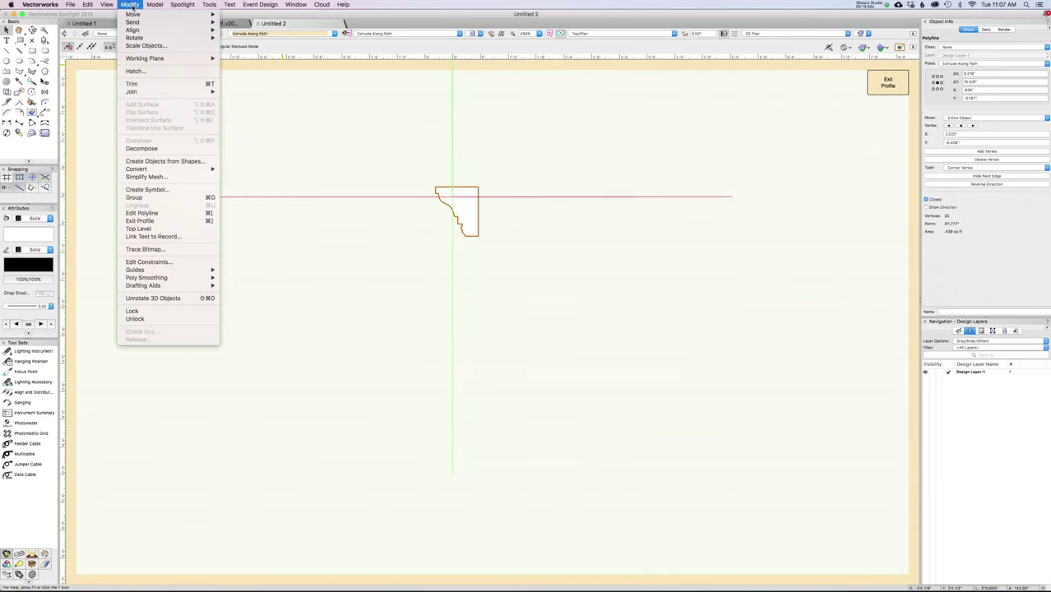
pyautogui.moveTo(136, 31)
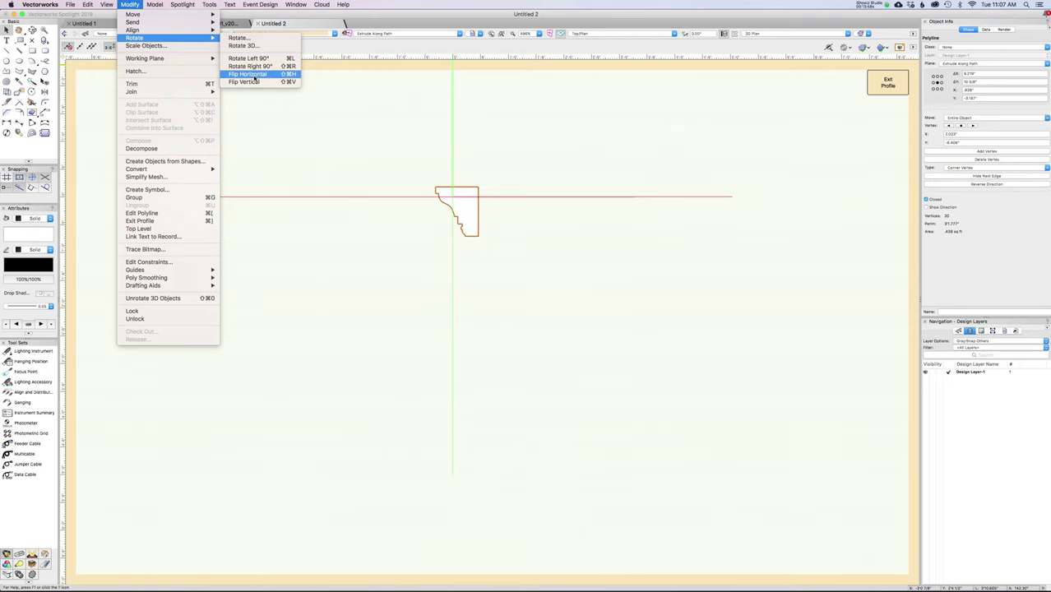
pyautogui.click(246, 74)
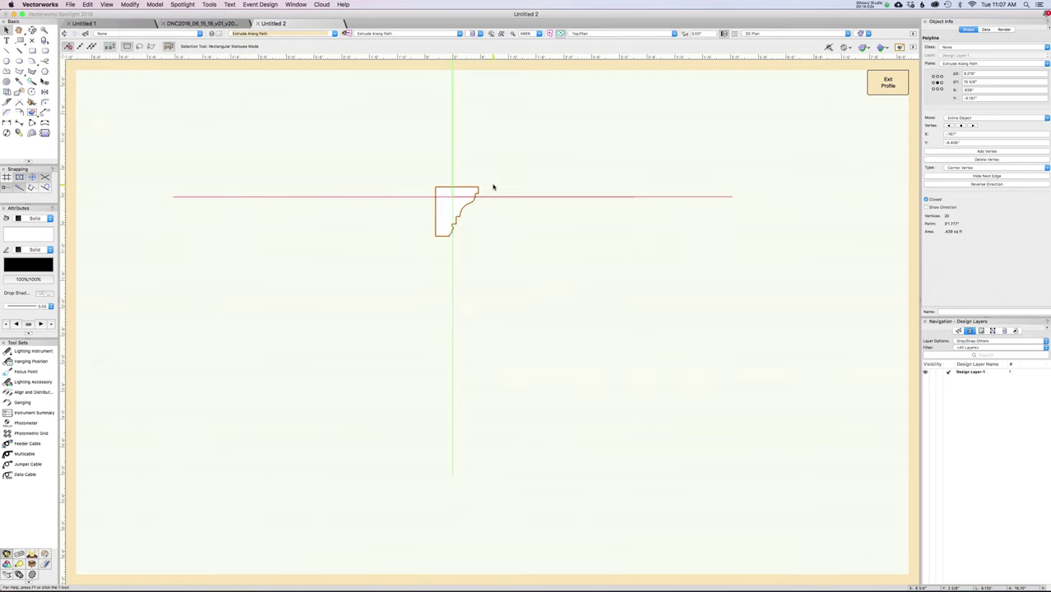
# Move the profile's upper-left corner onto the origin where the axes cross, and exit profile editing
pyautogui.scroll(4, 493, 185)
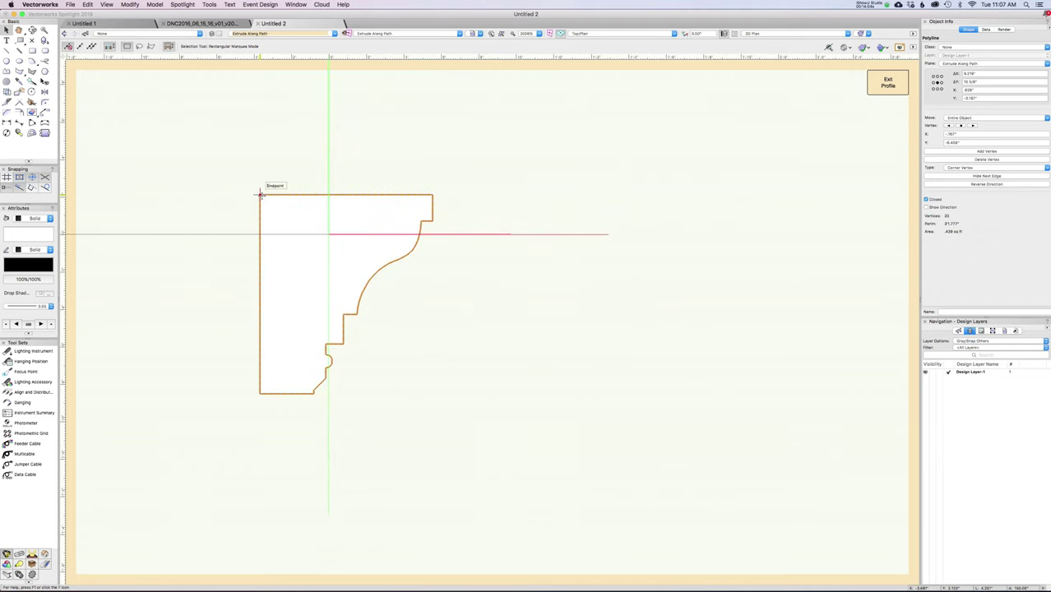
pyautogui.moveTo(260, 194); pyautogui.dragTo(329, 235)
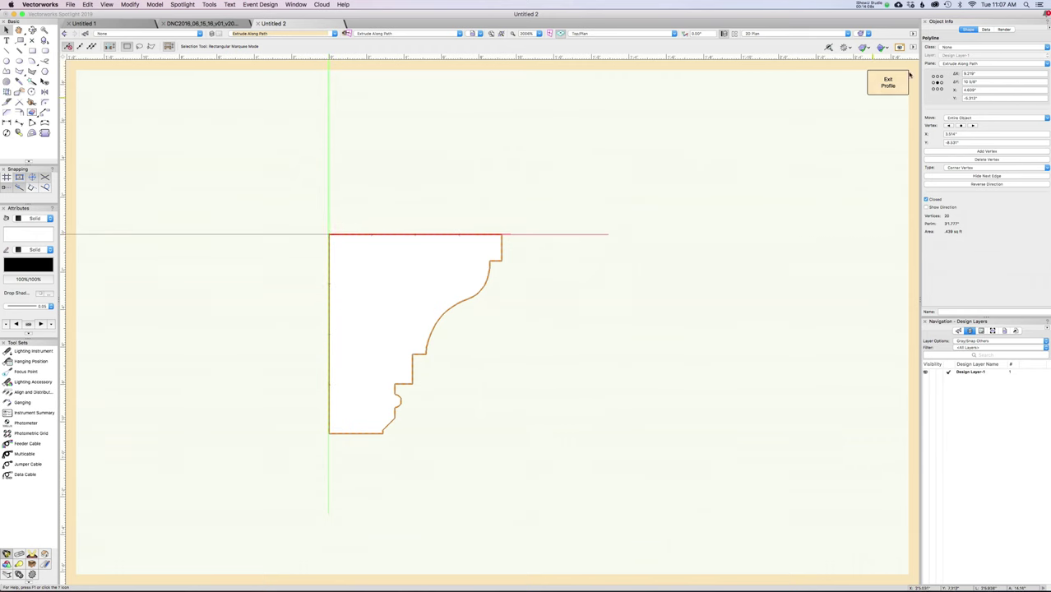
pyautogui.click(885, 86)
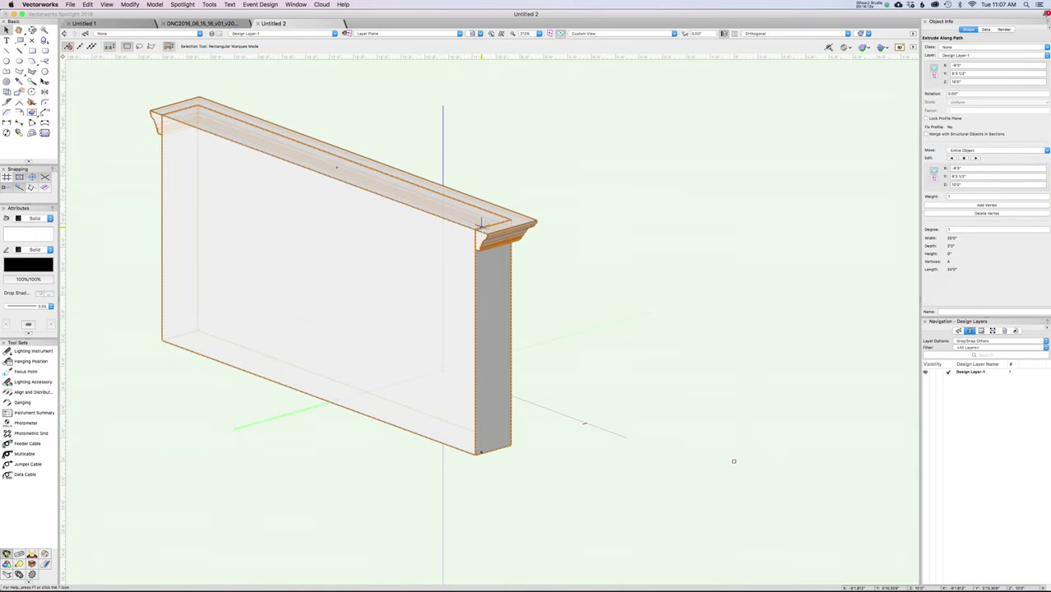
# Select only the molding on the slab's top edge and duplicate it in the Front view
pyautogui.hotkey('shift', 'c')
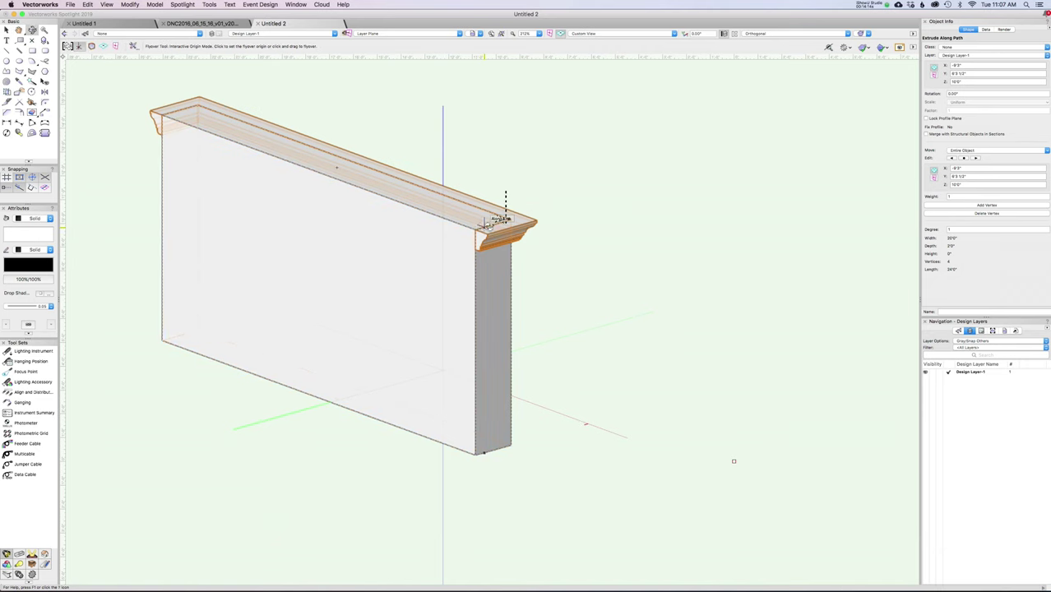
pyautogui.moveTo(504, 215); pyautogui.dragTo(440, 164)
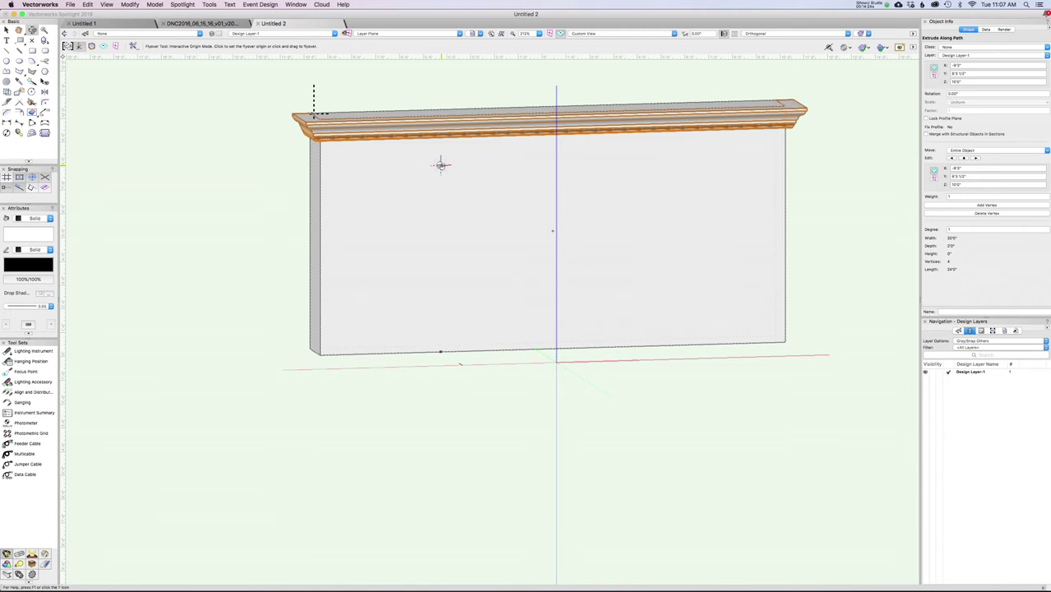
pyautogui.press('x')
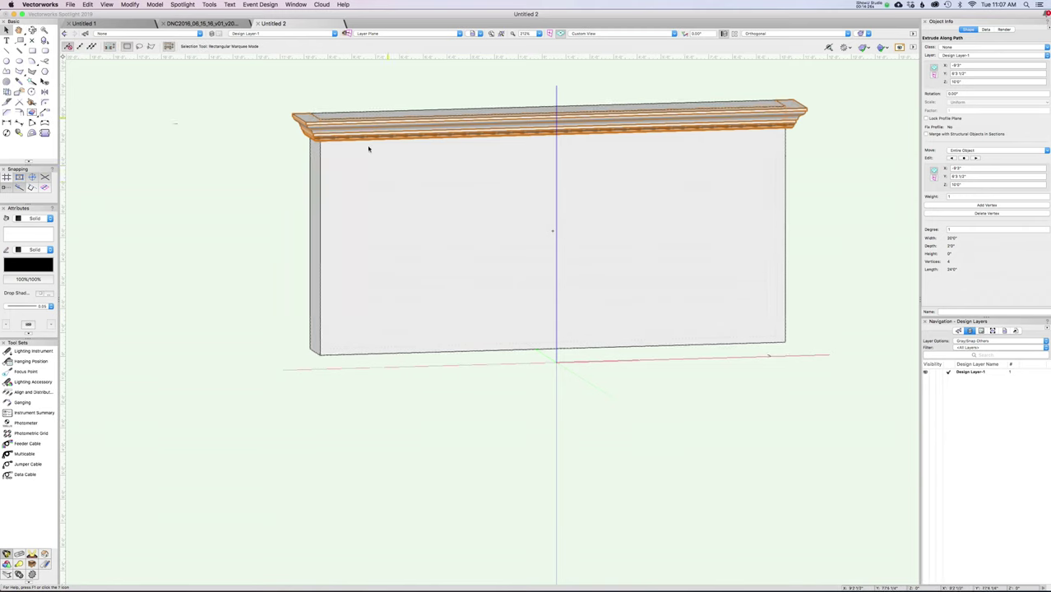
pyautogui.click(366, 130)
pyautogui.keyDown('shift'); pyautogui.click(381, 346); pyautogui.keyUp('shift')
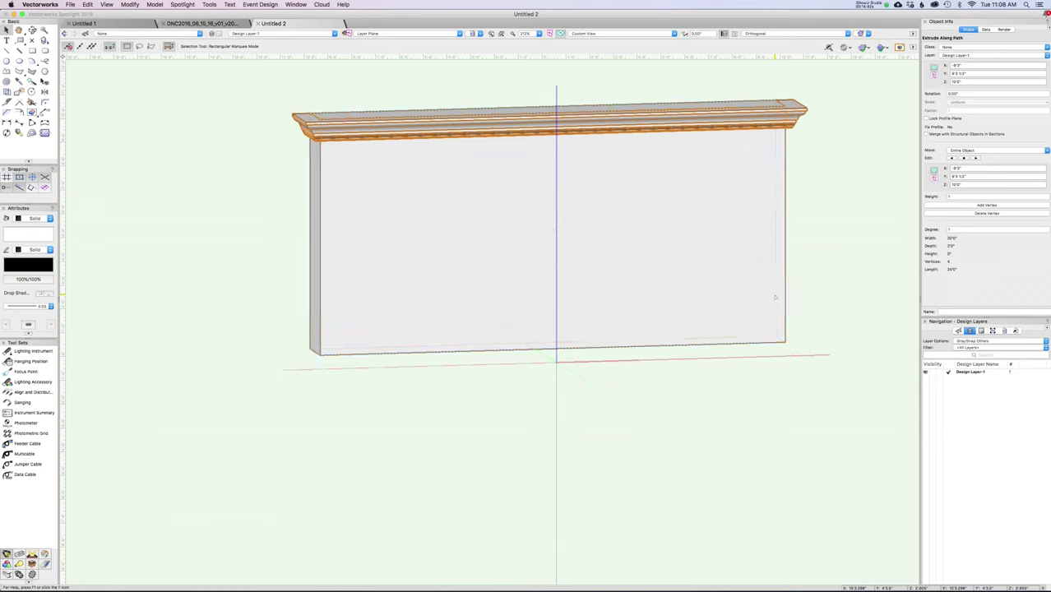
pyautogui.click(417, 120)
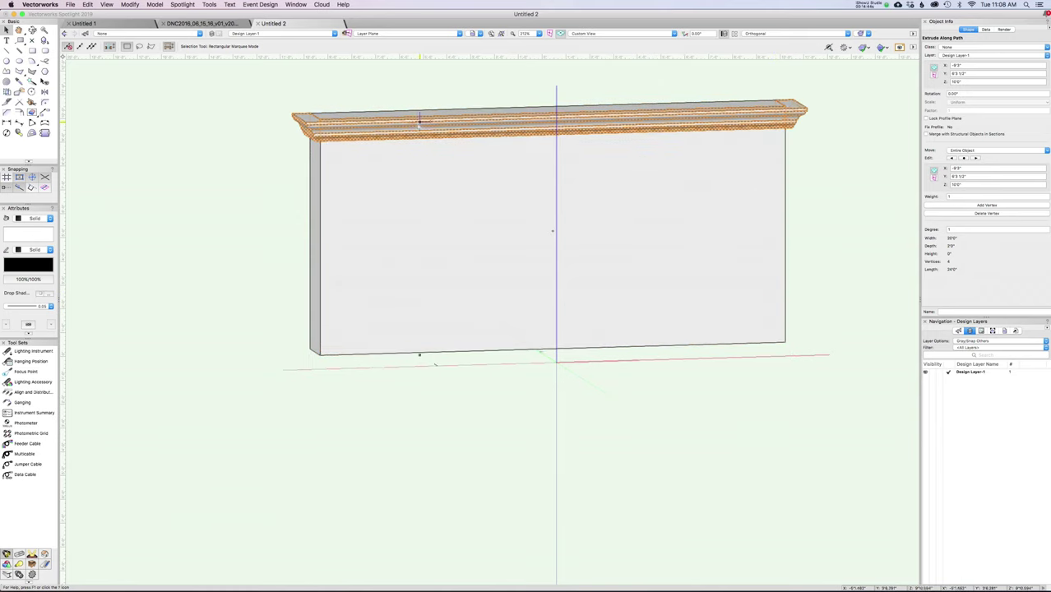
pyautogui.press('KP_2')
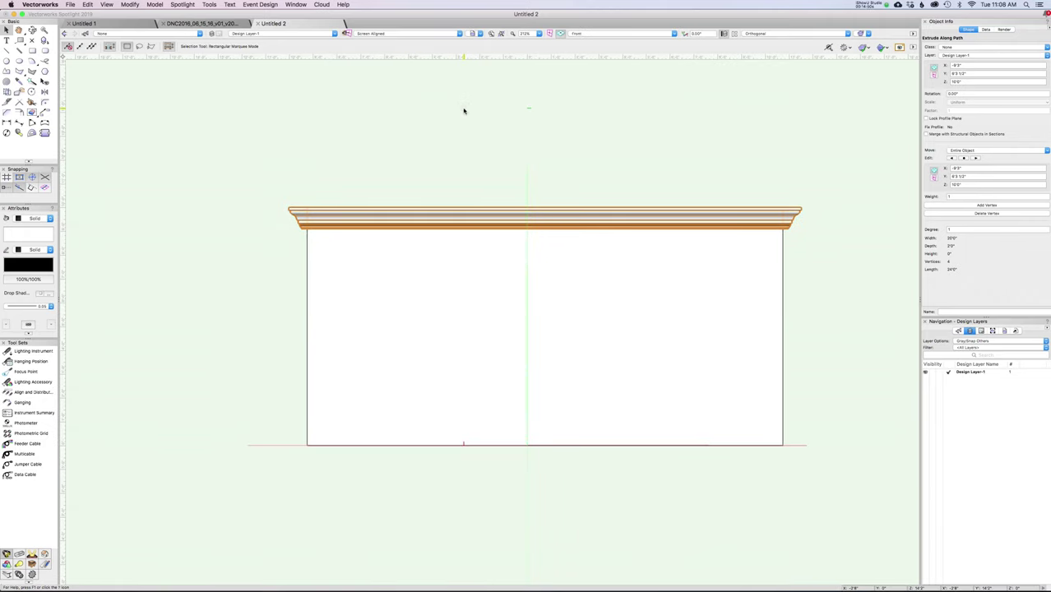
pyautogui.press('super+d')
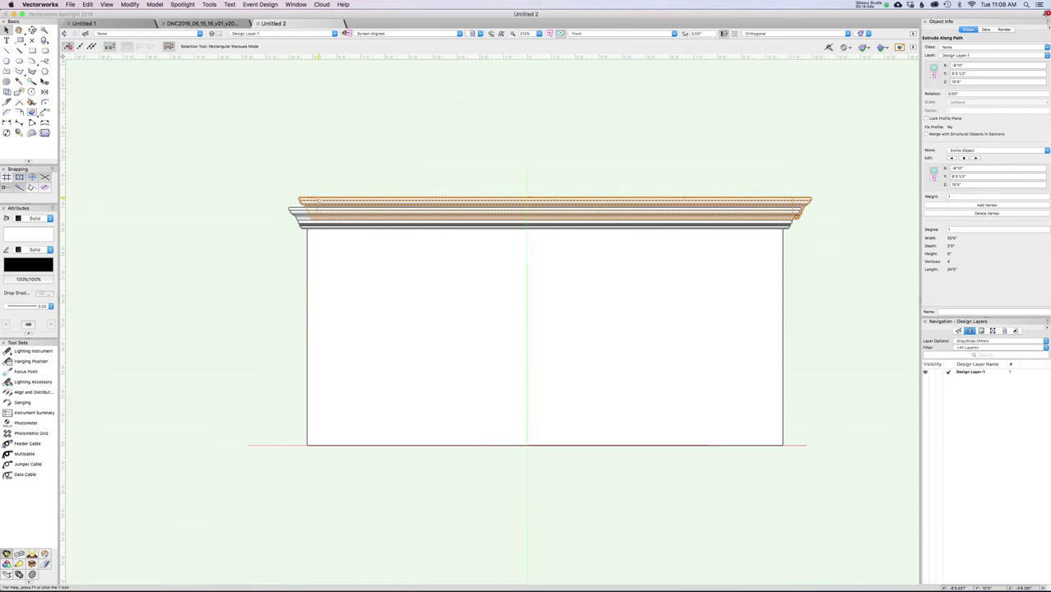
# Move the duplicated molding straight down until its bottom back corner meets the slab's bottom-left corner
pyautogui.moveTo(317, 196); pyautogui.dragTo(307, 365)
pyautogui.scroll(5, 311, 383)
pyautogui.scroll(-1, 347, 321)
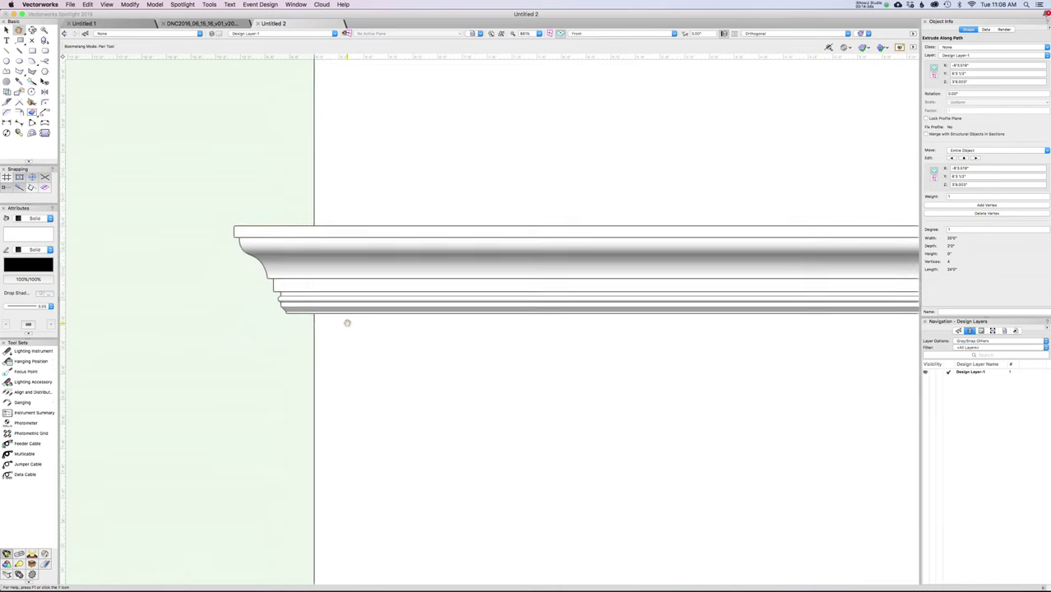
pyautogui.scroll(4, 354, 314)
pyautogui.moveTo(347, 327); pyautogui.dragTo(380, 239, button='middle')
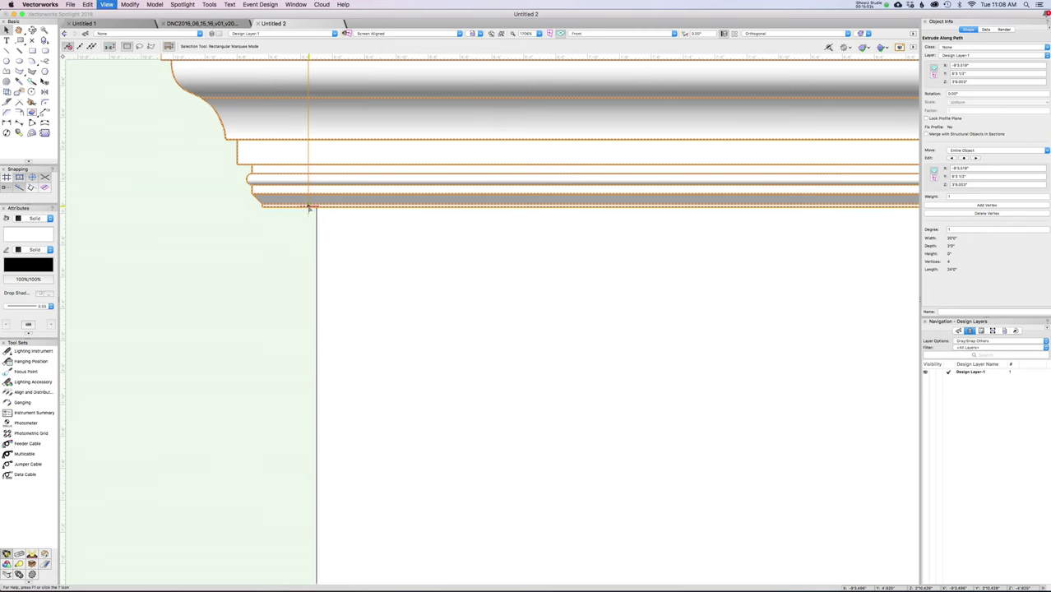
pyautogui.press('b')
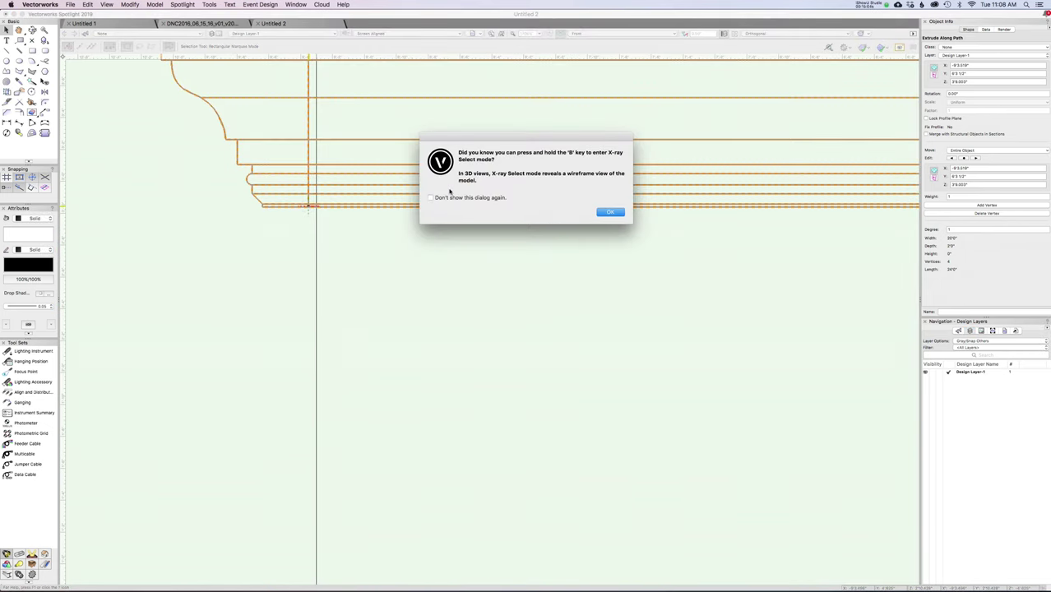
pyautogui.click(610, 213)
pyautogui.scroll(-1, 492, 265)
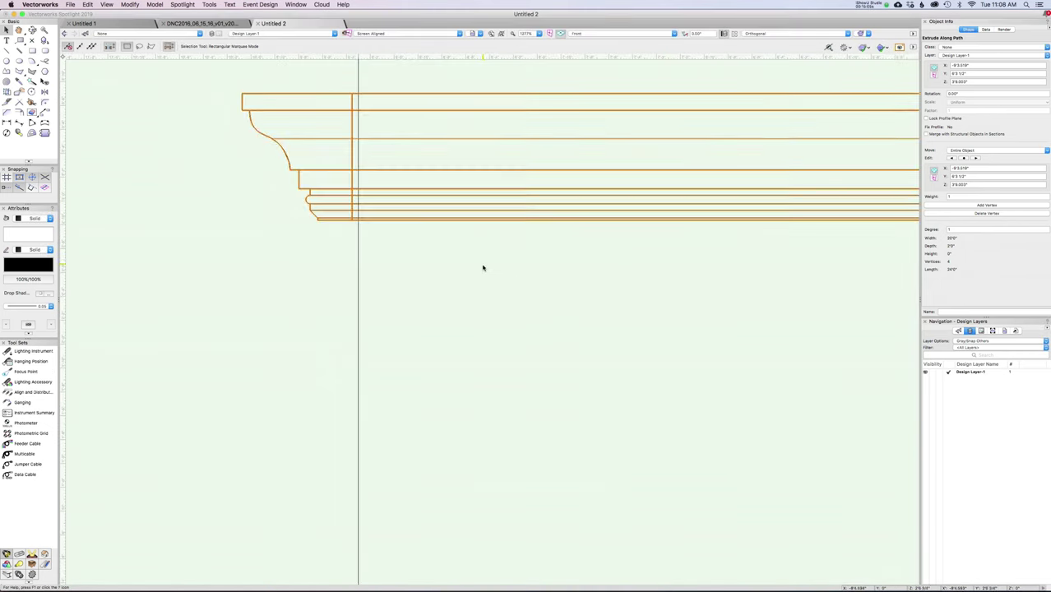
pyautogui.moveTo(483, 265); pyautogui.dragTo(441, 146, button='middle')
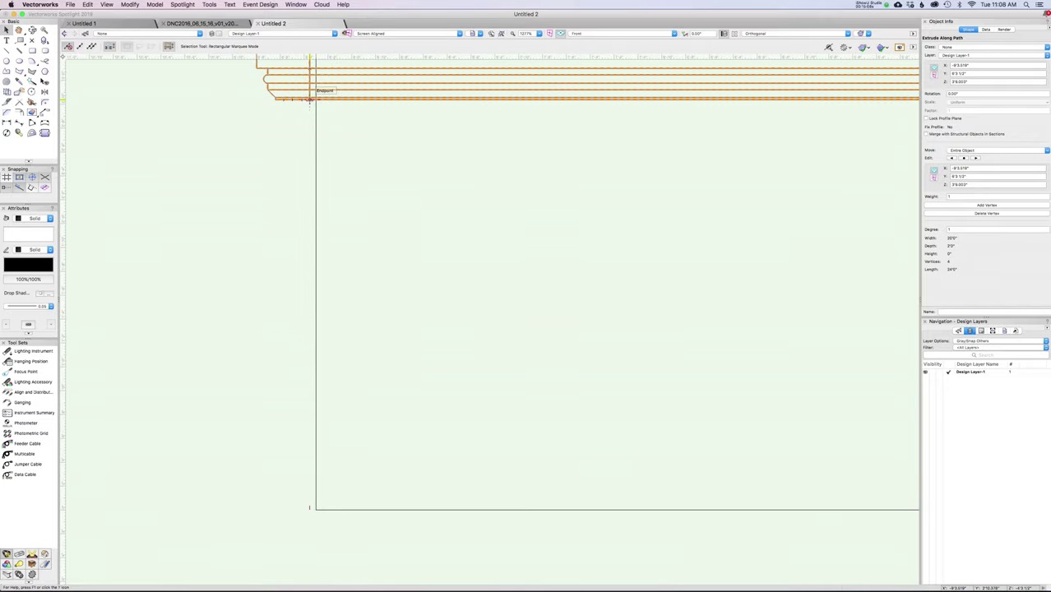
pyautogui.moveTo(313, 97); pyautogui.dragTo(313, 505)
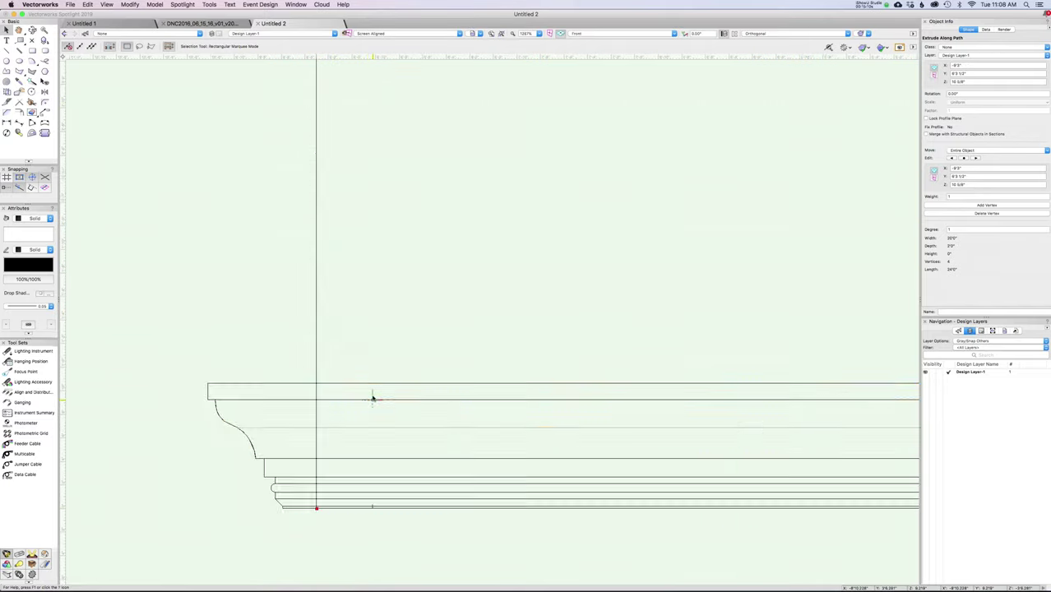
# Open the lower molding's Profile component for editing and delete the existing profile polyline
pyautogui.scroll(-5, 370, 399)
pyautogui.doubleClick(354, 395)
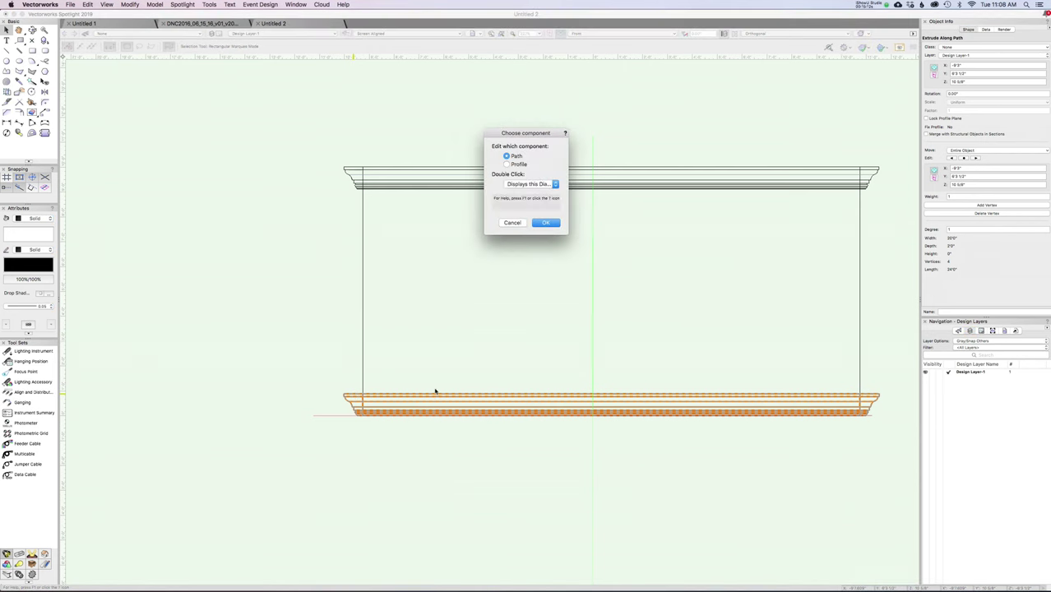
pyautogui.click(506, 163)
pyautogui.click(545, 223)
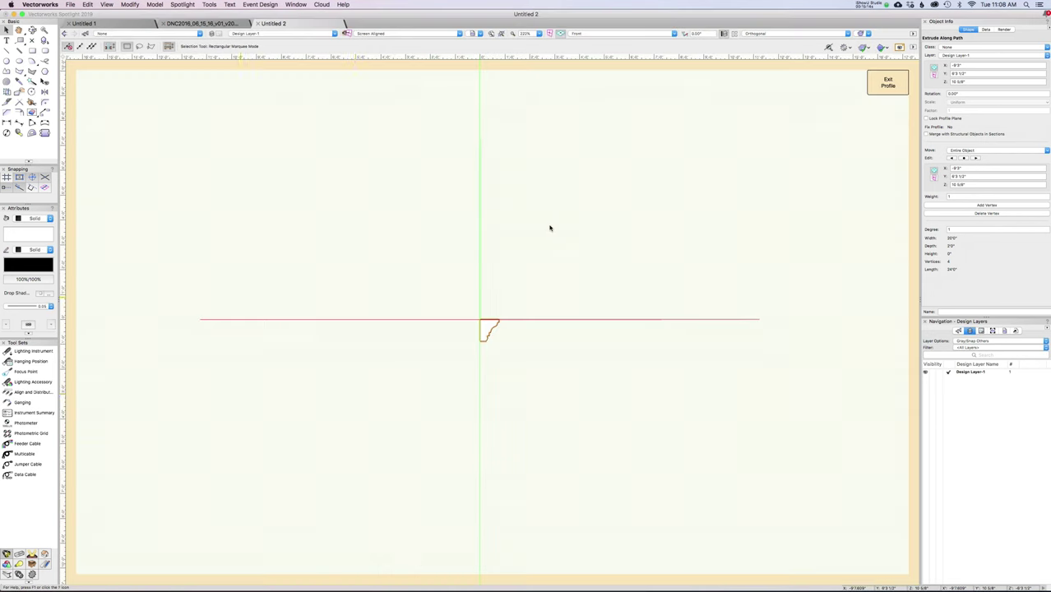
pyautogui.scroll(2, 485, 331)
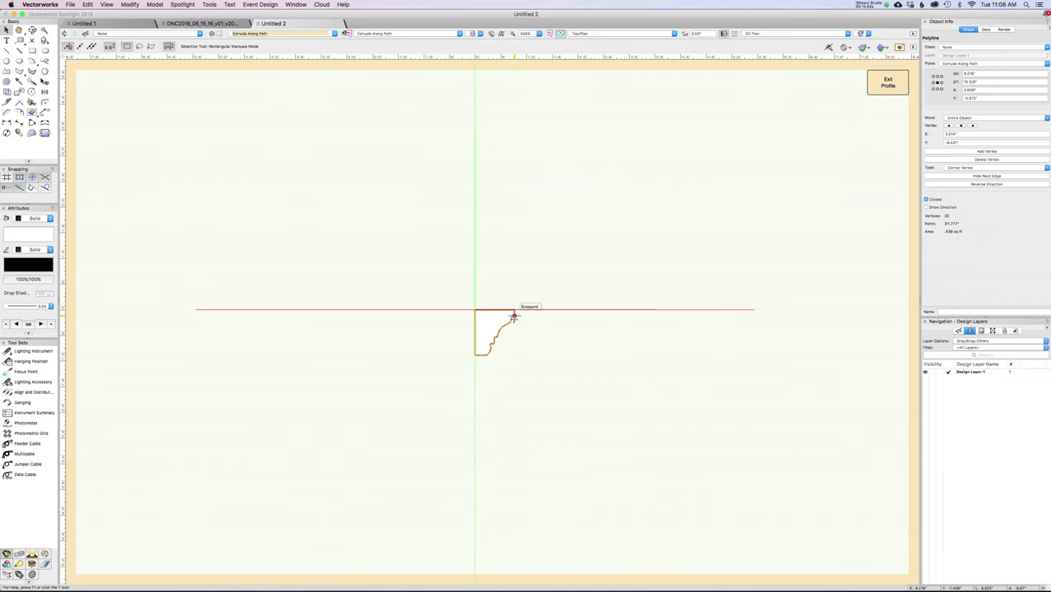
pyautogui.press('Delete')
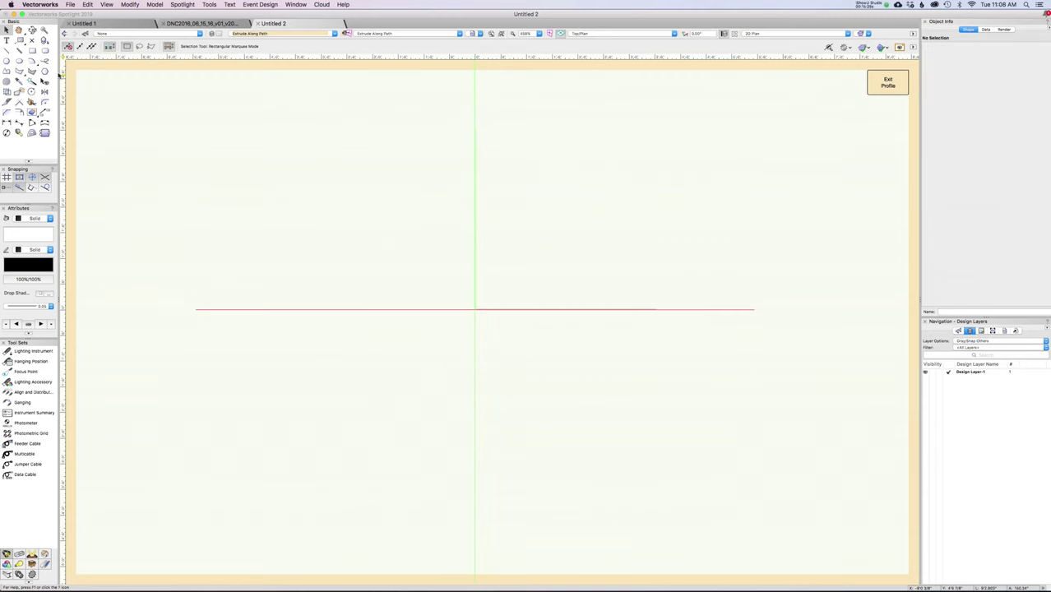
# Draw a rectangle 3" wide and about 2'5 3/4" tall, rising from the origin to the right of the vertical axis
pyautogui.click(32, 51)
pyautogui.click(475, 310)
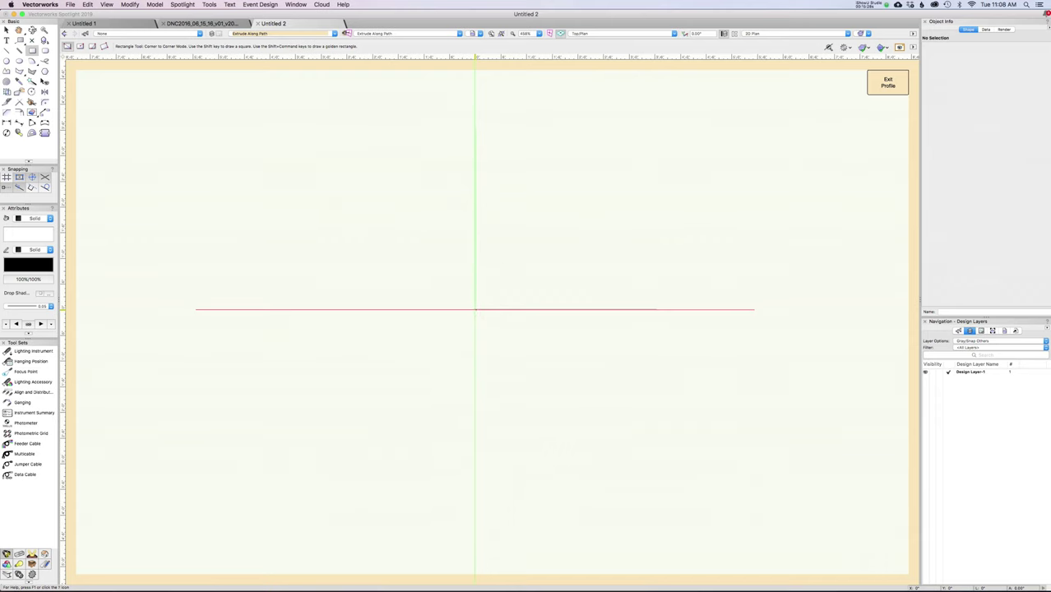
pyautogui.click(487, 182)
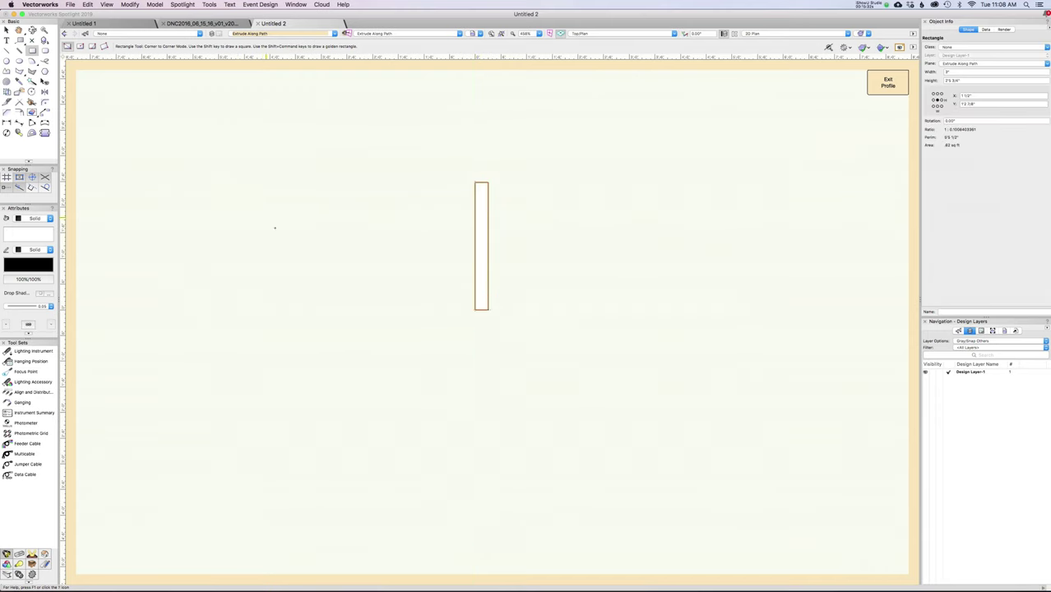
# Draw a quarter-circle arc with a 4" radius, centred on the rectangle's lower-right corner and swept outward to the horizontal axis
pyautogui.press('c')
pyautogui.click(454, 305)
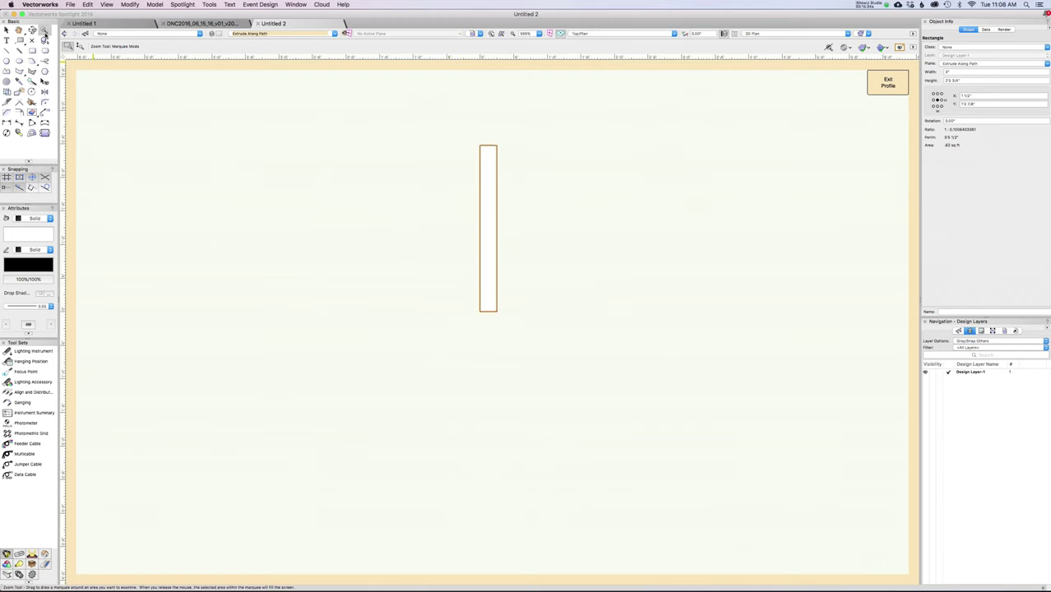
pyautogui.click(32, 61)
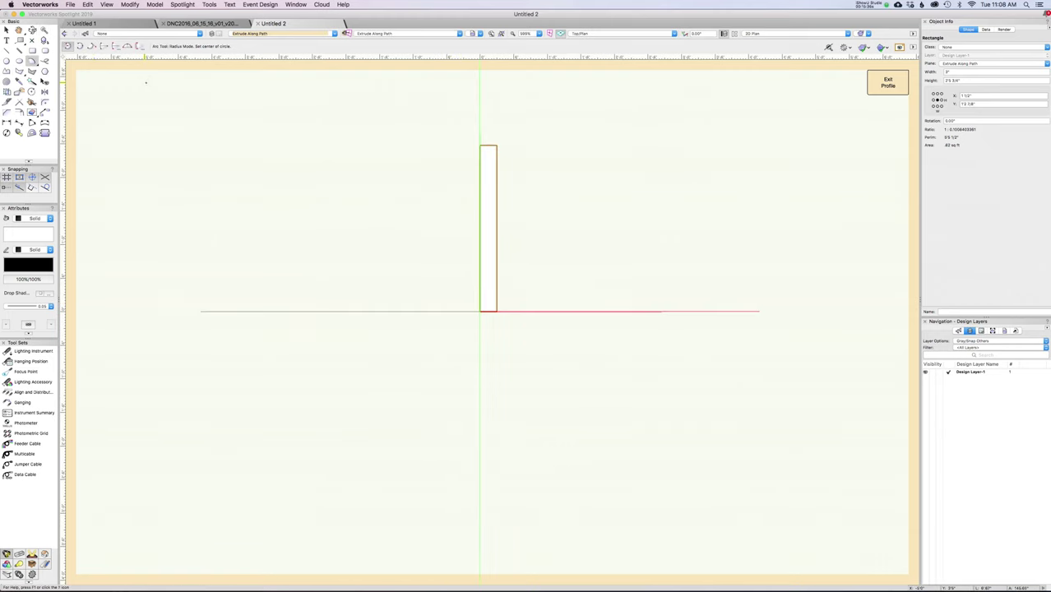
pyautogui.scroll(5, 518, 301)
pyautogui.click(444, 331)
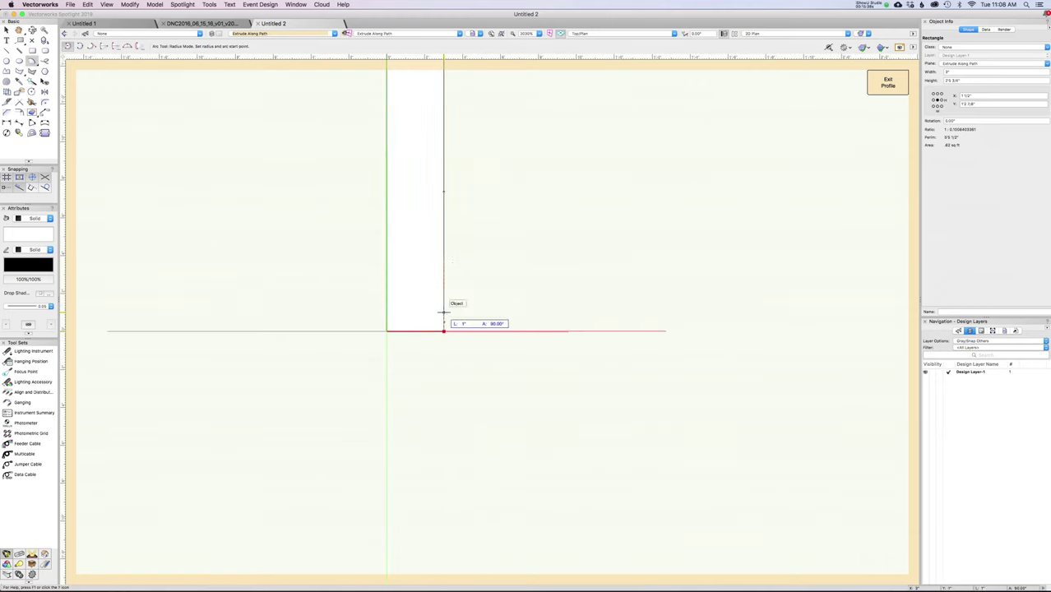
pyautogui.click(444, 256)
pyautogui.click(501, 332)
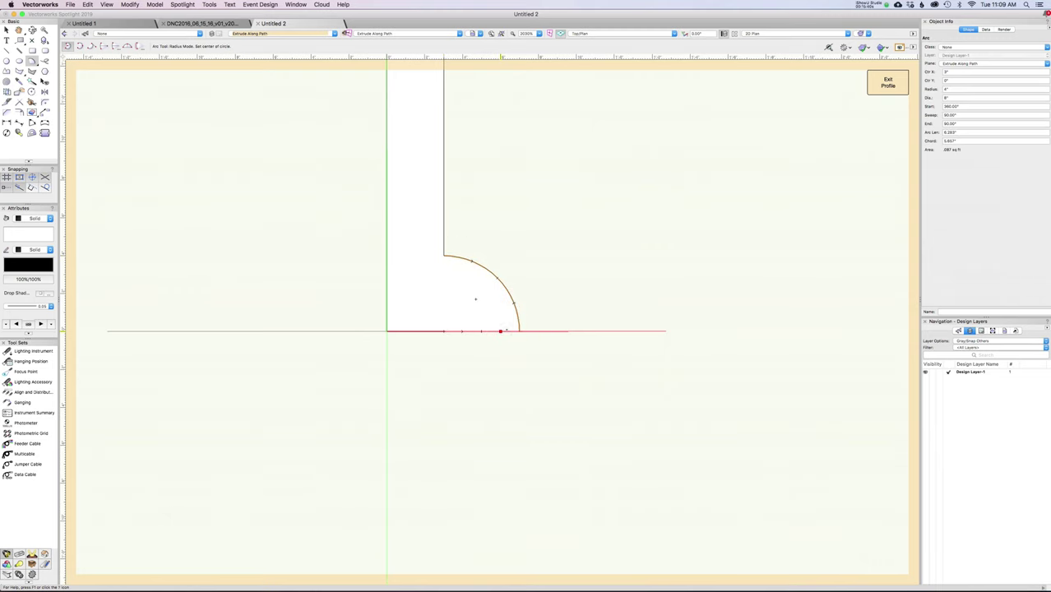
# Combine the rectangle and the quarter-circle arc into one baseboard profile with Add Surface
pyautogui.scroll(-5, 484, 291)
pyautogui.press('x')
pyautogui.keyDown('shift'); pyautogui.click(471, 268); pyautogui.keyUp('shift')
pyautogui.rightClick(471, 268)
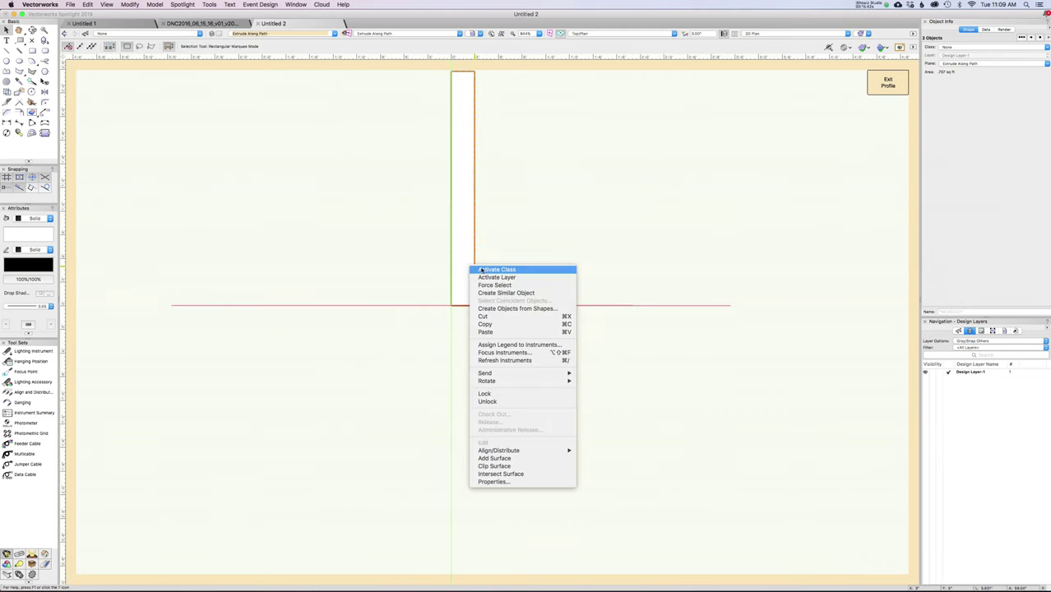
pyautogui.click(516, 459)
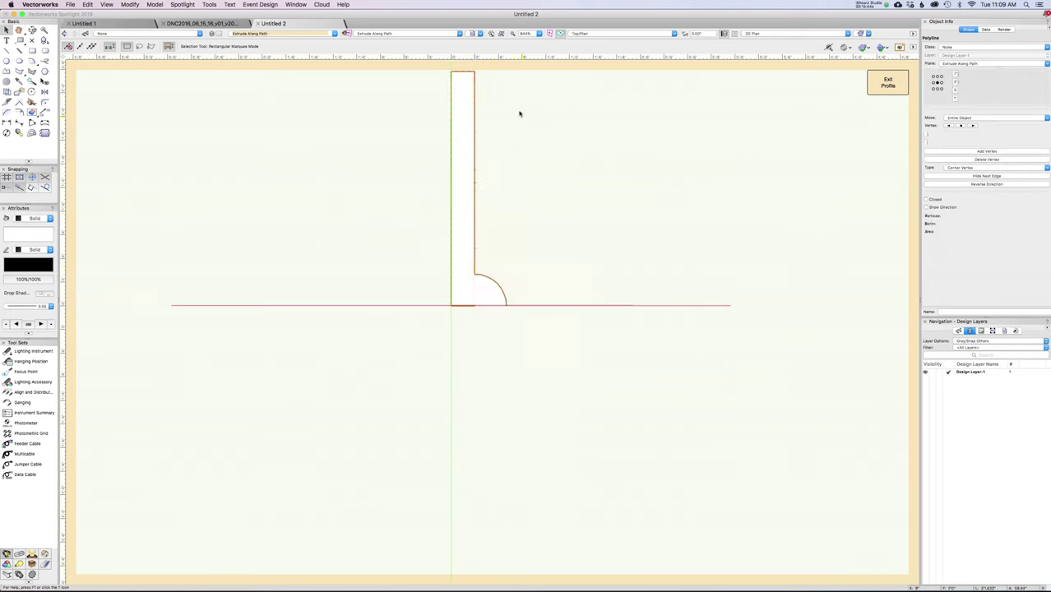
# Draw a circle with a radius of about 1.77" centred on the baseboard profile's upper-right corner
pyautogui.scroll(5, 492, 209)
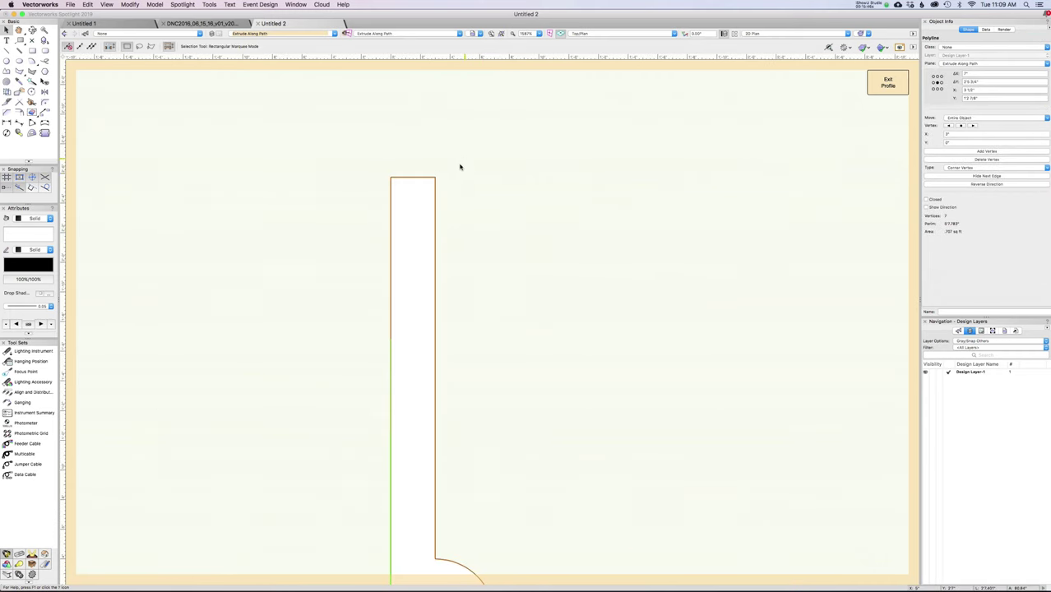
pyautogui.scroll(1, 458, 168)
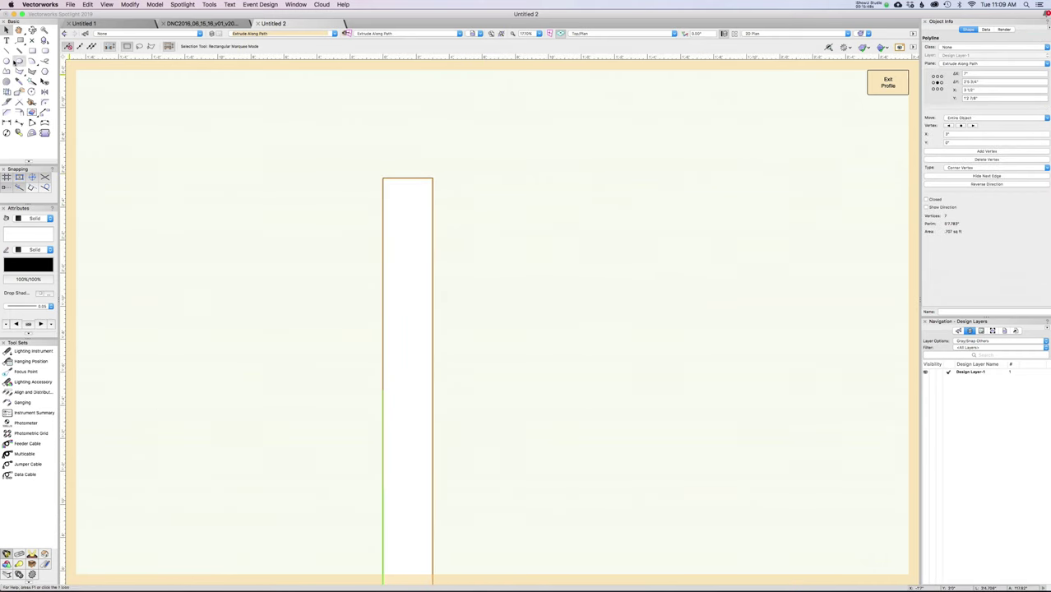
pyautogui.click(7, 61)
pyautogui.click(433, 178)
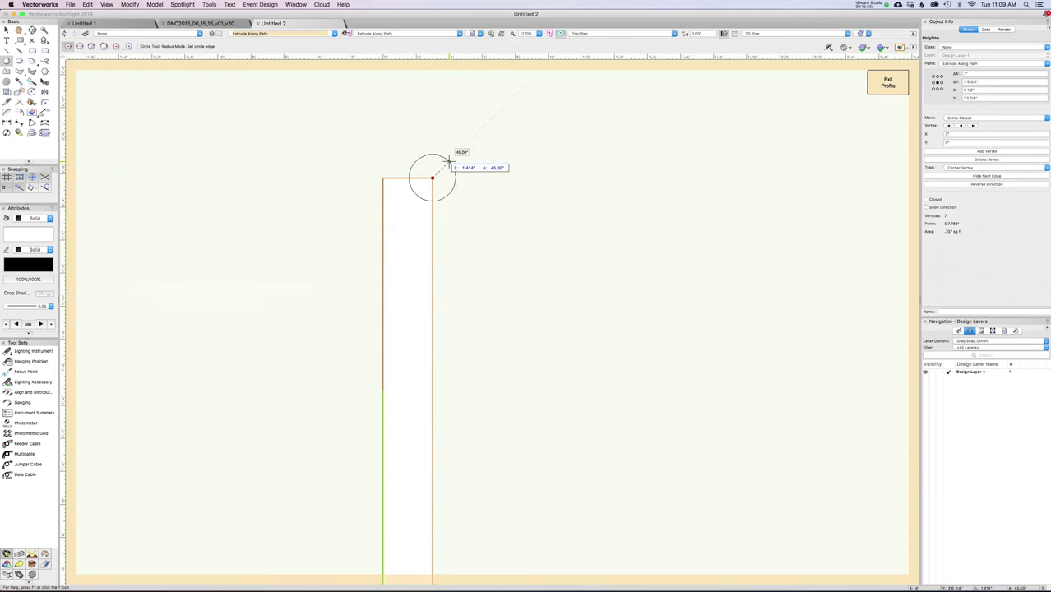
pyautogui.click(451, 155)
# Cut the circle out of the profile with Clip Surface and delete the circle, leaving a concave cove
pyautogui.press('x')
pyautogui.keyDown('shift'); pyautogui.click(412, 214); pyautogui.keyUp('shift')
pyautogui.rightClick(412, 214)
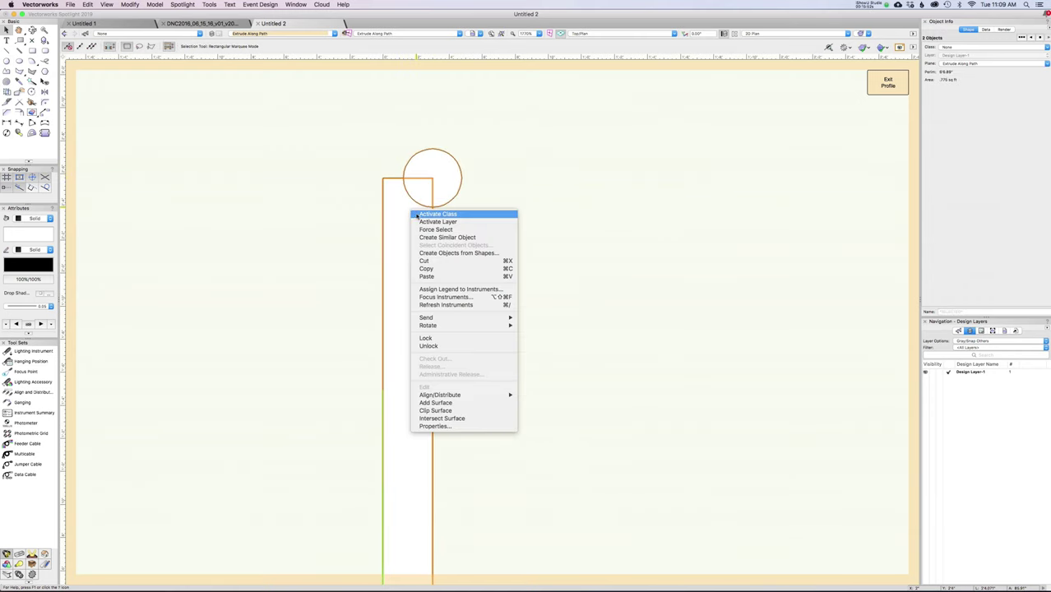
pyautogui.click(472, 410)
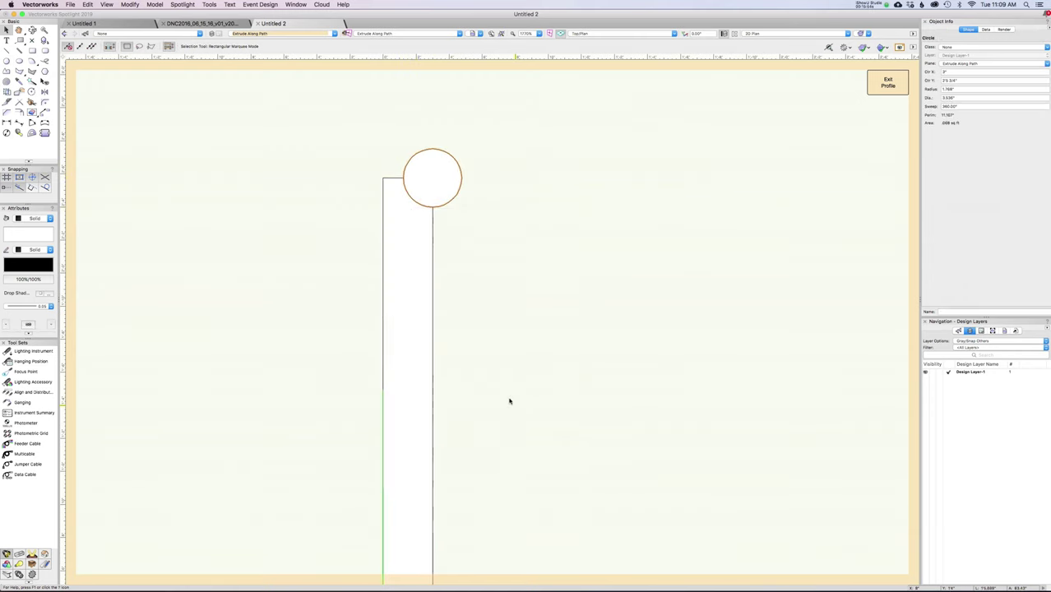
pyautogui.press('Delete')
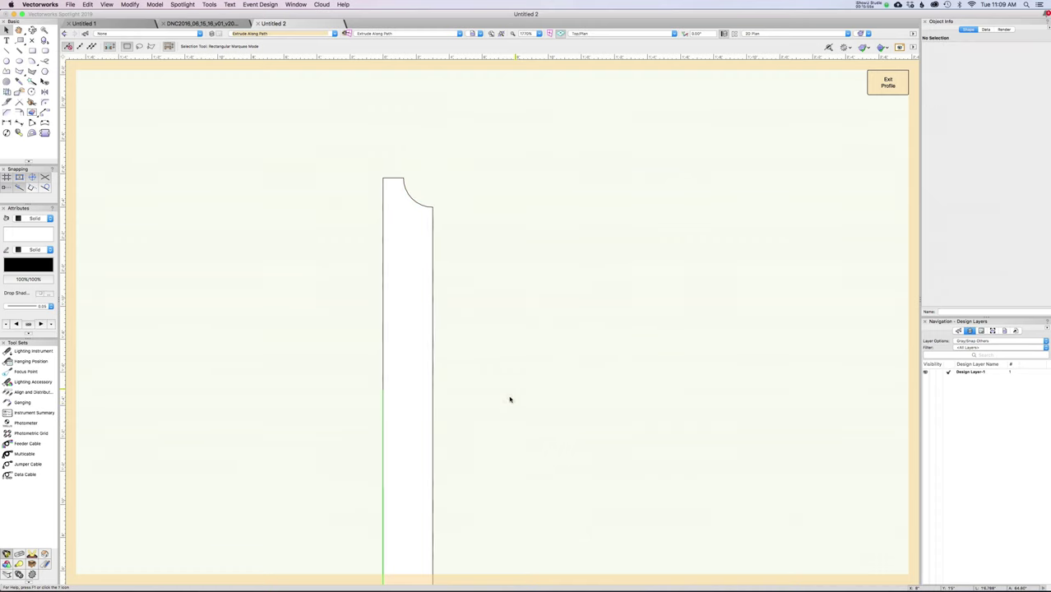
# Exit profile editing and move the baseboard molding straight down so its bottom edge sits on the slab's base line
pyautogui.click(885, 80)
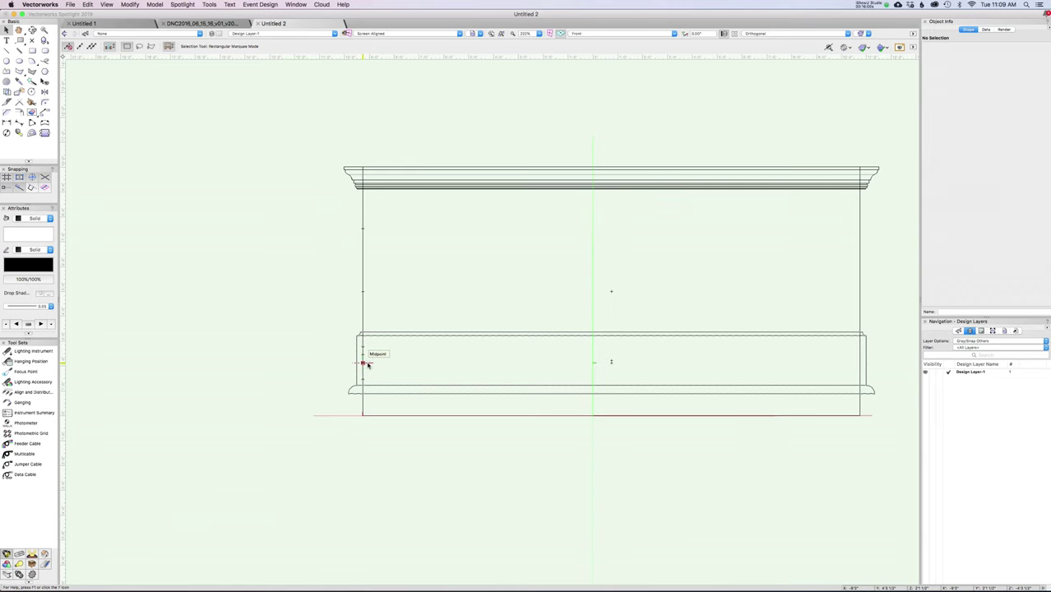
pyautogui.scroll(3, 377, 444)
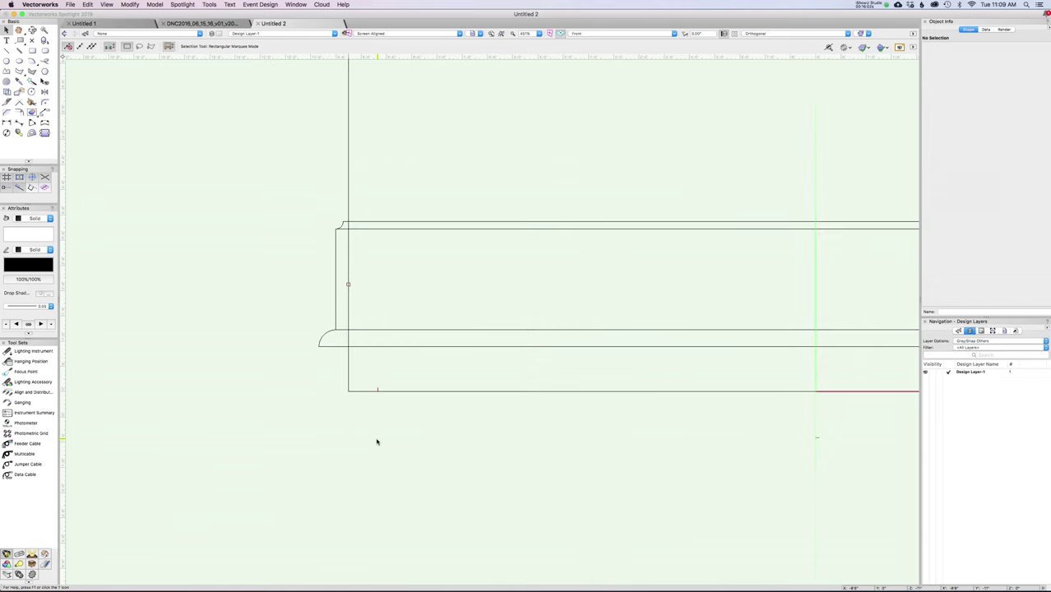
pyautogui.moveTo(389, 346); pyautogui.dragTo(388, 391)
pyautogui.scroll(-4, 388, 391)
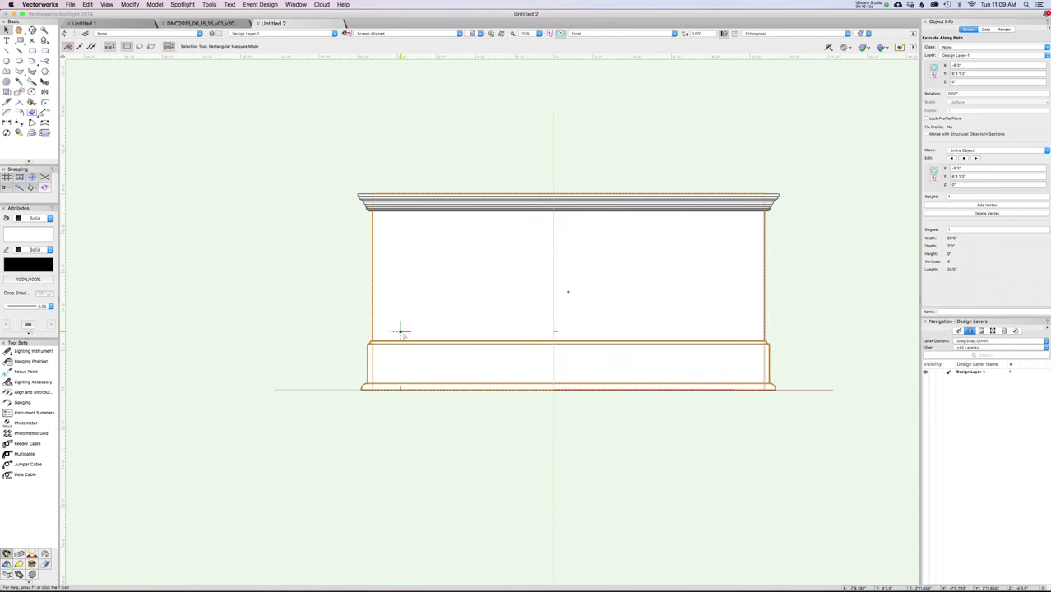
pyautogui.click(18, 81)
pyautogui.moveTo(350, 286)
pyautogui.keyDown('shift'); pyautogui.mouseDown(button='middle')
pyautogui.moveTo(424, 305)
pyautogui.moveTo(467, 347)
pyautogui.moveTo(533, 353)
pyautogui.mouseUp(button='middle'); pyautogui.keyUp('shift')
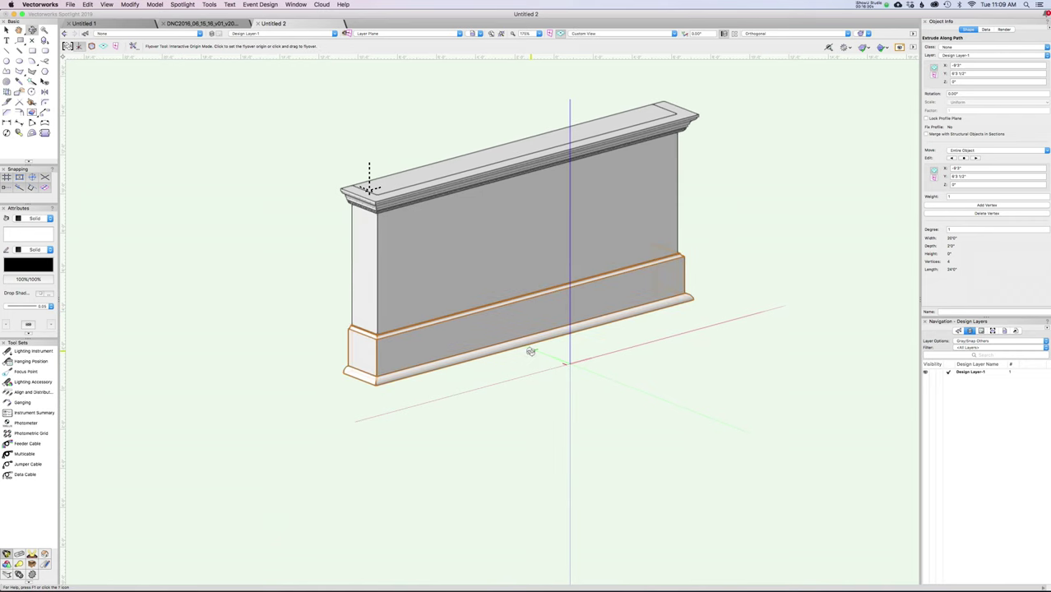
# In Top/Plan view, select the slab with both moldings and move them up and left to clear the drawing area
pyautogui.press('super+5')
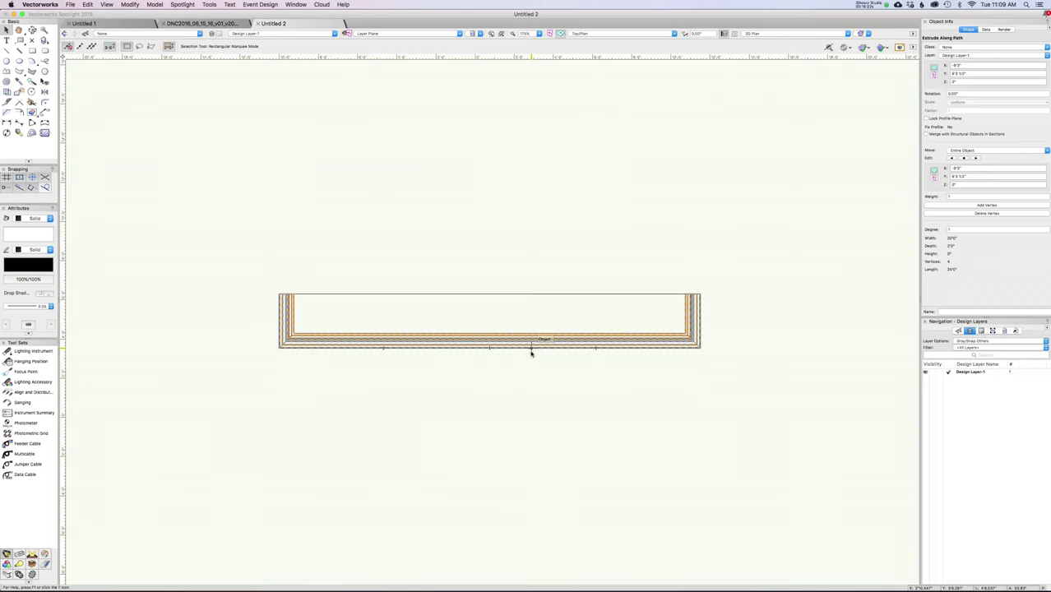
pyautogui.scroll(-4, 530, 352)
pyautogui.moveTo(401, 289); pyautogui.dragTo(598, 393)
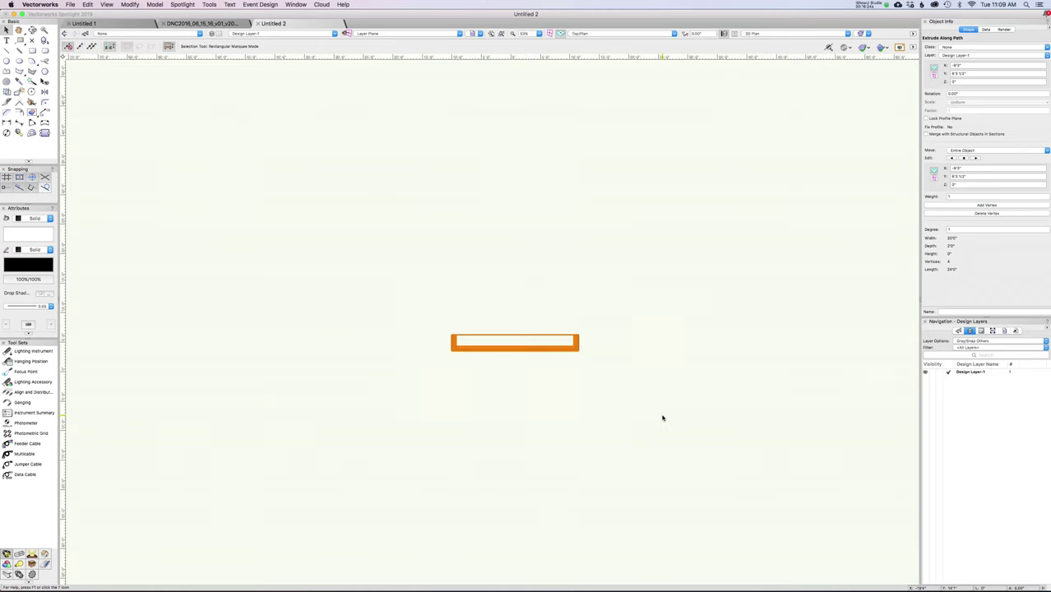
pyautogui.moveTo(576, 347); pyautogui.dragTo(247, 175)
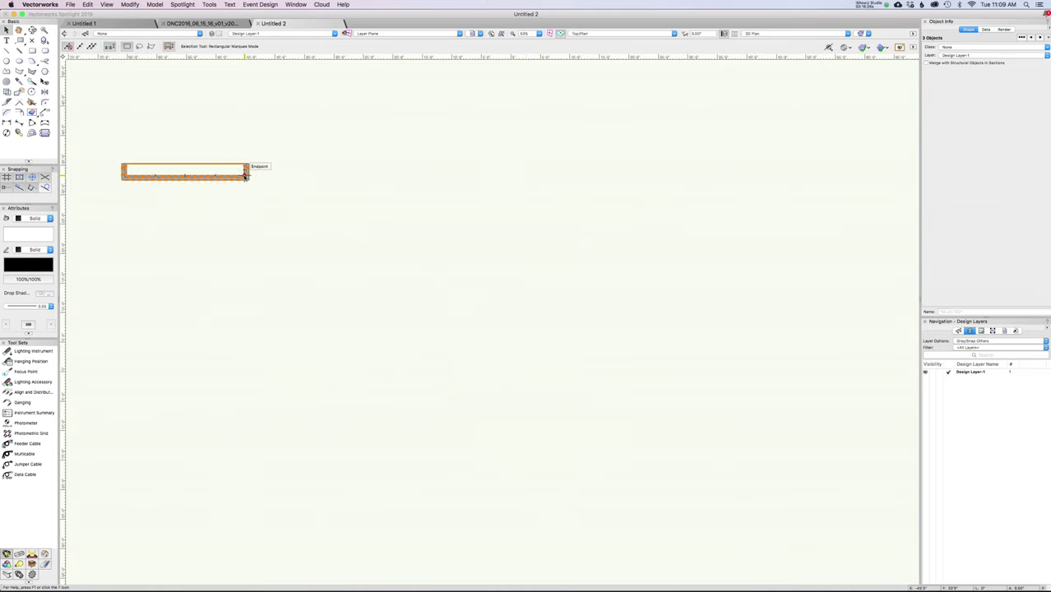
# Draw an open S-shaped curved polyline about 63' wide and 42' tall, rising from lower left to upper right
pyautogui.press('p')
pyautogui.click(359, 404)
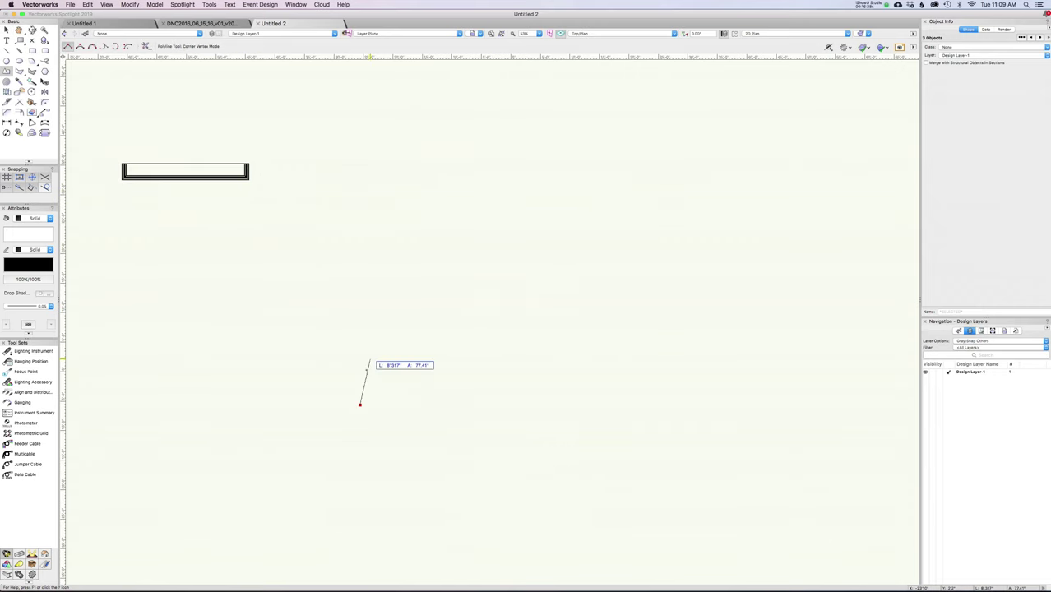
pyautogui.click(422, 244)
pyautogui.click(686, 294)
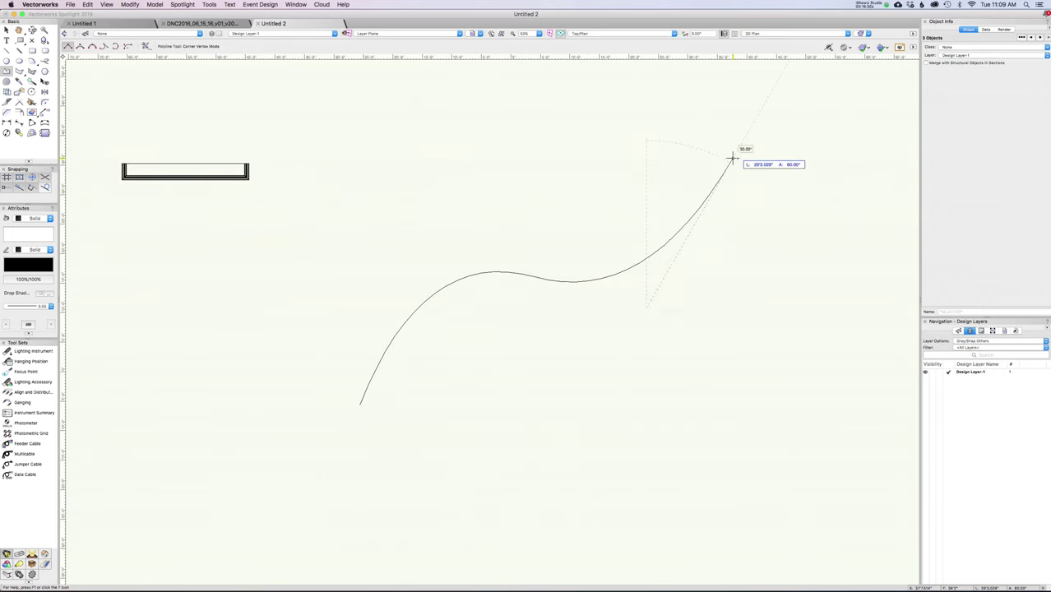
pyautogui.doubleClick(731, 157)
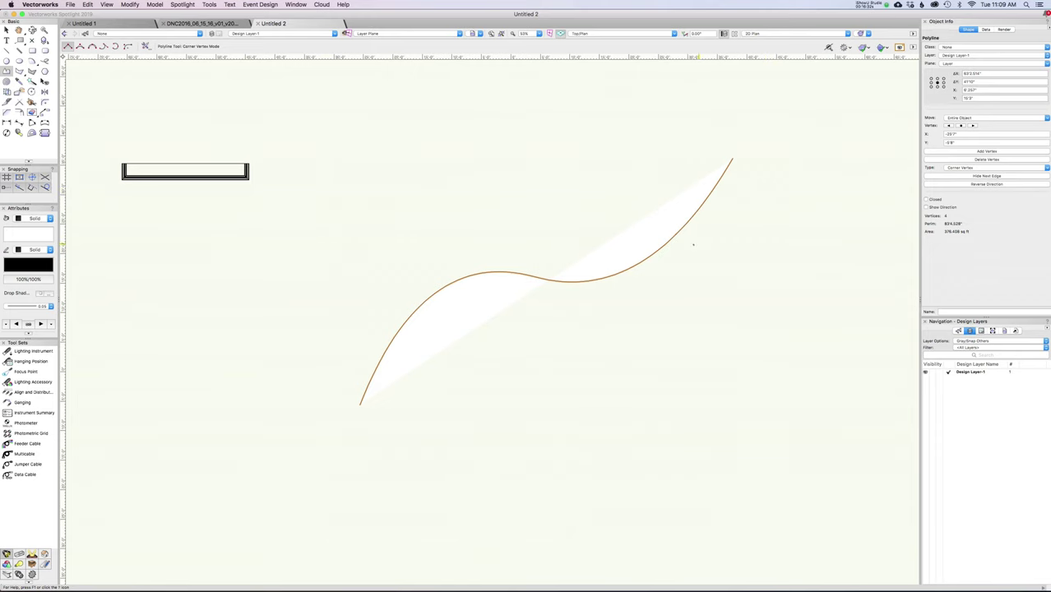
# Draw a rectangle about 17'2" by 5'2" below the right half of the S-shaped curve
pyautogui.press('4')
pyautogui.click(579, 355)
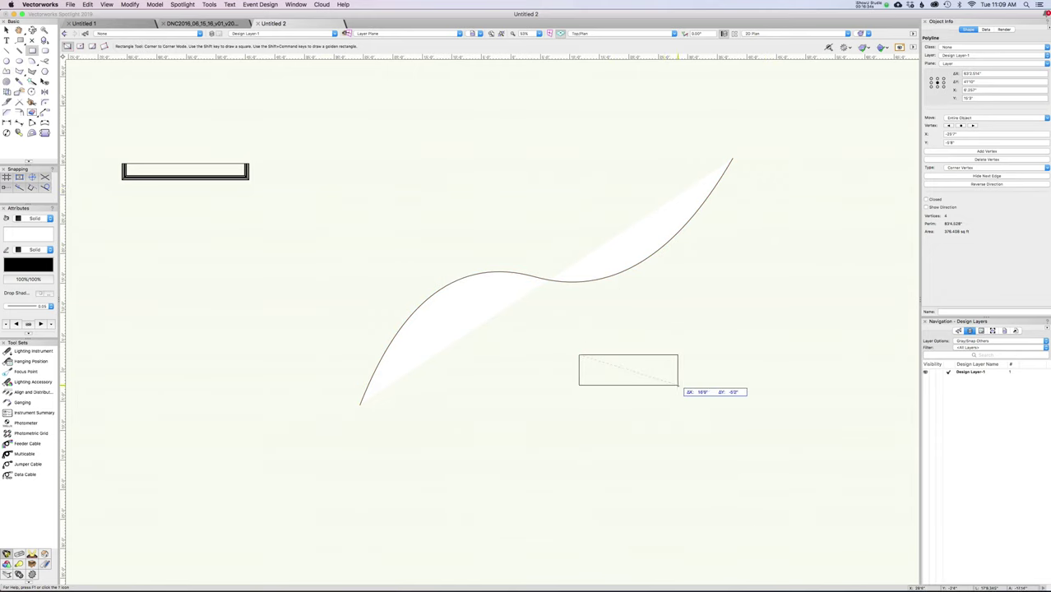
pyautogui.click(680, 385)
pyautogui.press('x')
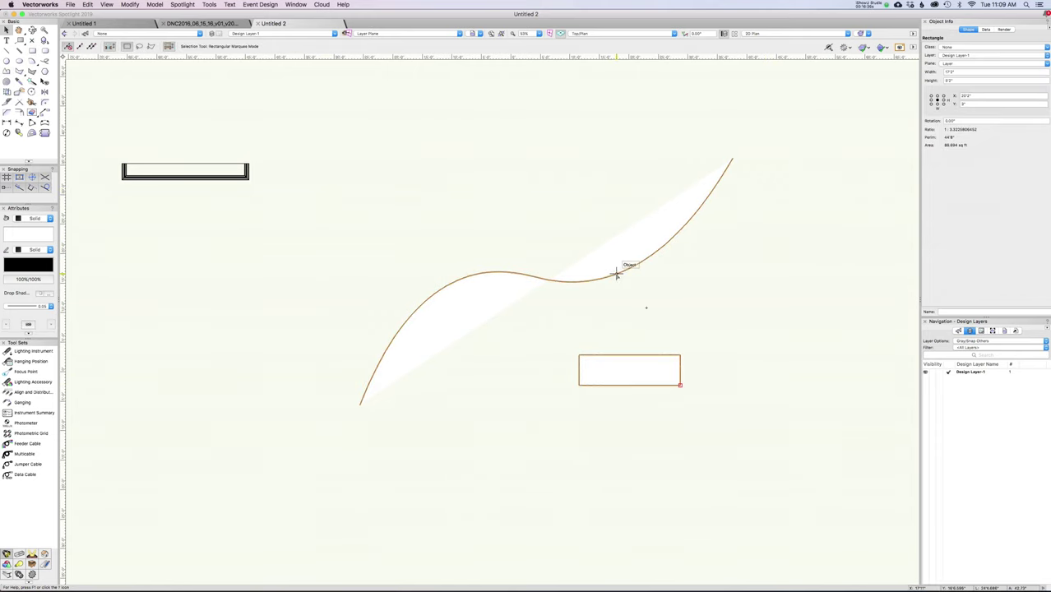
# Try extruding the rectangle along the S-shaped curve with a uniform scale factor of 0.5, and undo the extrusion
pyautogui.rightClick(616, 274)
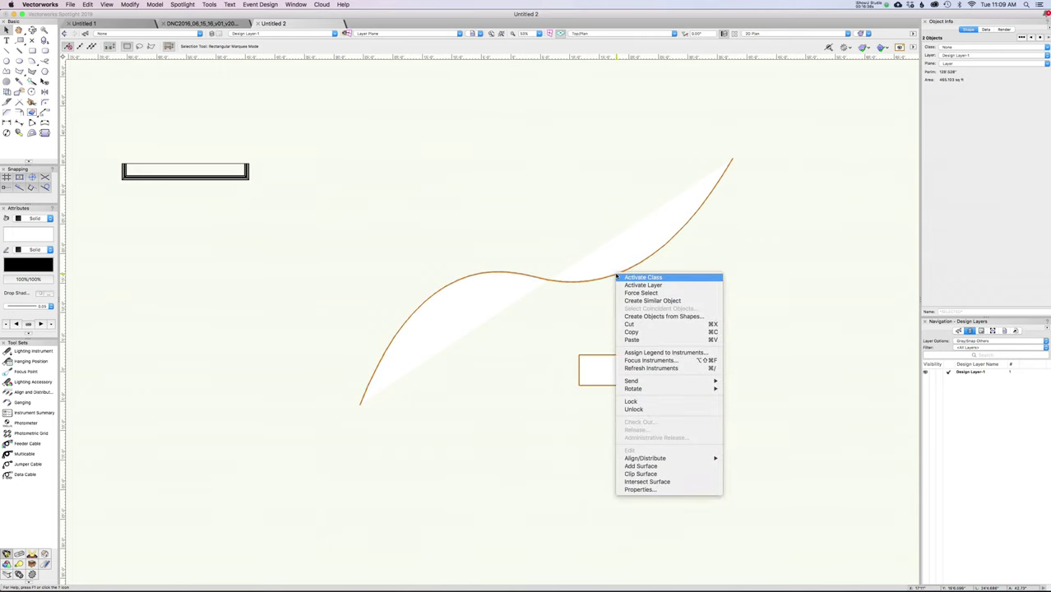
pyautogui.click(618, 277)
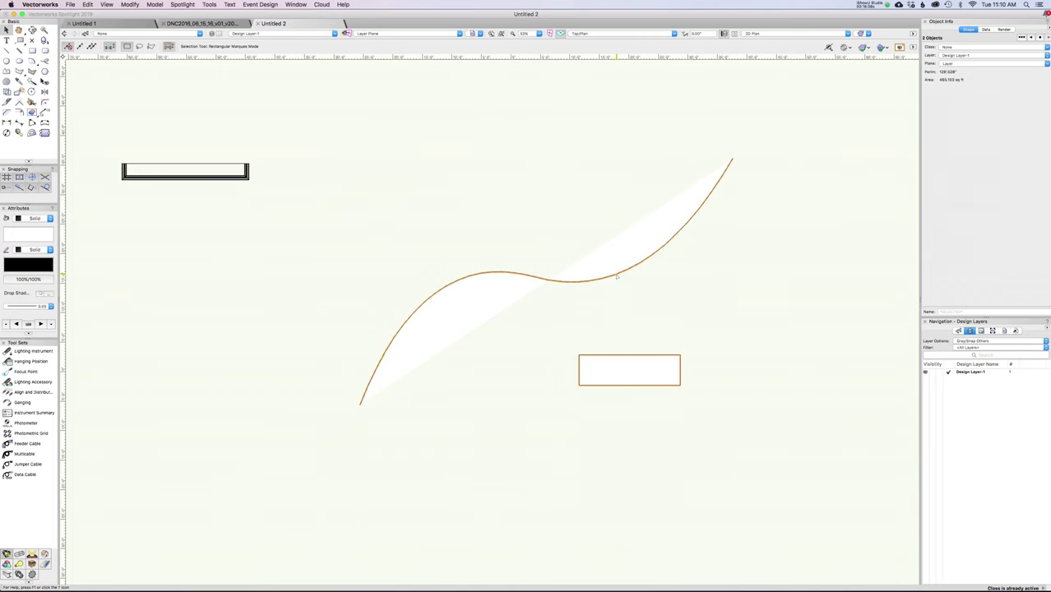
pyautogui.click(155, 5)
pyautogui.click(175, 67)
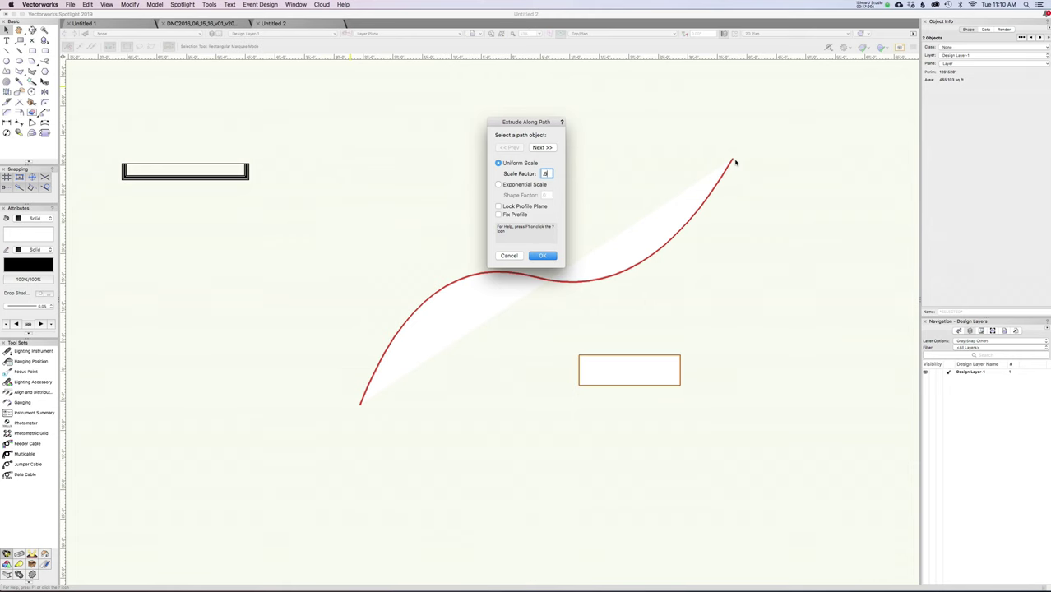
pyautogui.click(545, 256)
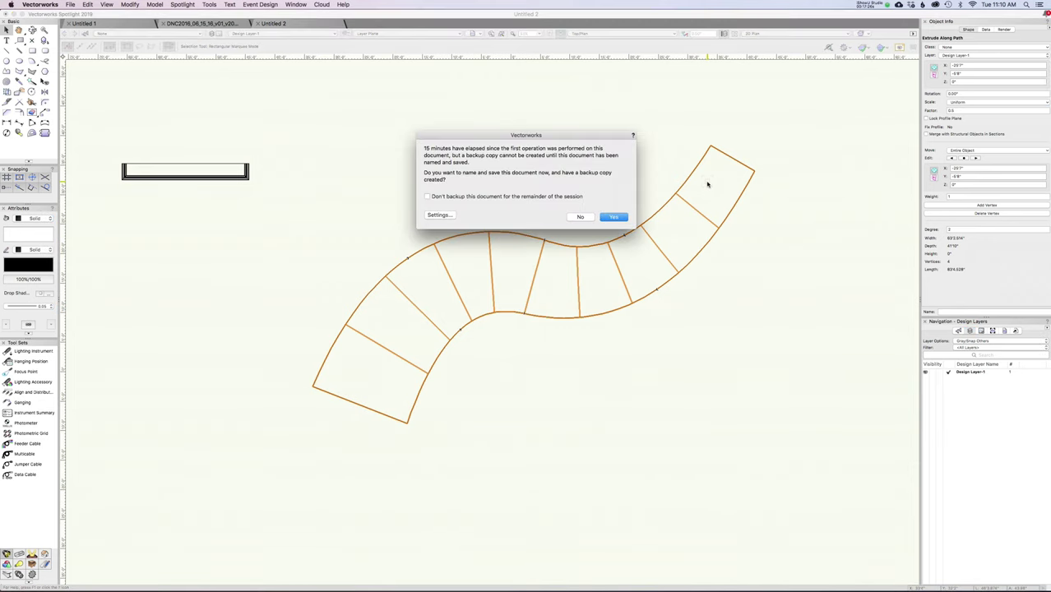
pyautogui.click(580, 216)
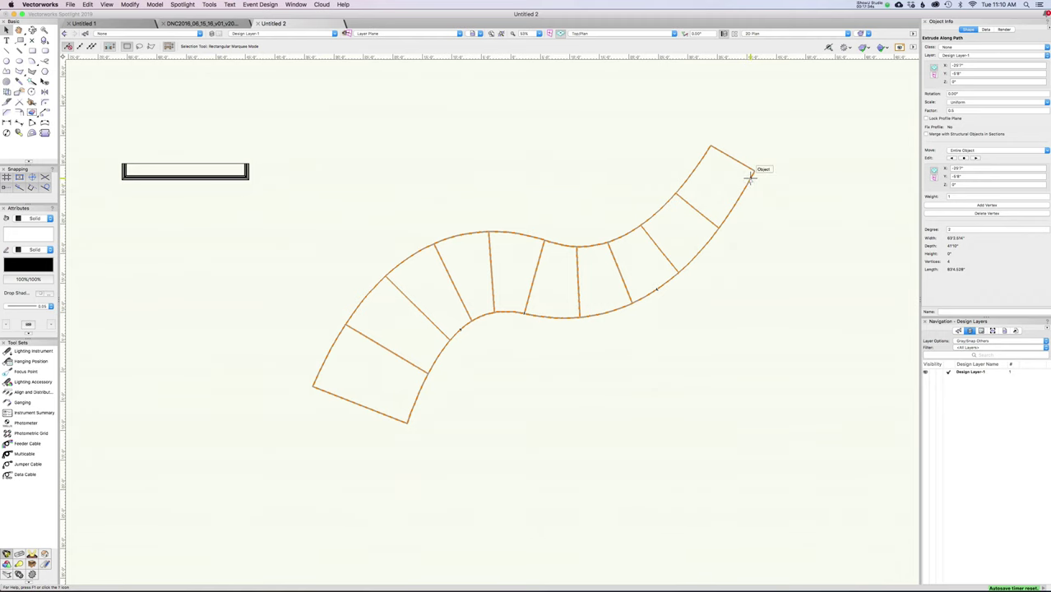
pyautogui.press('super+z')
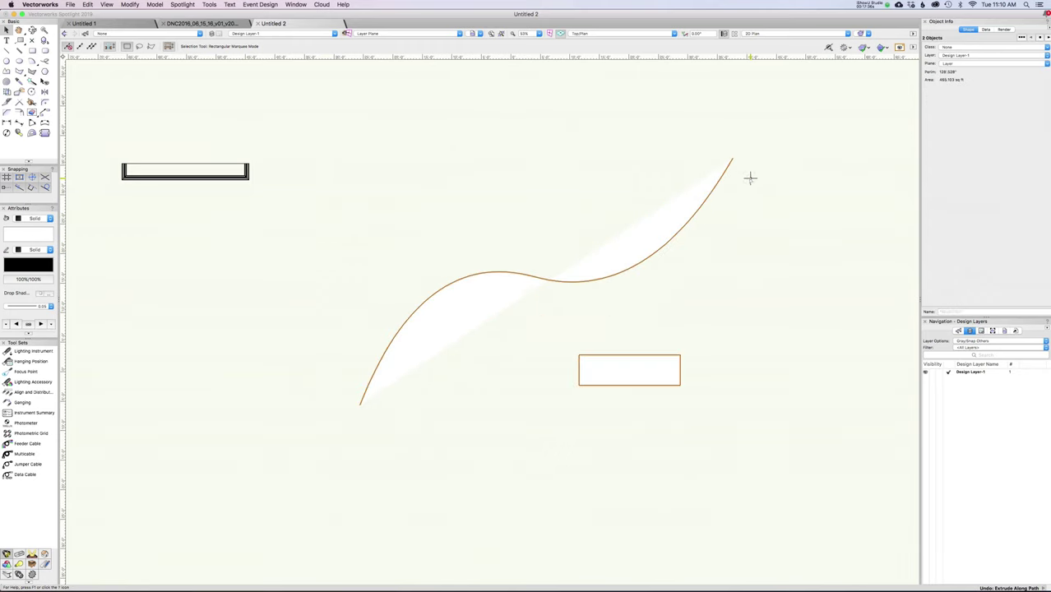
# Delete the S-shaped curve and the separate rectangle beside it, keeping the wall with its mouldings
pyautogui.scroll(-3, 544, 314)
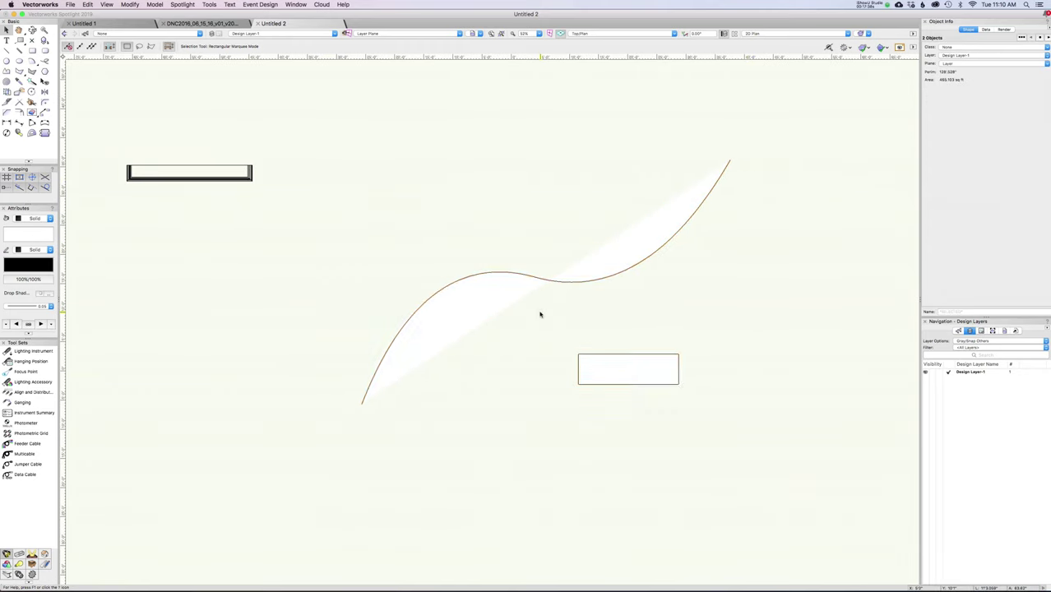
pyautogui.hscroll(-5, 500, 286)
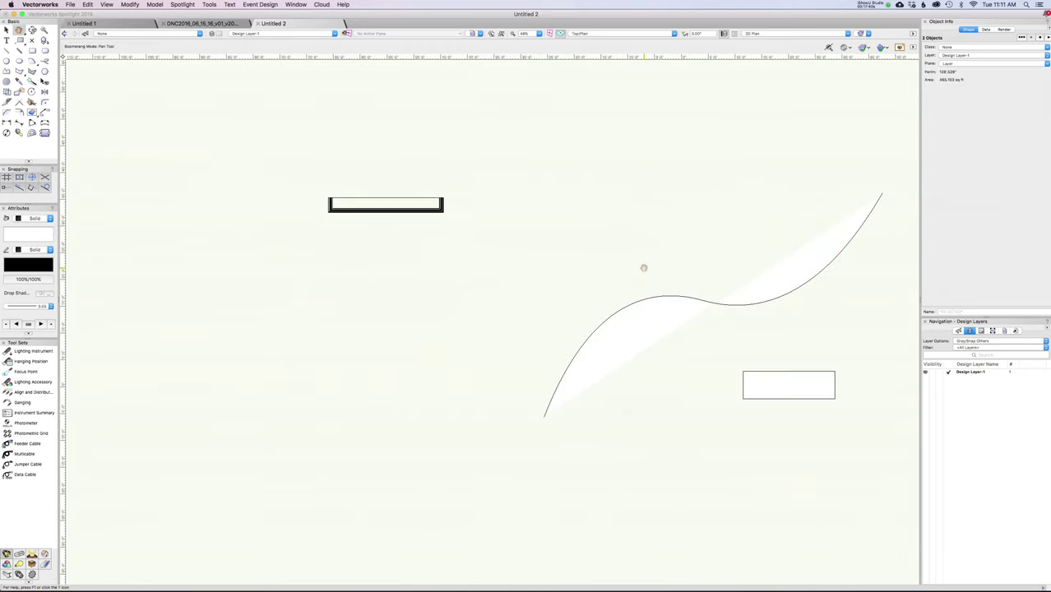
pyautogui.hscroll(5, 550, 260)
pyautogui.scroll(-3, 550, 260)
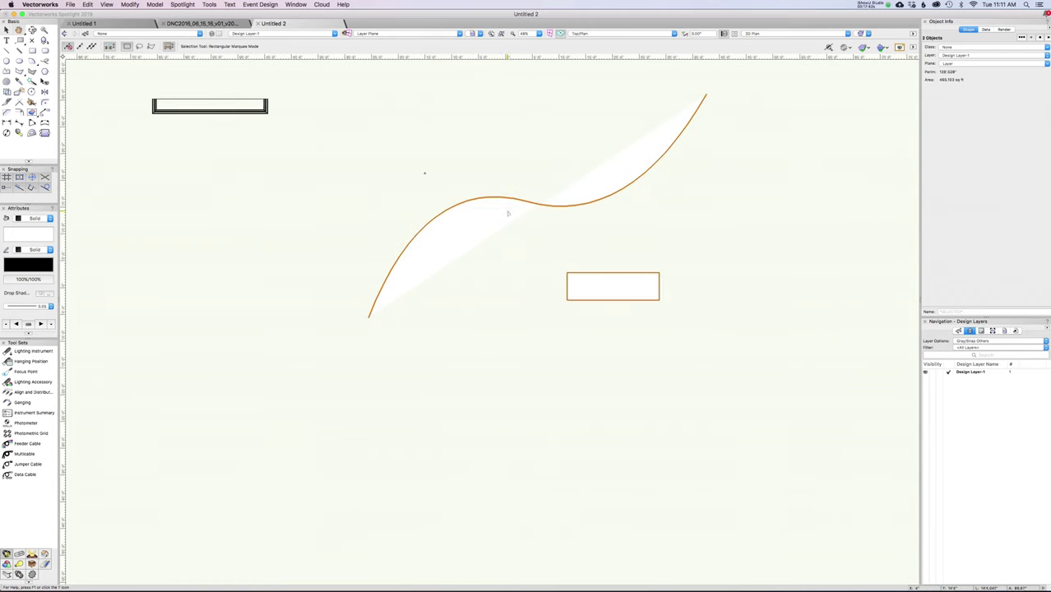
pyautogui.click(577, 278)
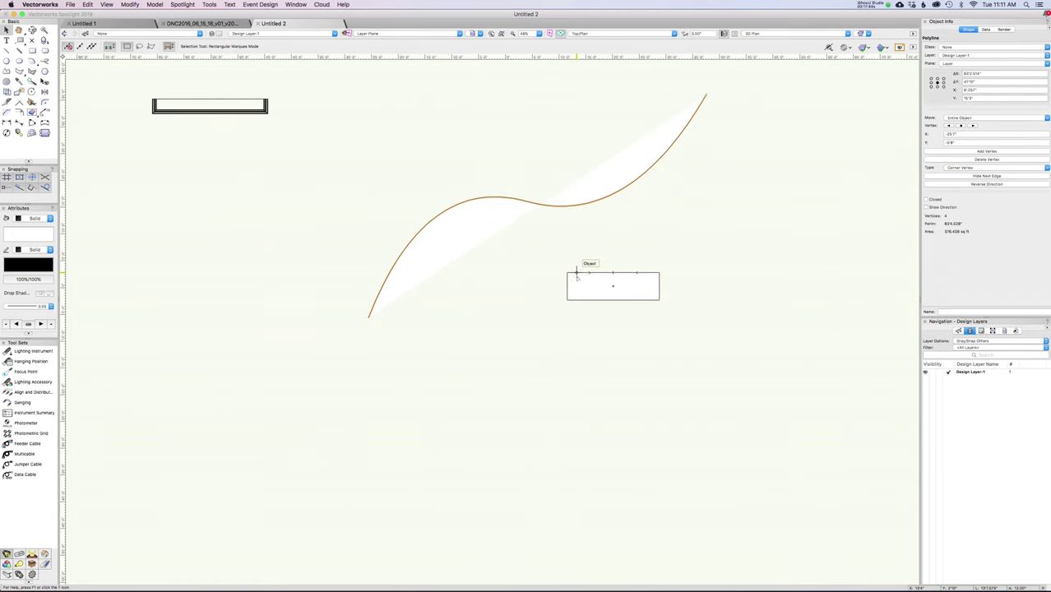
pyautogui.press('Delete')
pyautogui.click(566, 281)
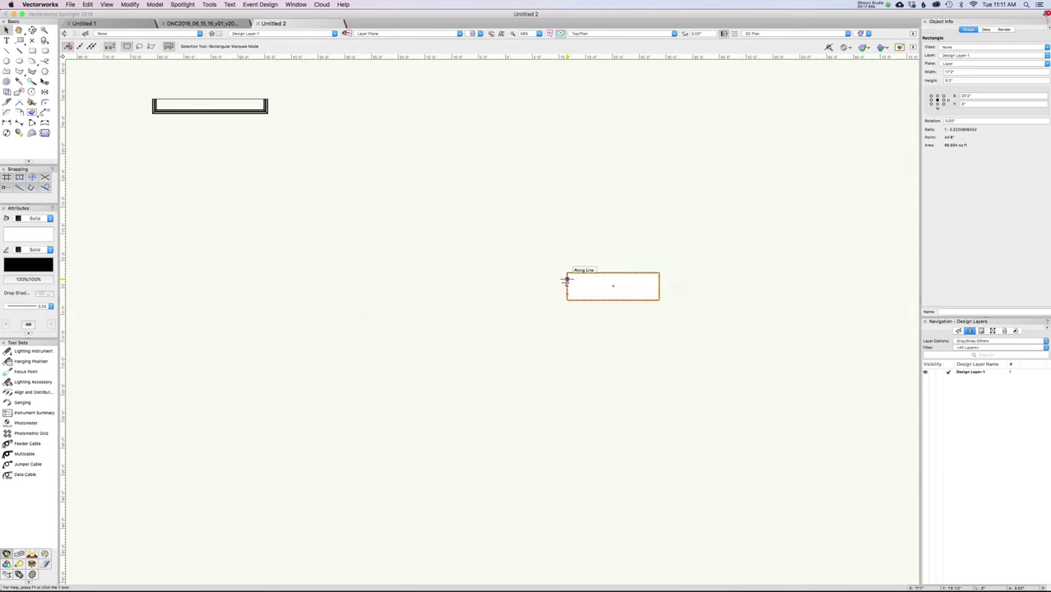
pyautogui.press('Delete')
# Show the wall in Left Isometric view and delete the base moulding that runs around its bottom
pyautogui.hscroll(-5, 270, 145)
pyautogui.scroll(3, 270, 145)
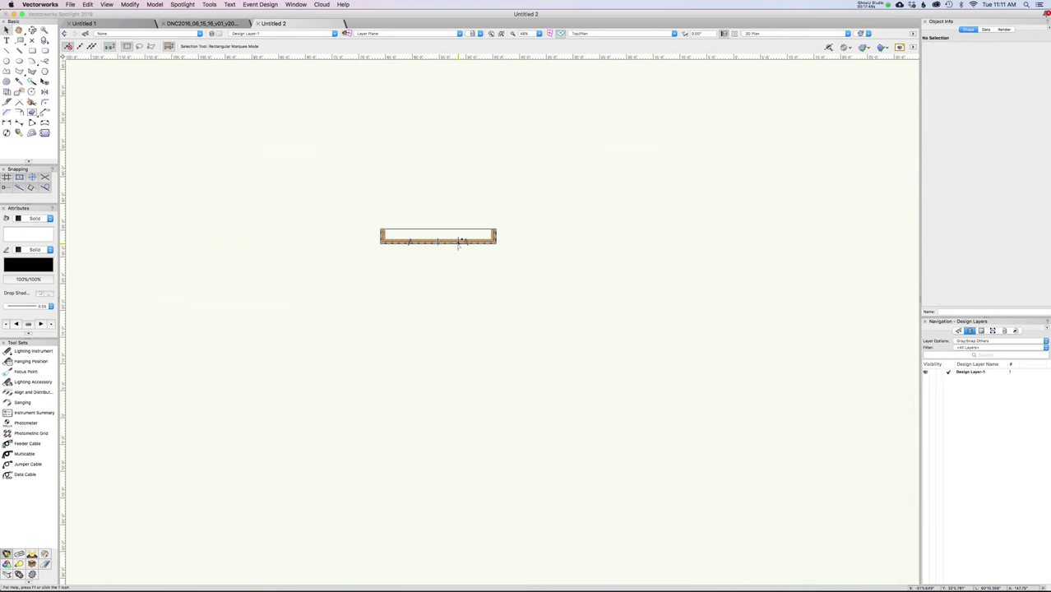
pyautogui.click(459, 244)
pyautogui.press('super+1')
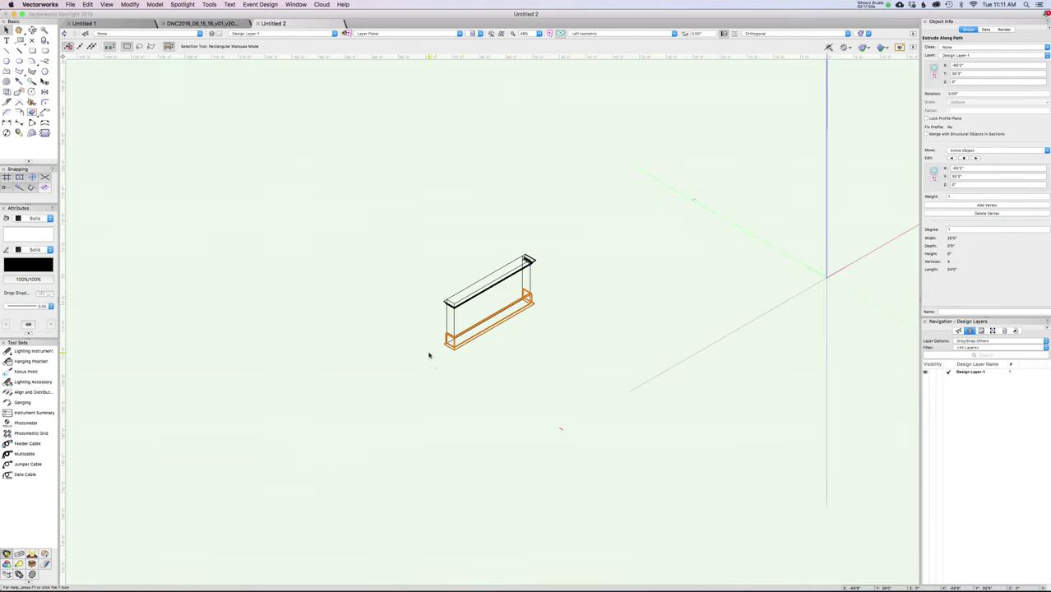
pyautogui.scroll(8, 429, 356)
pyautogui.click(469, 292)
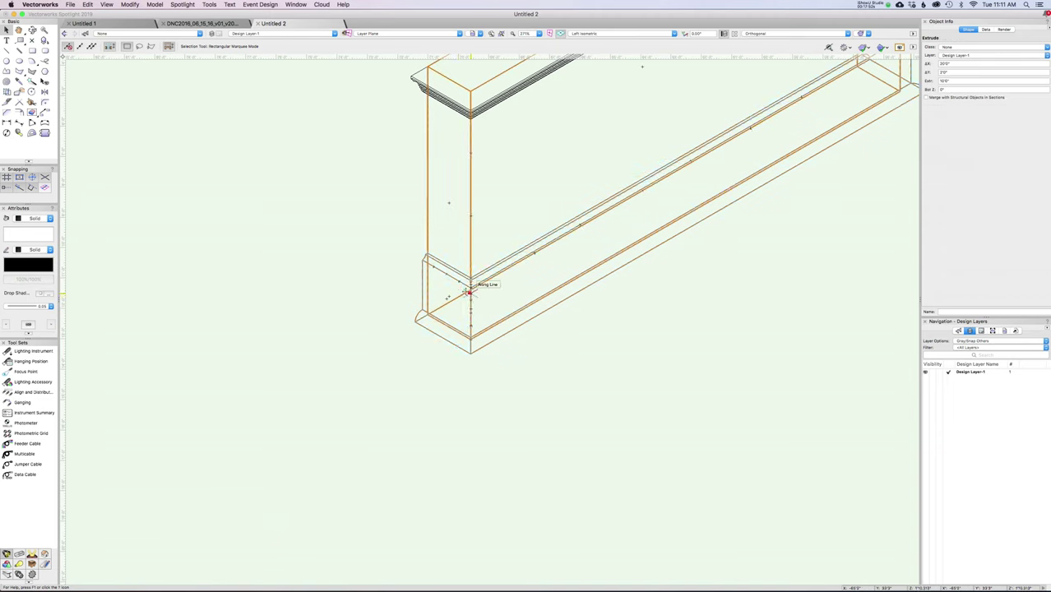
pyautogui.click(445, 271)
pyautogui.press('Delete')
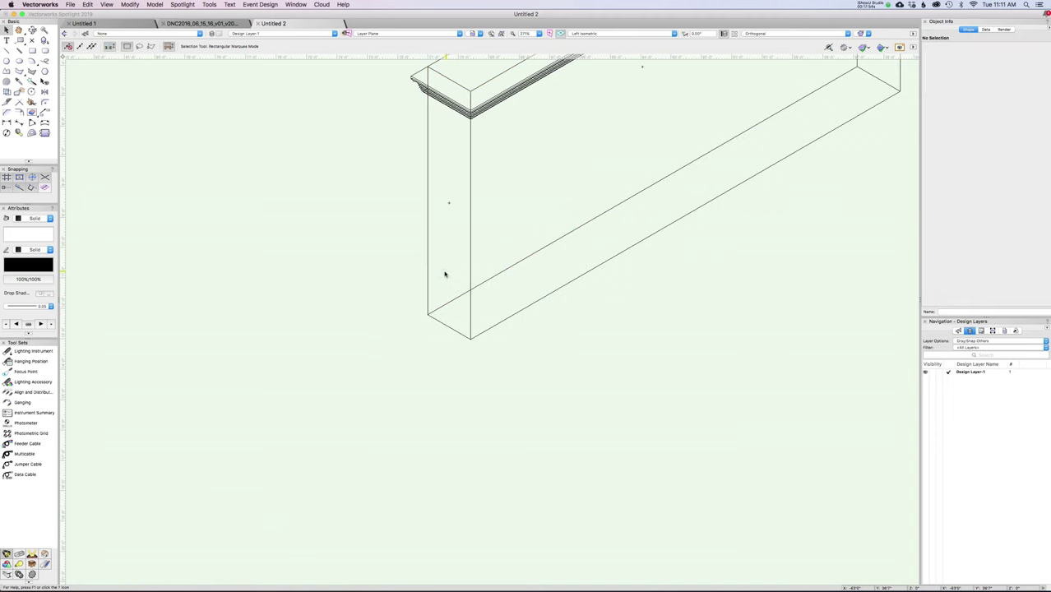
# Draw an open polygon along the wall's bottom edges, tracing the near end, the 20' long front and the far end
pyautogui.scroll(-4, 410, 258)
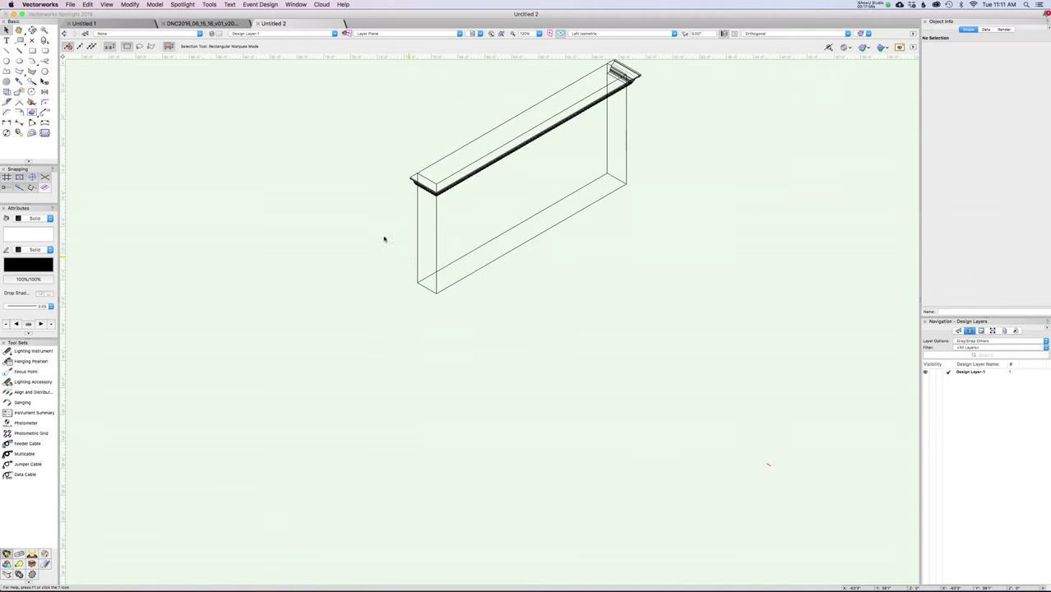
pyautogui.click(22, 72)
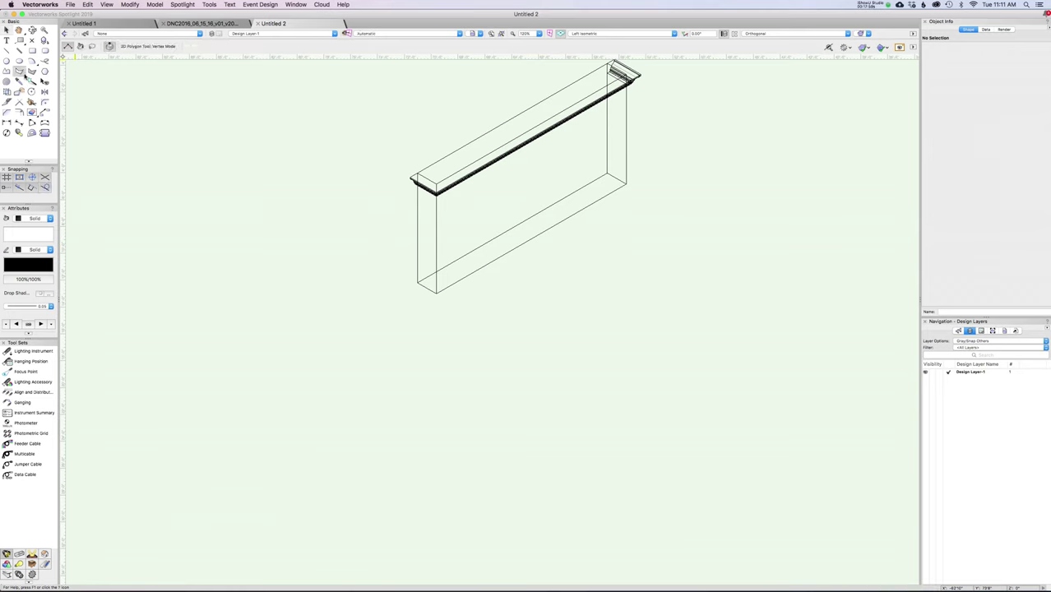
pyautogui.click(417, 282)
pyautogui.click(435, 292)
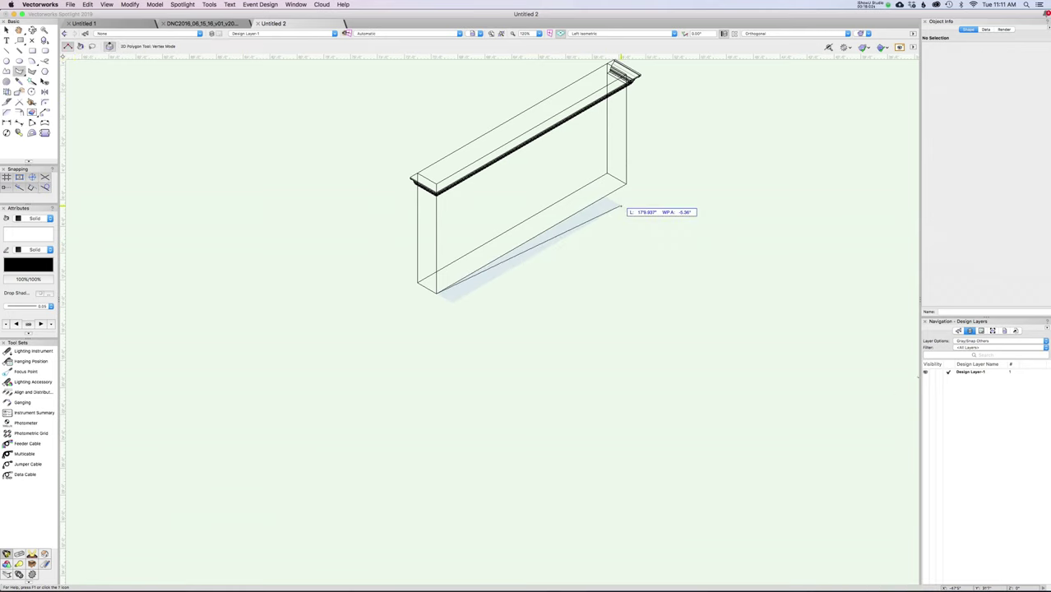
pyautogui.click(626, 182)
pyautogui.doubleClick(609, 174)
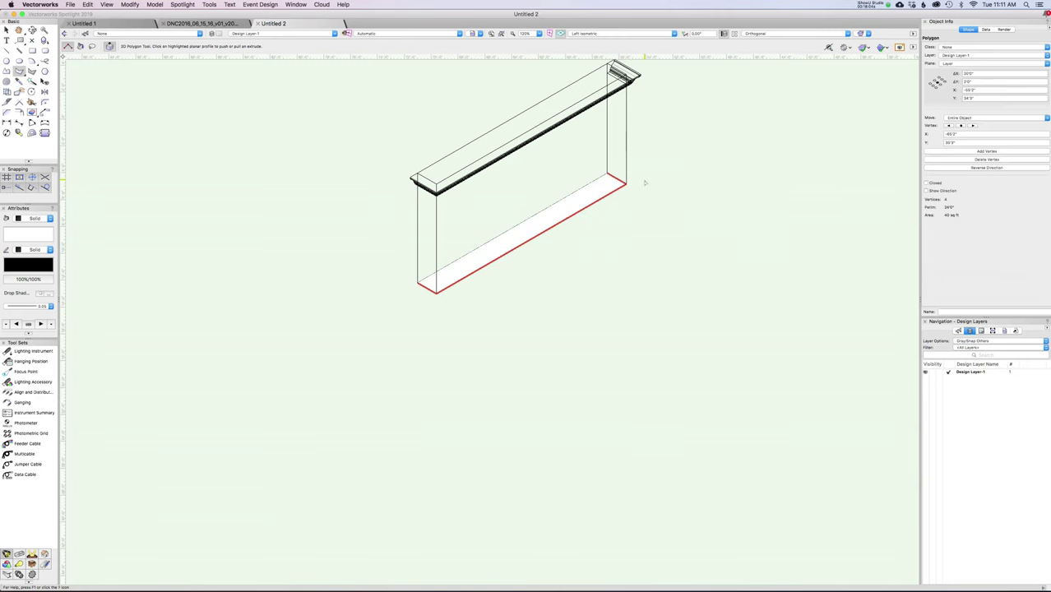
# Set the base path polygon's fill to None and its pen colour to bright green, and deselect it
pyautogui.click(31, 218)
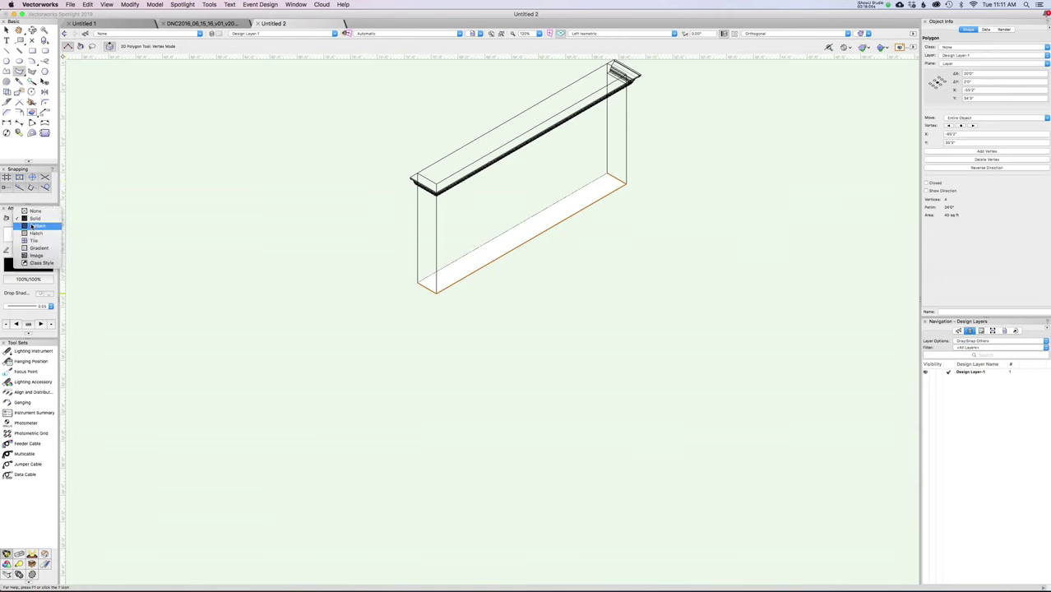
pyautogui.click(33, 220)
pyautogui.click(32, 221)
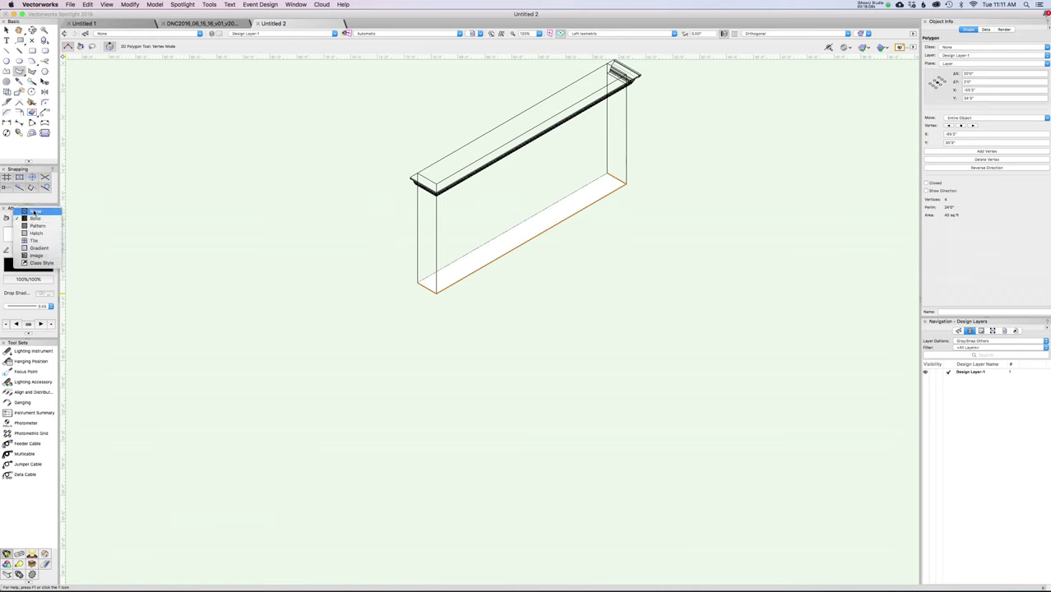
pyautogui.click(35, 212)
pyautogui.click(41, 268)
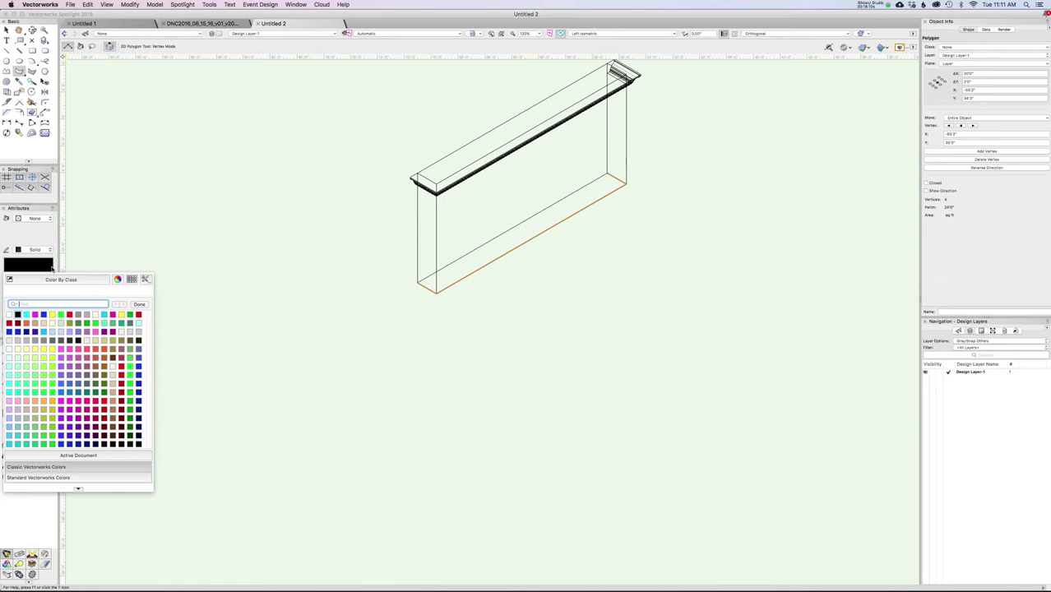
pyautogui.click(61, 314)
pyautogui.press('c')
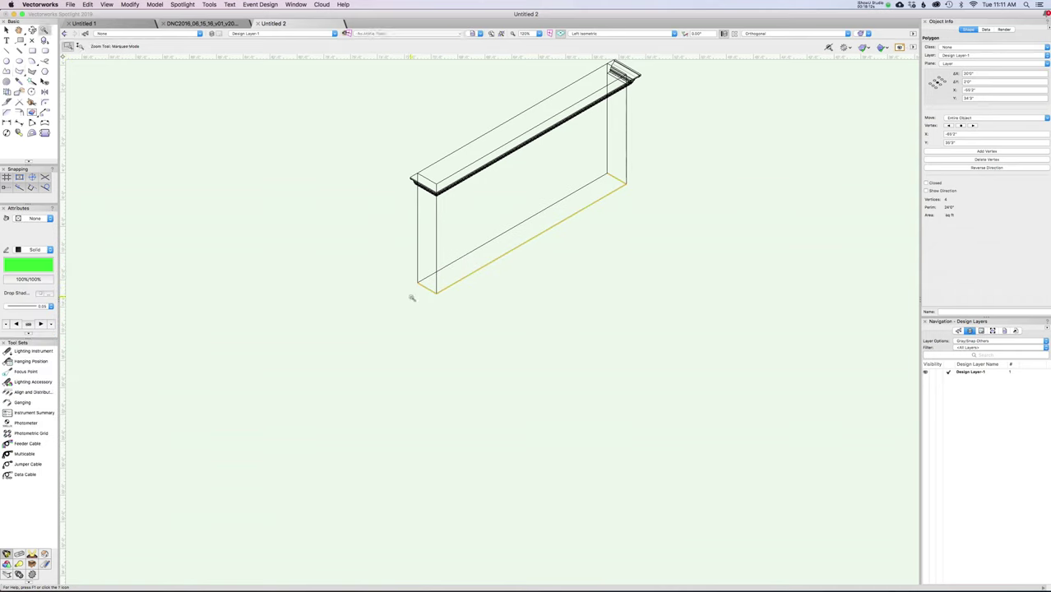
pyautogui.press('x')
pyautogui.press('x')
# In Front view, draw a 1" square outside the wall with its inner bottom corner on the wall's lower-left corner
pyautogui.scroll(2, 424, 292)
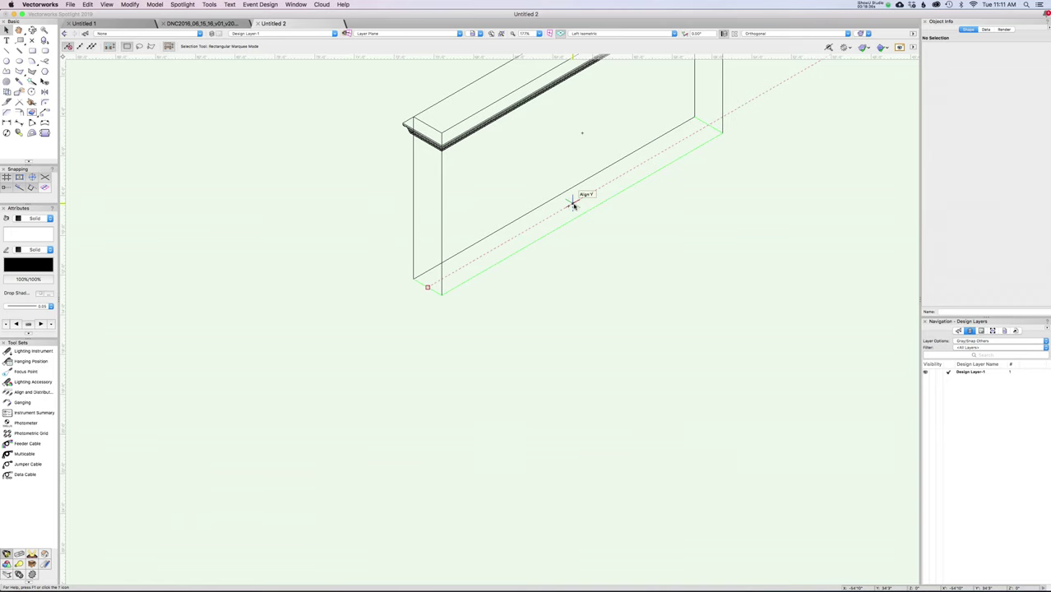
pyautogui.press('KP_2')
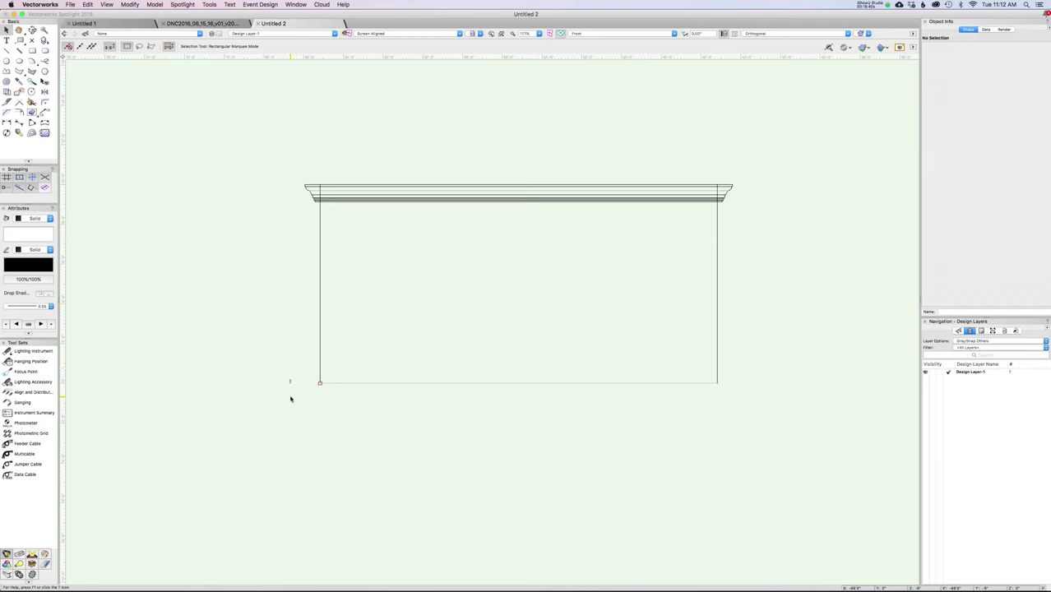
pyautogui.scroll(6, 300, 382)
pyautogui.scroll(2, 307, 382)
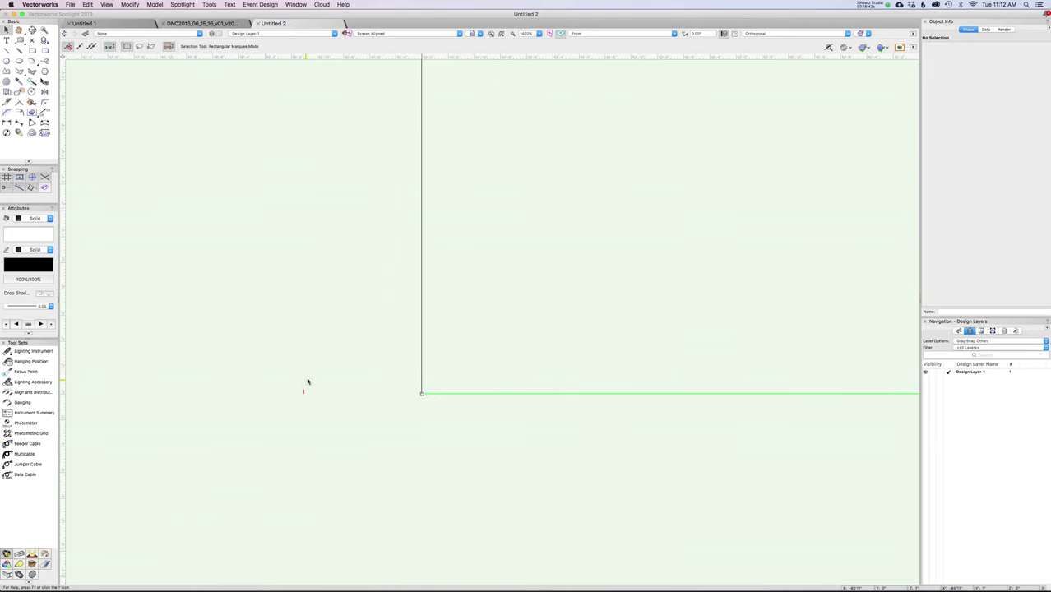
pyautogui.scroll(3, 433, 390)
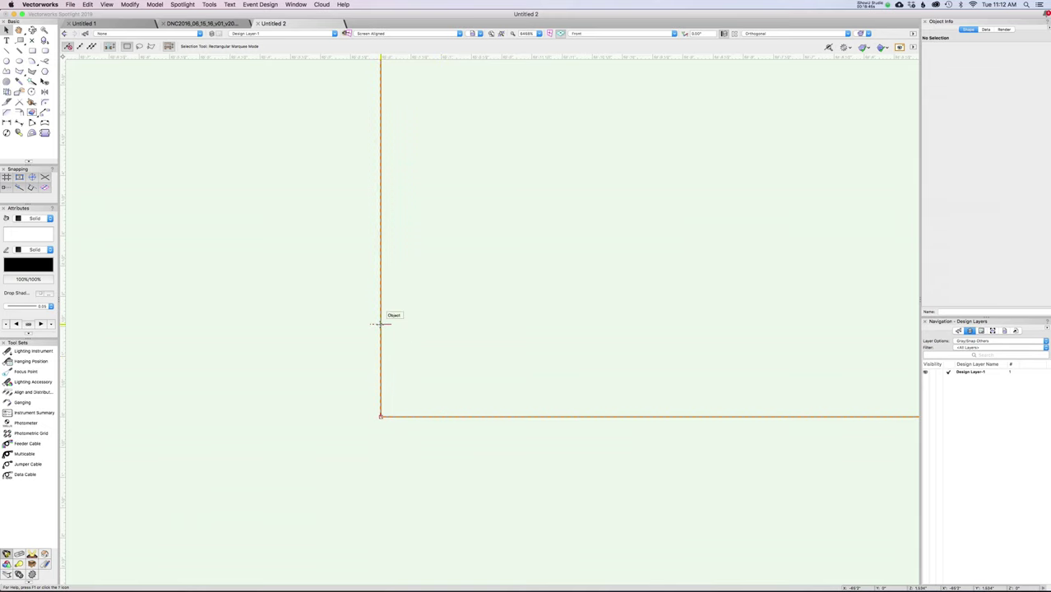
pyautogui.press('4')
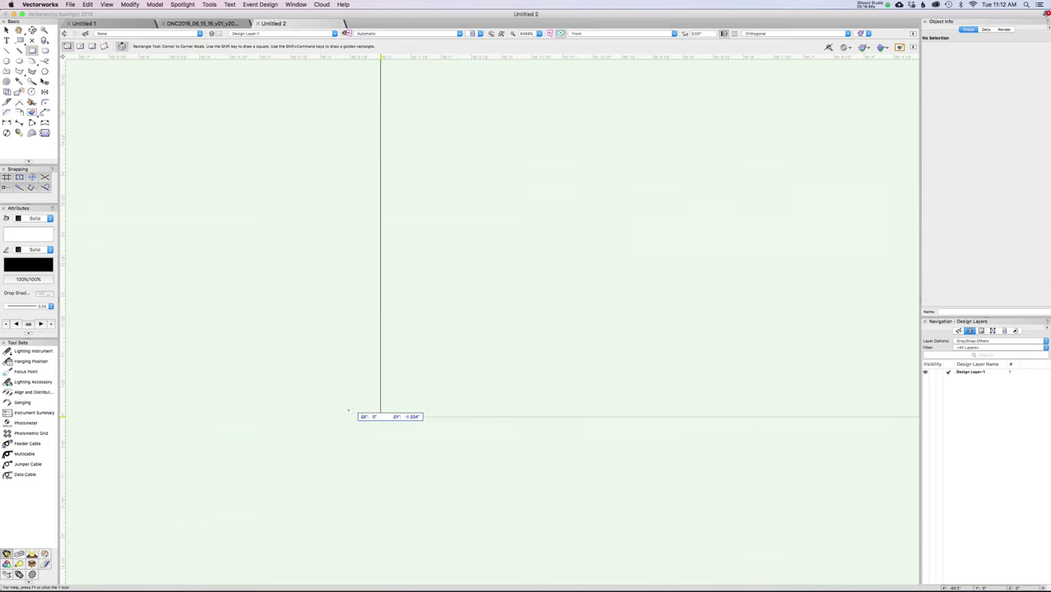
pyautogui.moveTo(348, 411); pyautogui.dragTo(430, 547)
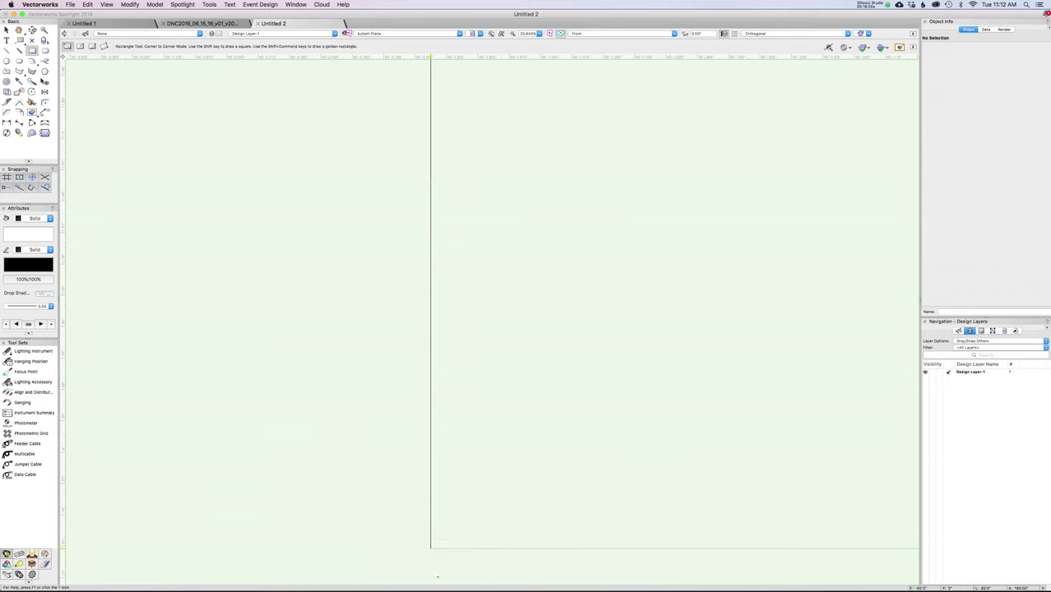
pyautogui.moveTo(430, 547); pyautogui.dragTo(282, 277)
pyautogui.scroll(-2, 334, 285)
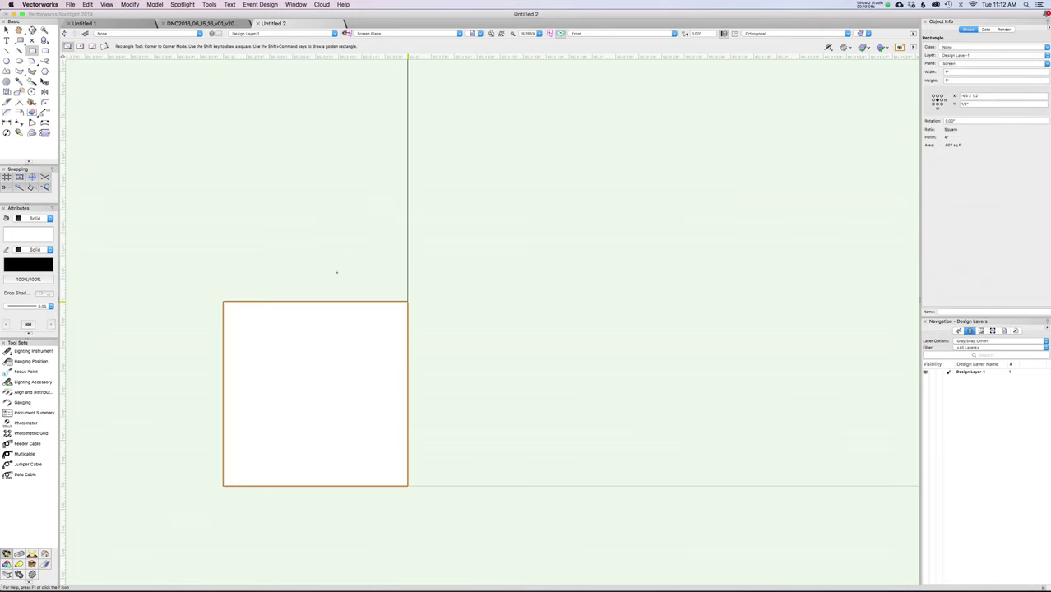
pyautogui.press('x')
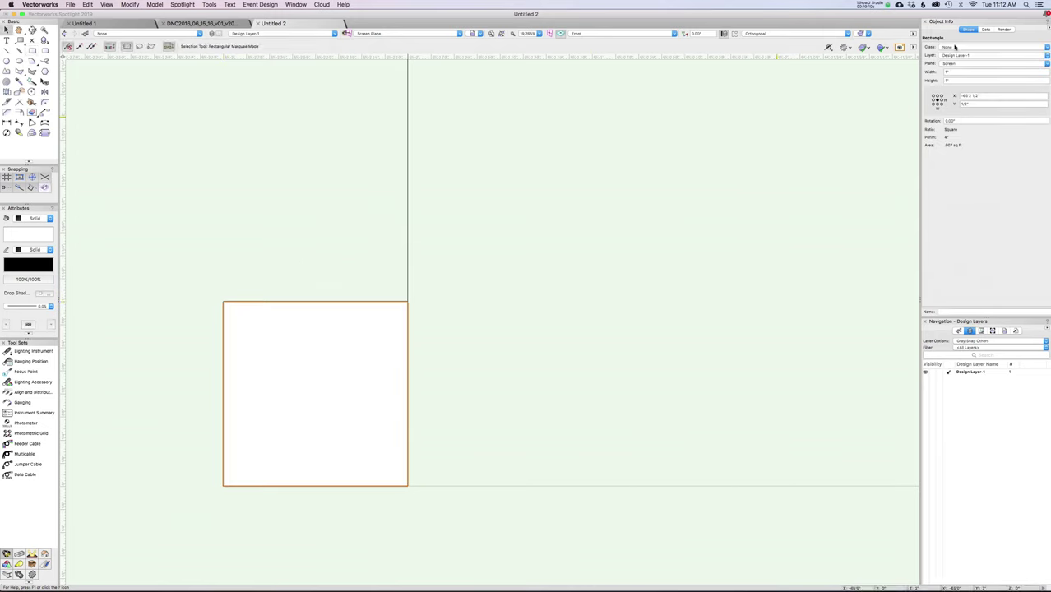
# Set the small square's height to 8", keeping its bottom-right corner anchored at the wall's corner
pyautogui.scroll(-3, 580, 105)
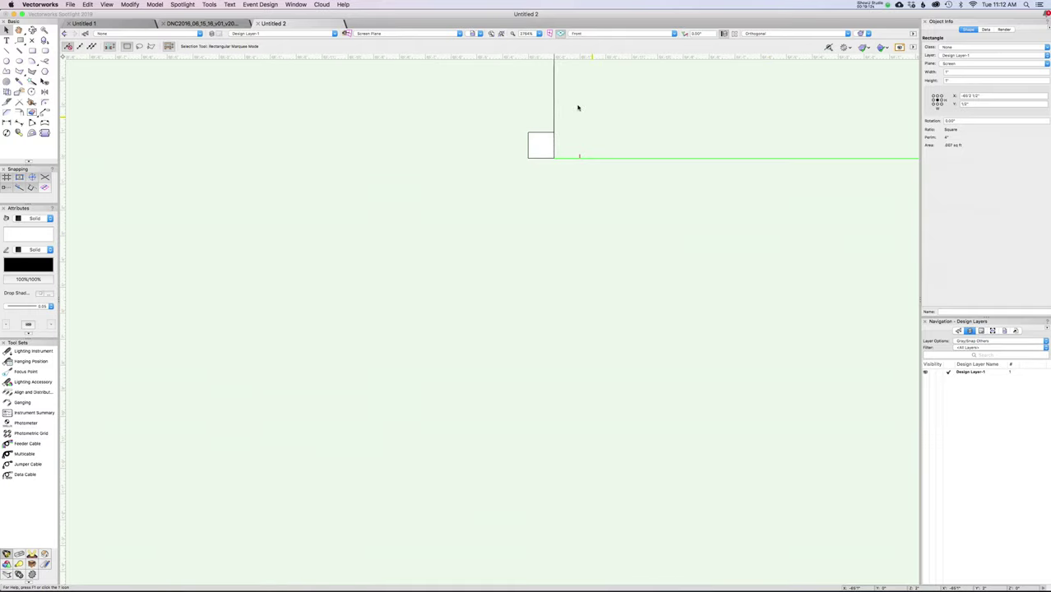
pyautogui.moveTo(598, 105); pyautogui.dragTo(435, 335, button='middle')
pyautogui.scroll(-1, 436, 335)
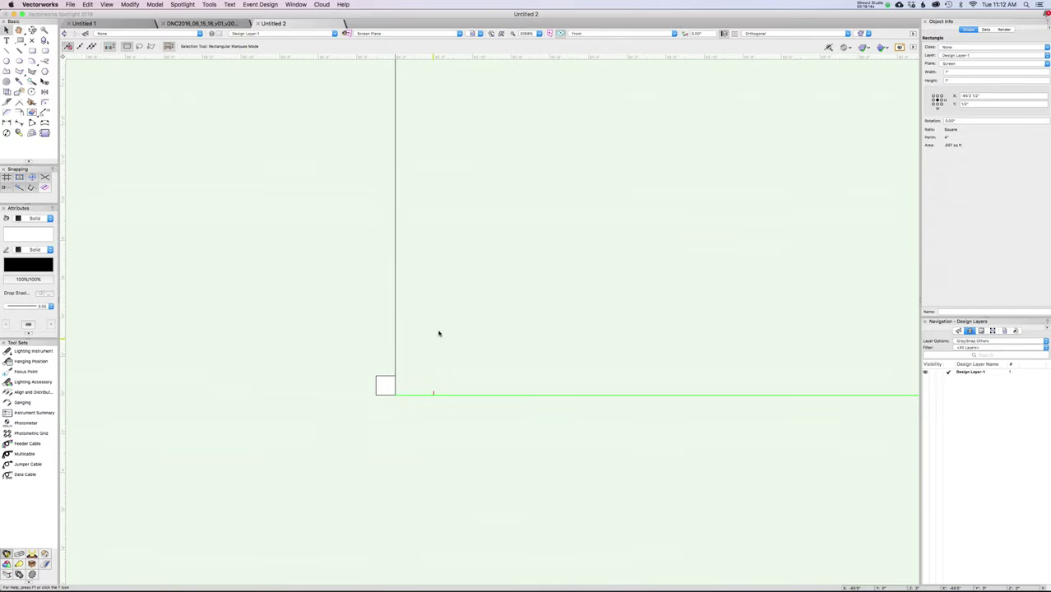
pyautogui.click(951, 83)
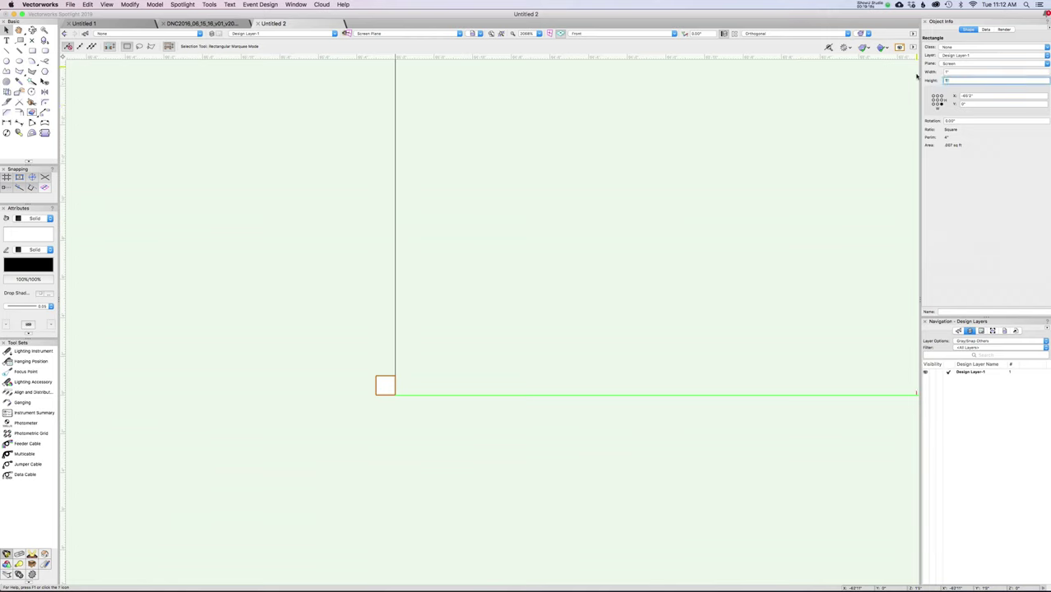
pyautogui.write('8')
pyautogui.press('Return')
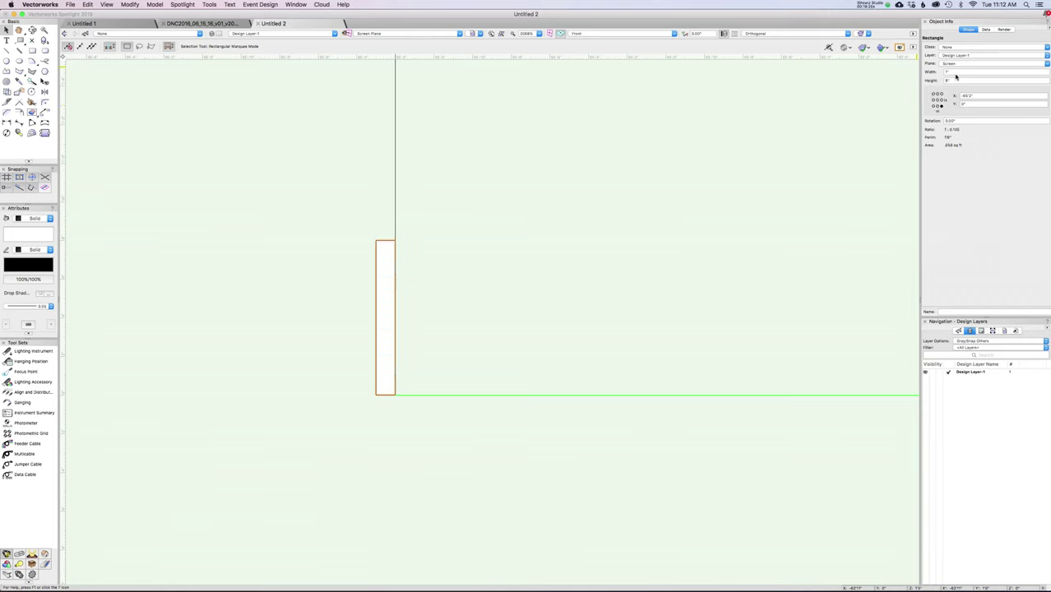
# Set the 8" tall rectangle's width to 1/2" and deselect it
pyautogui.click(956, 73)
pyautogui.write('1/2')
pyautogui.press('Return')
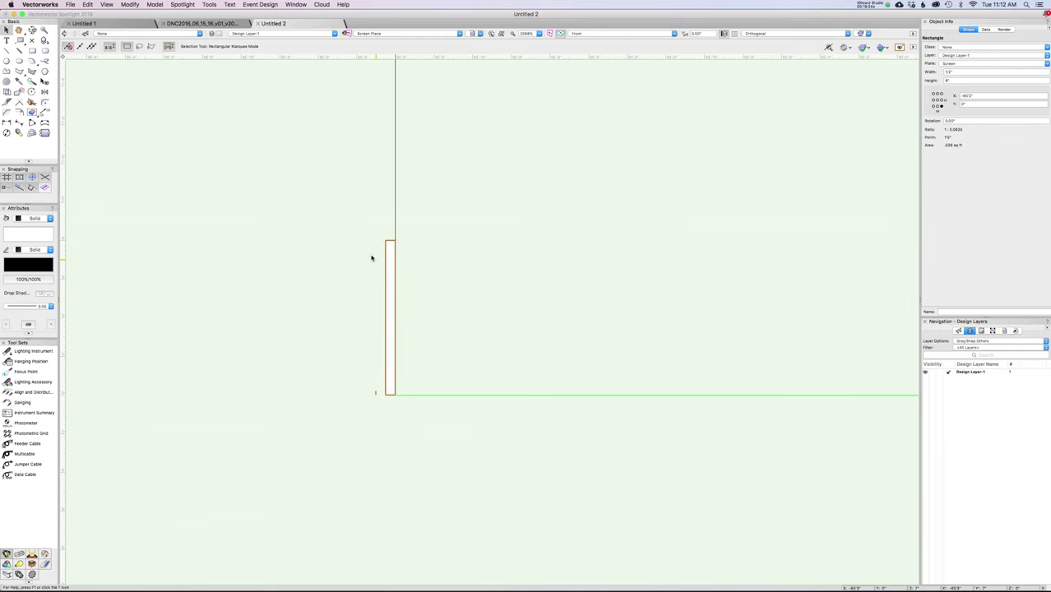
pyautogui.scroll(1, 371, 260)
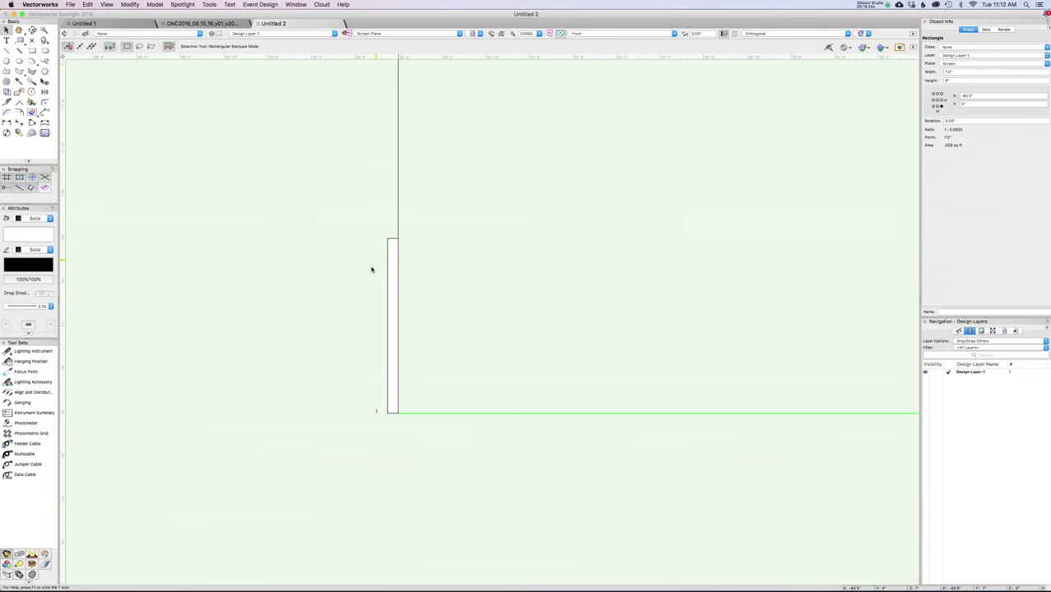
# Draw a quarter-circle arc with a 1" radius, centred on the rectangle's outer bottom corner and running from its outer side to the base line
pyautogui.click(31, 61)
pyautogui.scroll(5, 393, 438)
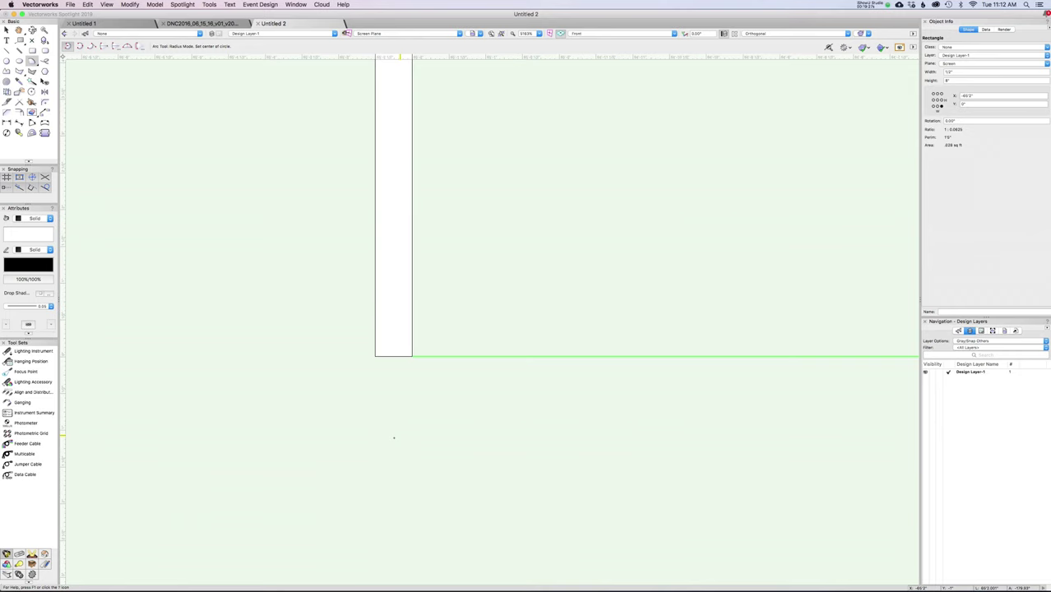
pyautogui.click(375, 355)
pyautogui.click(375, 283)
pyautogui.click(304, 355)
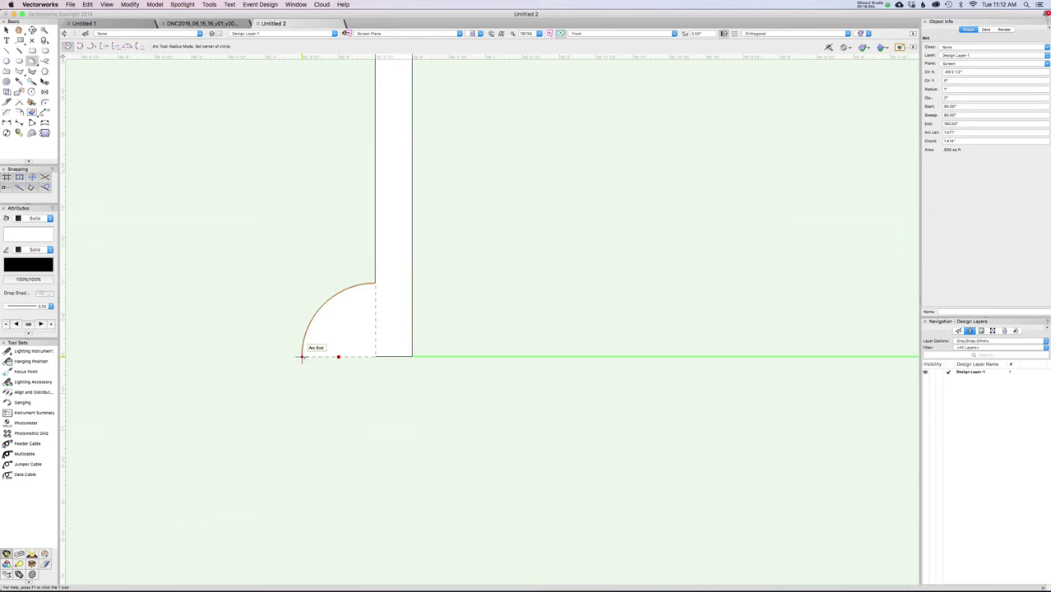
# Combine the quarter-circle arc and the rectangle with Add Surface and make the resulting polyline closed
pyautogui.press('x')
pyautogui.keyDown('shift'); pyautogui.click(382, 328); pyautogui.keyUp('shift')
pyautogui.rightClick(395, 322)
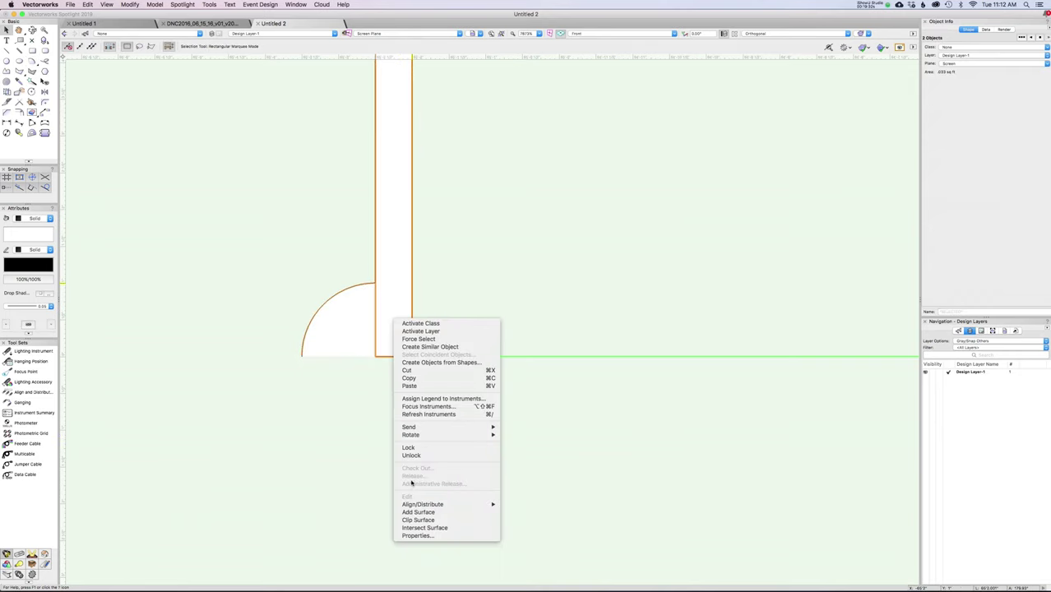
pyautogui.click(418, 511)
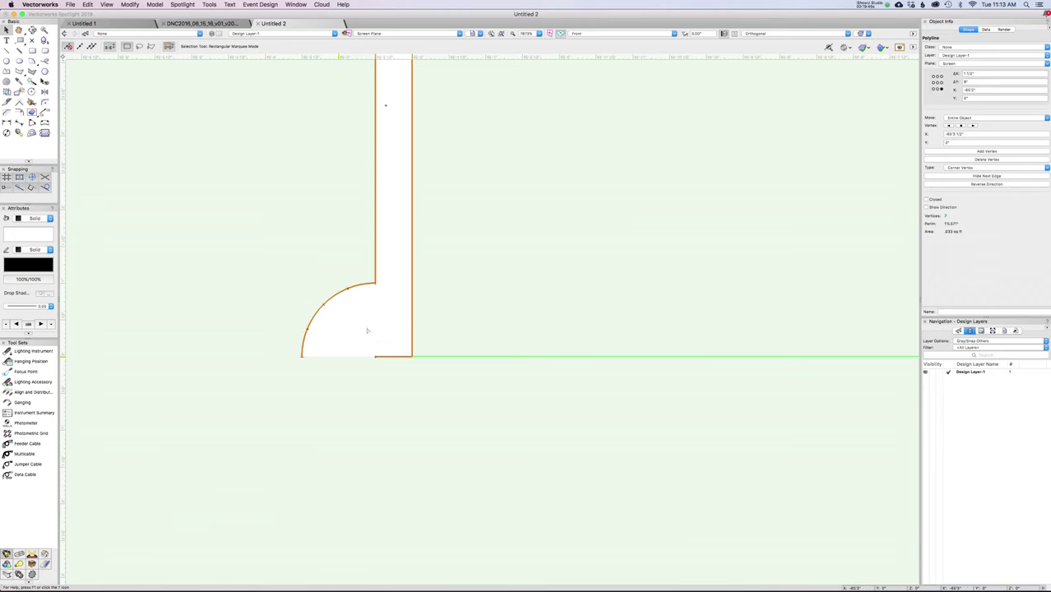
pyautogui.click(927, 199)
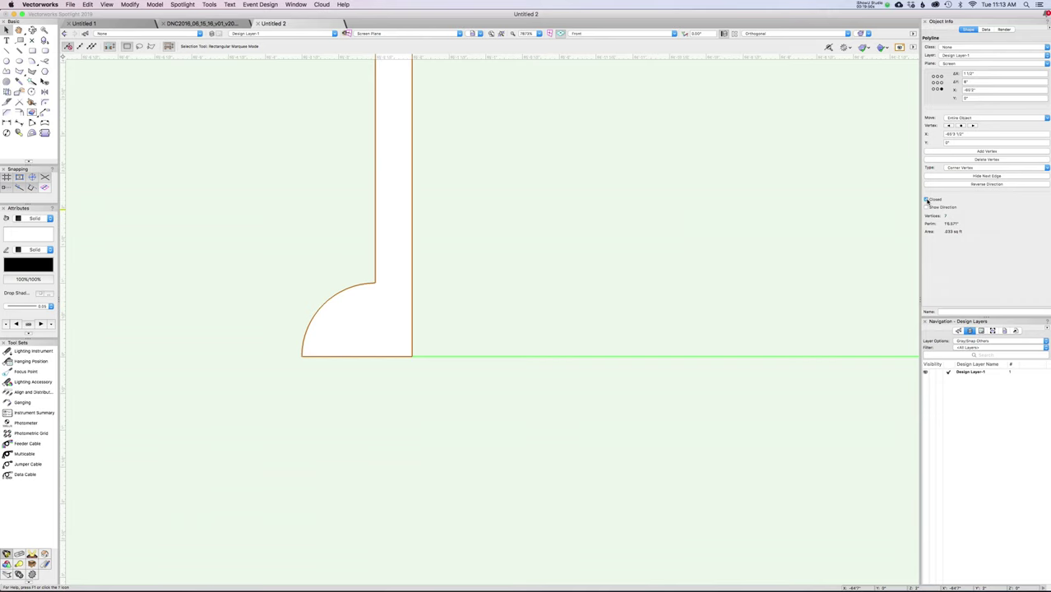
# Draw a circle with a 1/4" radius centred on the profile's outer top corner
pyautogui.scroll(10, 369, 281)
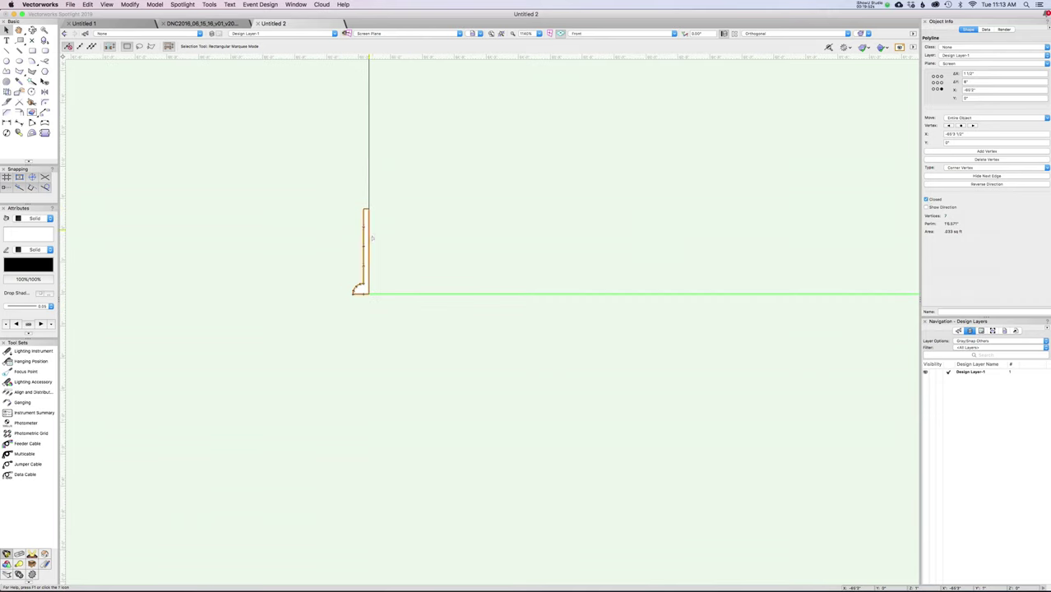
pyautogui.scroll(3, 355, 262)
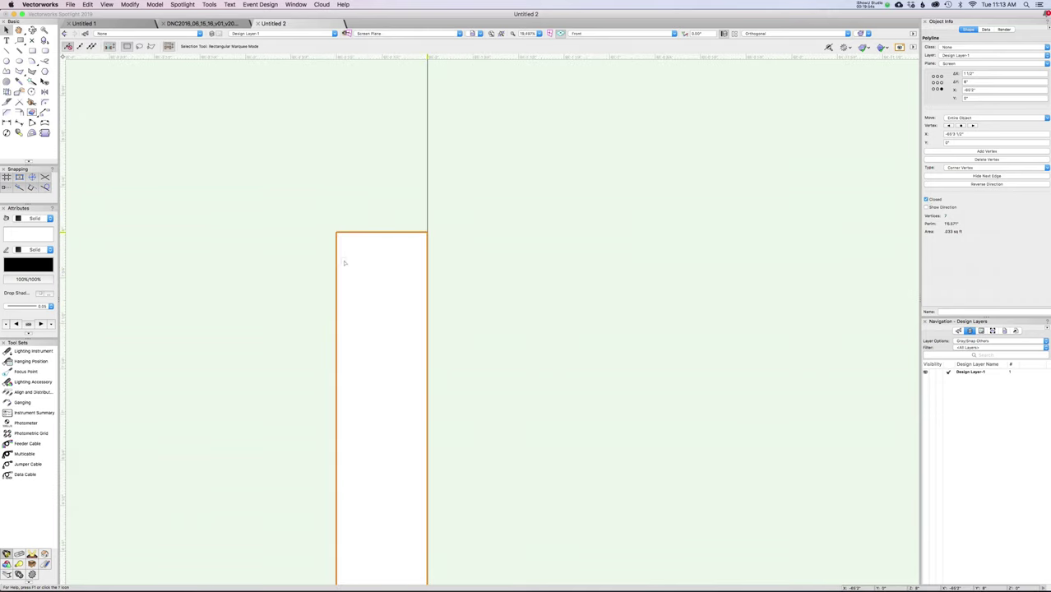
pyautogui.click(7, 61)
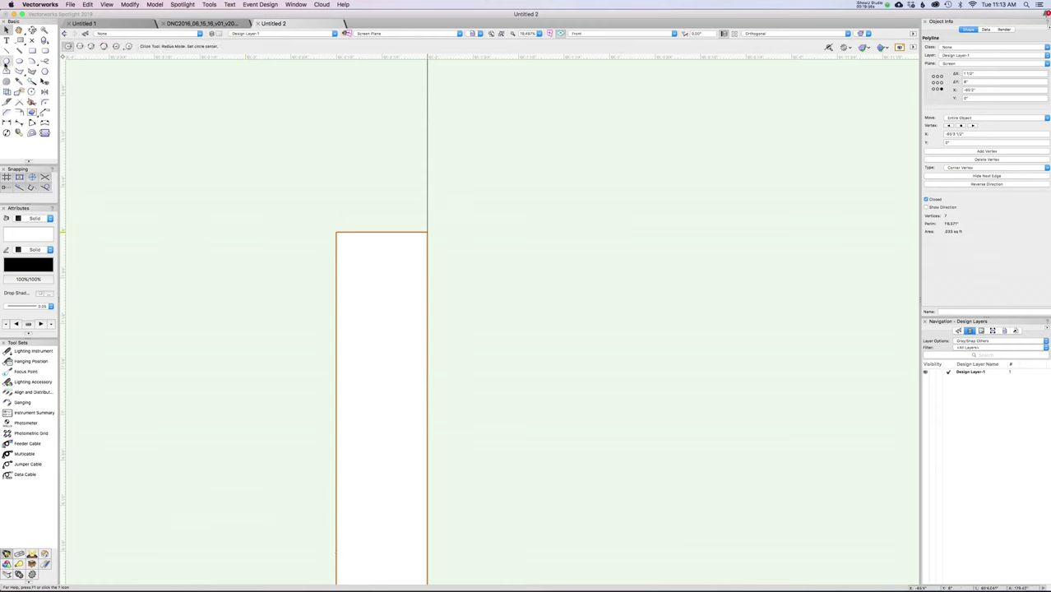
pyautogui.click(336, 232)
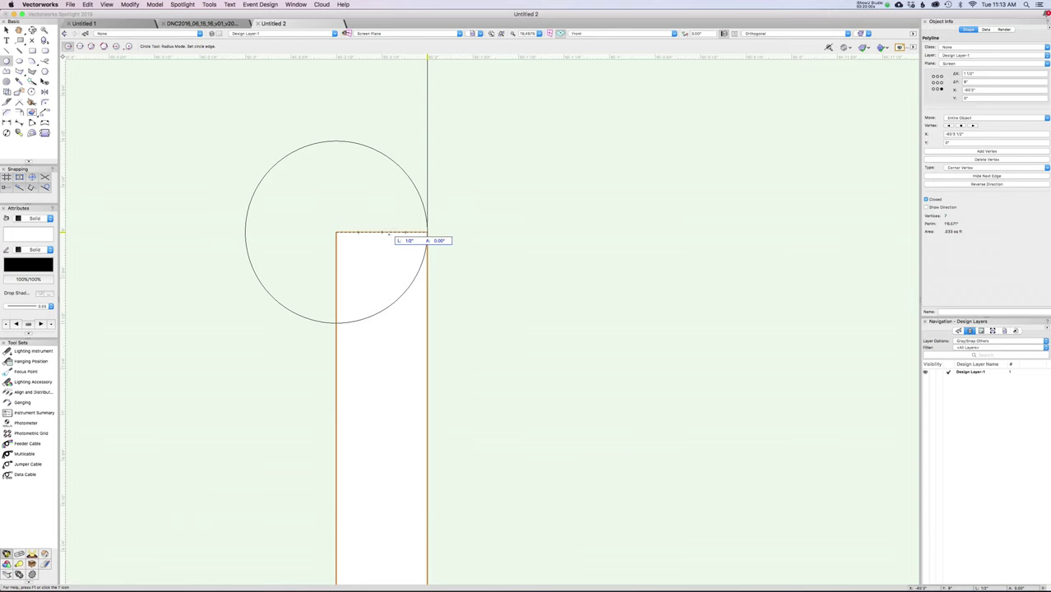
pyautogui.click(380, 233)
# Clip the profile's outer top corner with the circle using Clip Surface and delete the circle
pyautogui.press('x')
pyautogui.keyDown('shift'); pyautogui.click(398, 268); pyautogui.keyUp('shift')
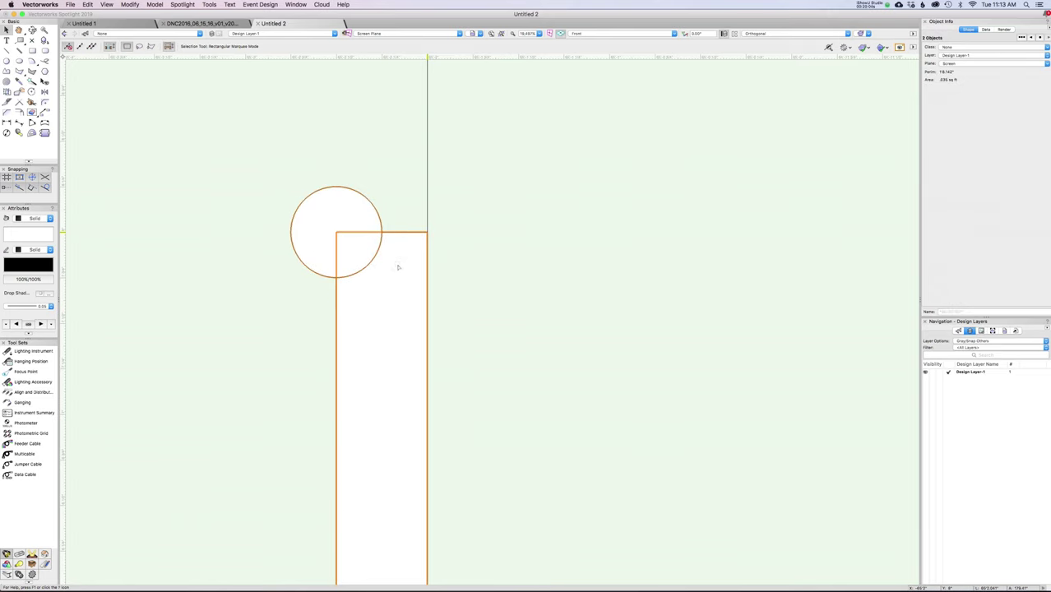
pyautogui.rightClick(398, 268)
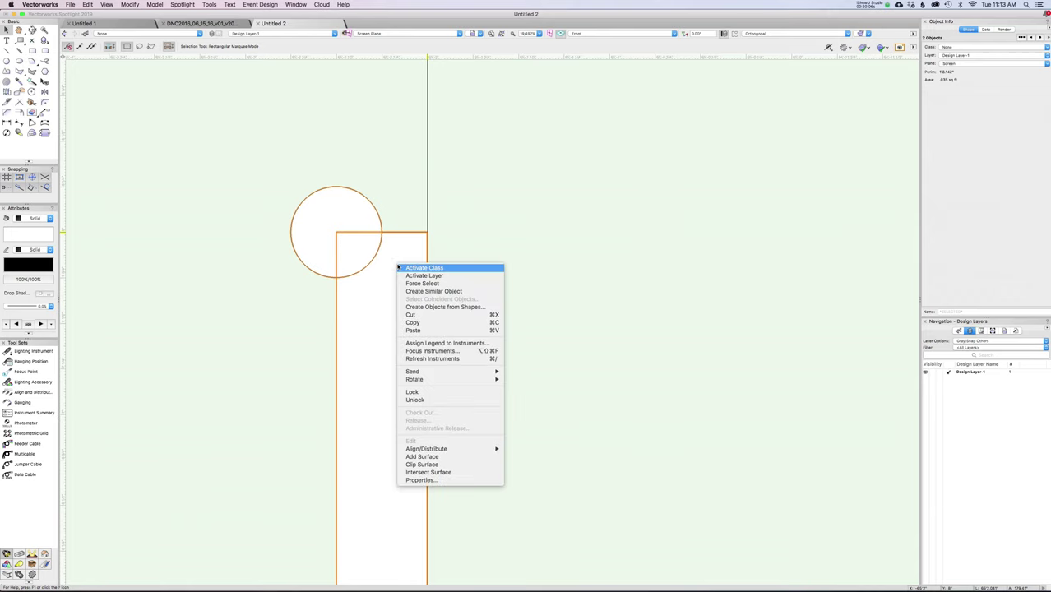
pyautogui.click(436, 466)
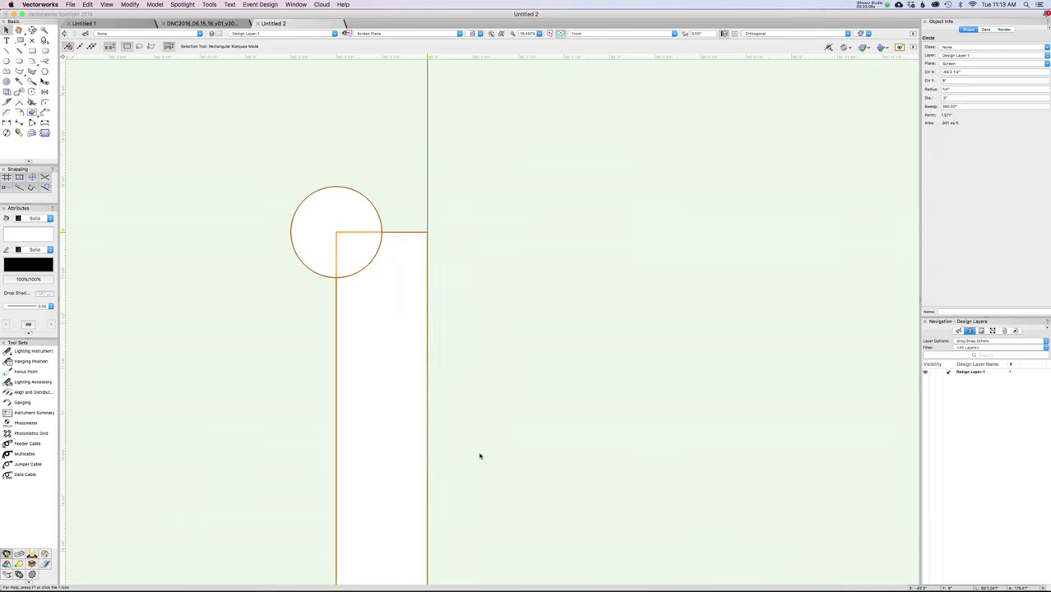
pyautogui.press('Delete')
# In Top/Plan view, move the screen-plane profile so its inner bottom corner sits on the green path's back-left end
pyautogui.scroll(-5, 366, 255)
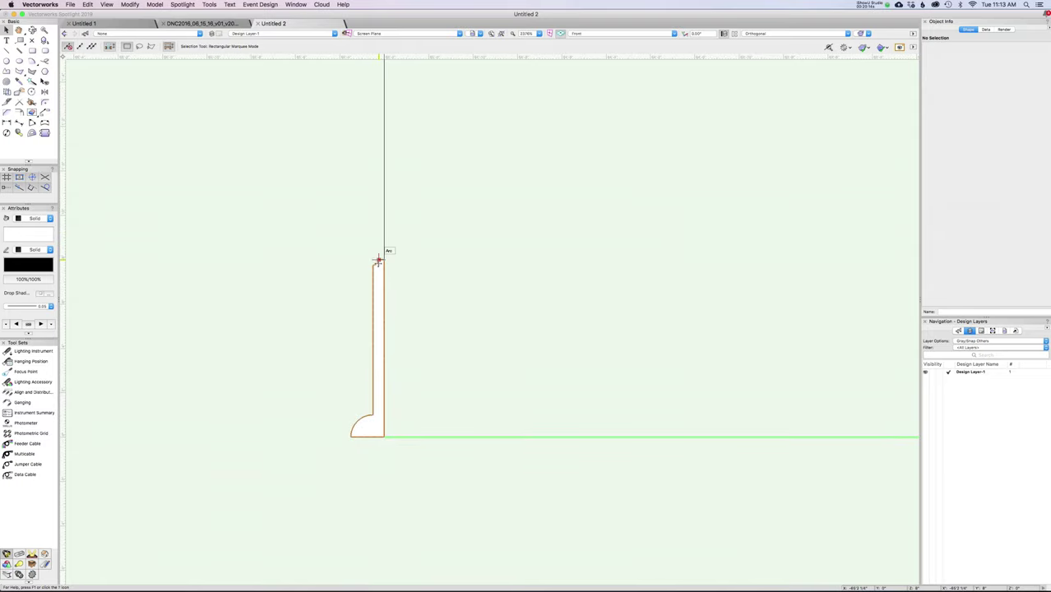
pyautogui.press('super+1')
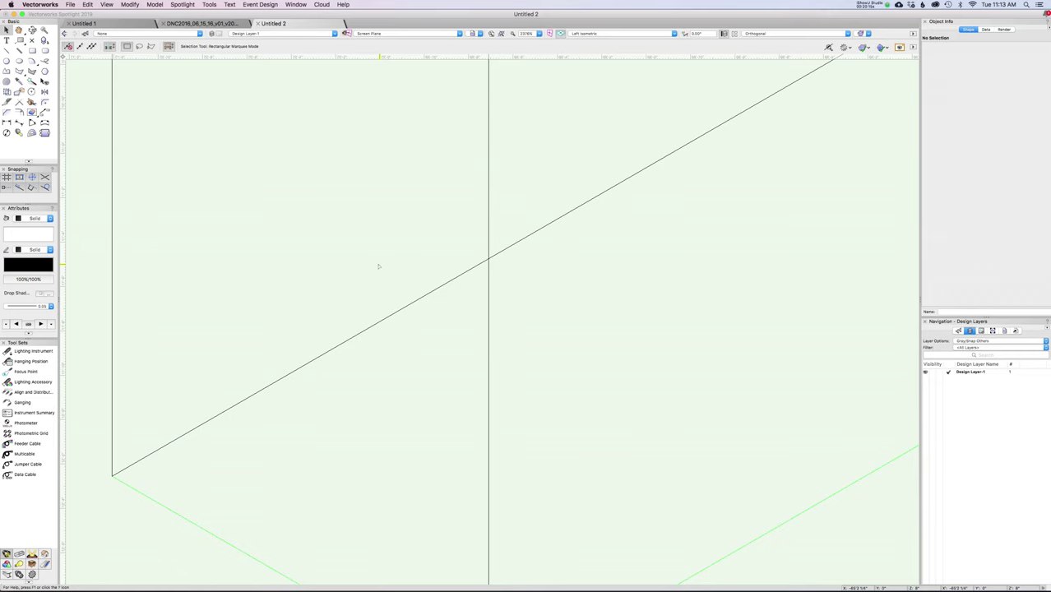
pyautogui.scroll(-5, 378, 266)
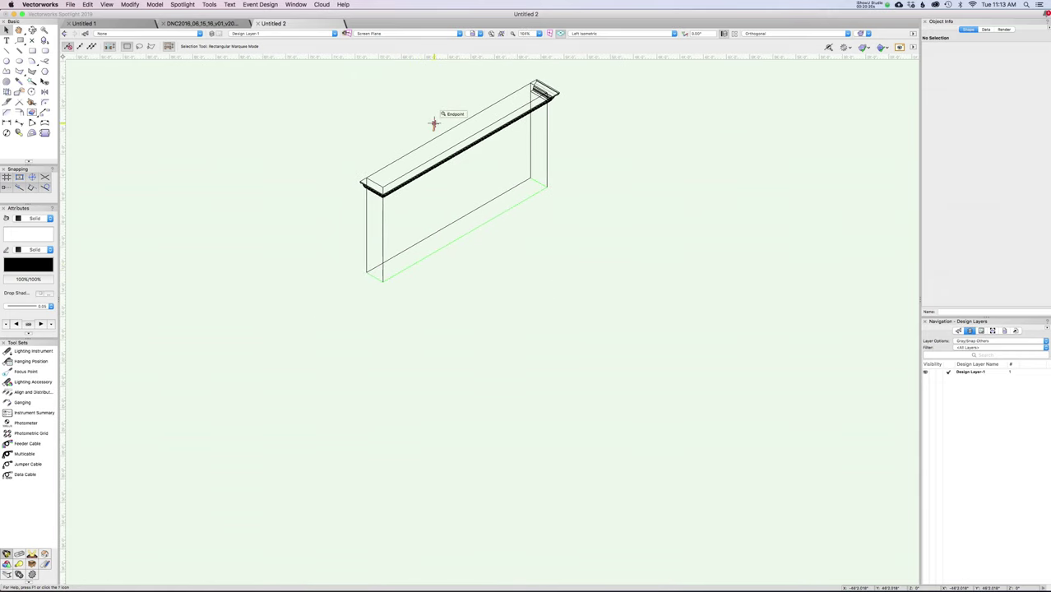
pyautogui.scroll(2, 433, 123)
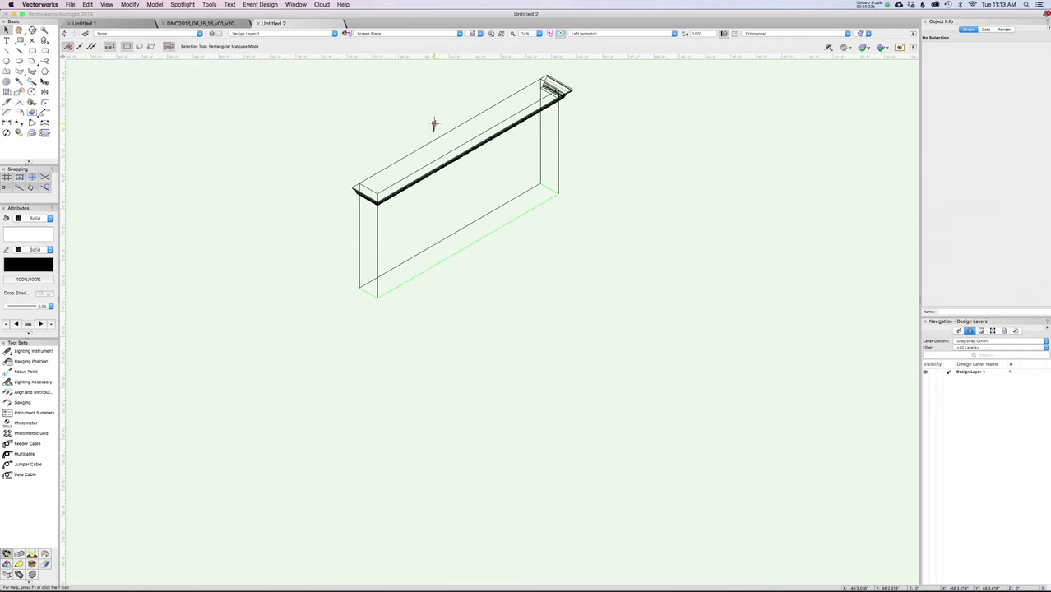
pyautogui.press('2')
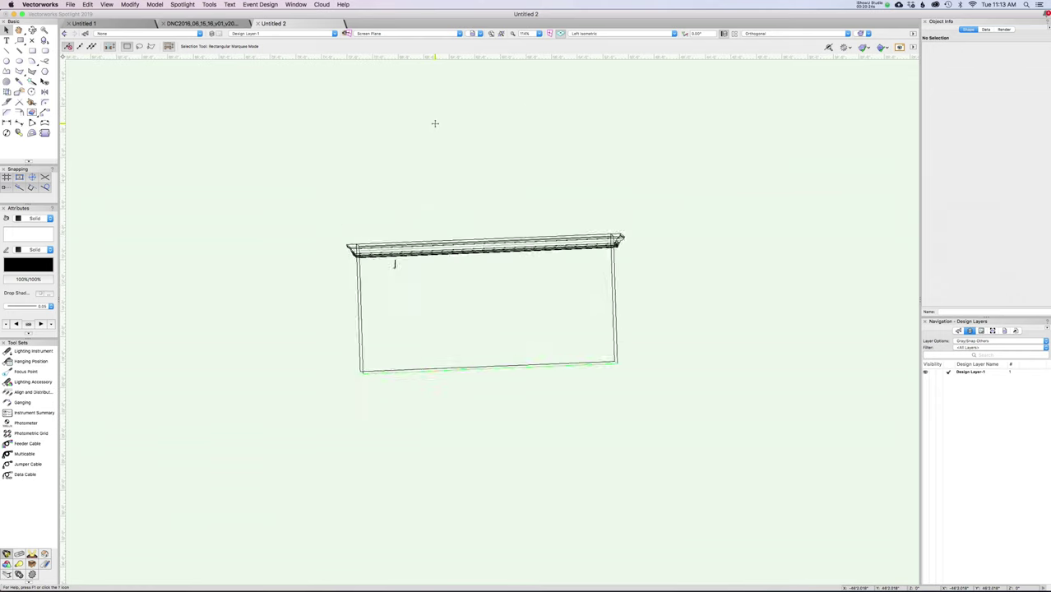
pyautogui.press('0')
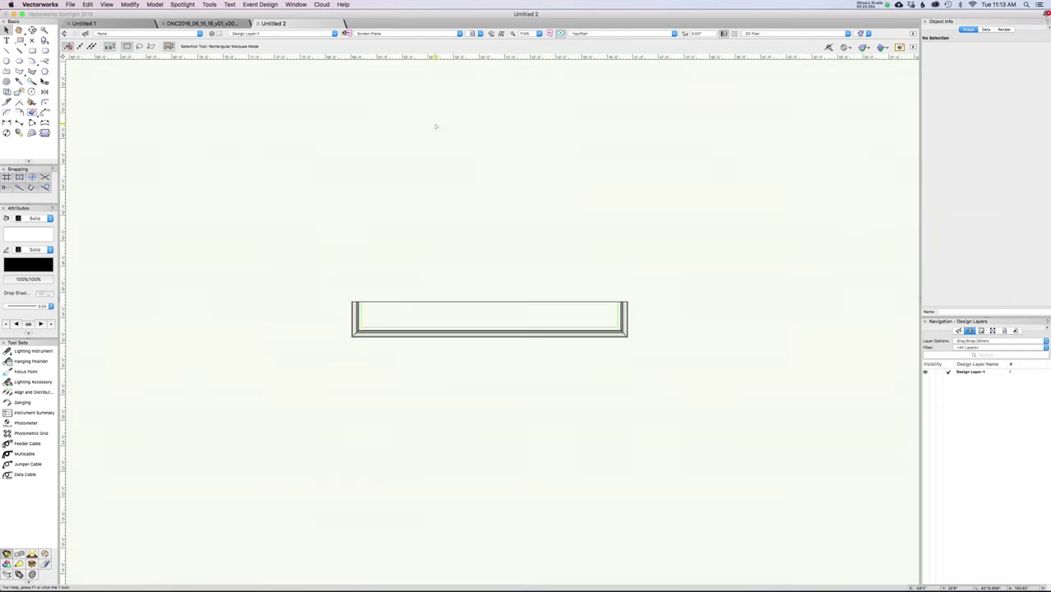
pyautogui.scroll(-5, 457, 262)
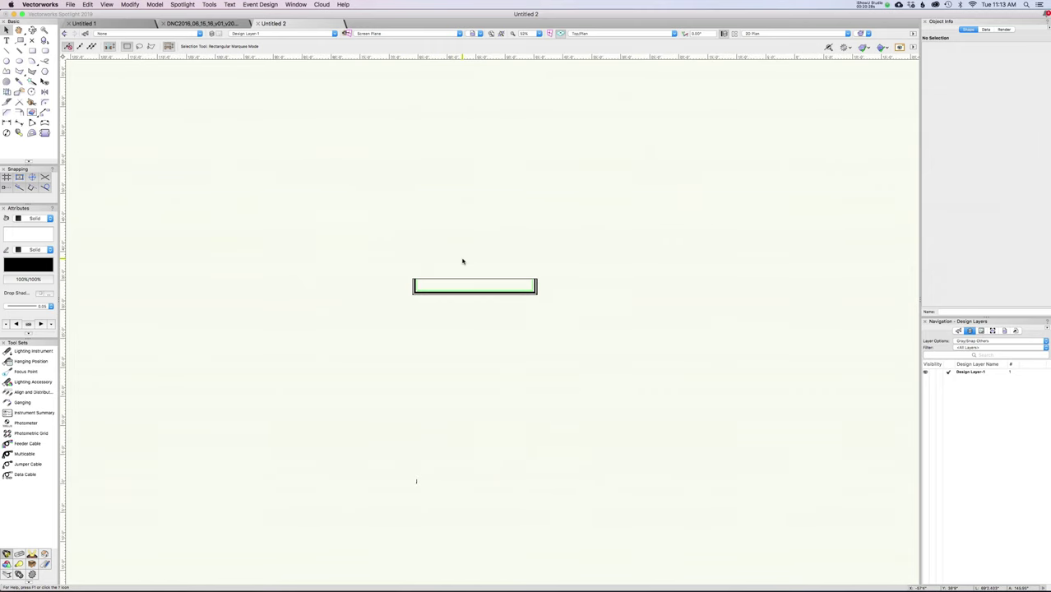
pyautogui.moveTo(369, 440); pyautogui.dragTo(470, 506)
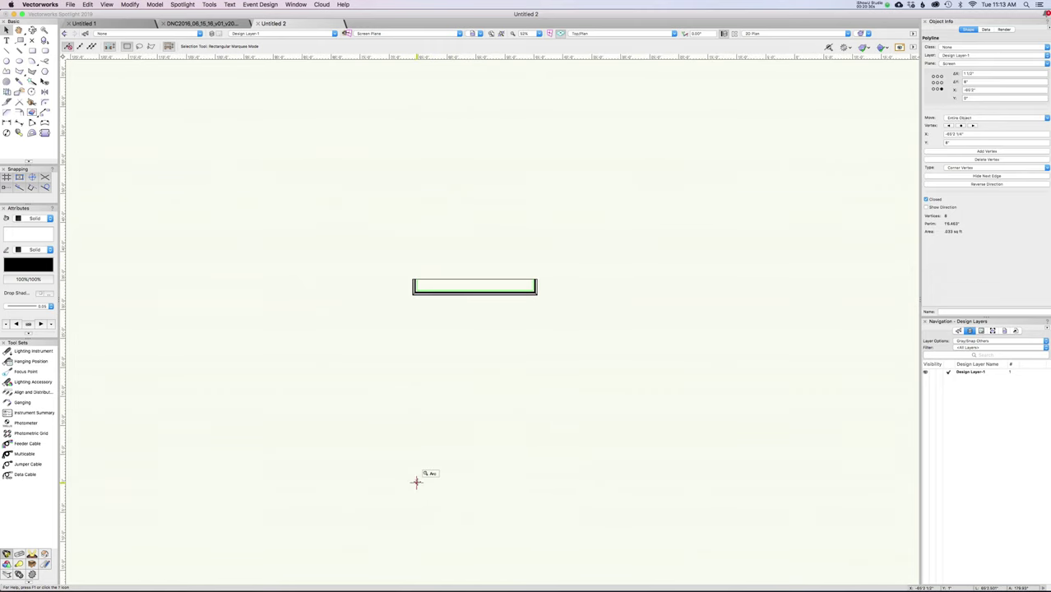
pyautogui.moveTo(416, 481); pyautogui.dragTo(415, 297)
pyautogui.scroll(6, 417, 278)
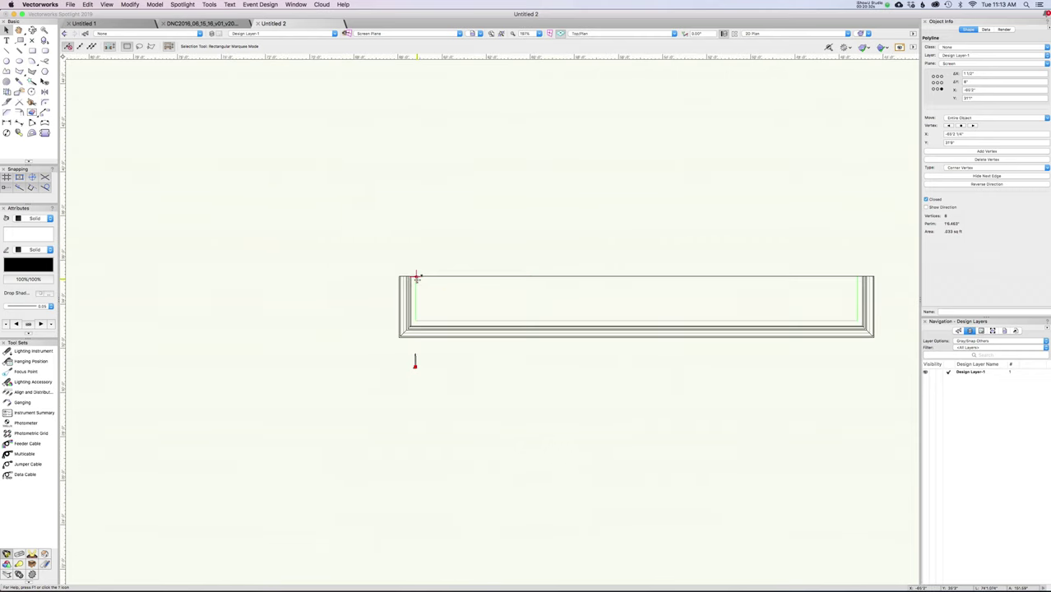
pyautogui.scroll(4, 423, 292)
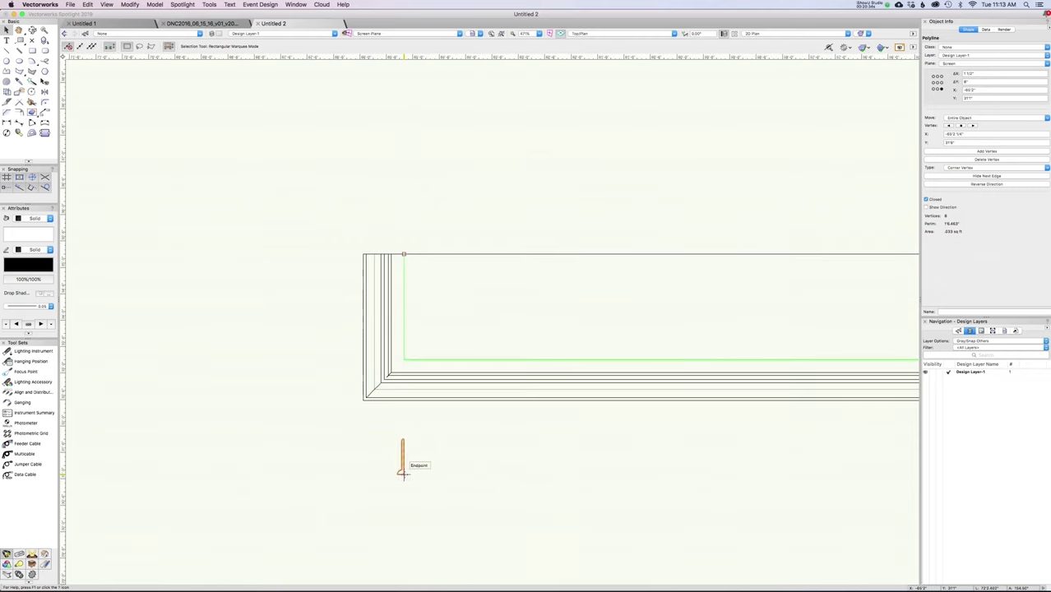
pyautogui.moveTo(402, 473); pyautogui.dragTo(403, 253)
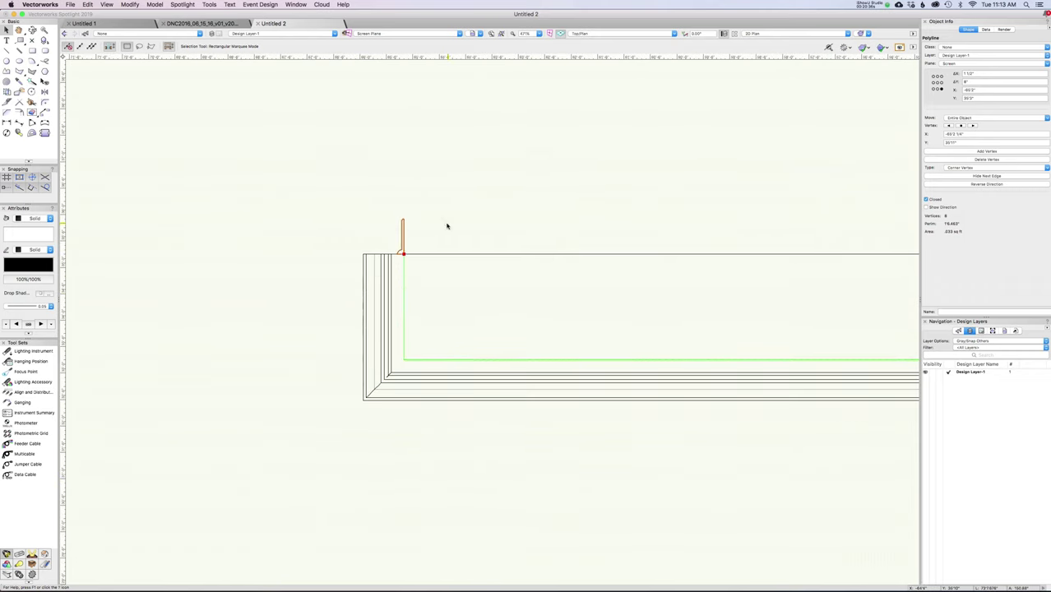
# In Front view, move the profile so its inner bottom corner sits on the wall's lower-left corner
pyautogui.press('KP_2')
pyautogui.scroll(-10, 468, 252)
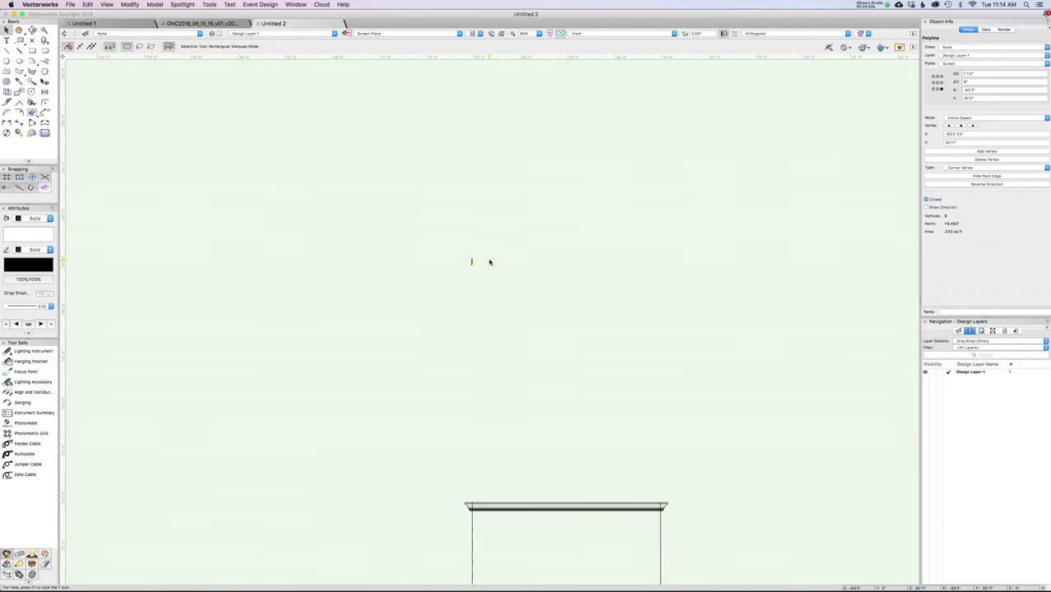
pyautogui.moveTo(471, 258); pyautogui.dragTo(474, 167, button='middle')
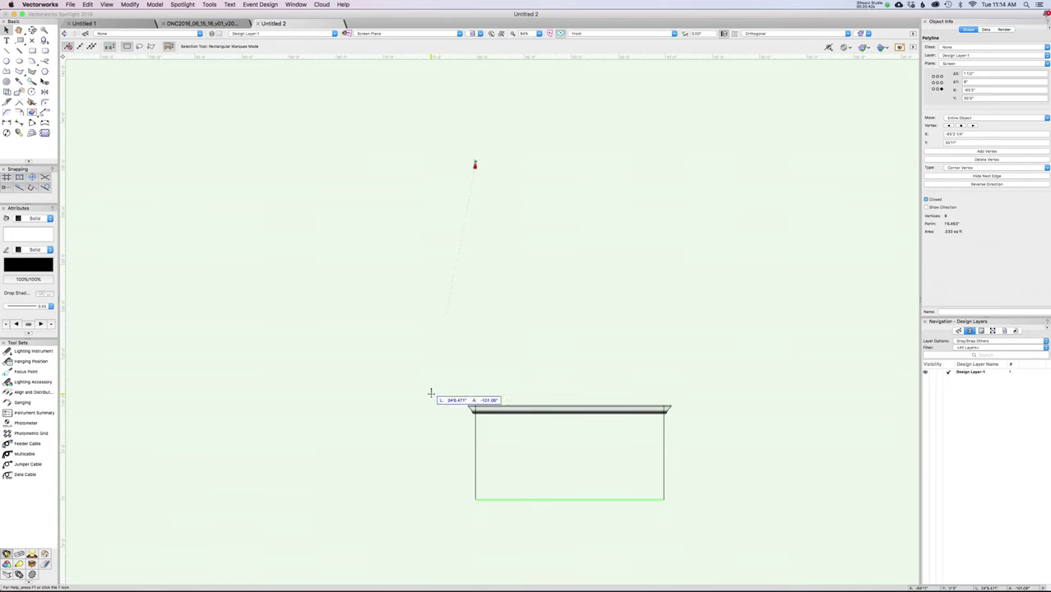
pyautogui.scroll(6, 466, 503)
pyautogui.moveTo(465, 503); pyautogui.dragTo(442, 371, button='middle')
pyautogui.moveTo(297, 370); pyautogui.dragTo(543, 403)
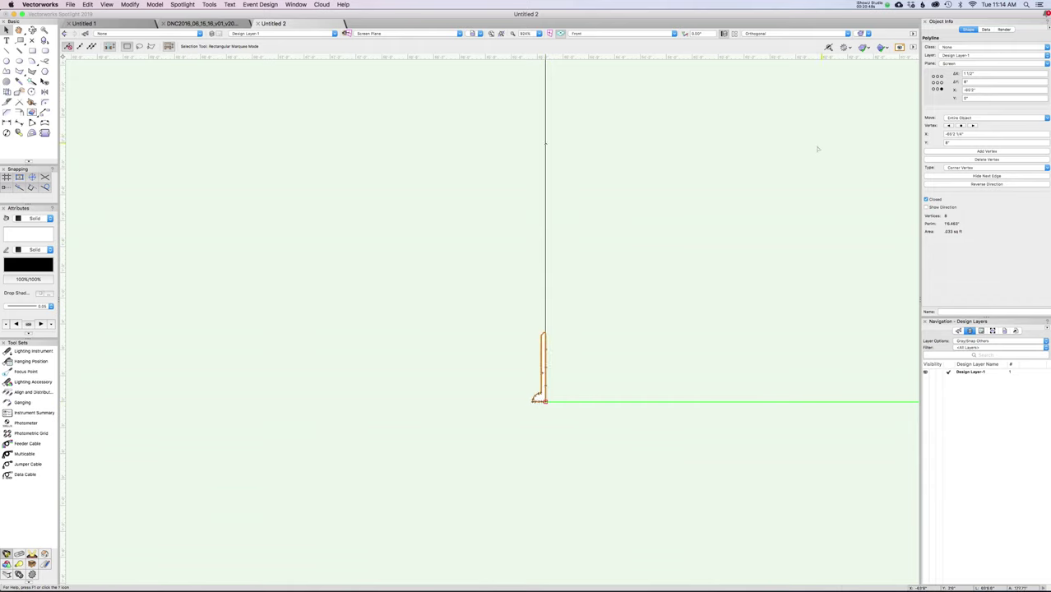
# Set the profile's plane to Working Plane and check its position in Left Isometric view
pyautogui.click(953, 65)
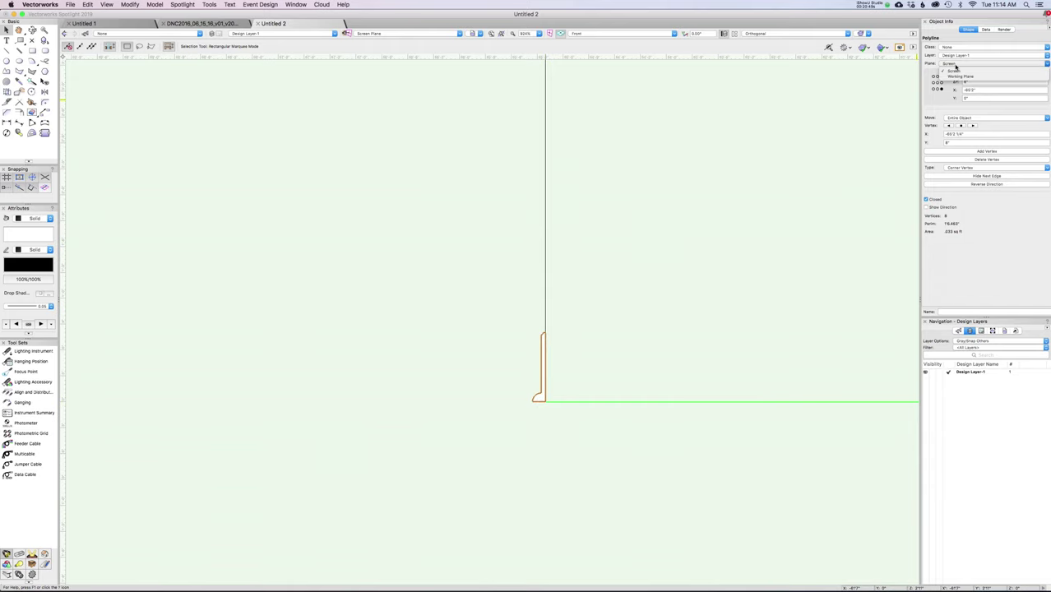
pyautogui.click(957, 76)
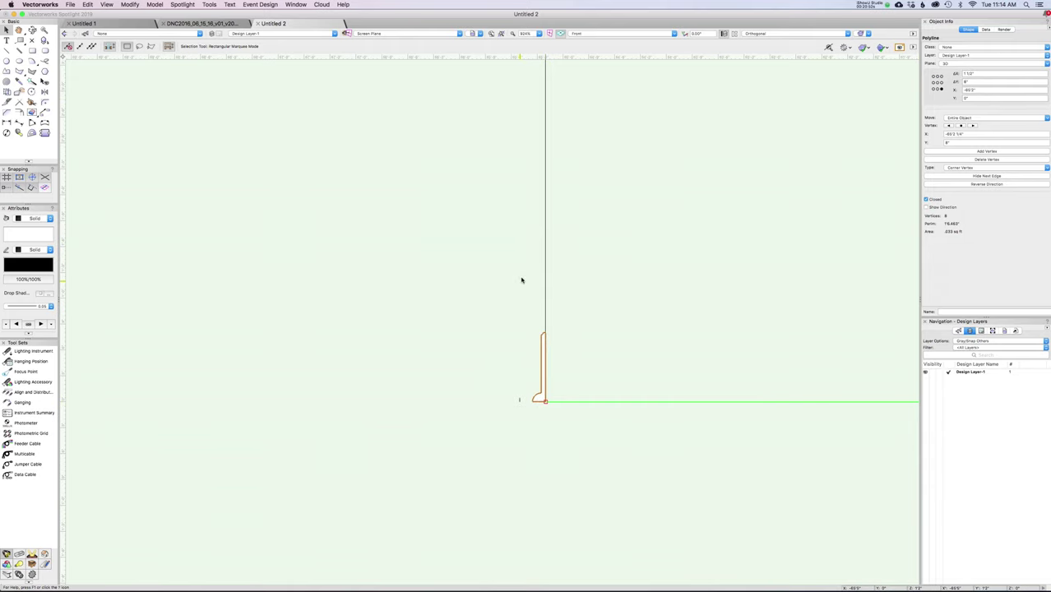
pyautogui.press('1')
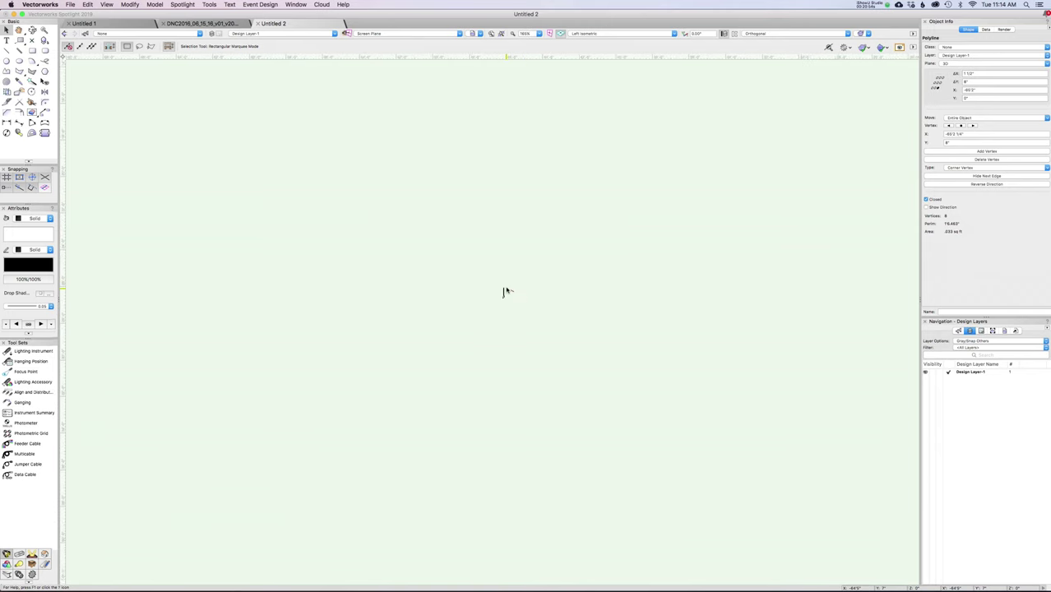
pyautogui.scroll(5, 504, 289)
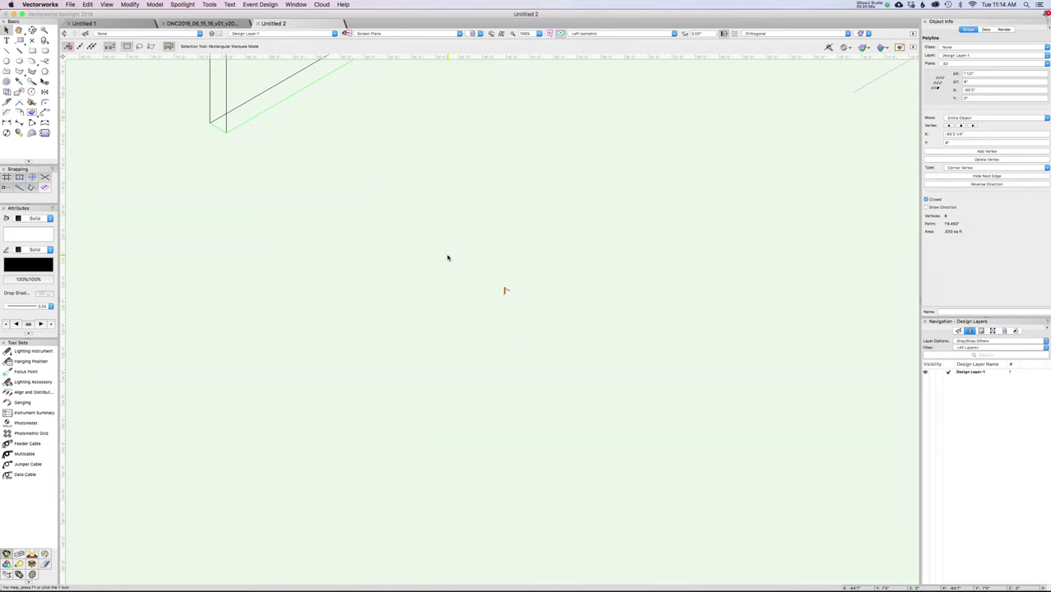
# In Top/Plan view, move the profile straight back to the wall's back edge at the green path's left end
pyautogui.press('0')
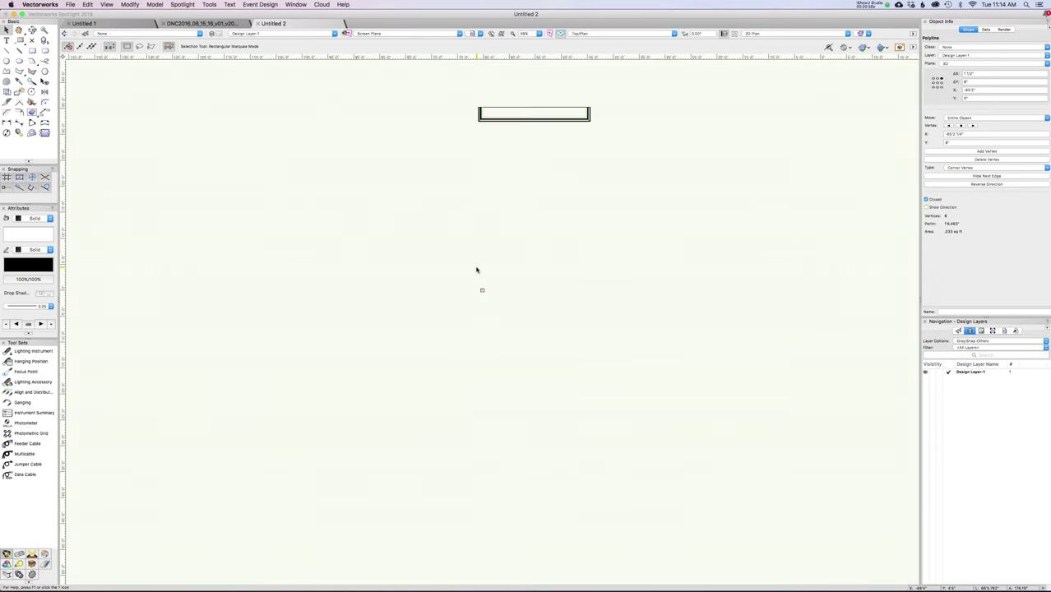
pyautogui.click(481, 289)
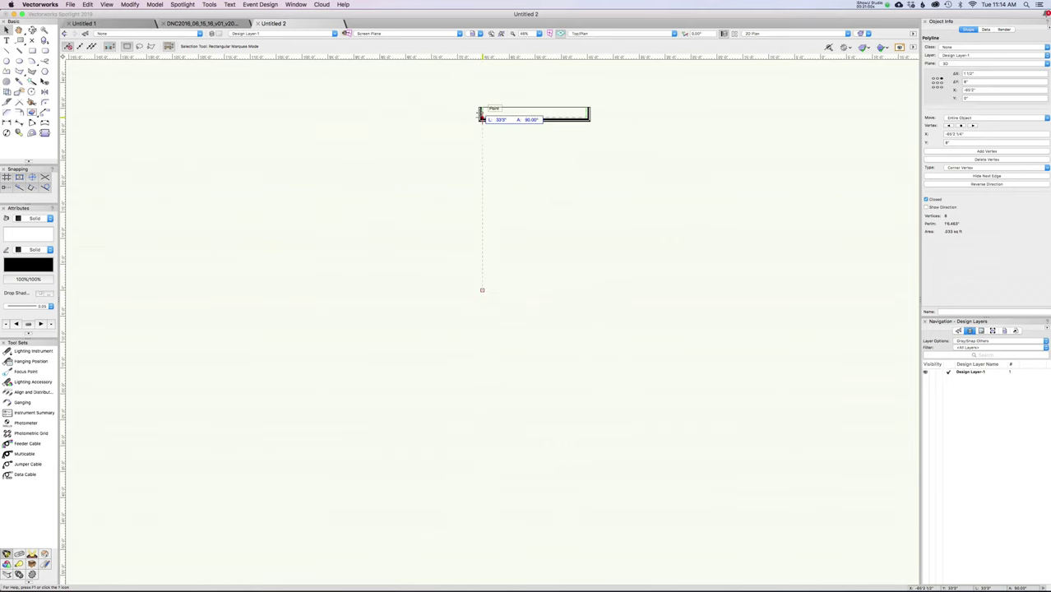
pyautogui.scroll(4, 481, 108)
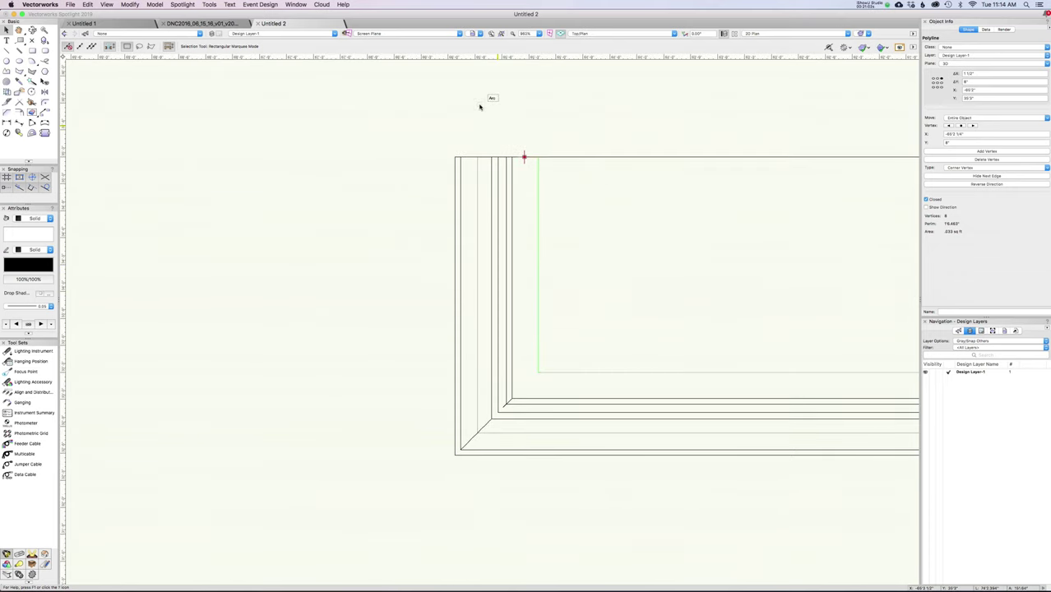
# Check the profile against the green path's end in Left Isometric view and Extrude Along Path with Fix Profile enabled
pyautogui.press('1')
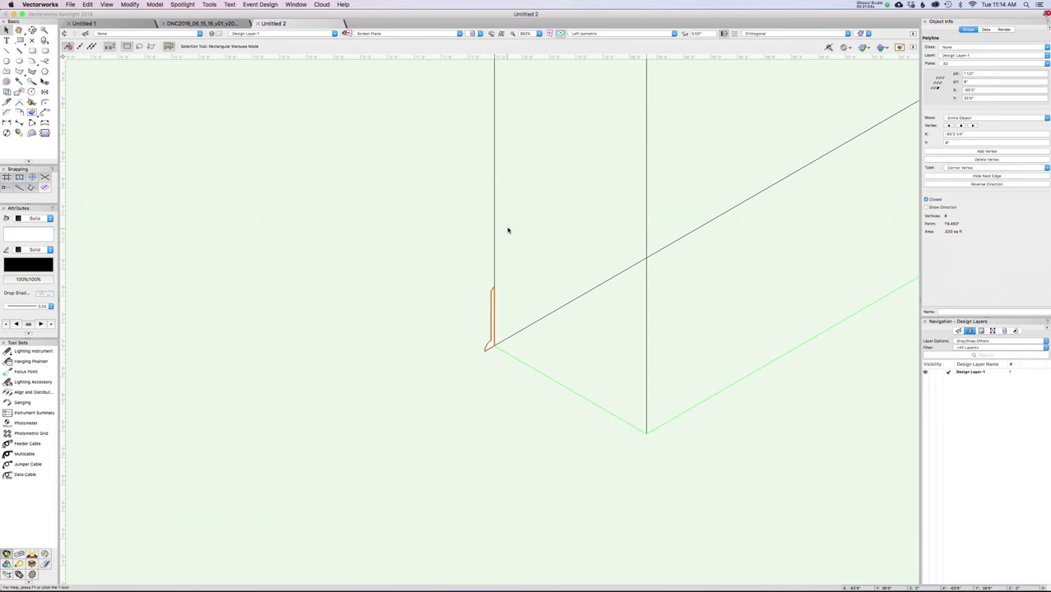
pyautogui.moveTo(511, 230); pyautogui.dragTo(396, 193, button='middle')
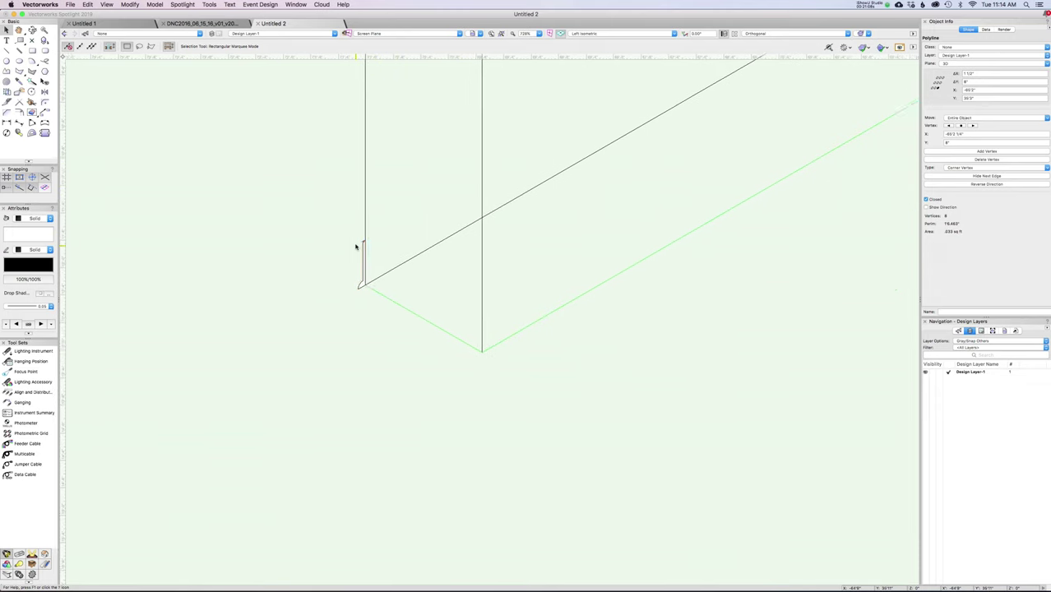
pyautogui.scroll(5, 357, 244)
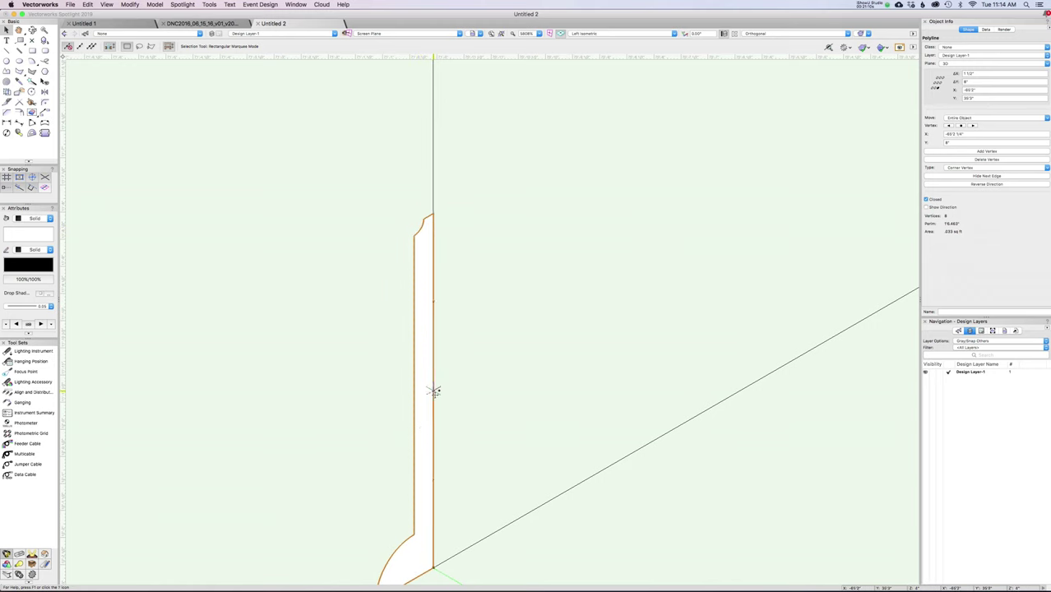
pyautogui.scroll(-1, 426, 342)
pyautogui.moveTo(439, 527); pyautogui.dragTo(392, 298, button='middle')
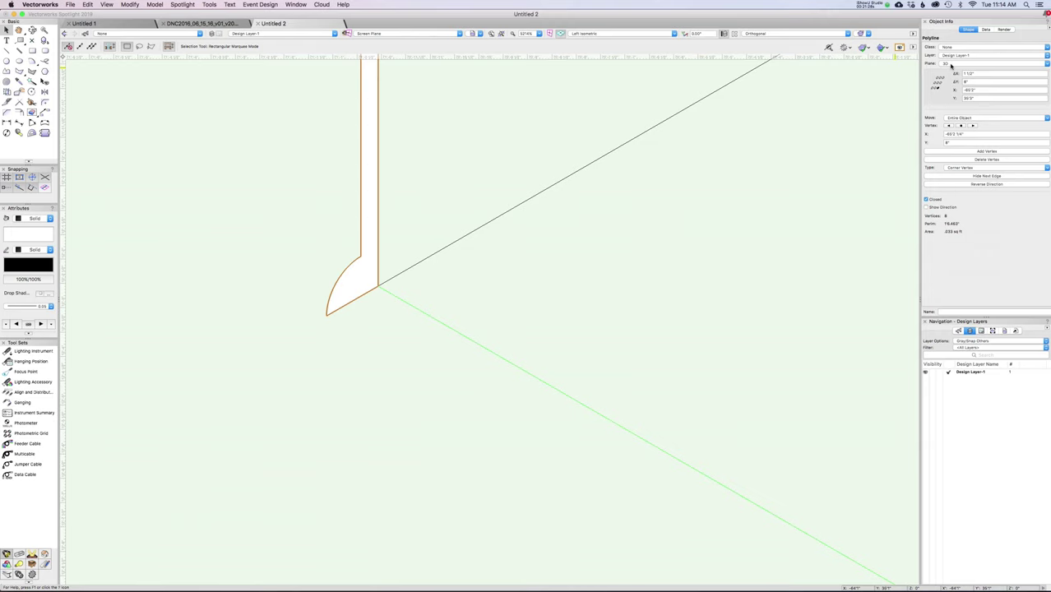
pyautogui.scroll(-4, 633, 131)
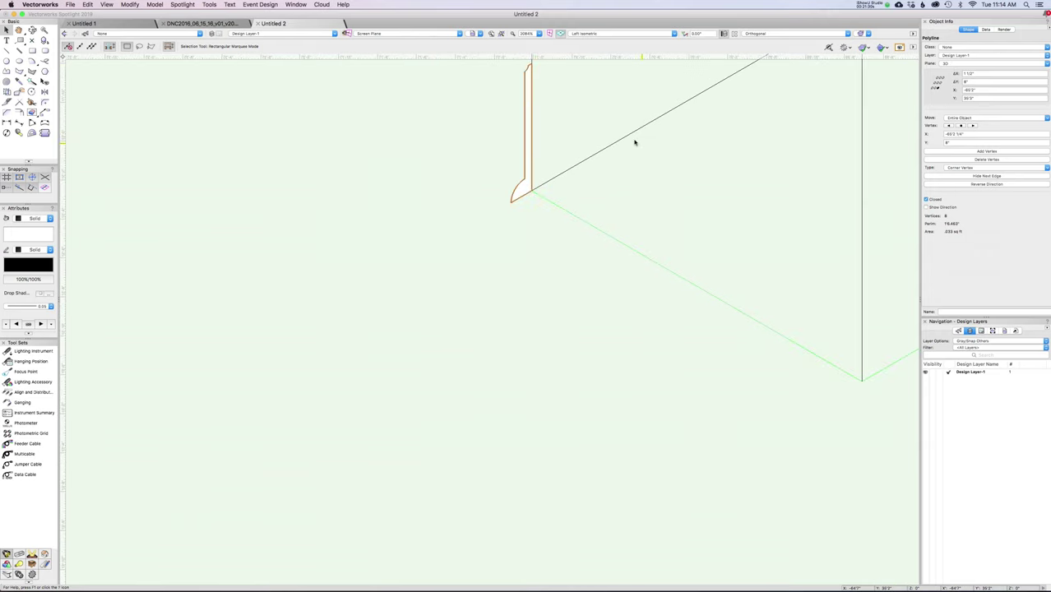
pyautogui.moveTo(645, 138); pyautogui.dragTo(499, 245, button='middle')
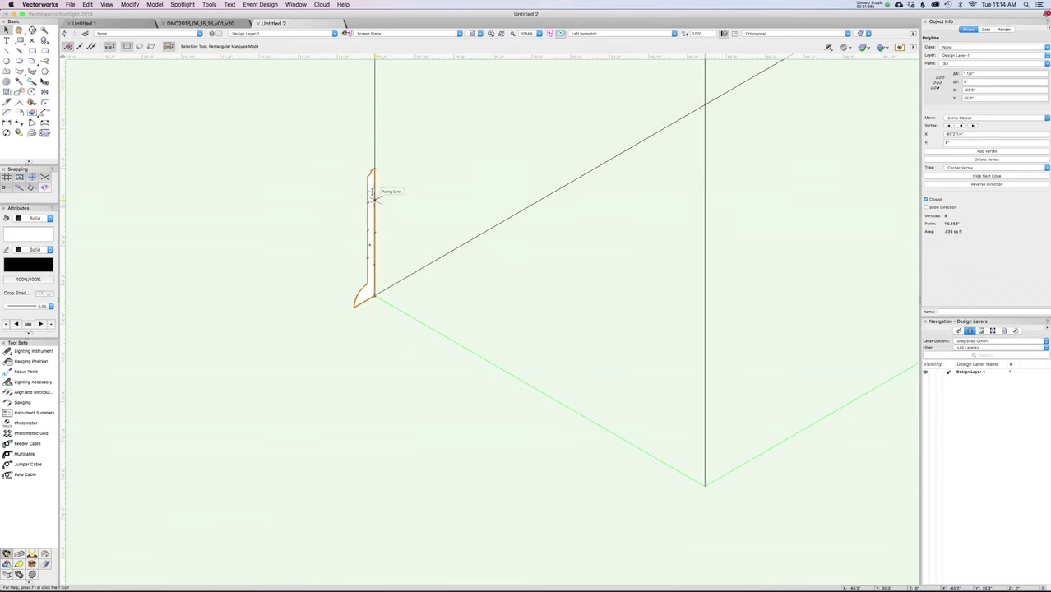
pyautogui.keyDown('shift'); pyautogui.click(390, 304); pyautogui.keyUp('shift')
pyautogui.keyDown('shift'); pyautogui.click(390, 302); pyautogui.keyUp('shift')
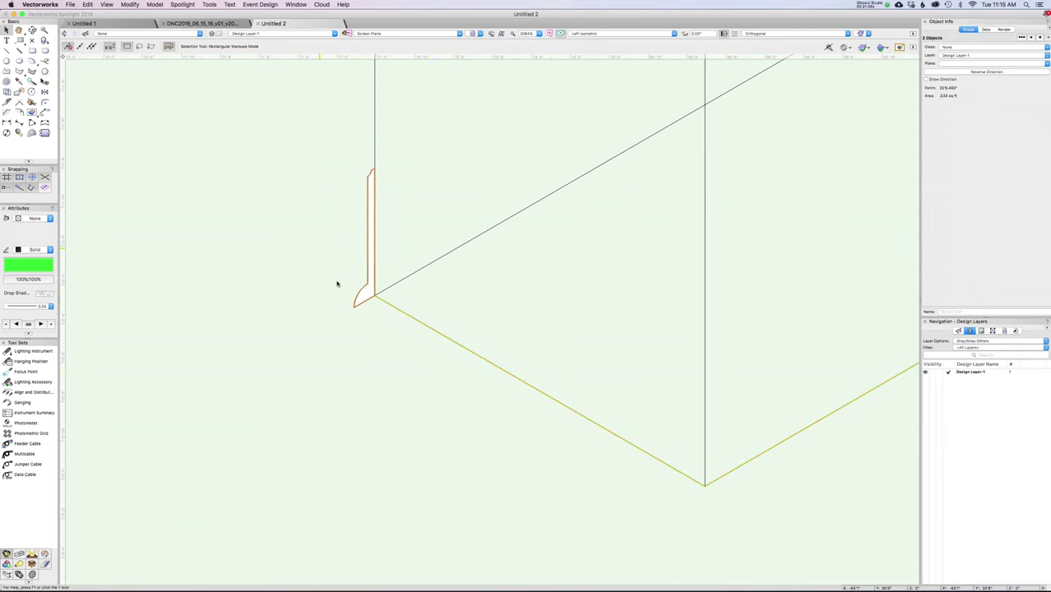
pyautogui.click(150, 5)
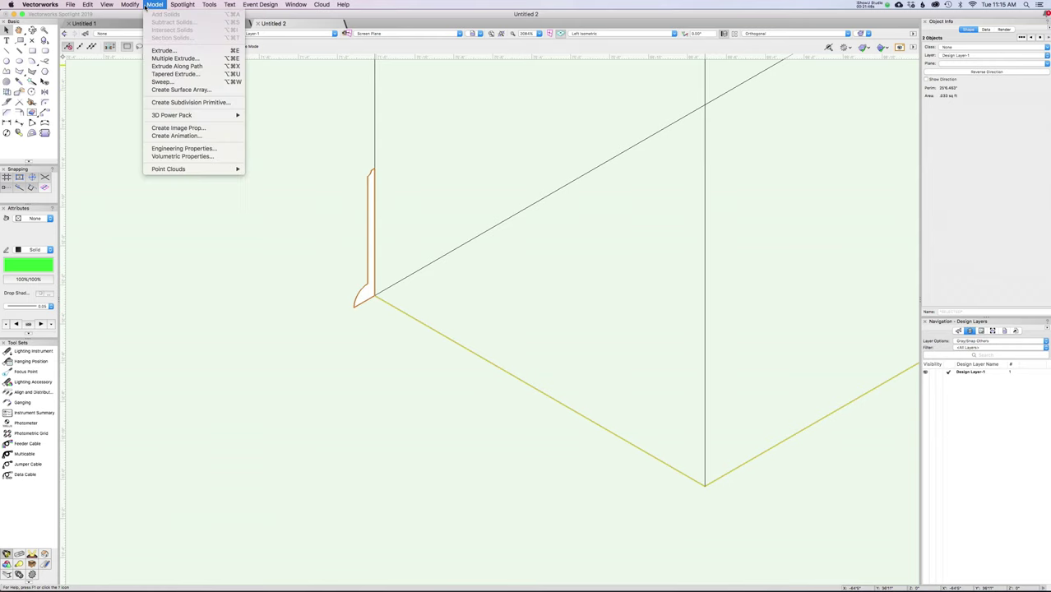
pyautogui.click(167, 66)
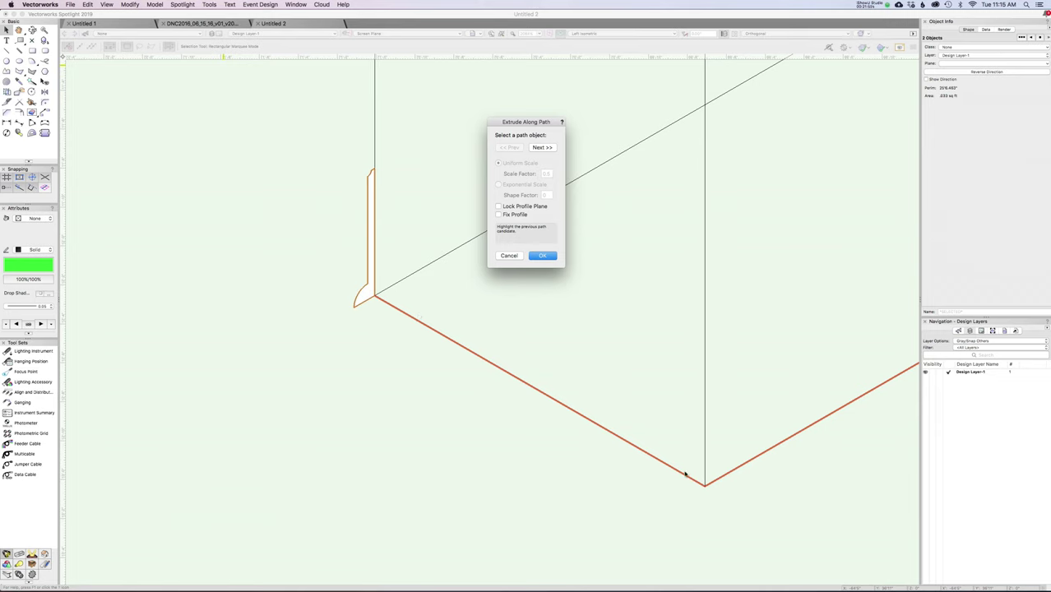
pyautogui.click(499, 215)
pyautogui.click(546, 256)
# Render the wall in OpenGL shading and set the view's projection to Normal Perspective
pyautogui.scroll(5, 563, 309)
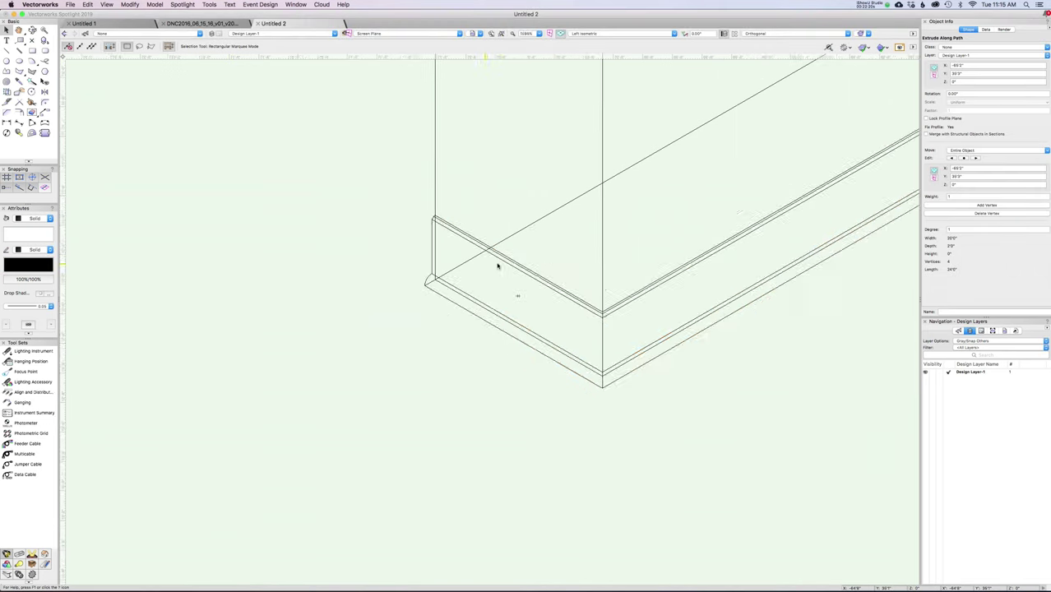
pyautogui.press('super+shift+g')
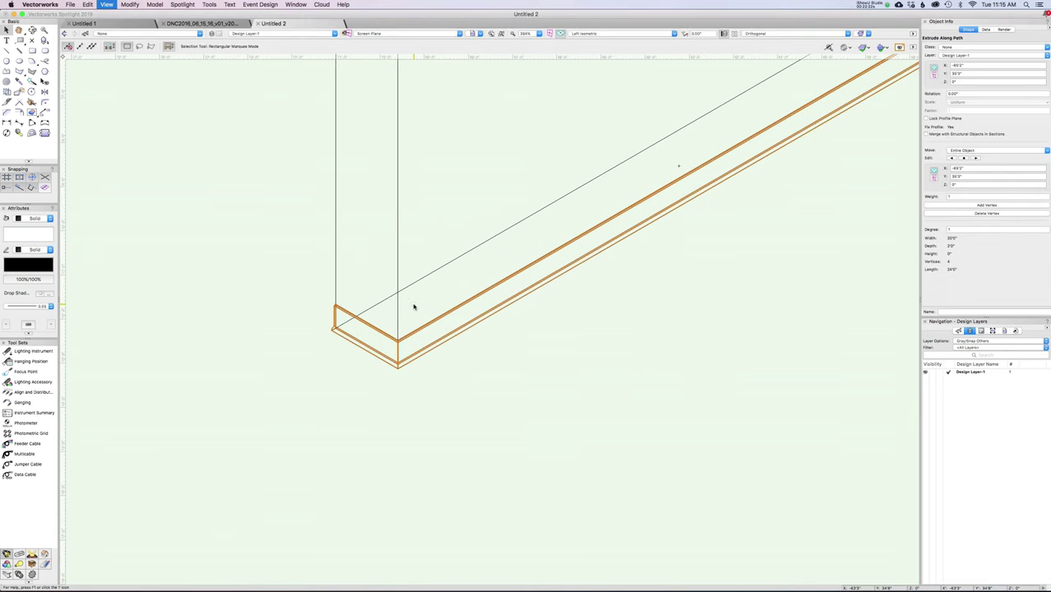
pyautogui.scroll(-5, 413, 307)
pyautogui.scroll(3, 413, 307)
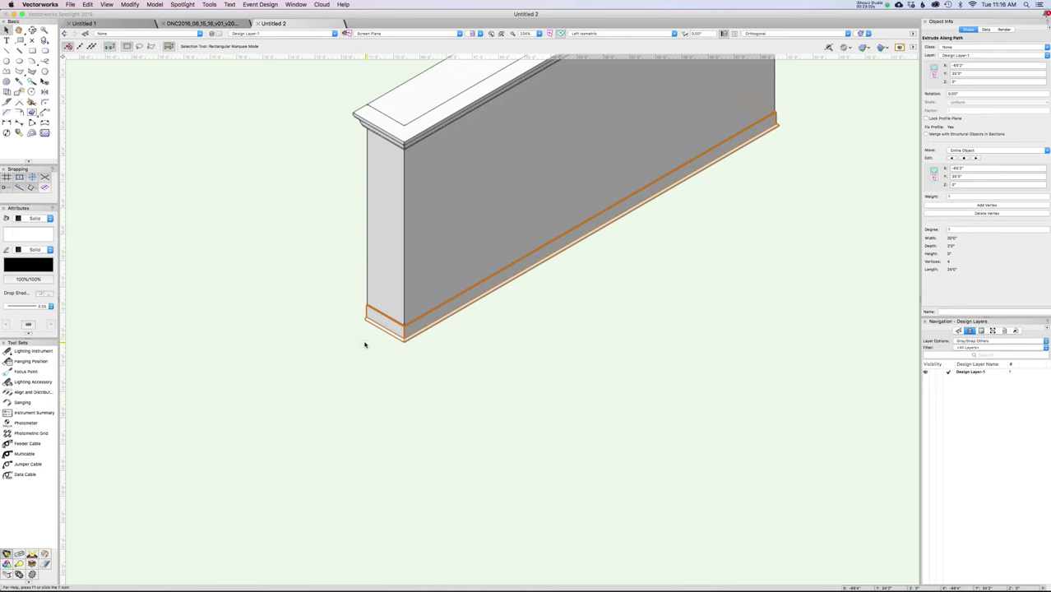
pyautogui.scroll(-4, 365, 344)
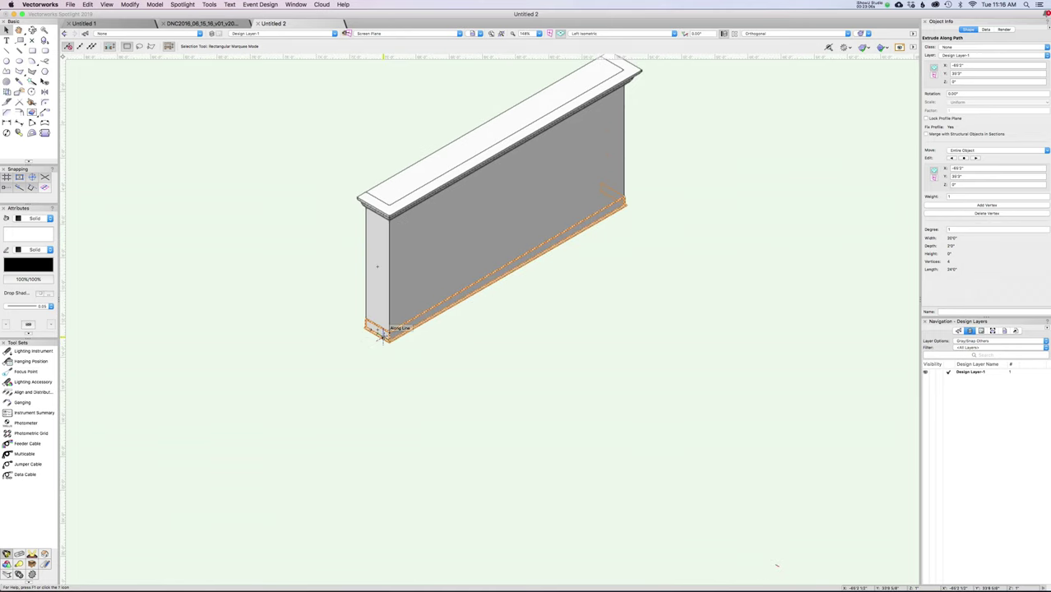
pyautogui.click(766, 33)
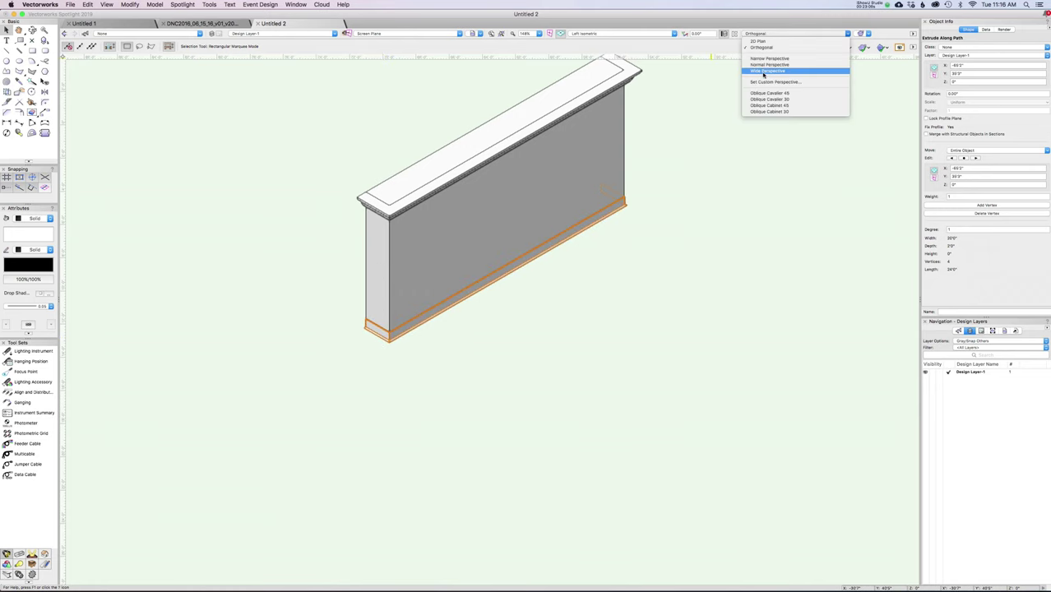
pyautogui.click(768, 64)
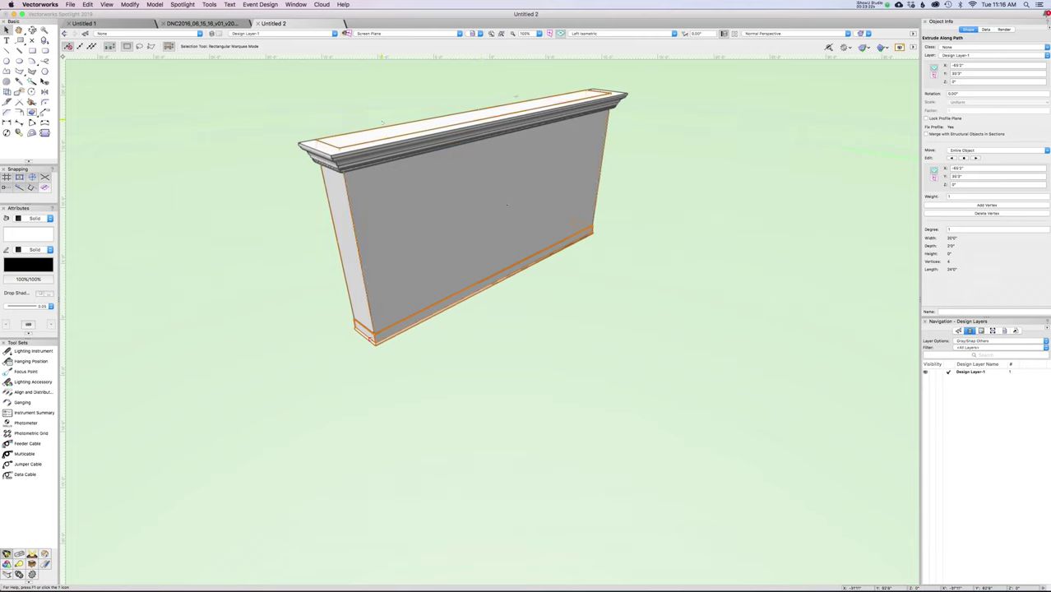
# Open the profile component of the wall's top moulding extrusion for editing
pyautogui.doubleClick(369, 181)
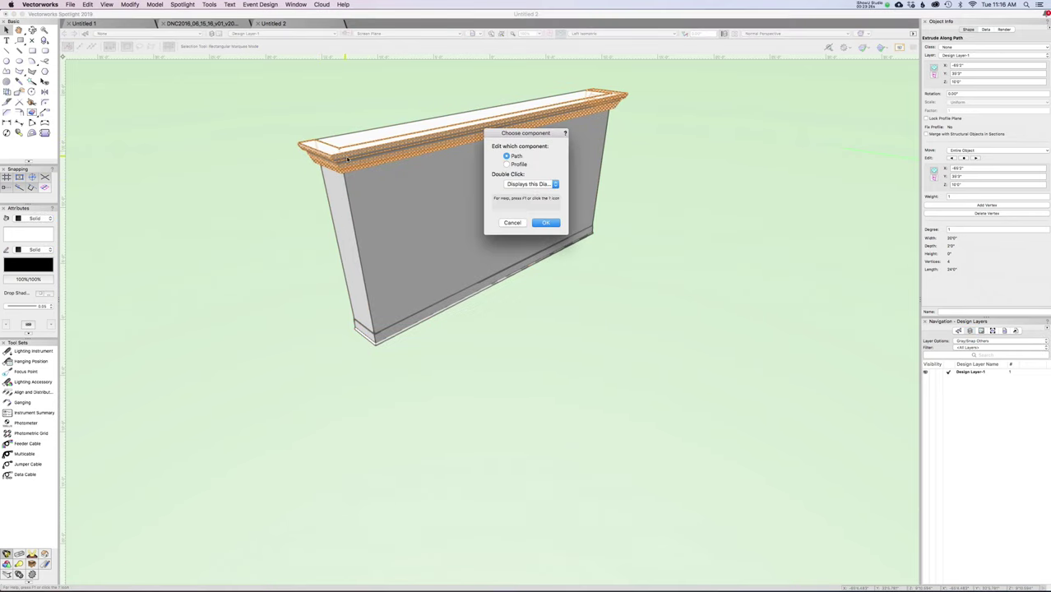
pyautogui.click(519, 164)
pyautogui.click(545, 223)
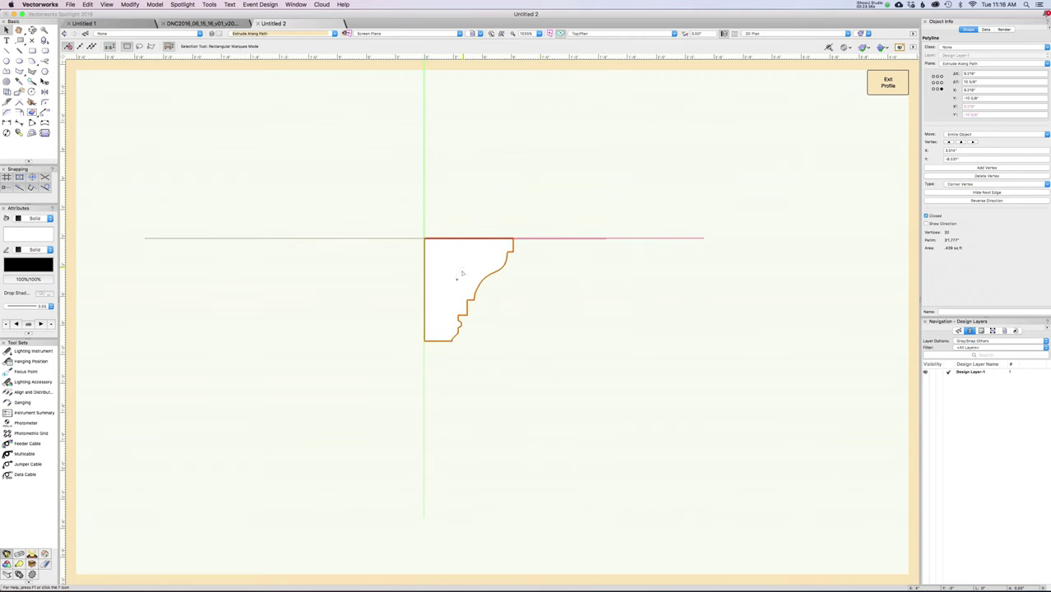
# Draw three adjoining rectangles over the crown profile, about 1.44" by 10.63", 7.78" by 1.41" and 4.88" by 0.97"
pyautogui.click(32, 51)
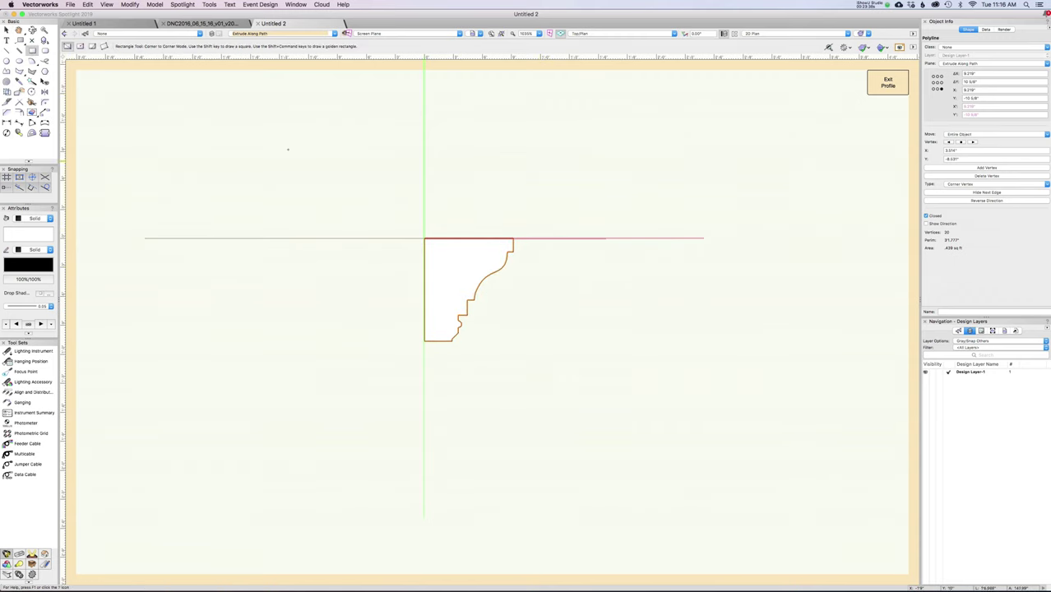
pyautogui.scroll(1, 414, 218)
pyautogui.click(427, 243)
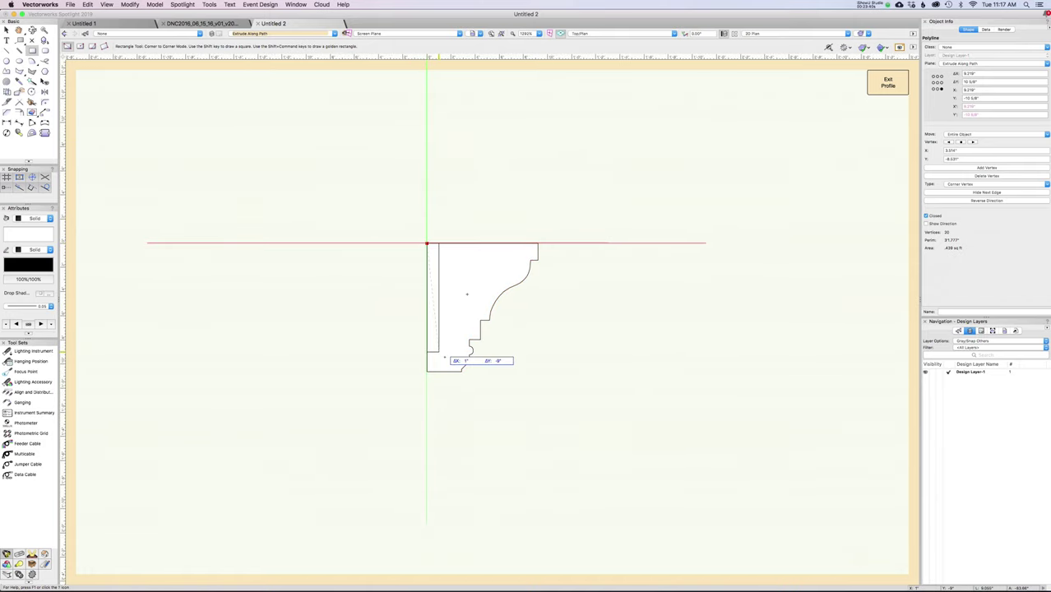
pyautogui.click(444, 372)
pyautogui.click(444, 243)
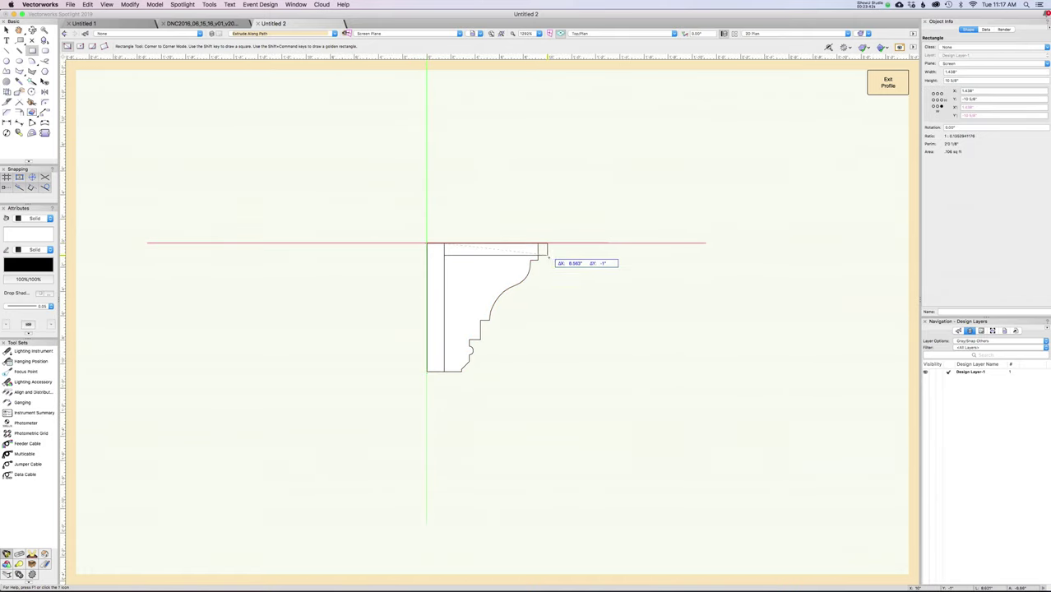
pyautogui.click(537, 260)
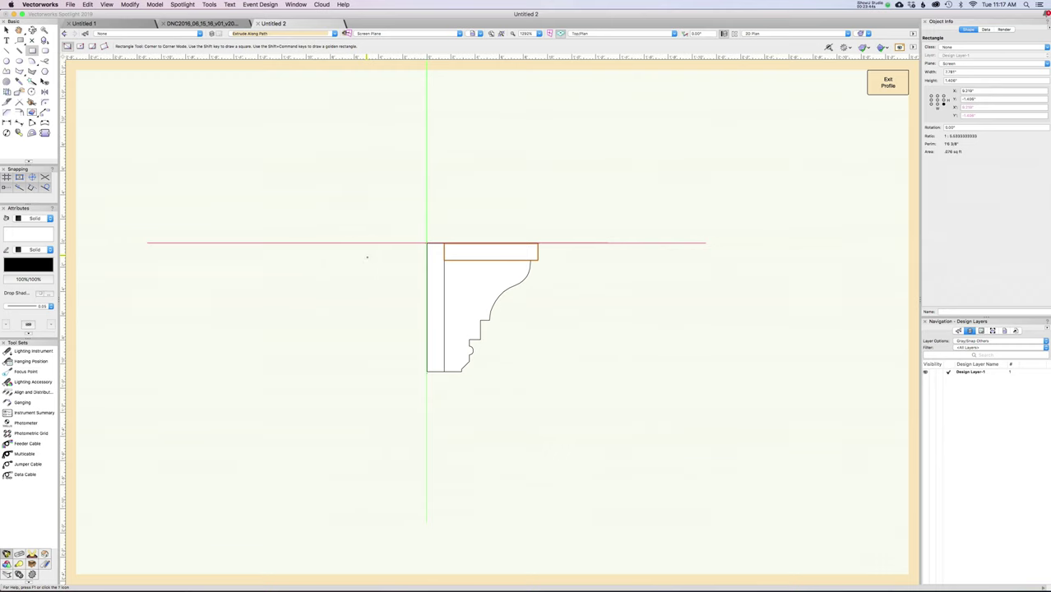
pyautogui.click(443, 260)
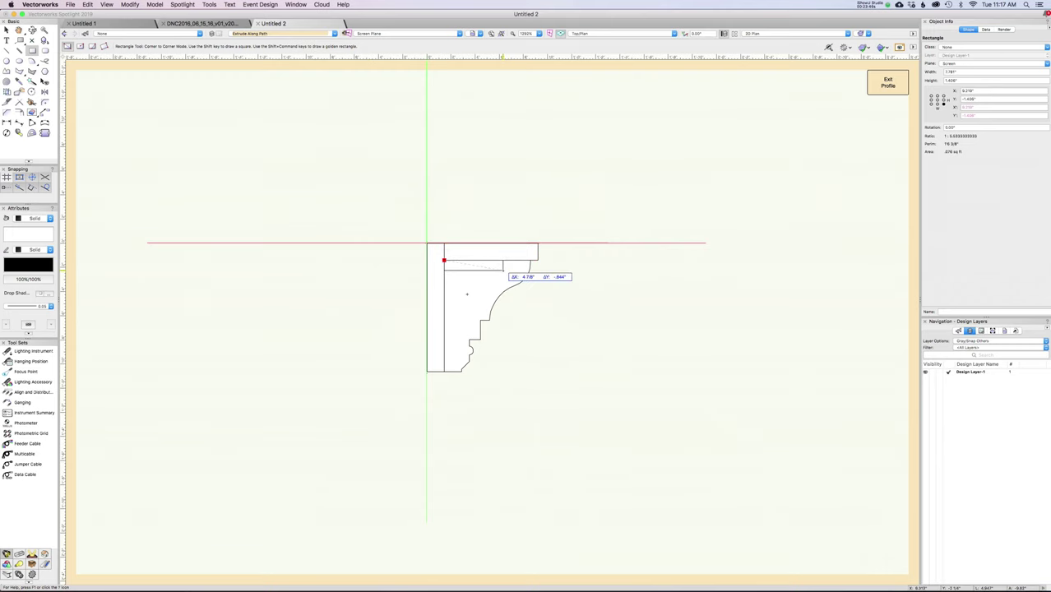
pyautogui.click(503, 271)
# Draw a quarter-circle arc in the inner corner between the smallest rectangle's underside and the tall vertical rectangle
pyautogui.press('x')
pyautogui.moveTo(341, 158); pyautogui.dragTo(512, 328)
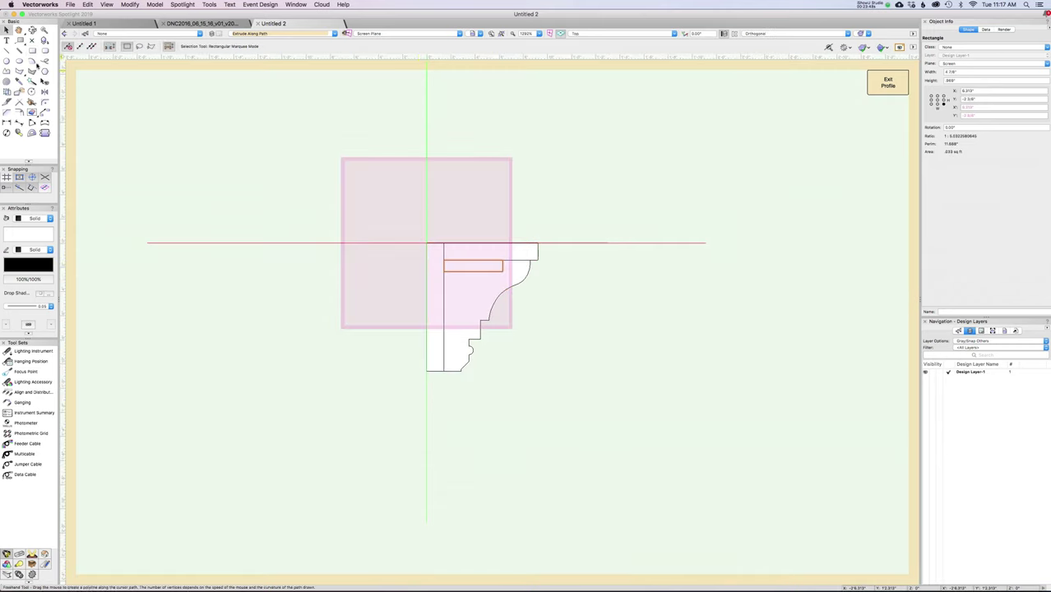
pyautogui.press('3')
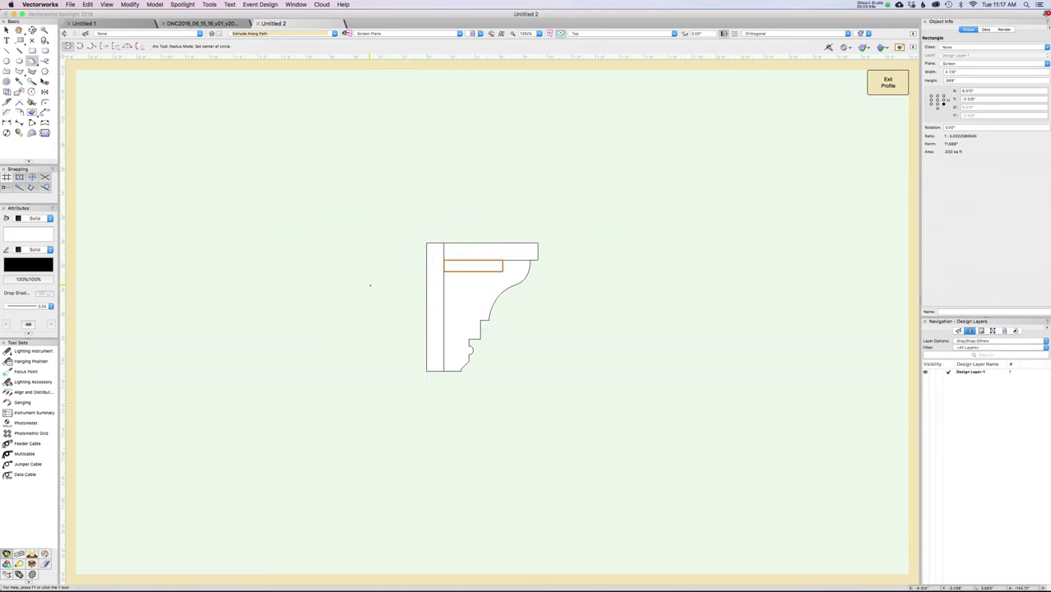
pyautogui.click(444, 272)
pyautogui.click(474, 271)
pyautogui.click(444, 305)
# Merge the three rectangles and the quarter-circle arc into one profile shape with Add Surface
pyautogui.press('x')
pyautogui.moveTo(340, 159); pyautogui.dragTo(511, 316)
pyautogui.keyDown('shift'); pyautogui.click(492, 243); pyautogui.keyUp('shift')
pyautogui.keyDown('shift'); pyautogui.click(438, 273); pyautogui.keyUp('shift')
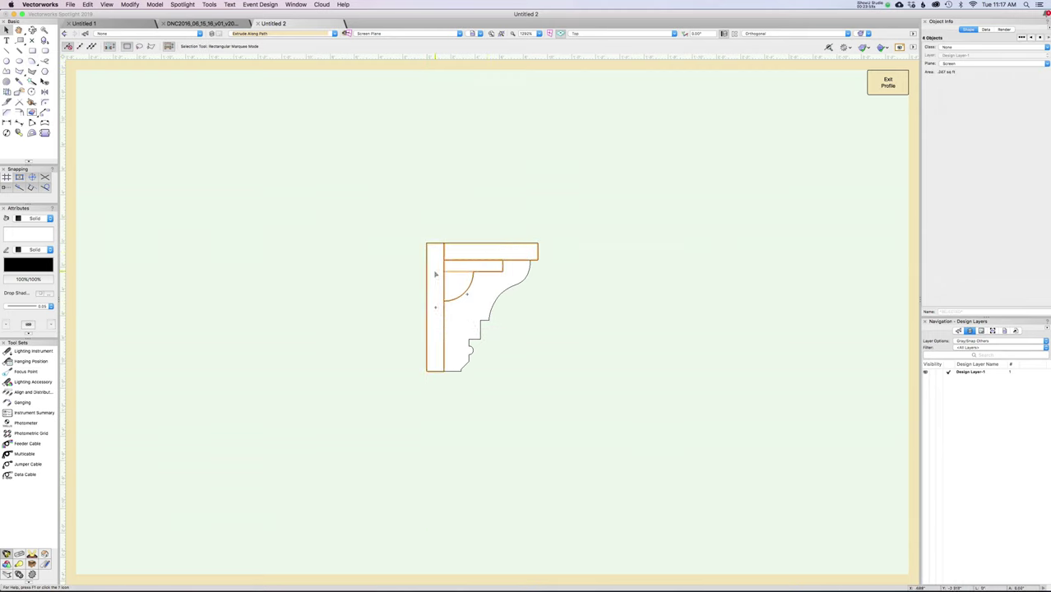
pyautogui.rightClick(436, 269)
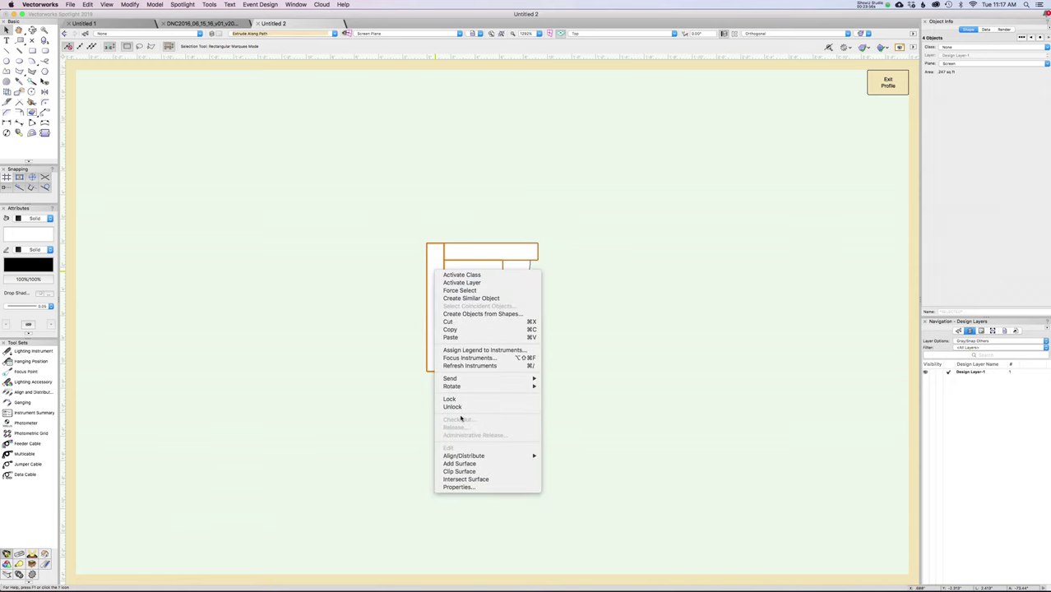
pyautogui.click(460, 464)
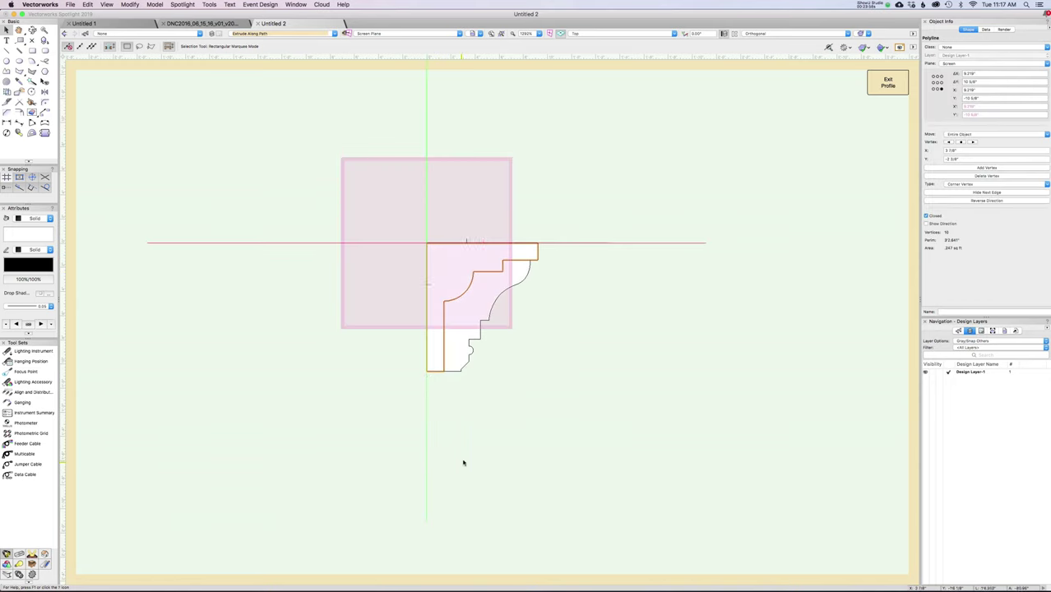
# Delete the original crown profile, exit profile editing and inspect the reshaped moulding around the wall's top
pyautogui.click(619, 344)
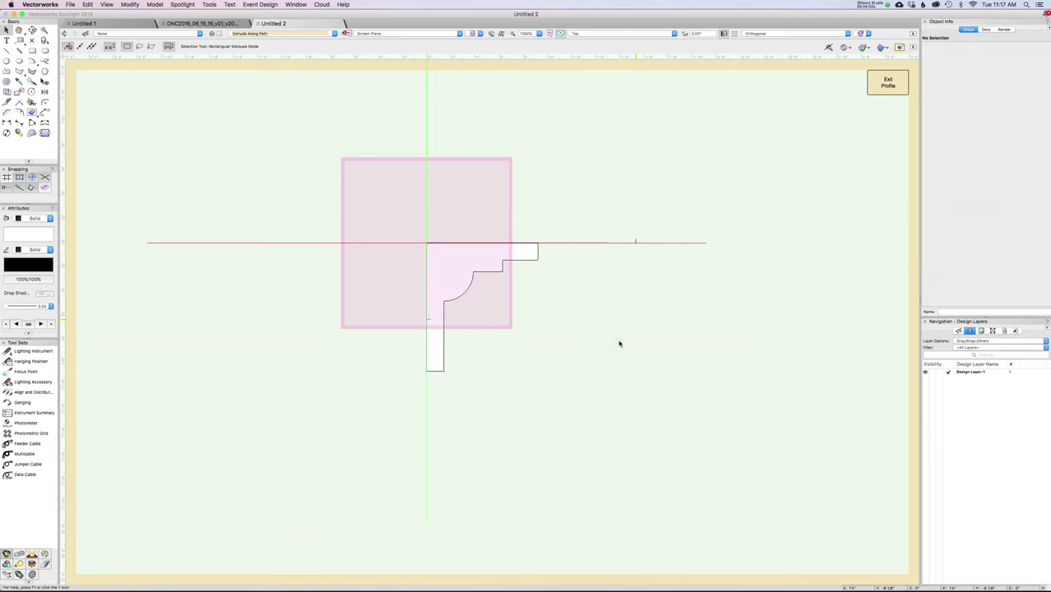
pyautogui.click(886, 85)
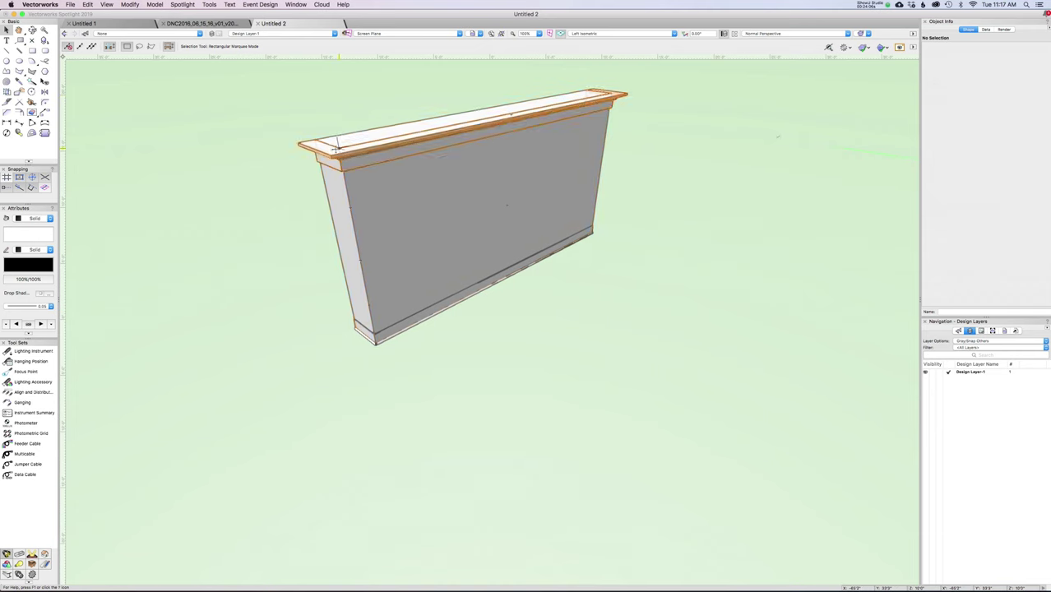
pyautogui.scroll(5, 336, 146)
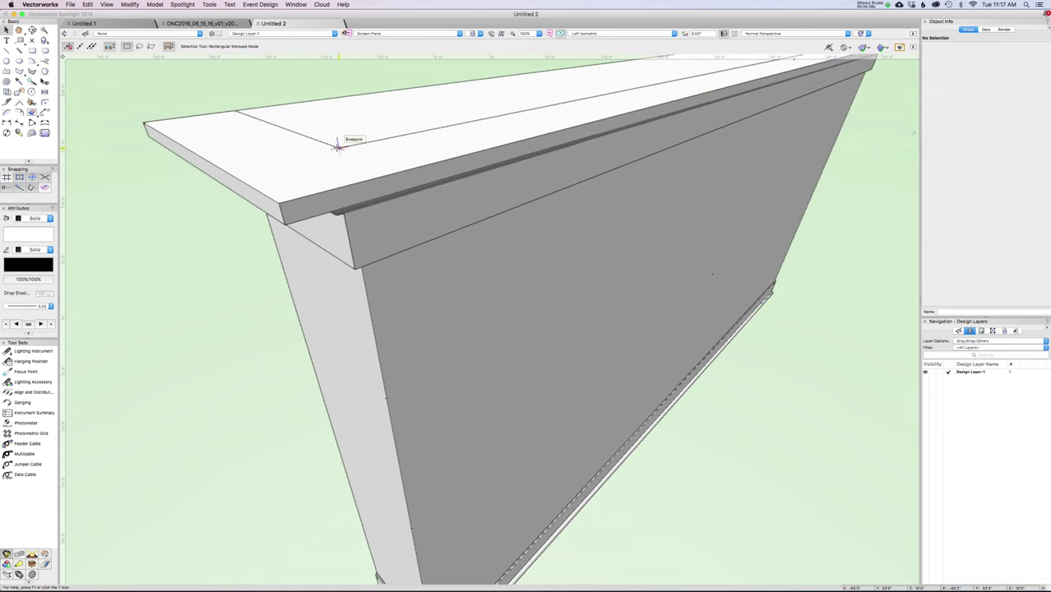
pyautogui.moveTo(336, 146); pyautogui.dragTo(416, 216, button='middle')
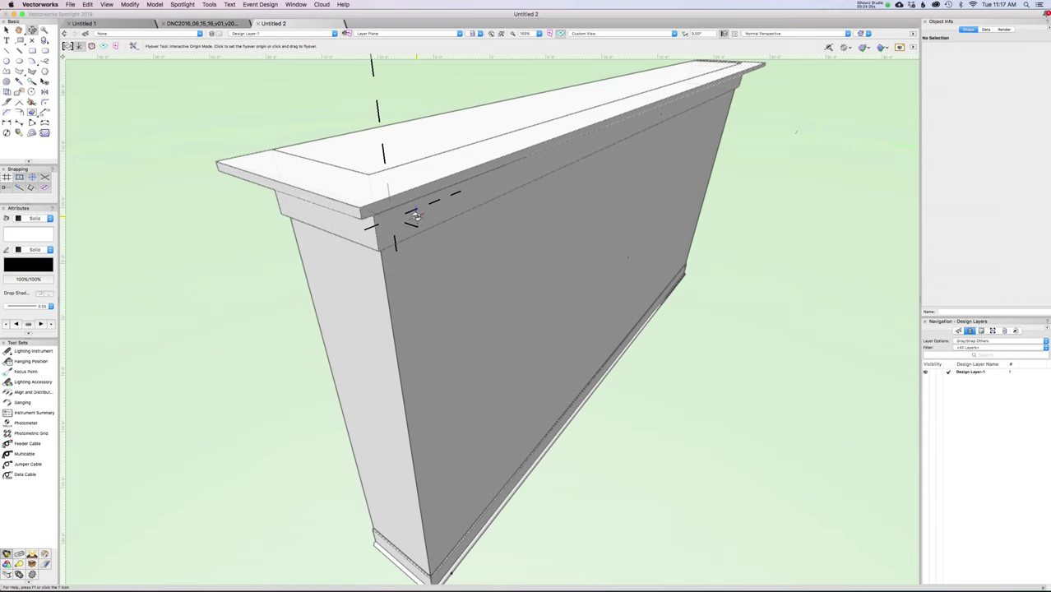
pyautogui.moveTo(416, 216); pyautogui.dragTo(416, 216)
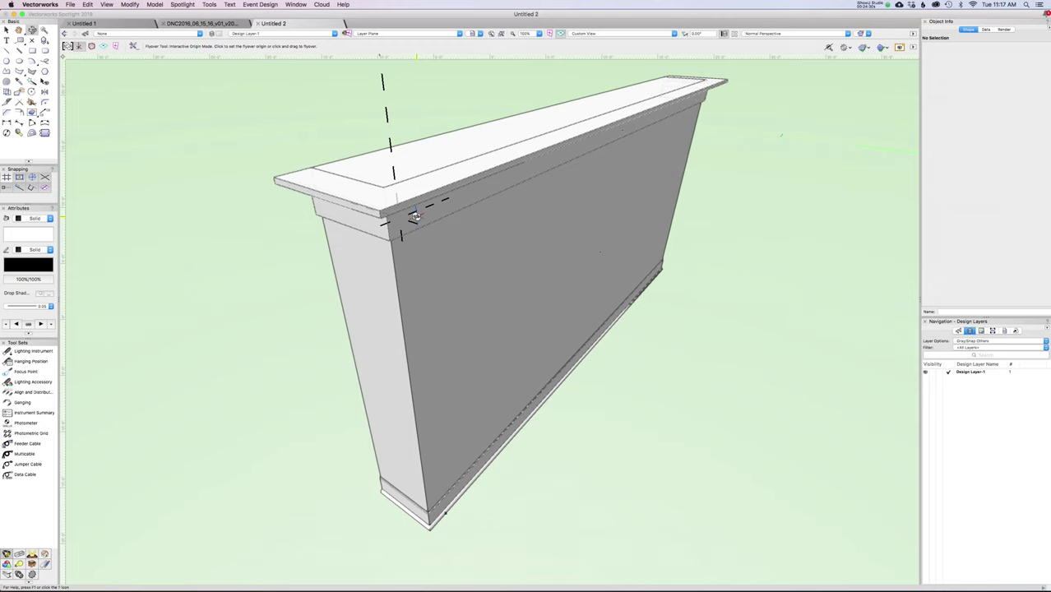
# In Top/Plan view, draw a rectangle about 3'8" wide and 6'5" deep across the wall's left half, extending past both faces
pyautogui.press('super+5')
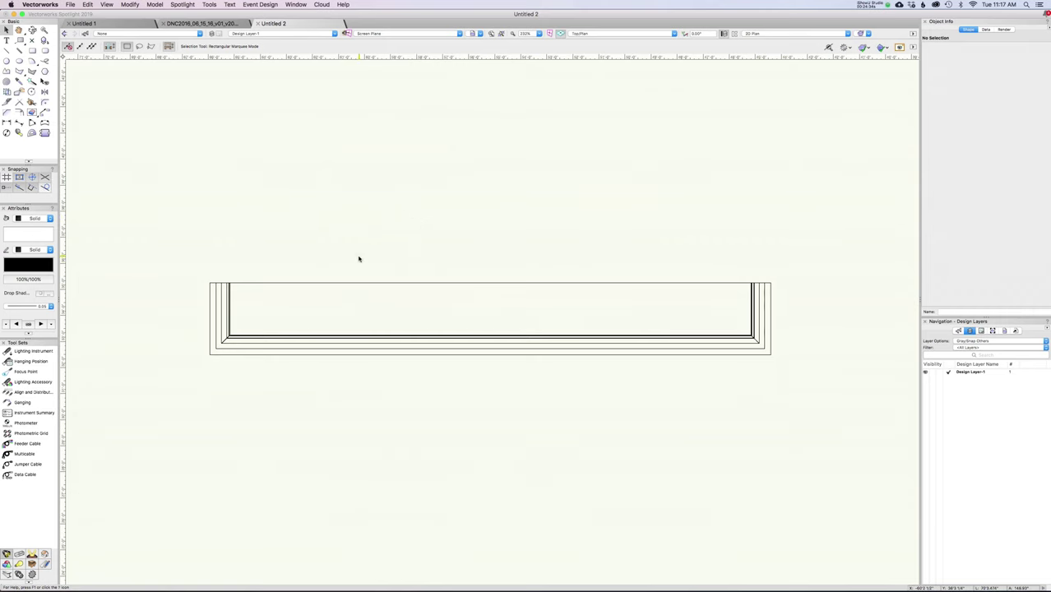
pyautogui.press('4')
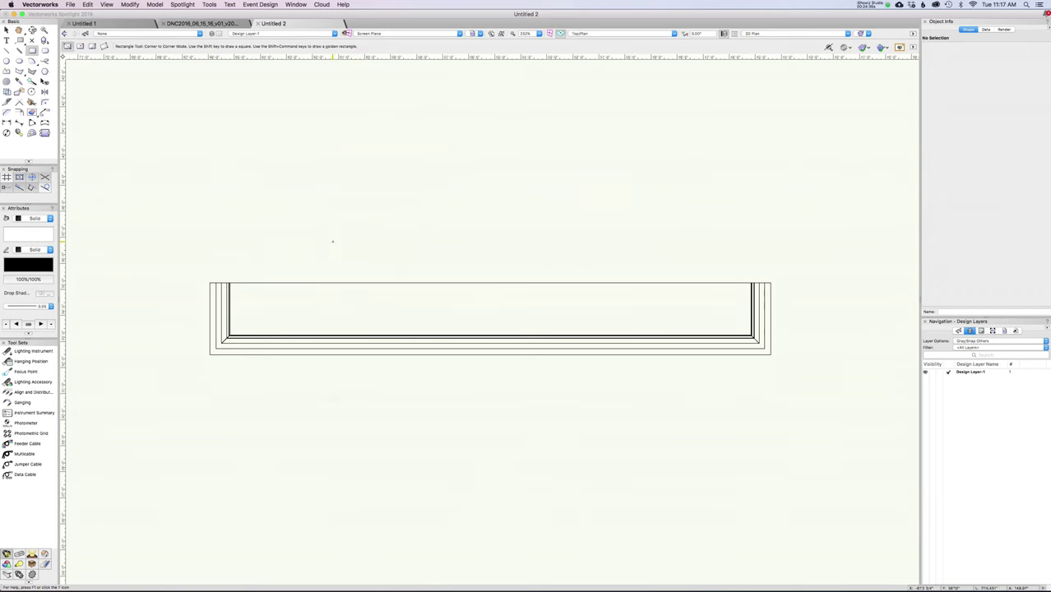
pyautogui.click(332, 242)
pyautogui.click(428, 408)
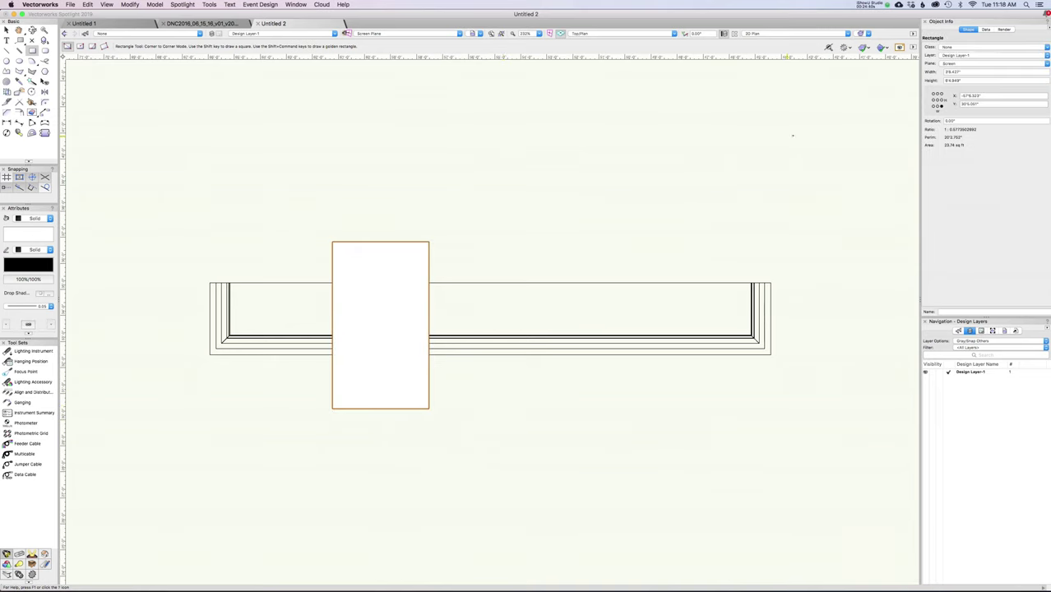
# Set the rectangle's width to 3'0" and extrude it 7'0" high into a box crossing the wall
pyautogui.tripleClick(963, 72)
pyautogui.write("2'3")
pyautogui.press('Return')
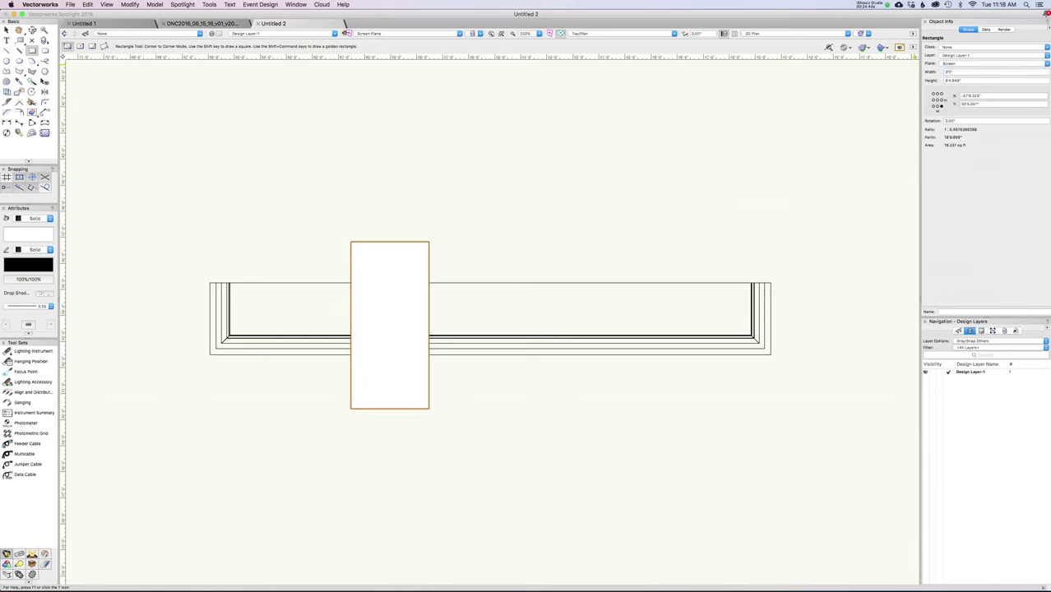
pyautogui.press('super+e')
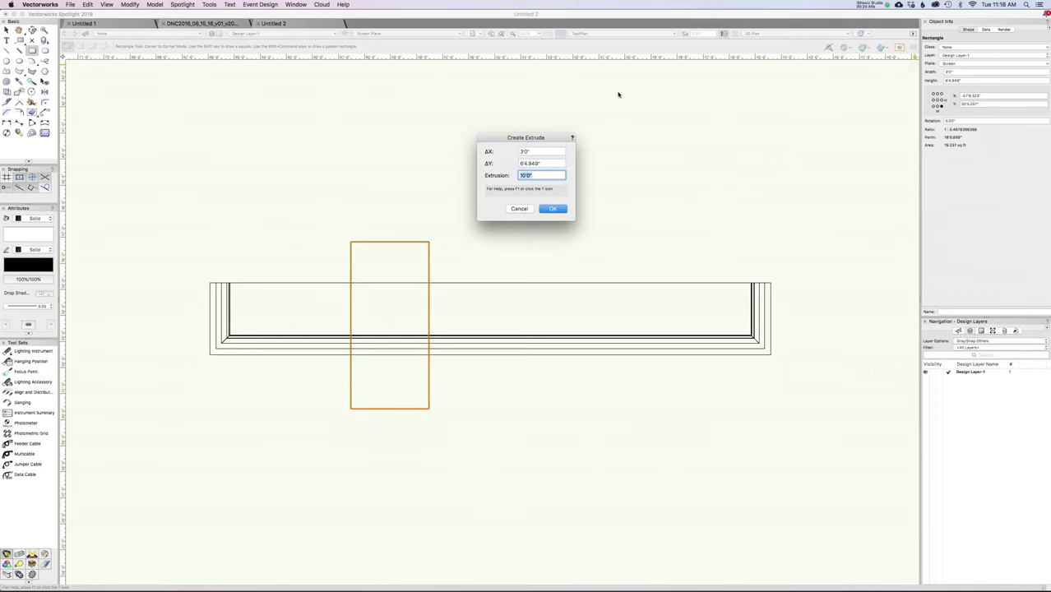
pyautogui.write('7')
pyautogui.press('Return')
# In a shaded Left Isometric view, subtract the box from the wall with Subtract Solids, retaining the subtracting object
pyautogui.press('super+1')
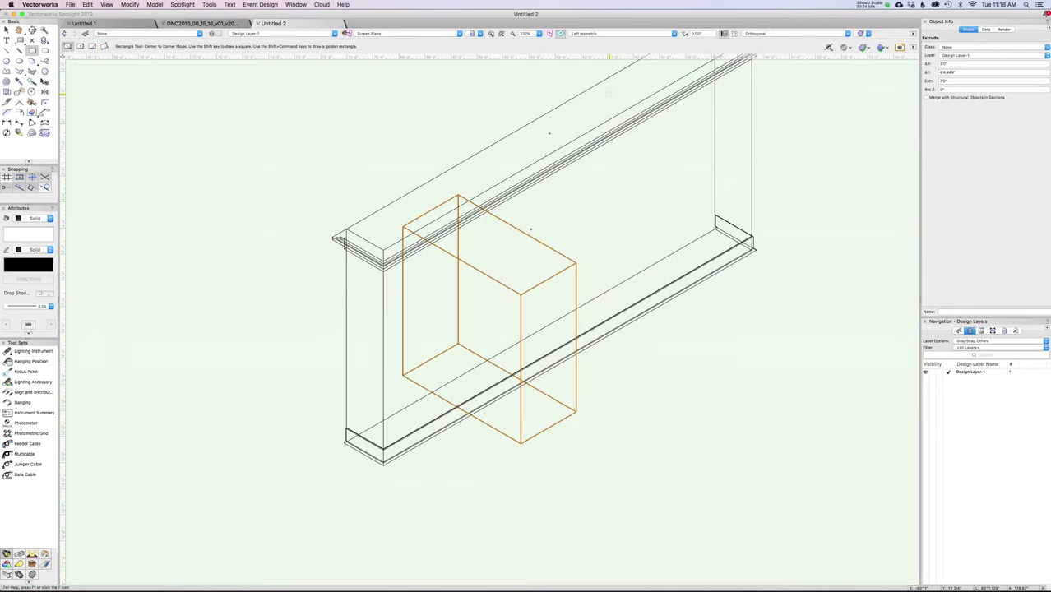
pyautogui.press('super+shift+g')
pyautogui.press('x')
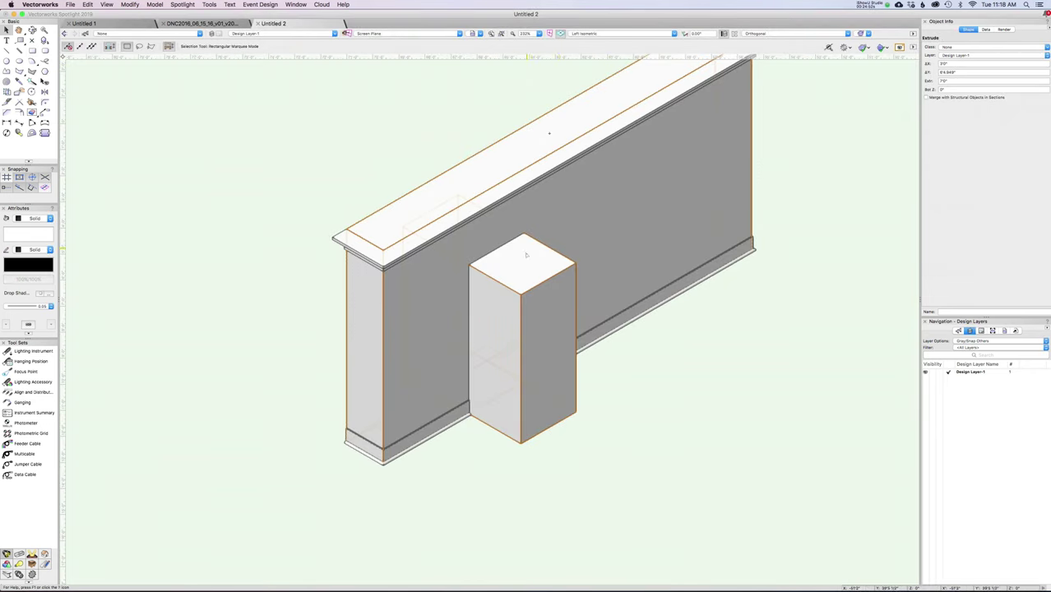
pyautogui.click(444, 273)
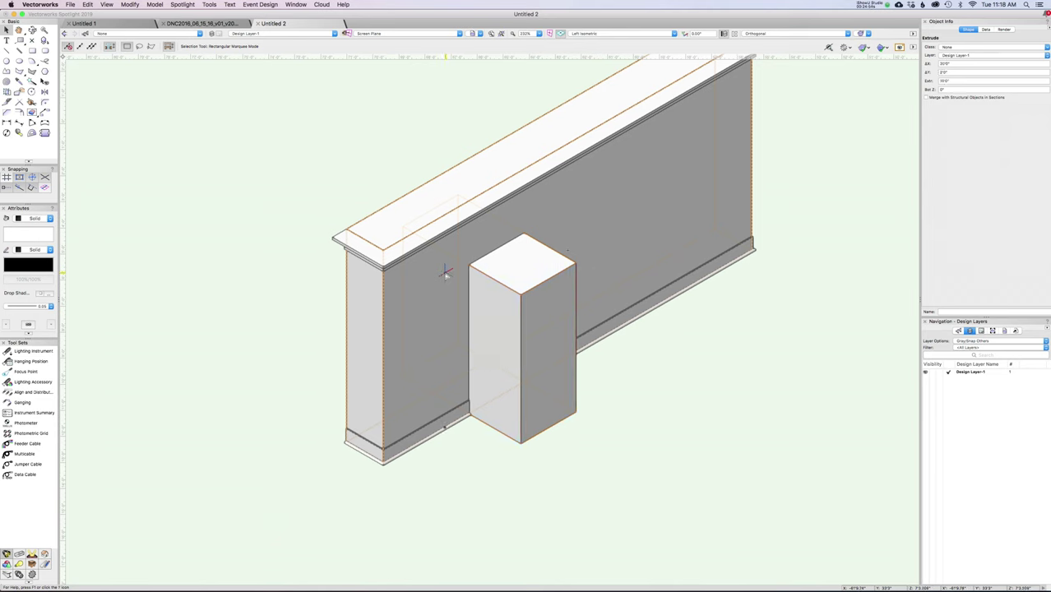
pyautogui.keyDown('shift'); pyautogui.click(497, 281); pyautogui.keyUp('shift')
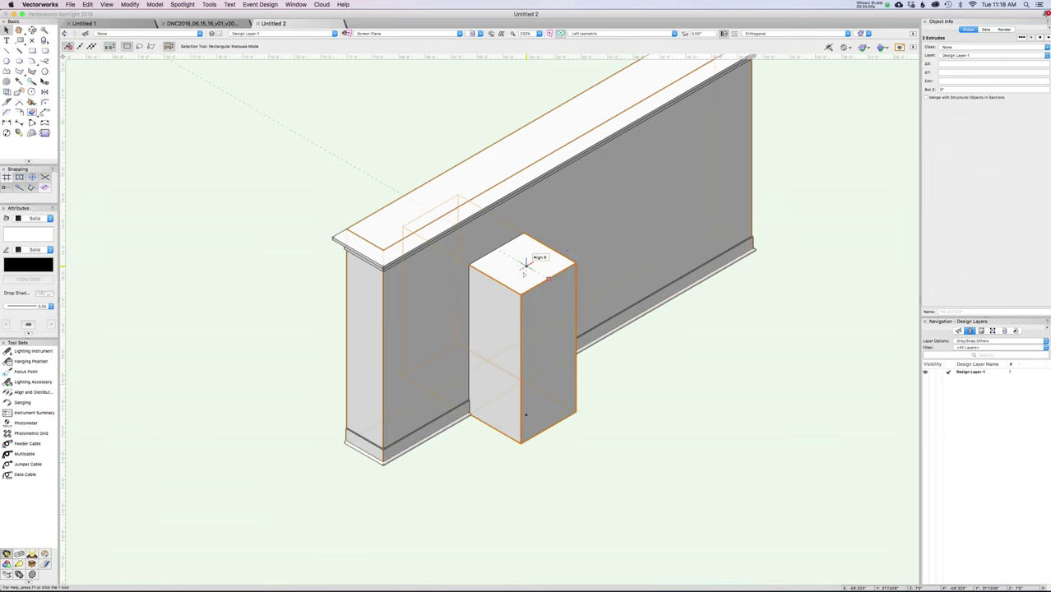
pyautogui.click(156, 5)
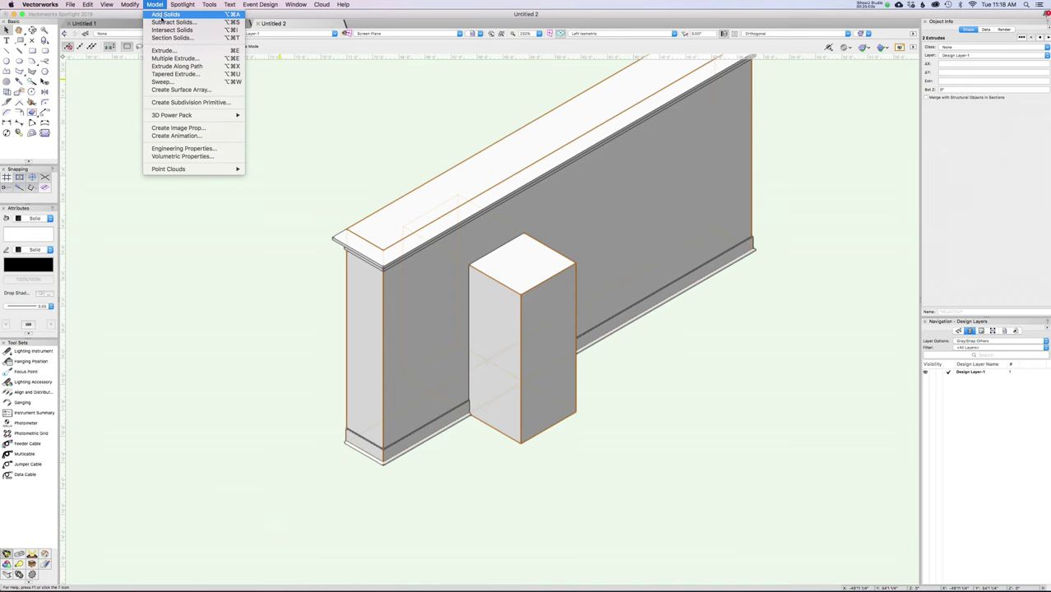
pyautogui.click(168, 22)
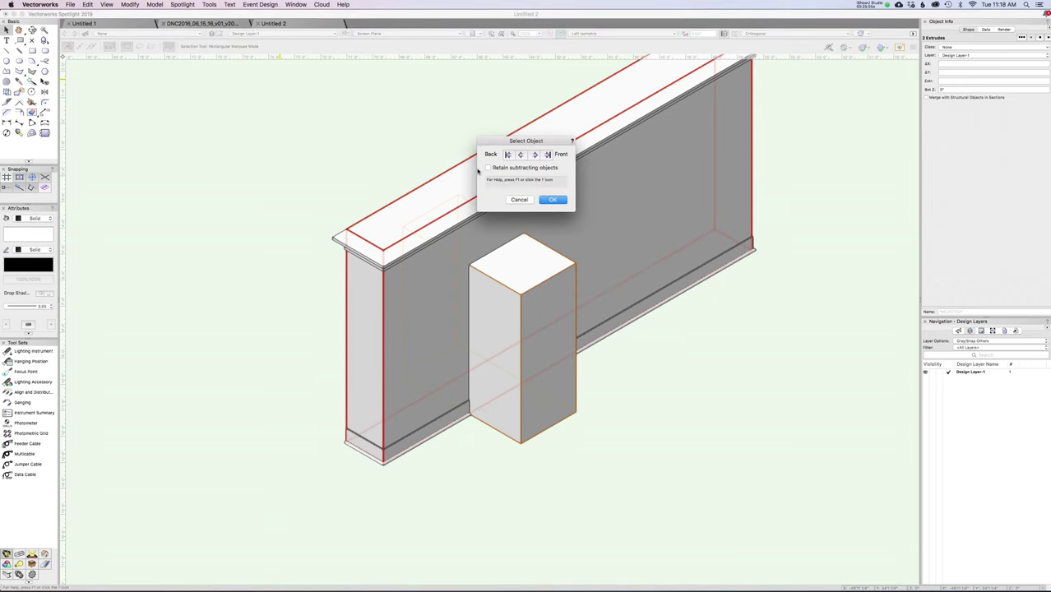
pyautogui.click(488, 169)
pyautogui.click(552, 200)
# Move the retained box away from the wall to reveal the door opening, and undo that move
pyautogui.doubleClick(592, 233)
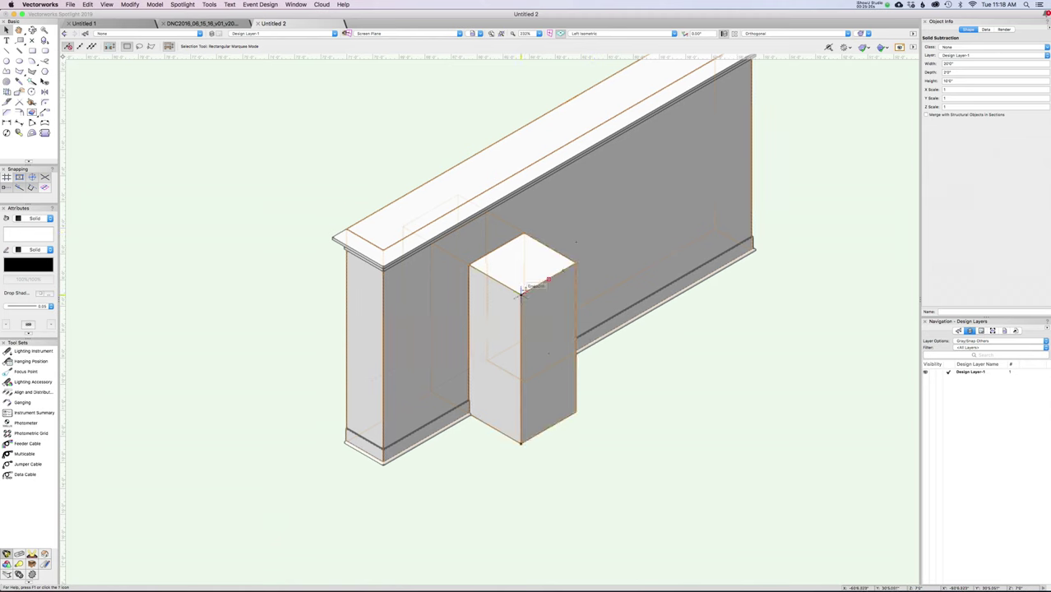
pyautogui.moveTo(521, 293); pyautogui.dragTo(763, 413)
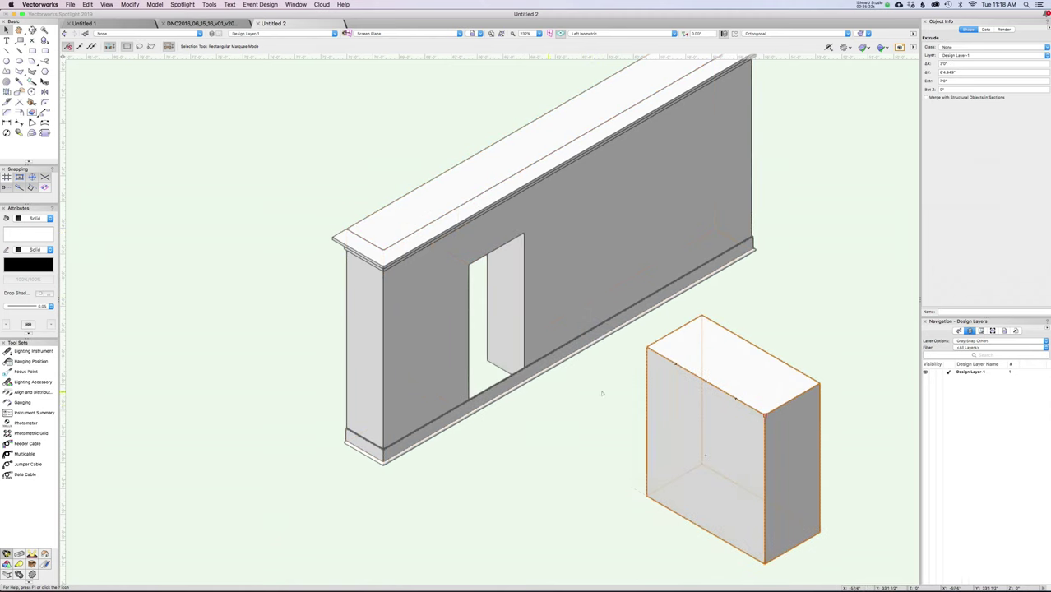
pyautogui.press('super+z')
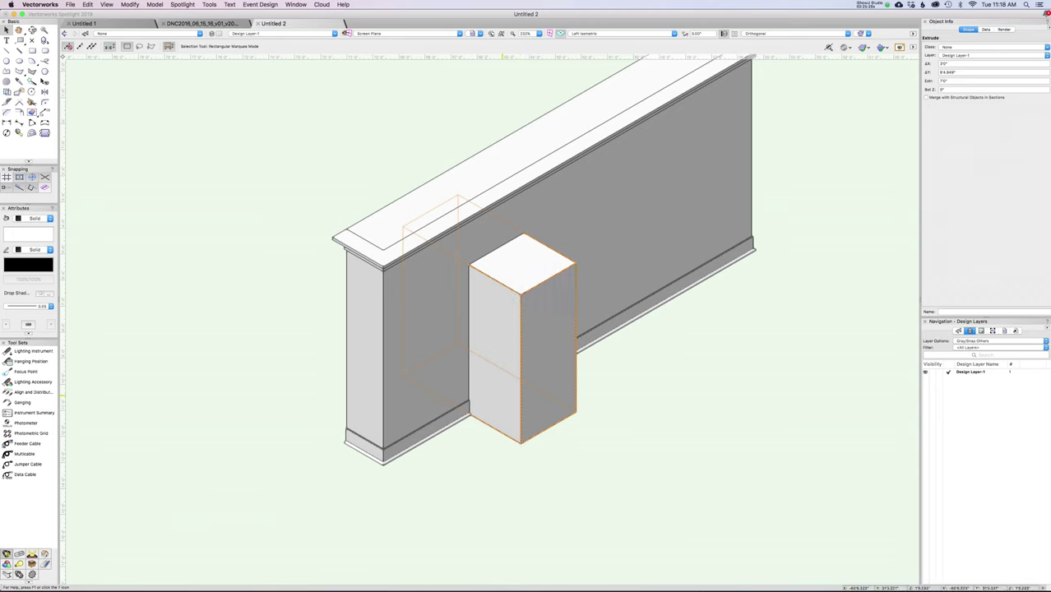
# Subtract the box from the base moulding with Subtract Solids, without retaining the subtracting object
pyautogui.keyDown('shift'); pyautogui.click(619, 316); pyautogui.keyUp('shift')
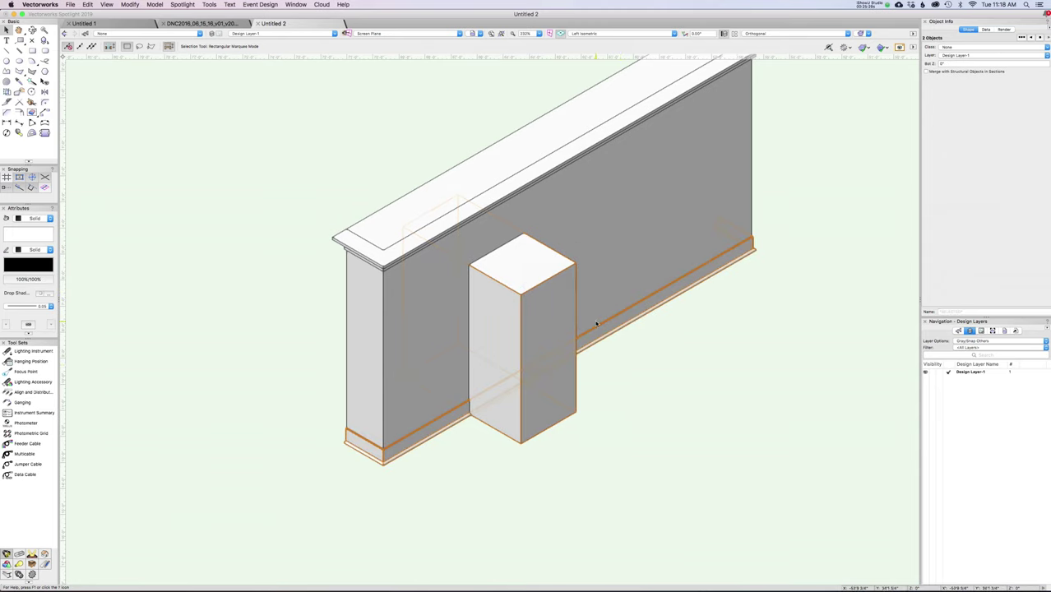
pyautogui.click(155, 5)
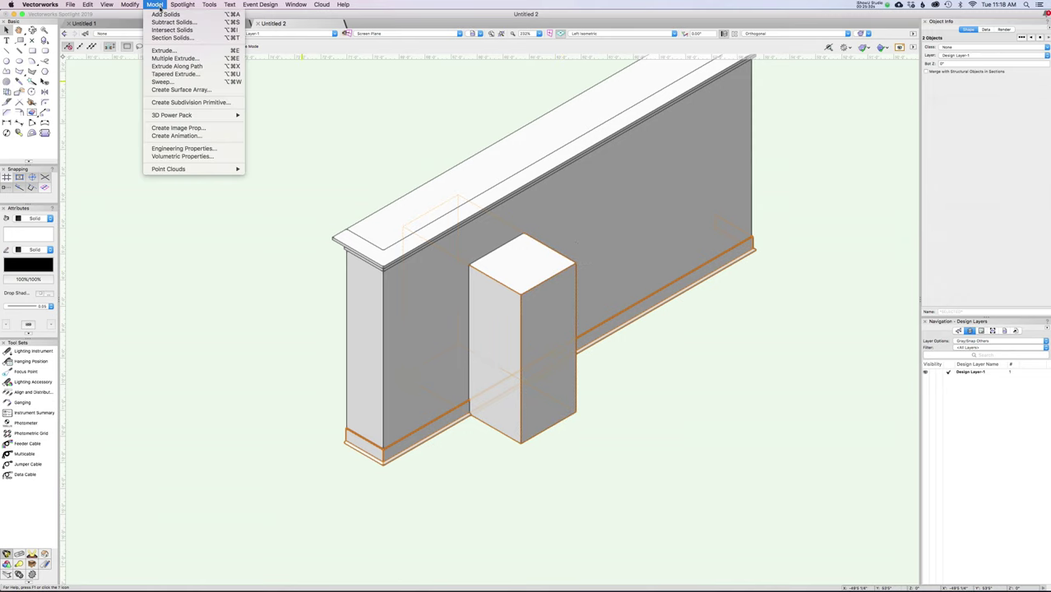
pyautogui.click(172, 22)
pyautogui.click(487, 168)
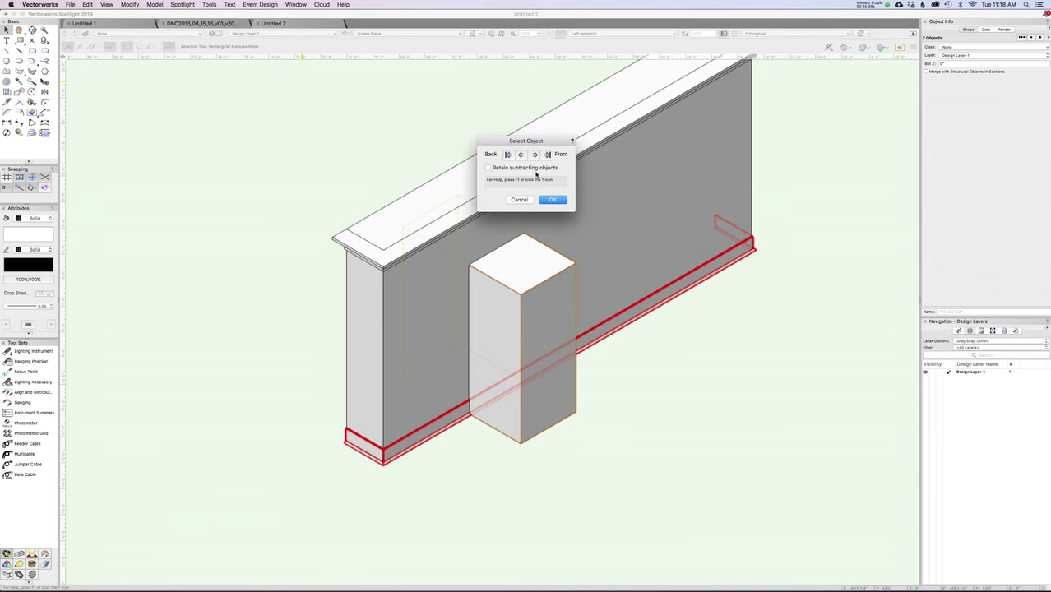
pyautogui.click(553, 201)
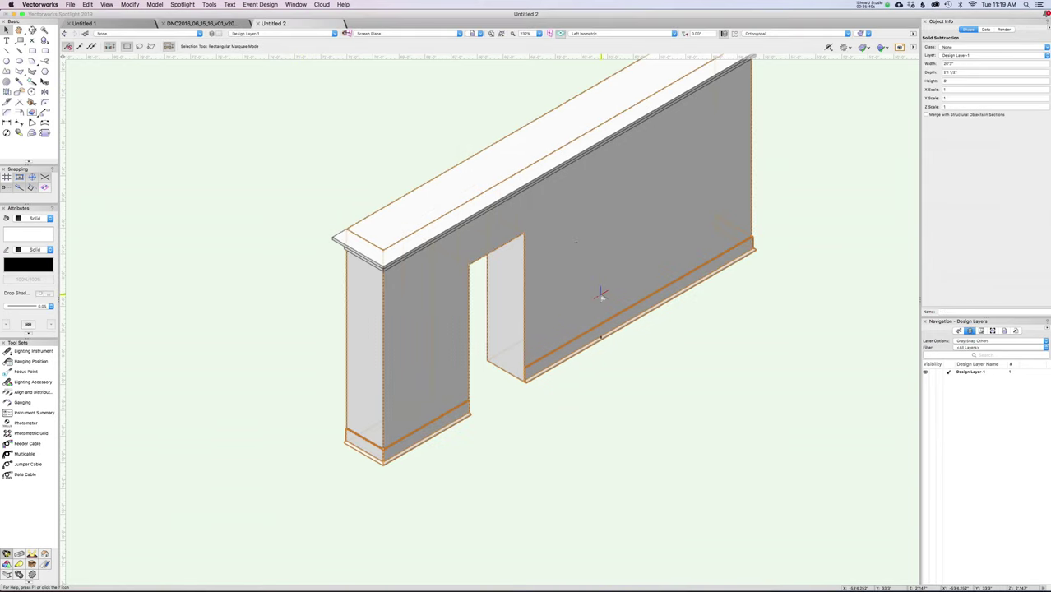
# Check the base moulding's cut ends at the door opening, and open its solid subtraction for editing to inspect the component objects
pyautogui.scroll(5, 526, 393)
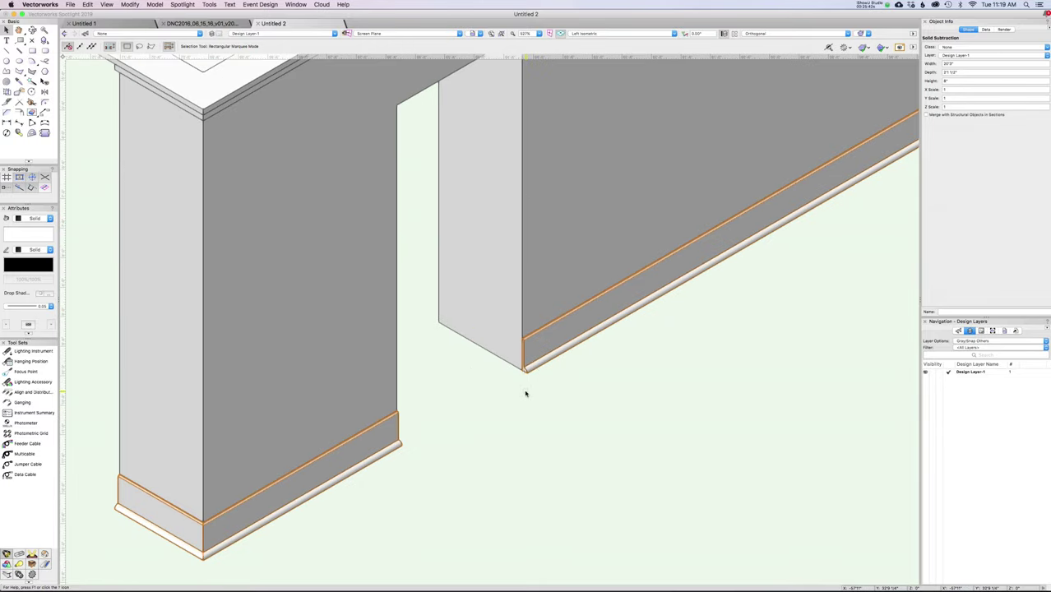
pyautogui.click(575, 406)
pyautogui.click(566, 346)
pyautogui.scroll(-3, 568, 328)
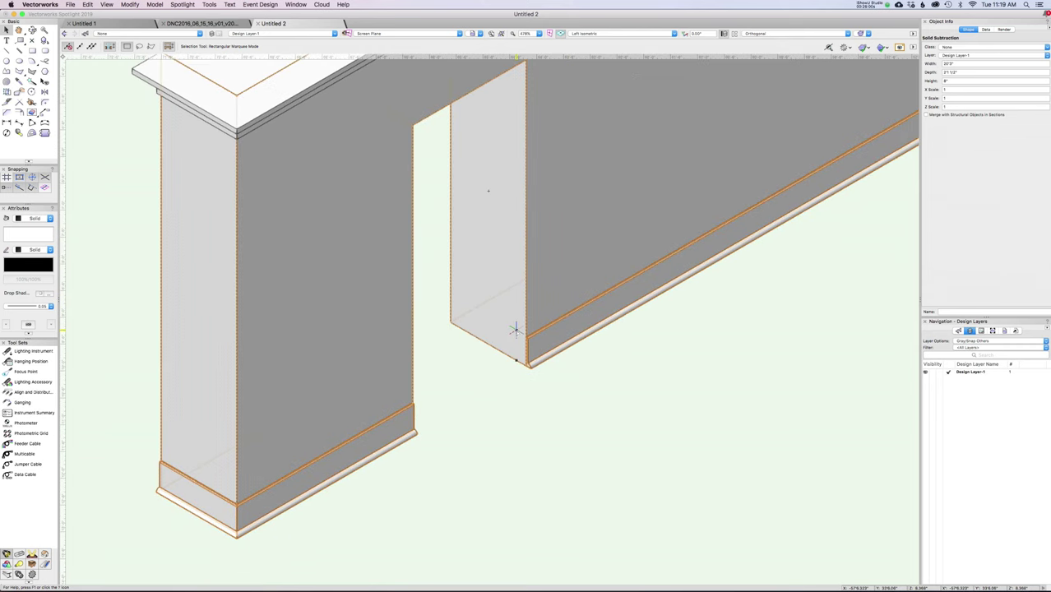
pyautogui.scroll(3, 540, 333)
pyautogui.click(580, 356)
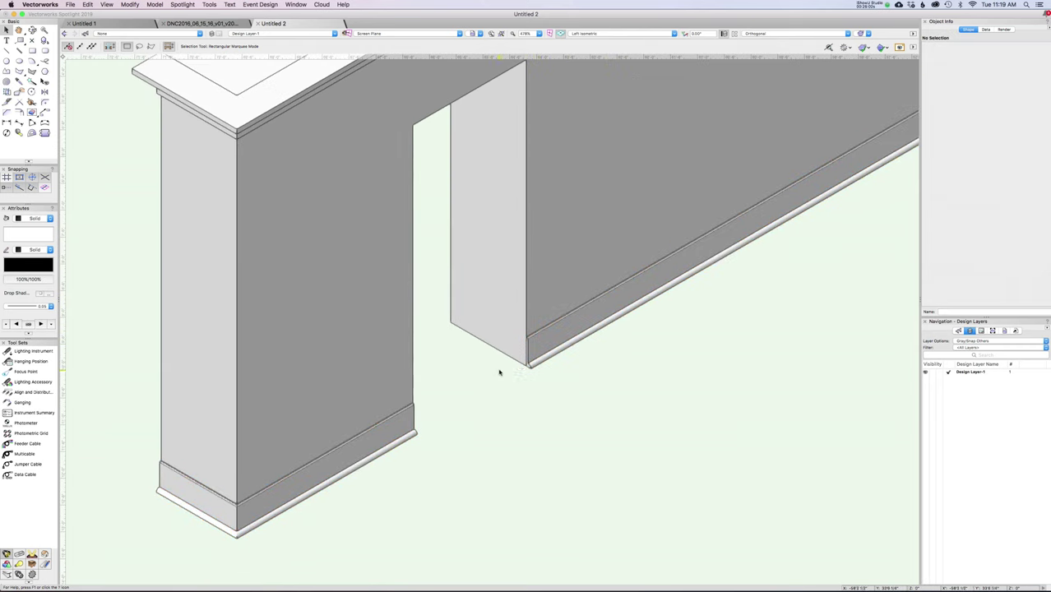
pyautogui.doubleClick(547, 352)
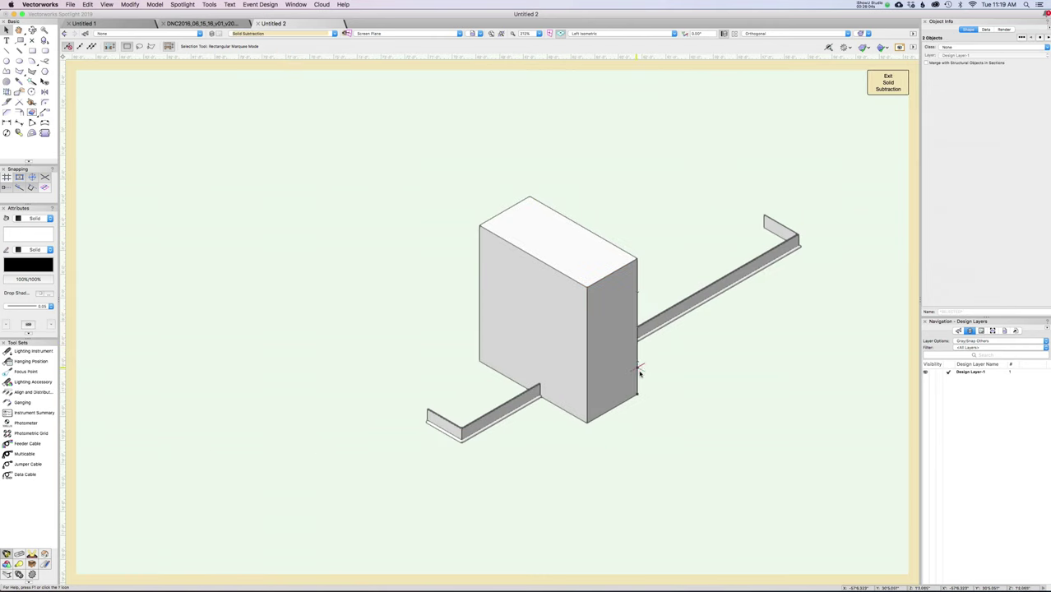
pyautogui.click(608, 297)
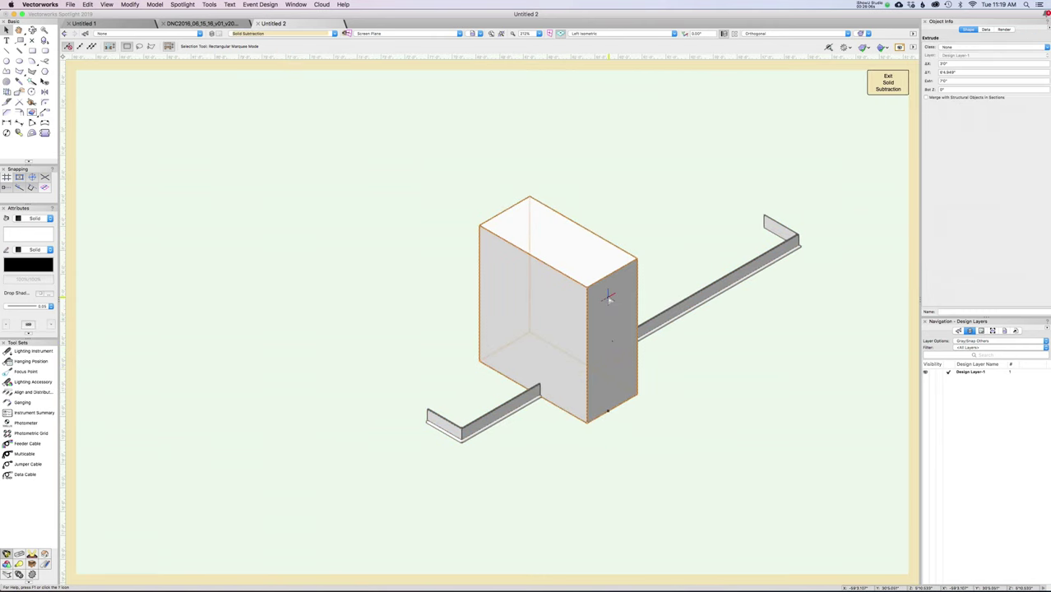
pyautogui.click(658, 318)
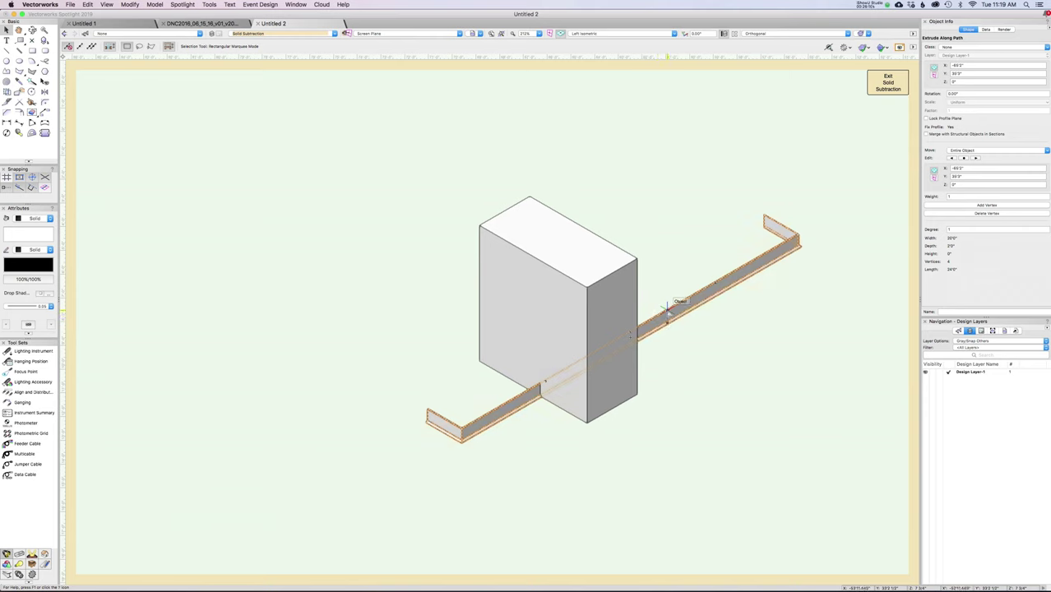
# Edit the base moulding's extrude profile with the Reshape tool, shifting its long front edge outward and lowering that edge's upper corner
pyautogui.doubleClick(673, 307)
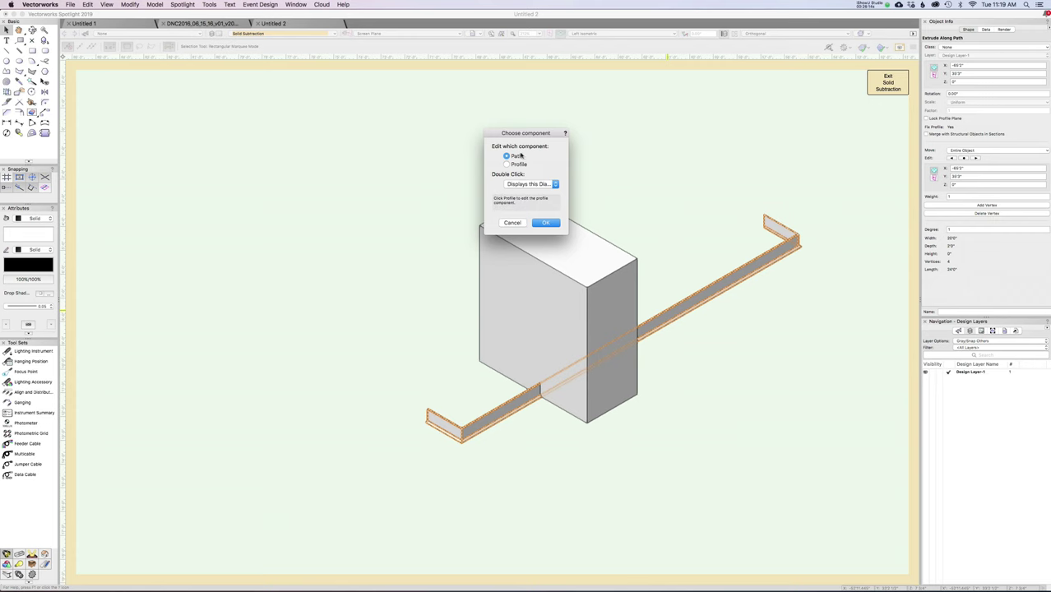
pyautogui.click(545, 222)
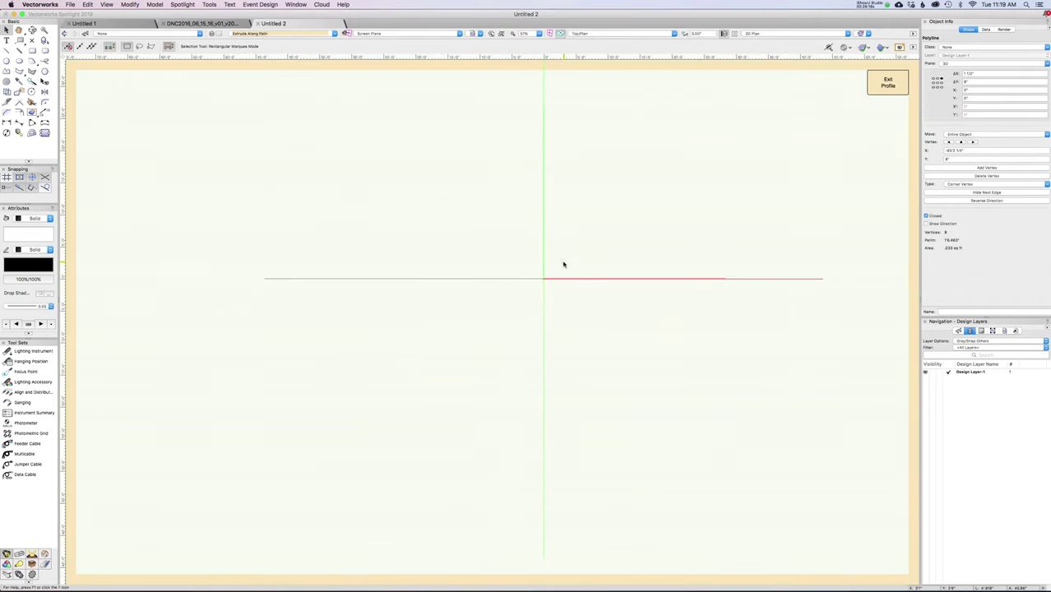
pyautogui.scroll(5, 558, 273)
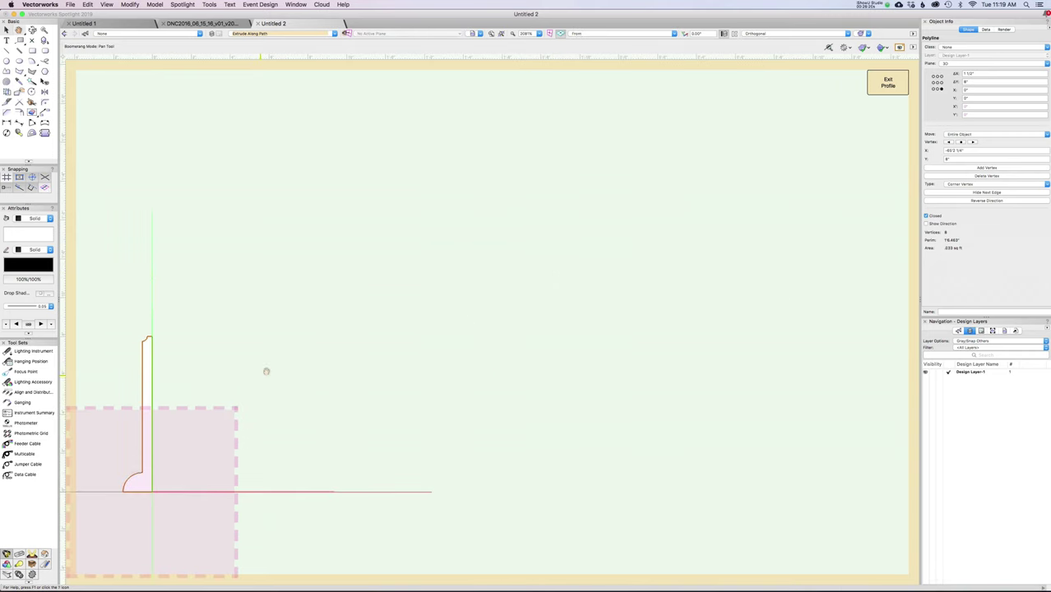
pyautogui.hscroll(-5, 264, 368)
pyautogui.click(464, 324)
pyautogui.doubleClick(454, 244)
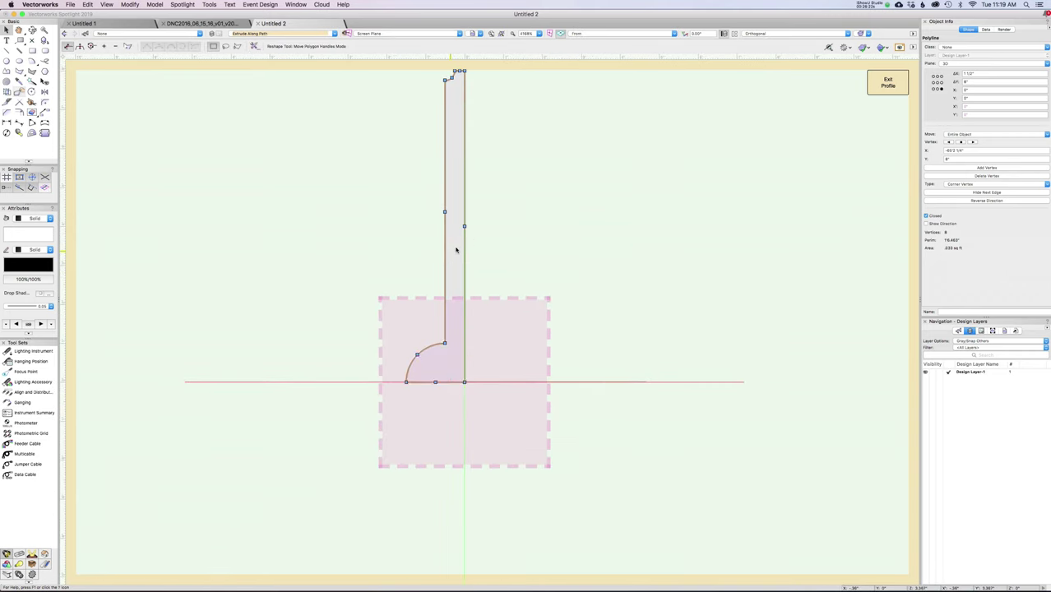
pyautogui.moveTo(444, 211); pyautogui.dragTo(429, 212)
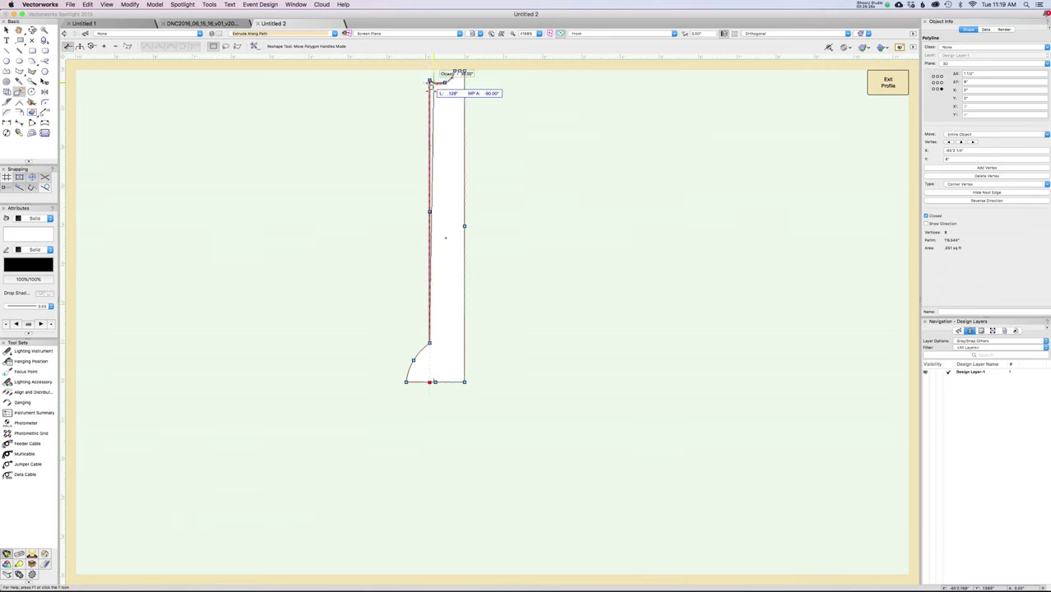
pyautogui.moveTo(429, 80); pyautogui.dragTo(429, 161)
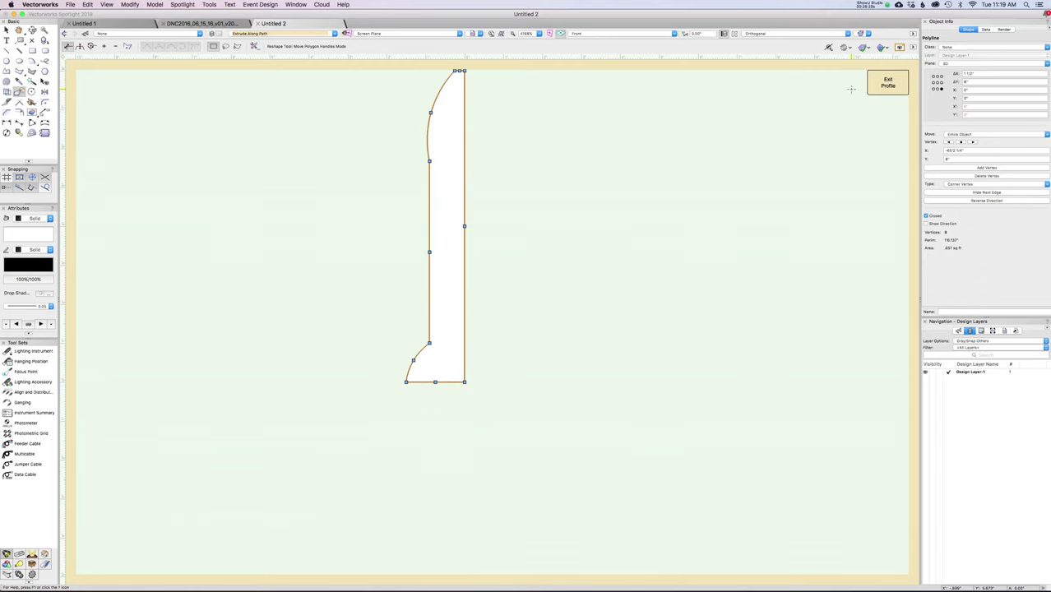
# Exit the profile and solid subtraction editing, and inspect the reshaped base moulding on both sides of the door opening
pyautogui.click(881, 84)
pyautogui.scroll(5, 510, 428)
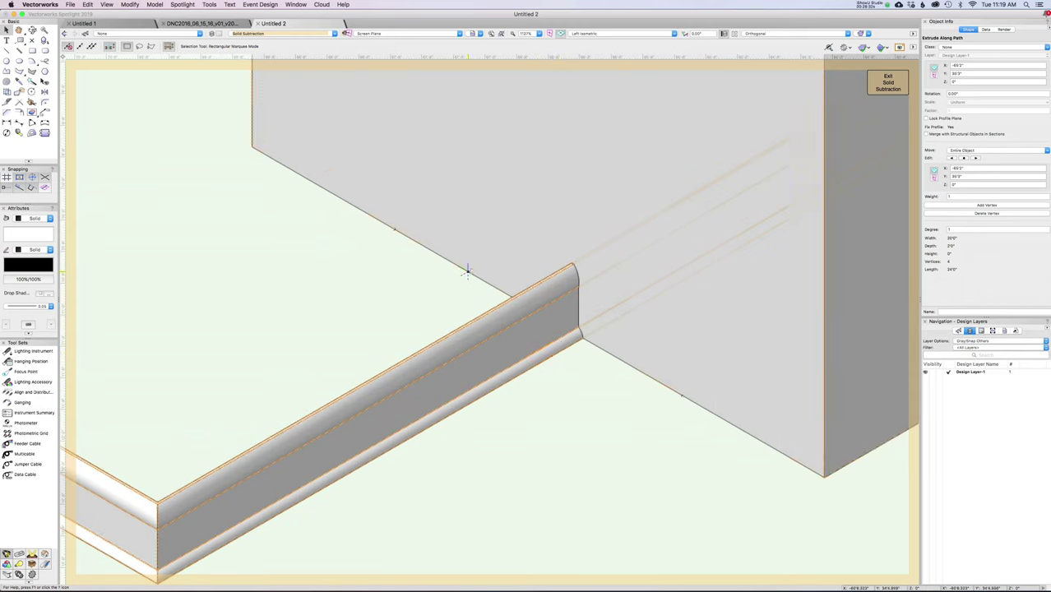
pyautogui.scroll(-5, 467, 271)
pyautogui.click(887, 82)
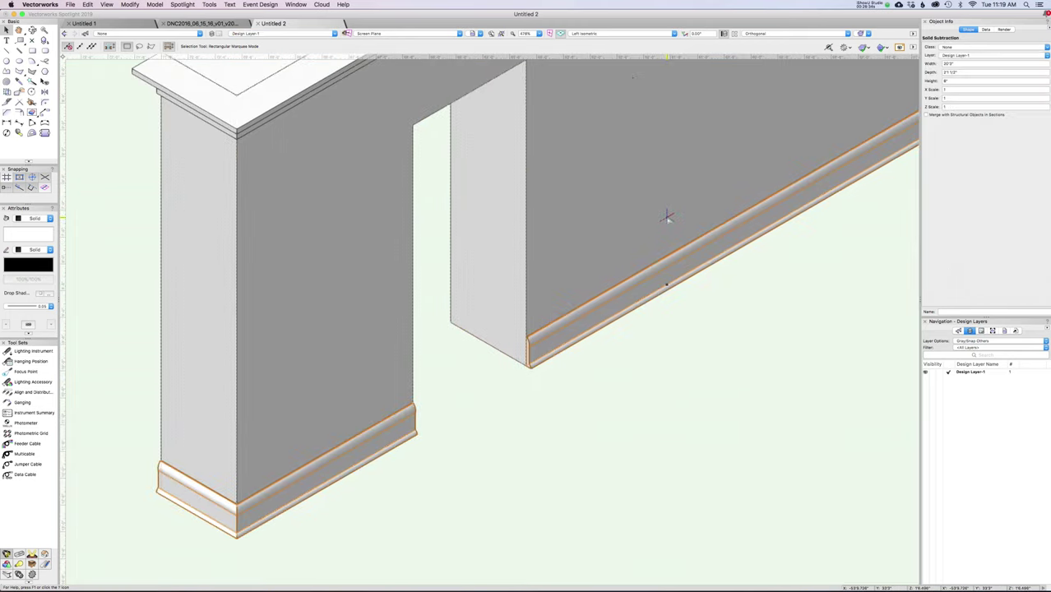
pyautogui.scroll(-2, 575, 222)
pyautogui.scroll(-2, 488, 235)
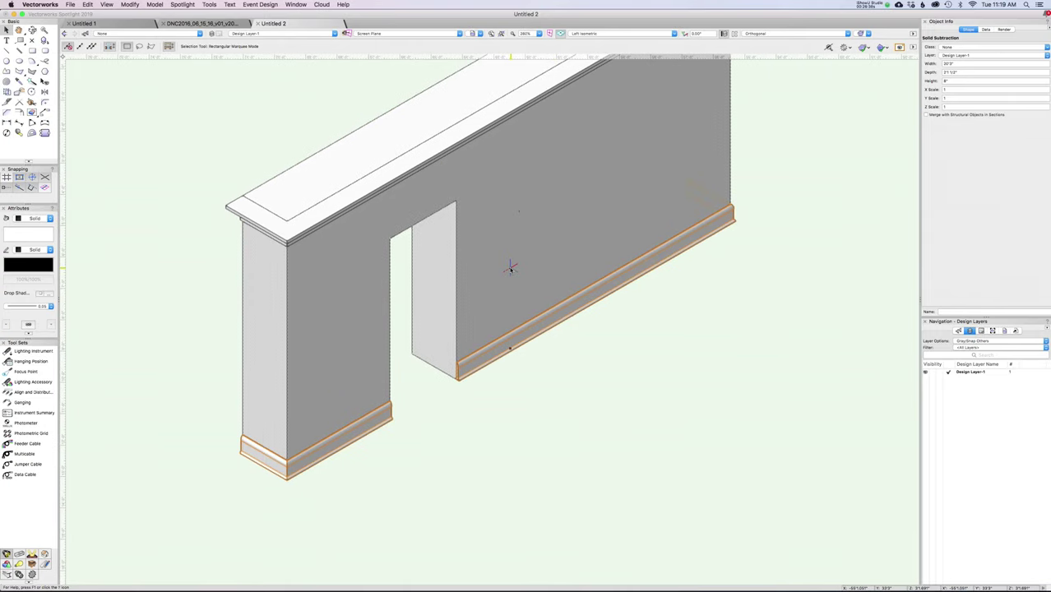
pyautogui.scroll(-3, 509, 268)
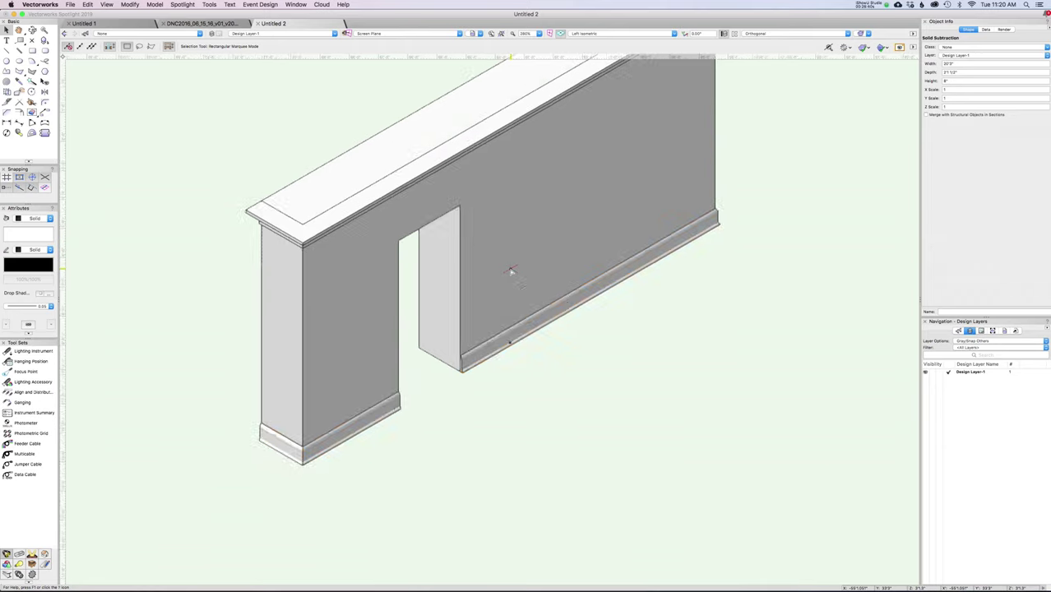
pyautogui.scroll(1, 510, 268)
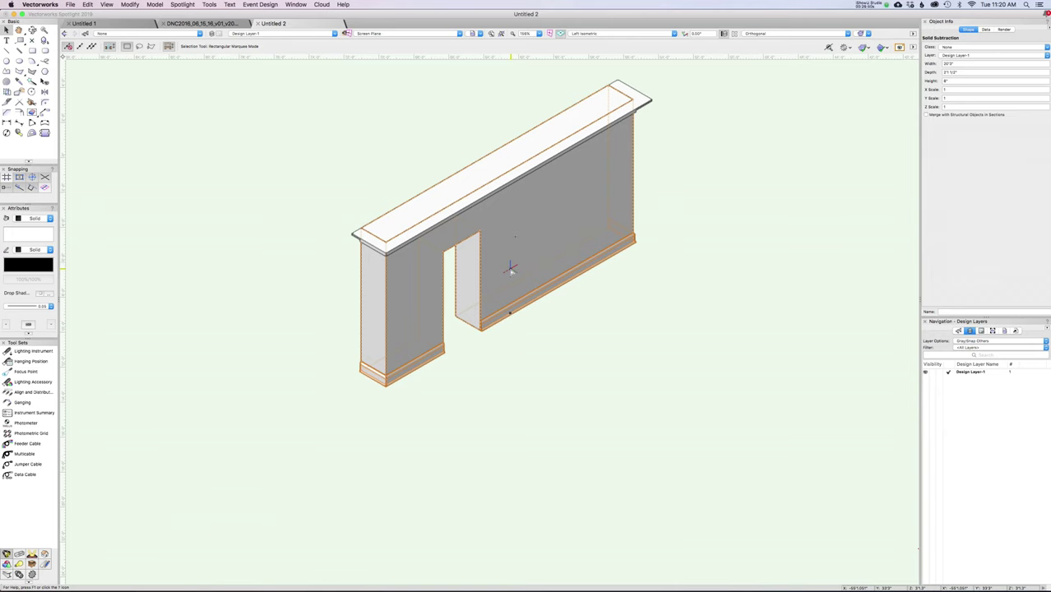
# In Top/Plan view, select the wall and both mouldings together and delete them
pyautogui.press('super+5')
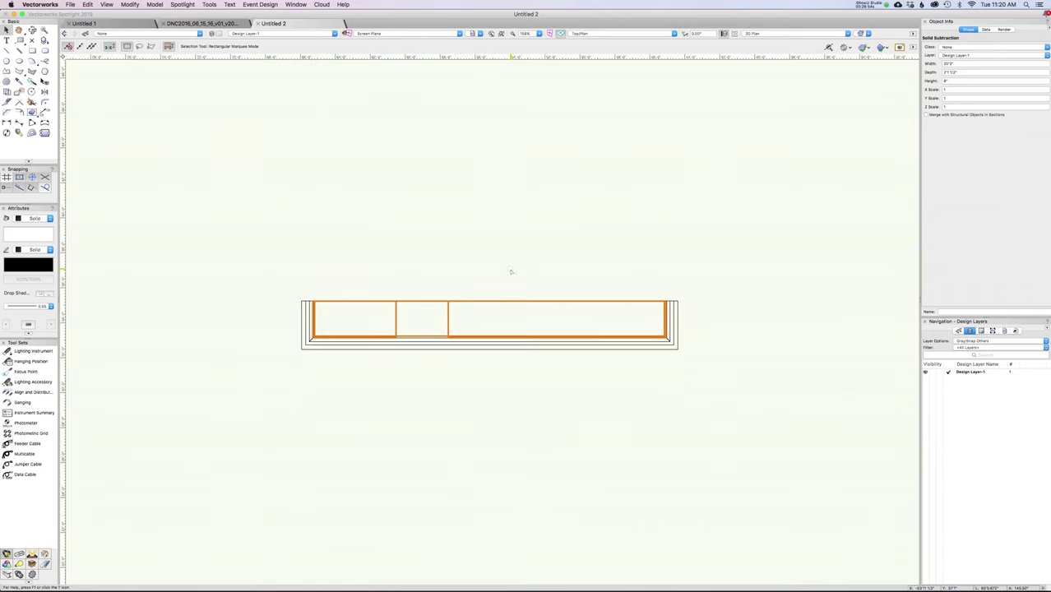
pyautogui.moveTo(277, 256)
pyautogui.mouseDown()
pyautogui.moveTo(465, 384)
pyautogui.moveTo(703, 399)
pyautogui.mouseUp()
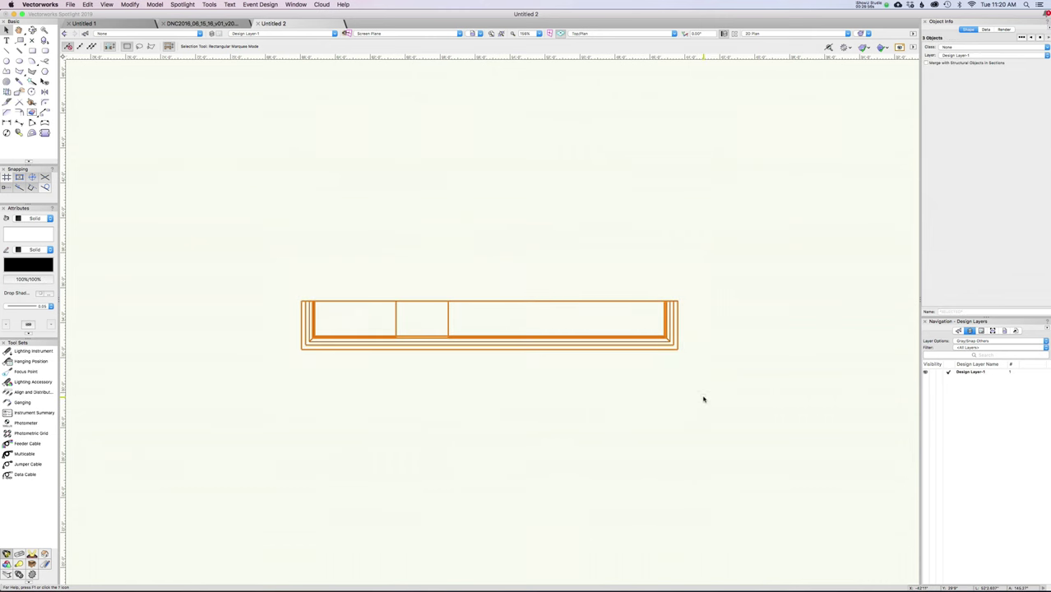
pyautogui.press('Delete')
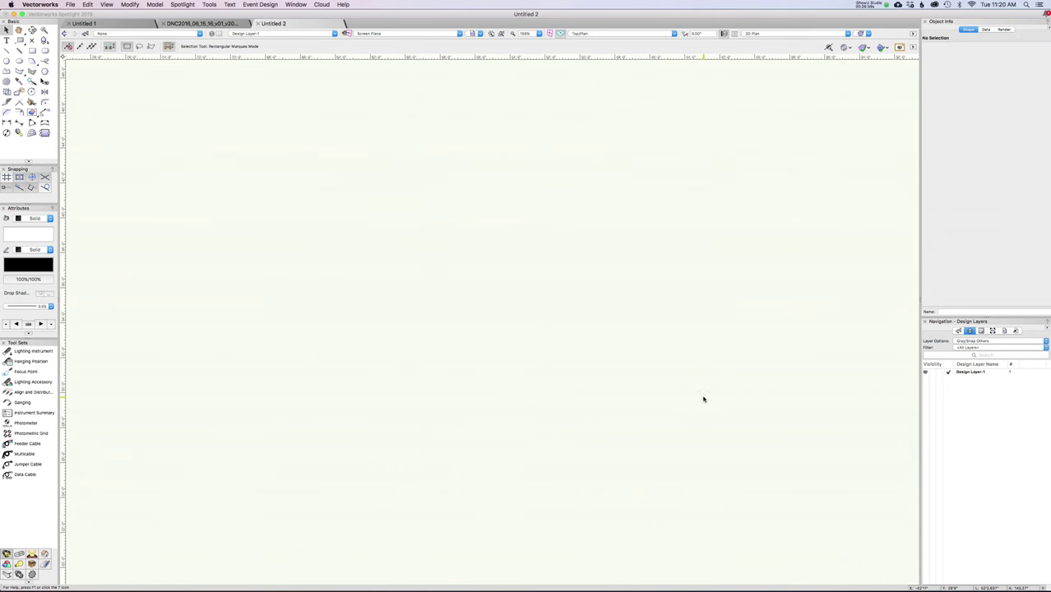
# Switch to the DNC2016 arena drawing, decline the backup save, and examine the curved corner of the seating bowl in plan
pyautogui.click(221, 25)
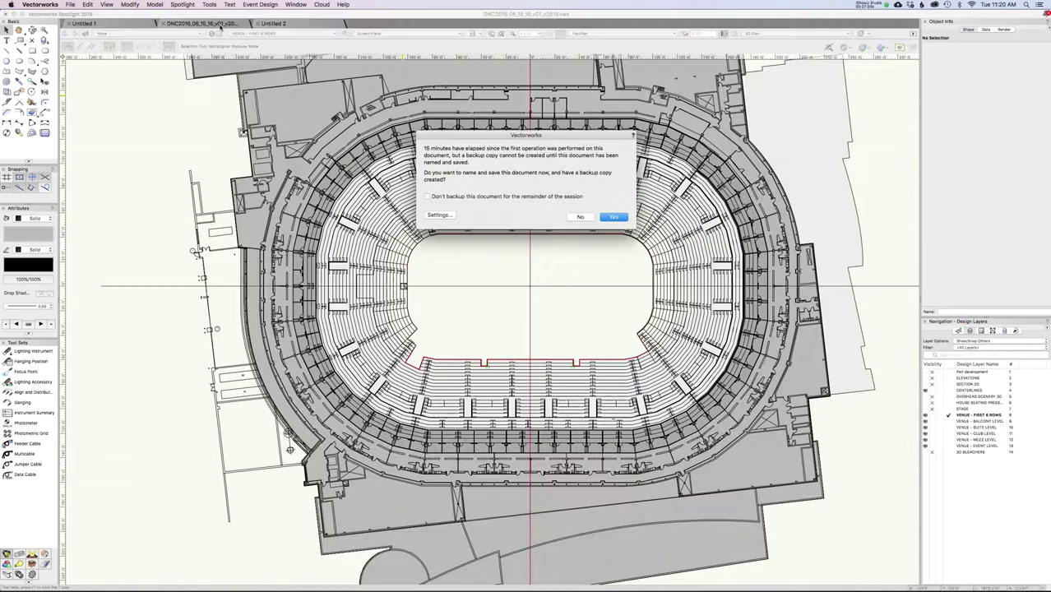
pyautogui.click(582, 217)
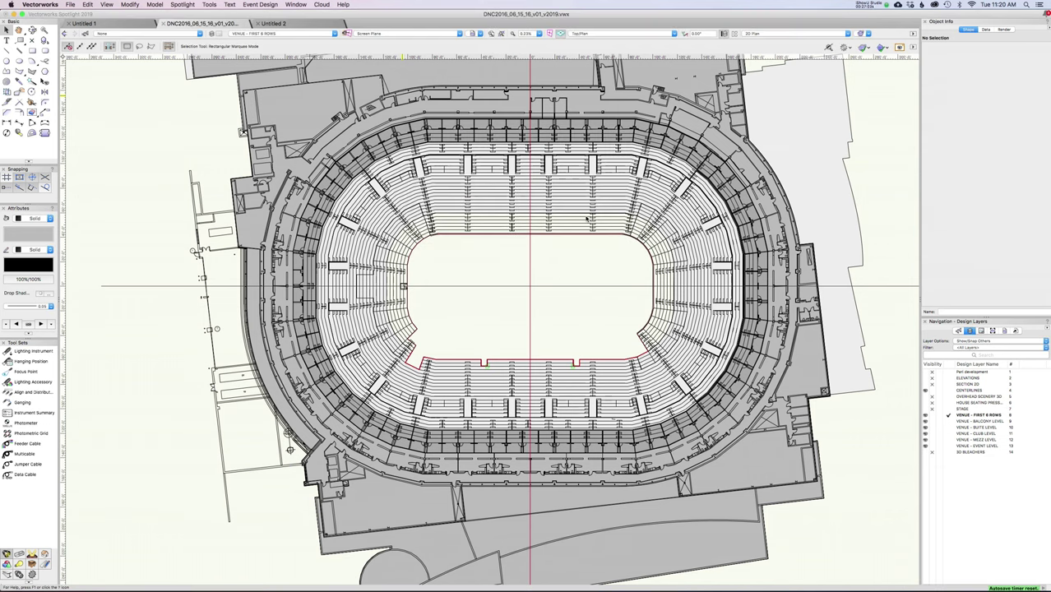
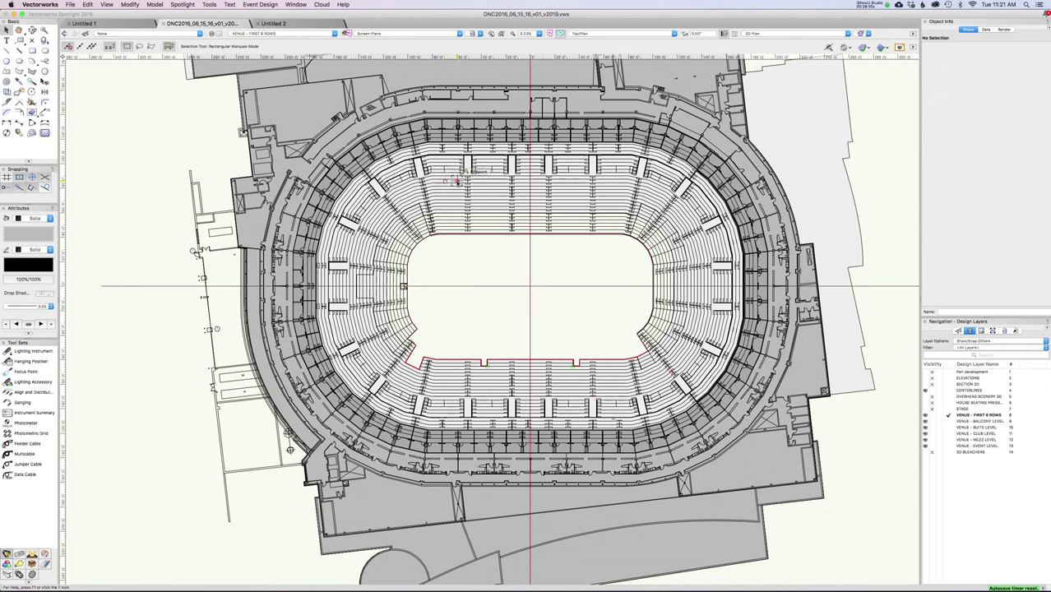
pyautogui.scroll(5, 462, 222)
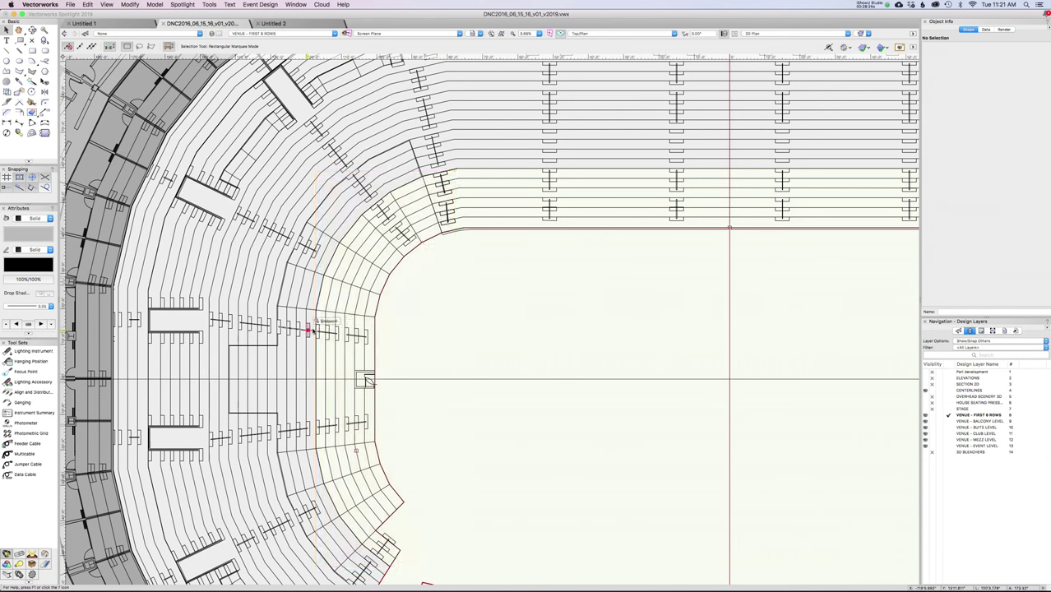
pyautogui.scroll(-5, 528, 280)
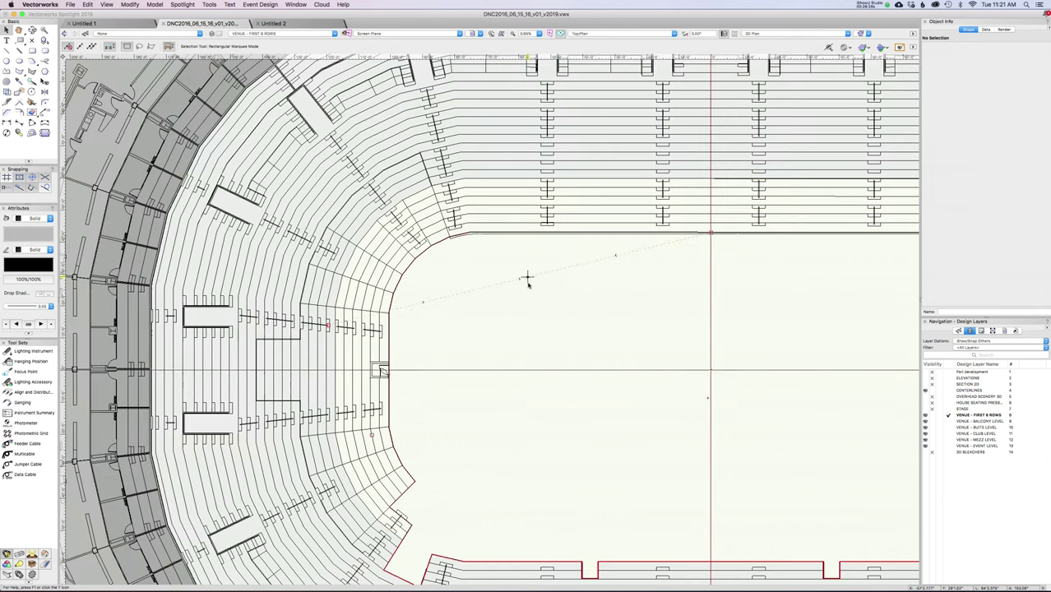
# Switch to the Untitled 1 file, decline the backup save, and examine the corner seating model in 3D from the front
pyautogui.click(108, 25)
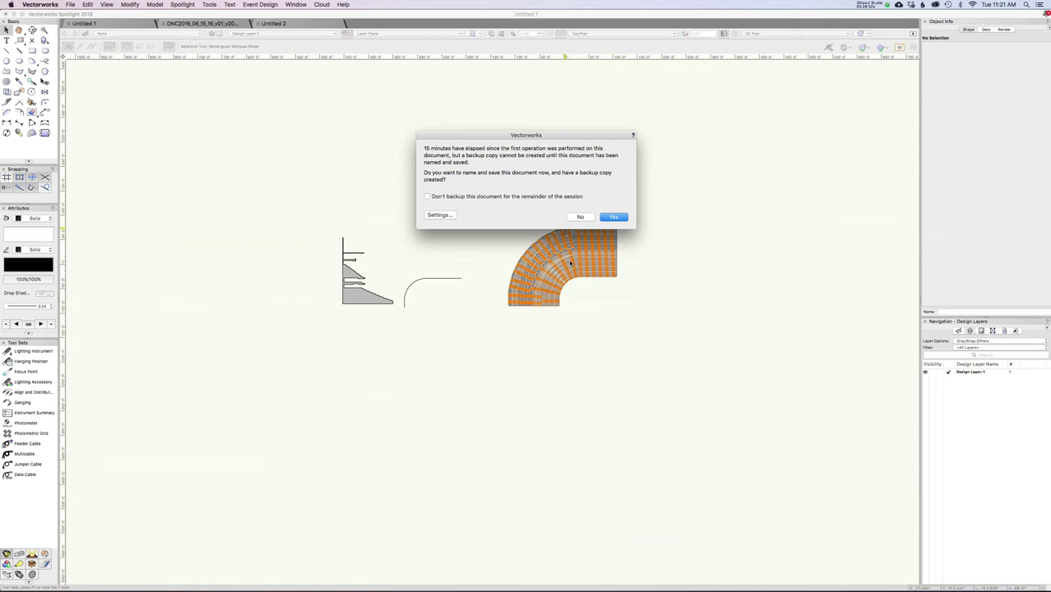
pyautogui.click(581, 218)
pyautogui.scroll(2, 575, 259)
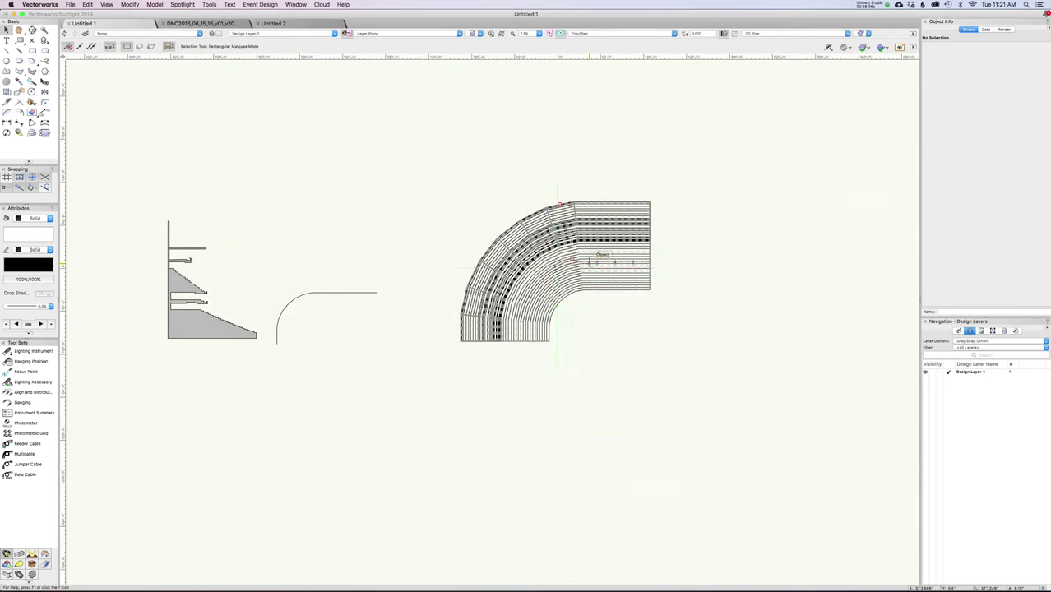
pyautogui.hotkey('shift', 'c')
pyautogui.moveTo(547, 303); pyautogui.dragTo(528, 159)
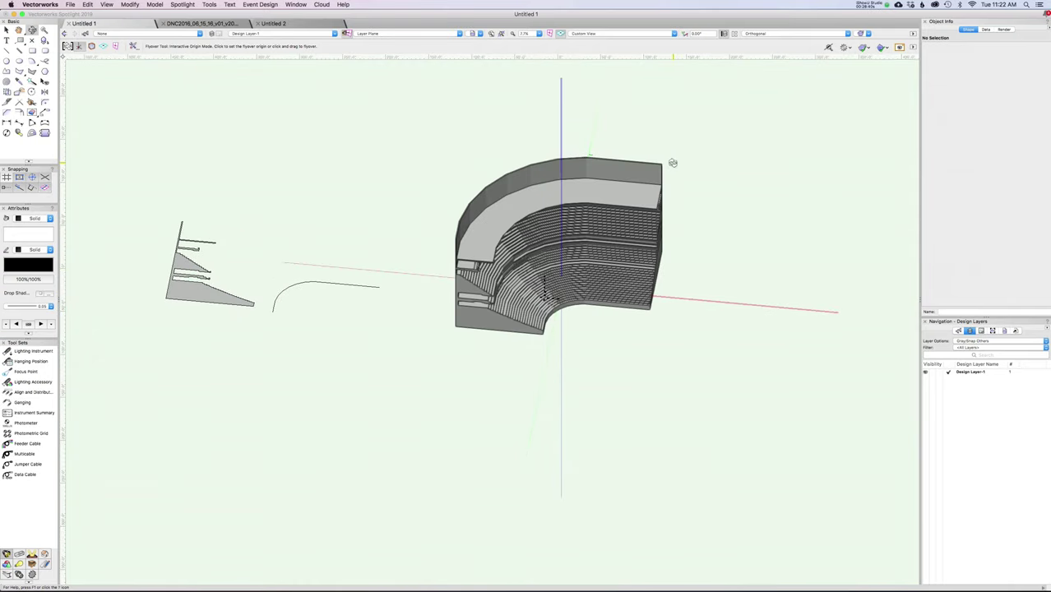
pyautogui.scroll(5, 518, 268)
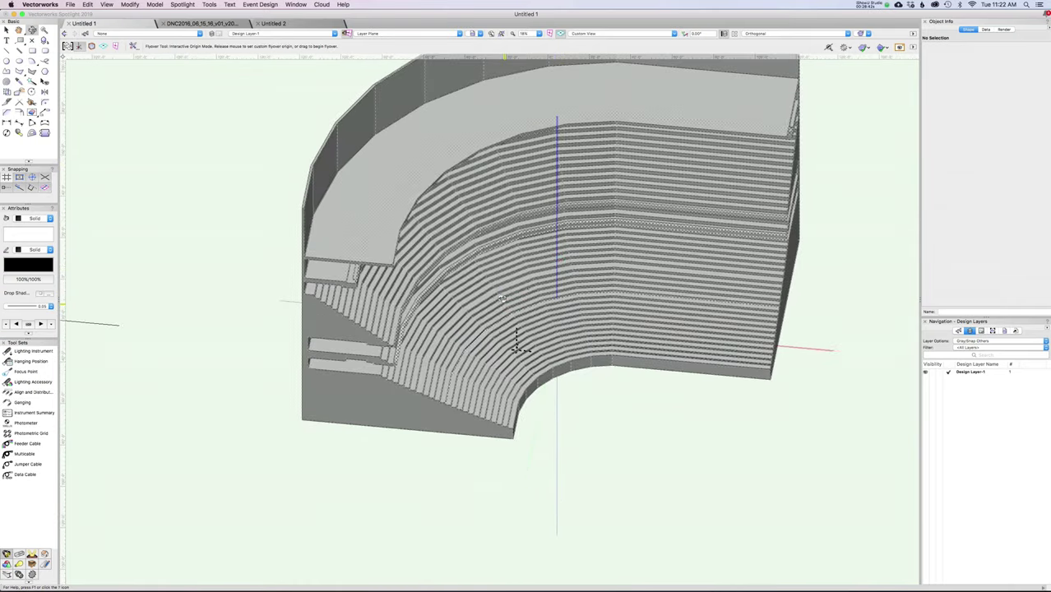
pyautogui.moveTo(518, 269); pyautogui.dragTo(465, 194)
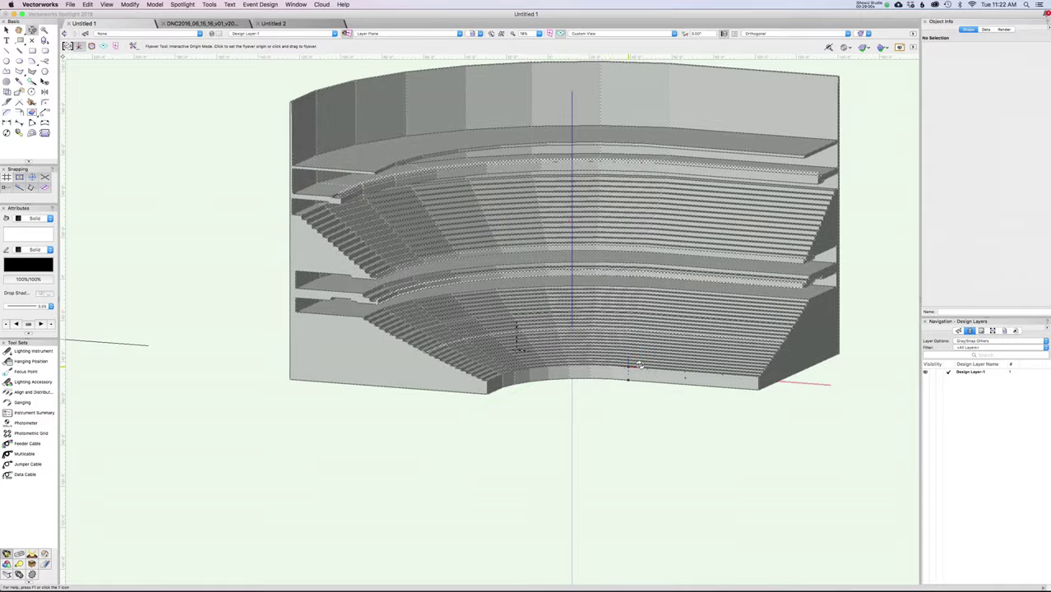
pyautogui.moveTo(711, 384); pyautogui.dragTo(680, 352)
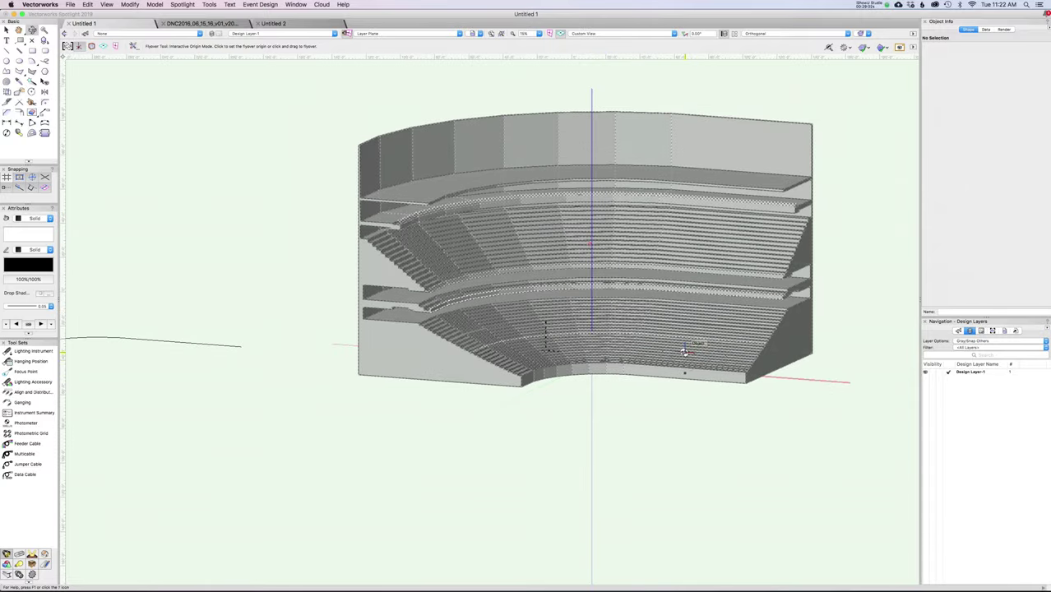
pyautogui.moveTo(675, 313); pyautogui.dragTo(629, 316, button='middle')
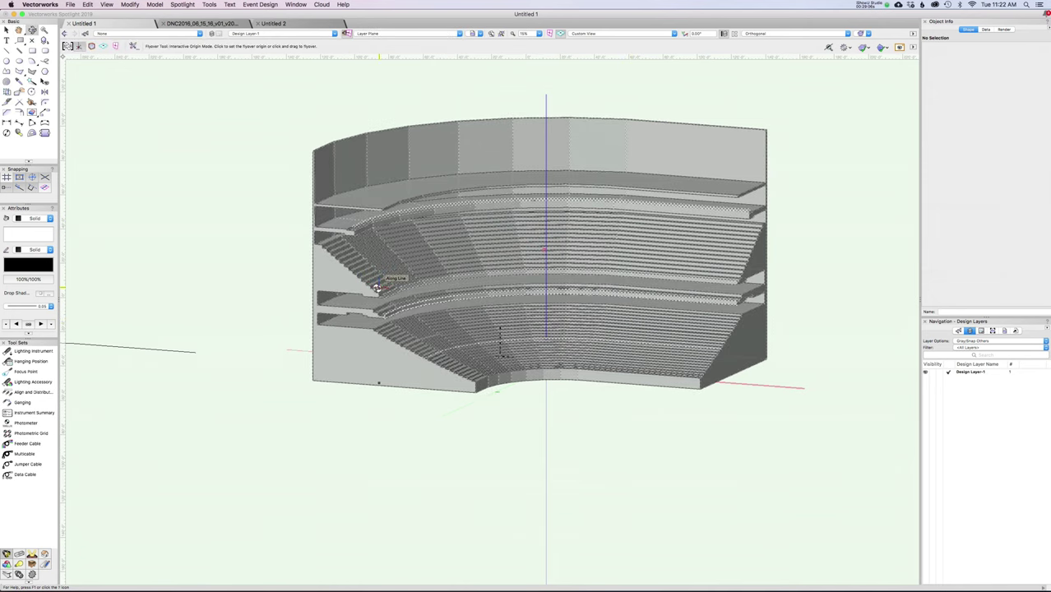
# Return to Top/Plan view, select the stepped seating section polygon, and examine its full outline from floor to back wall
pyautogui.press('super+5')
pyautogui.scroll(-3, 381, 291)
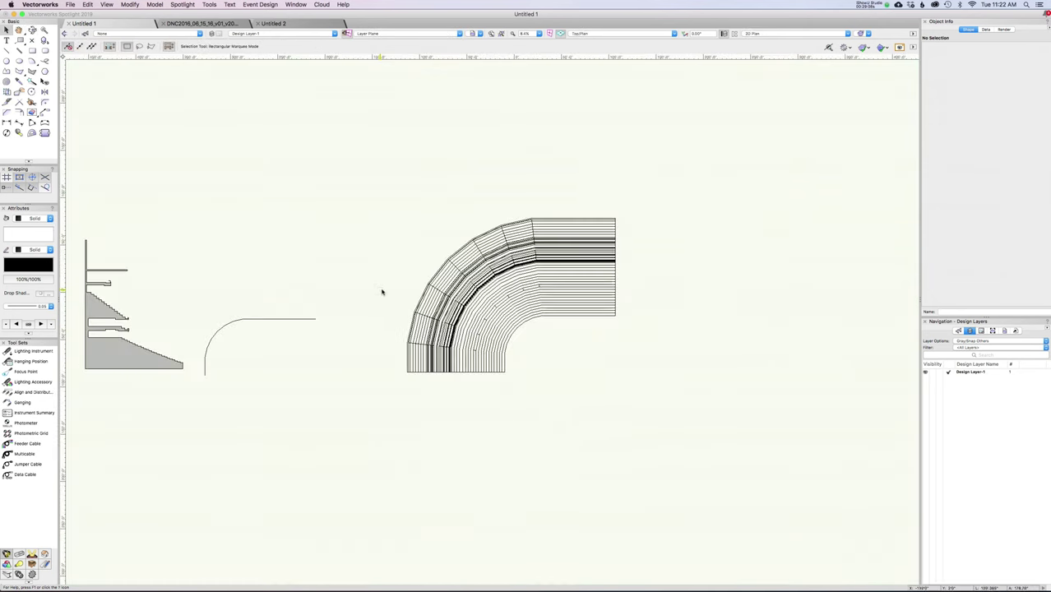
pyautogui.moveTo(383, 291); pyautogui.dragTo(578, 239, button='middle')
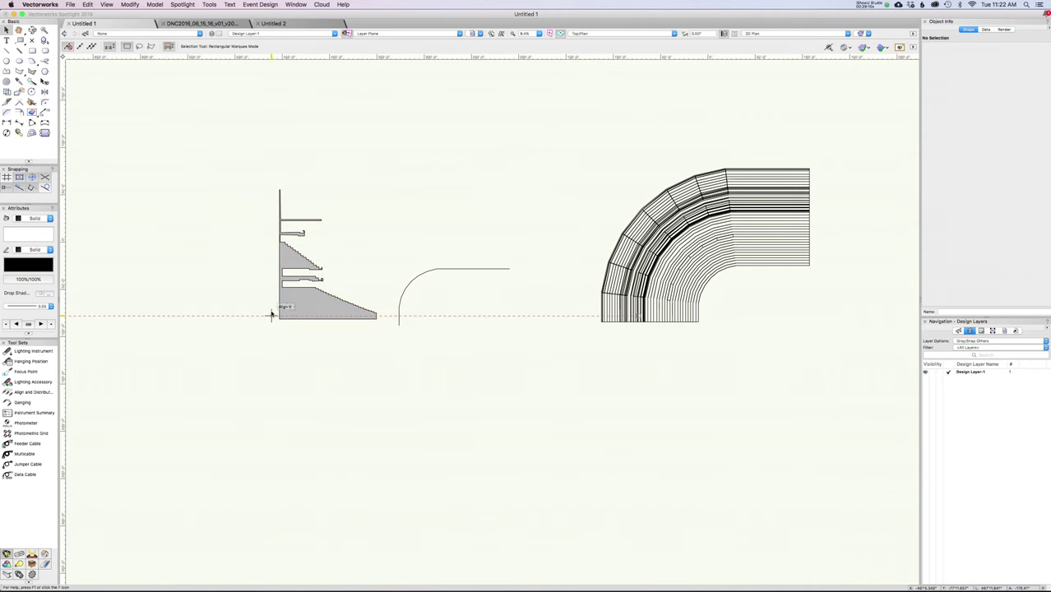
pyautogui.scroll(3, 271, 316)
pyautogui.scroll(1, 271, 316)
pyautogui.click(328, 183)
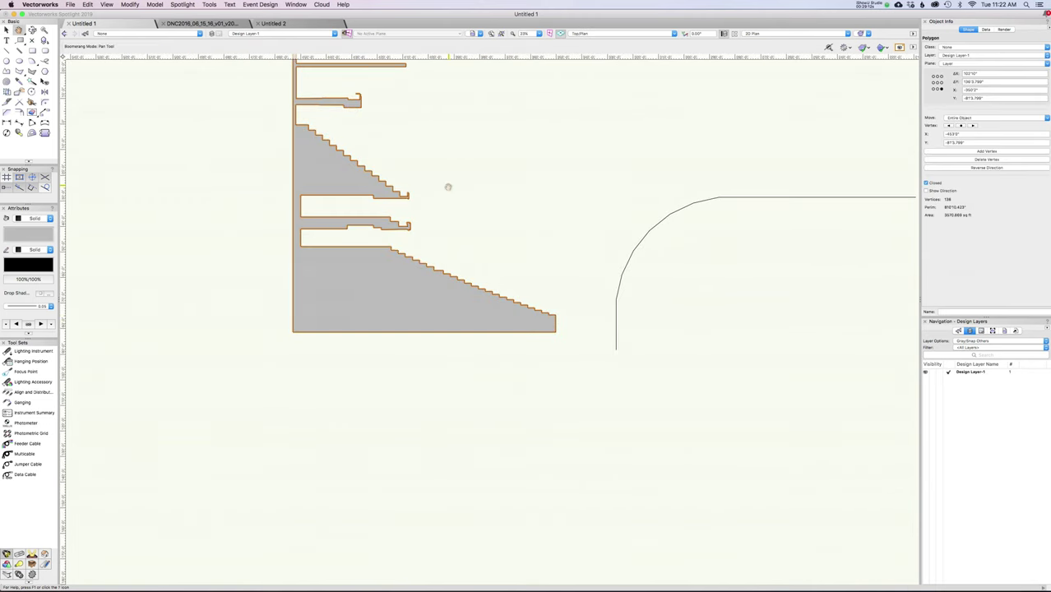
pyautogui.moveTo(448, 187); pyautogui.dragTo(449, 239, button='middle')
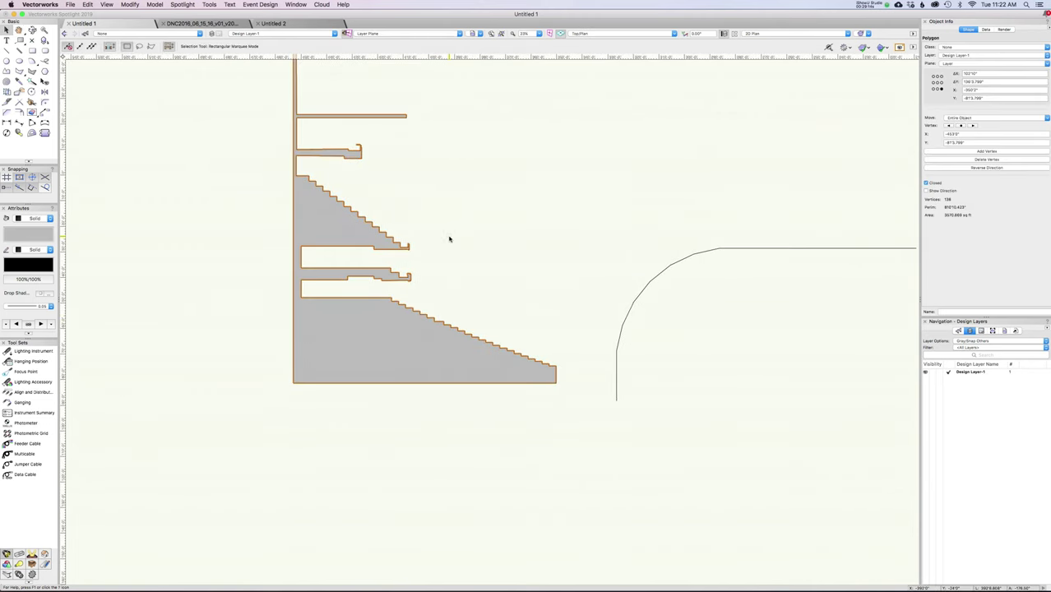
pyautogui.moveTo(342, 93); pyautogui.dragTo(375, 183, button='middle')
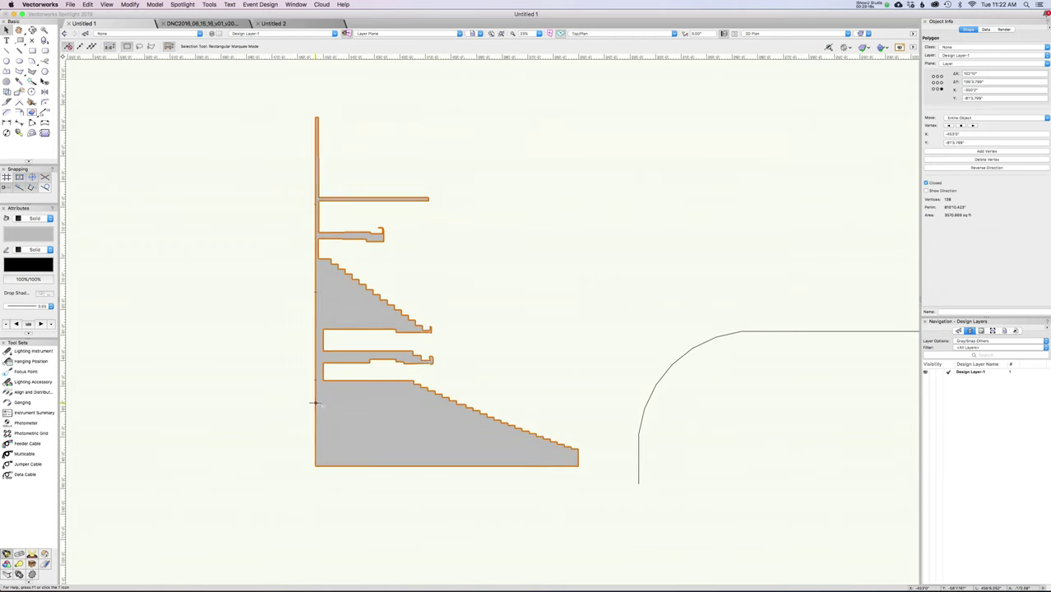
# Inspect the upper tier's steps and balcony edges on the seating section up close, and reselect the section polygon
pyautogui.scroll(3, 355, 284)
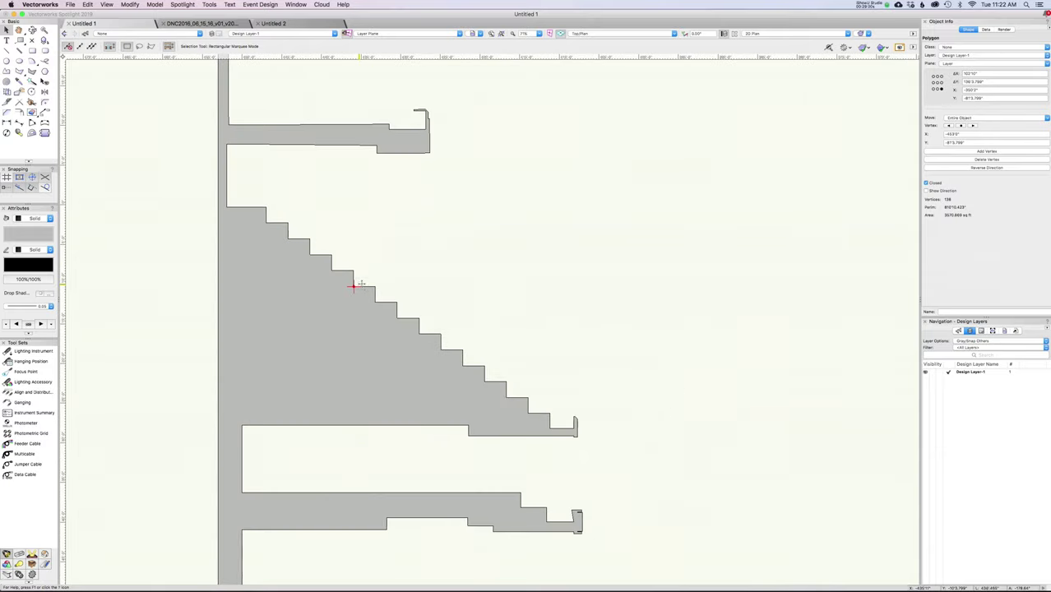
pyautogui.moveTo(425, 286); pyautogui.dragTo(368, 178, button='middle')
pyautogui.scroll(-3, 531, 234)
pyautogui.hscroll(-3, 529, 237)
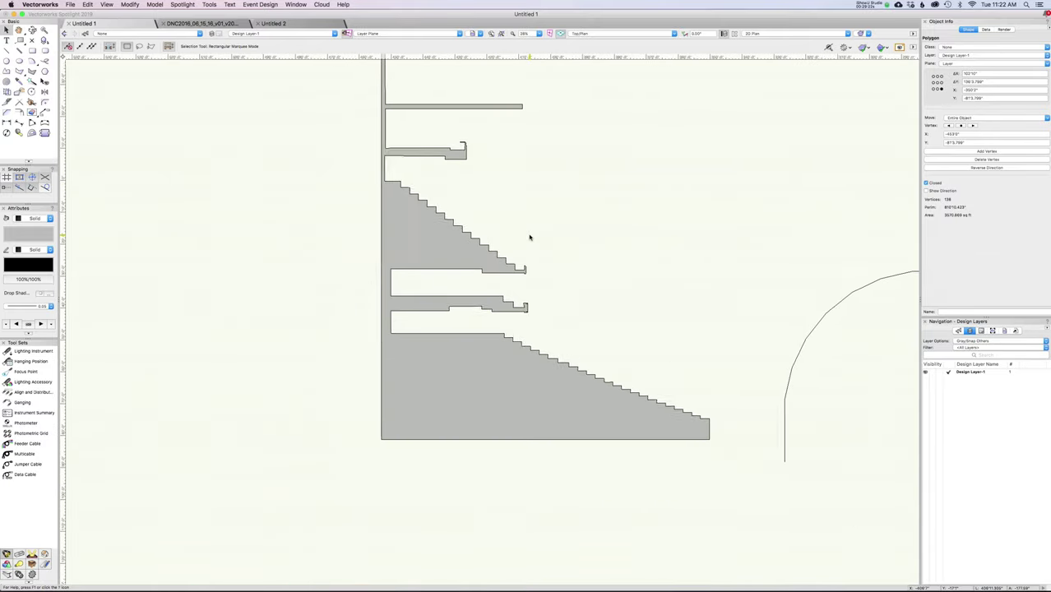
pyautogui.scroll(-3, 529, 237)
pyautogui.click(449, 109)
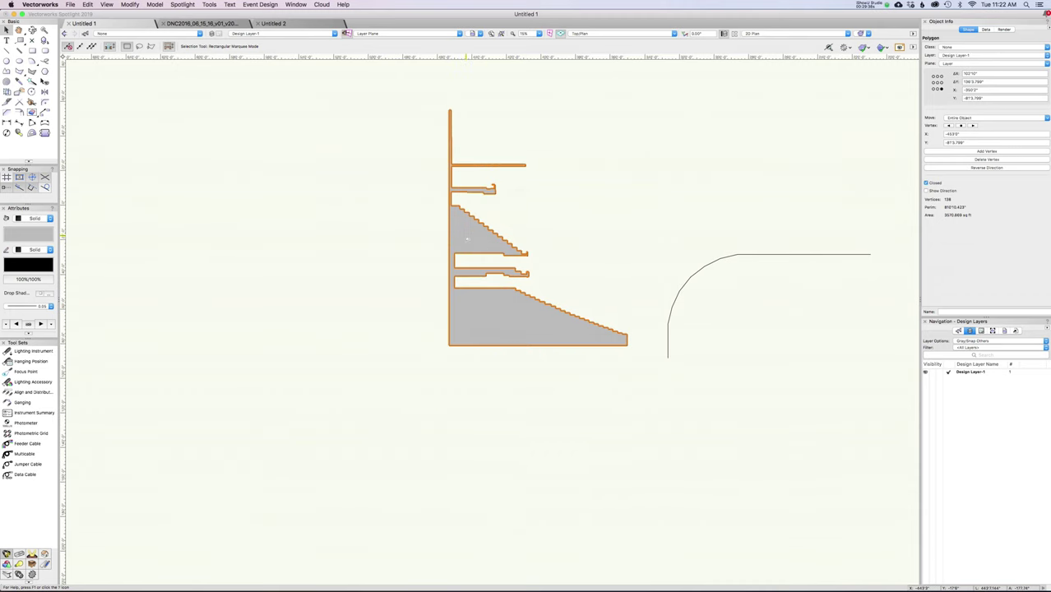
# Select the open curved path polygon beside the section, and compare it with the finished seating corner
pyautogui.moveTo(605, 228); pyautogui.dragTo(386, 174, button='middle')
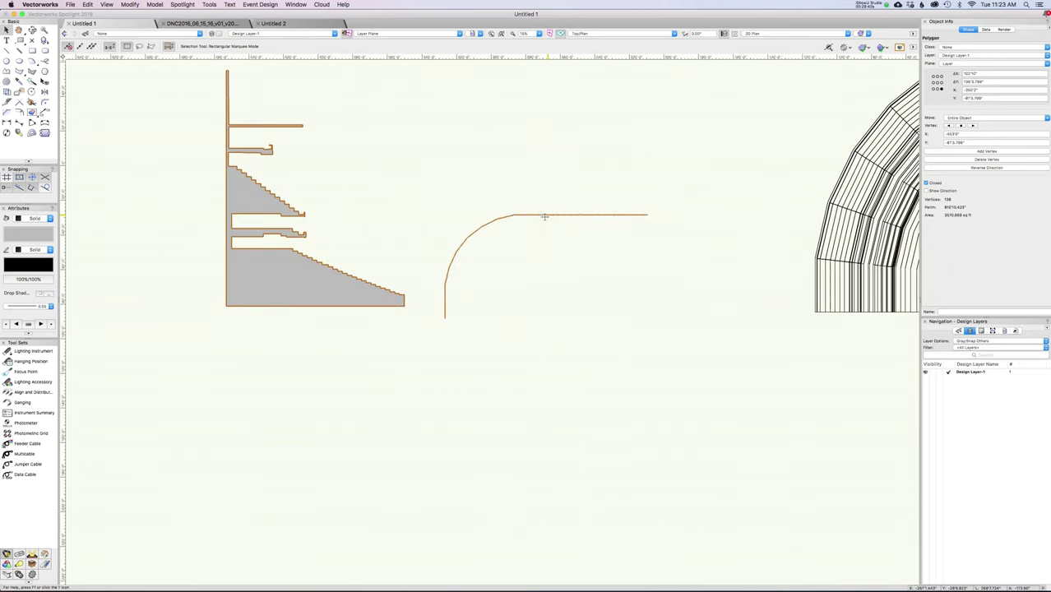
pyautogui.click(544, 217)
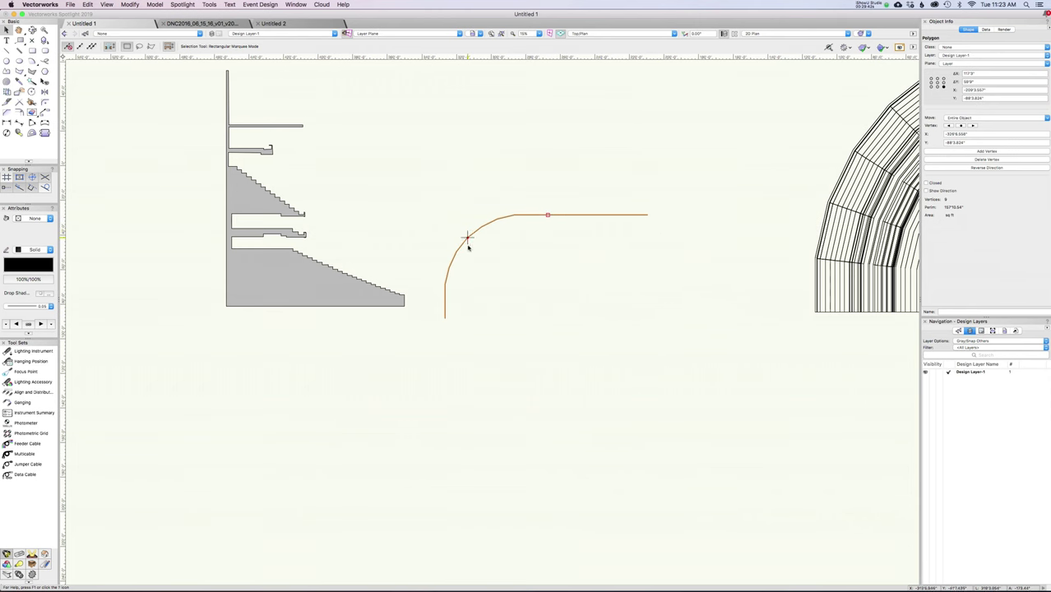
pyautogui.moveTo(682, 214); pyautogui.dragTo(368, 212, button='middle')
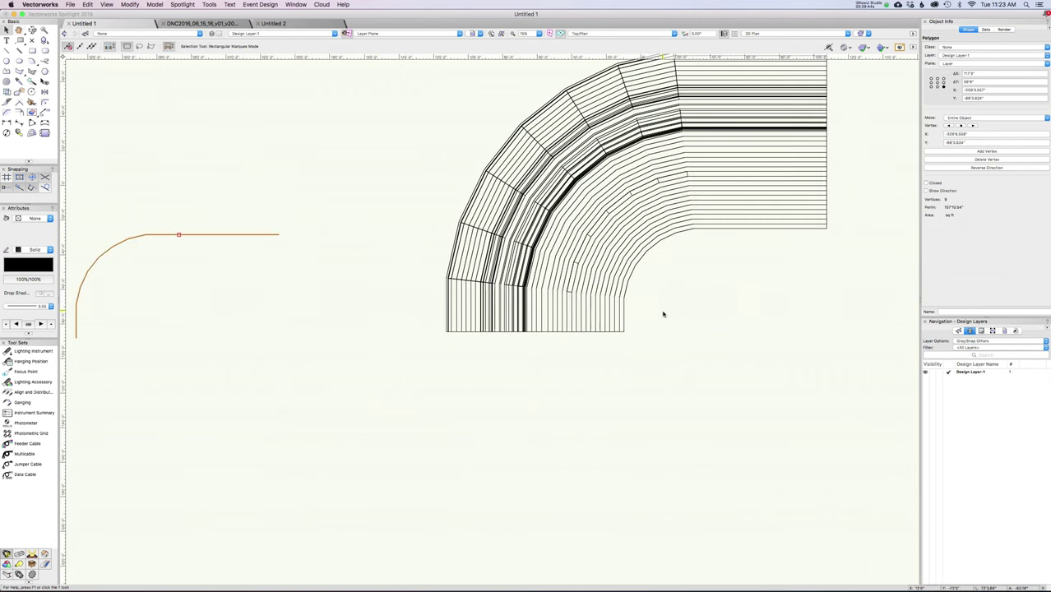
pyautogui.click(301, 24)
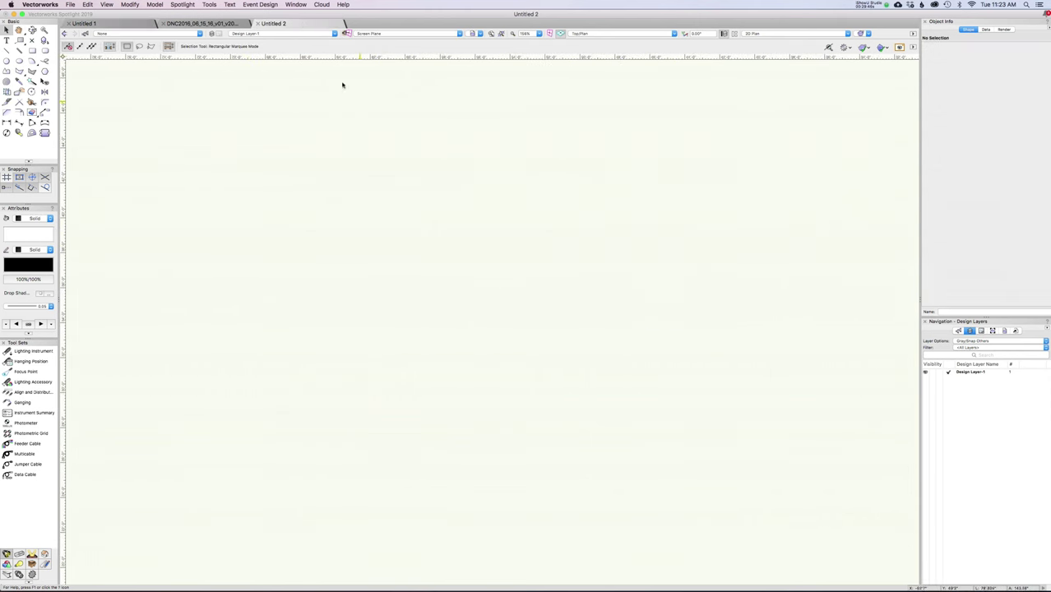
pyautogui.scroll(-5, 517, 223)
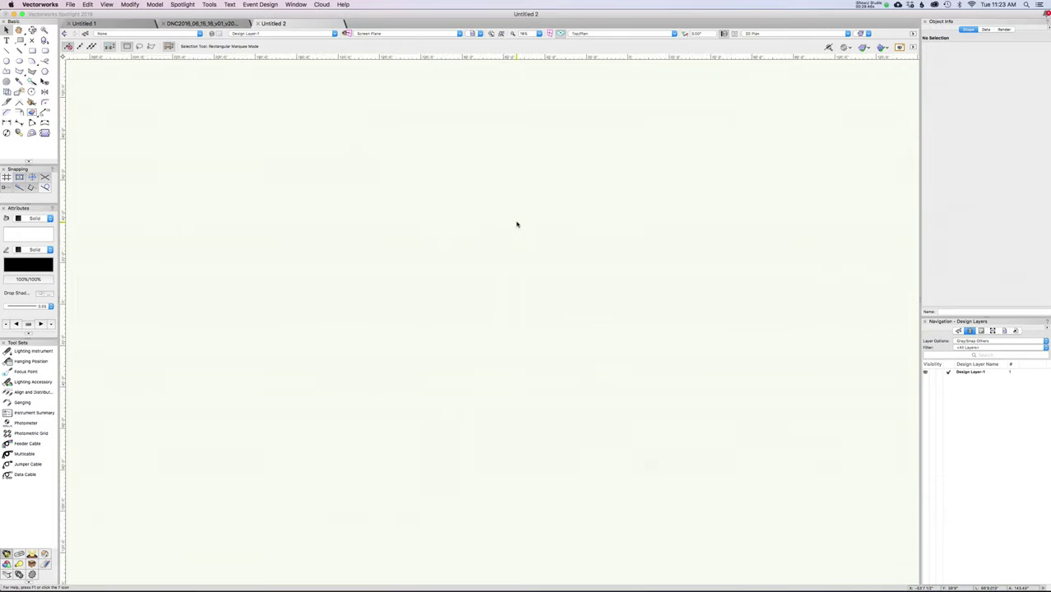
# Switch to the DNC2016 arena drawing and examine the faceted front edge of the first rows around the corner and straight side
pyautogui.click(214, 25)
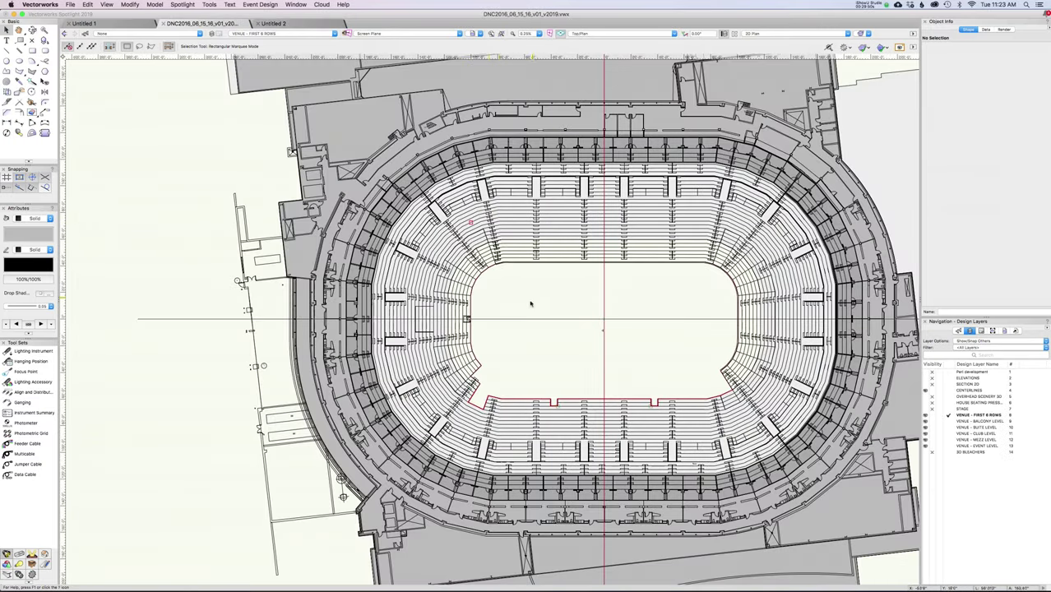
pyautogui.scroll(8, 485, 314)
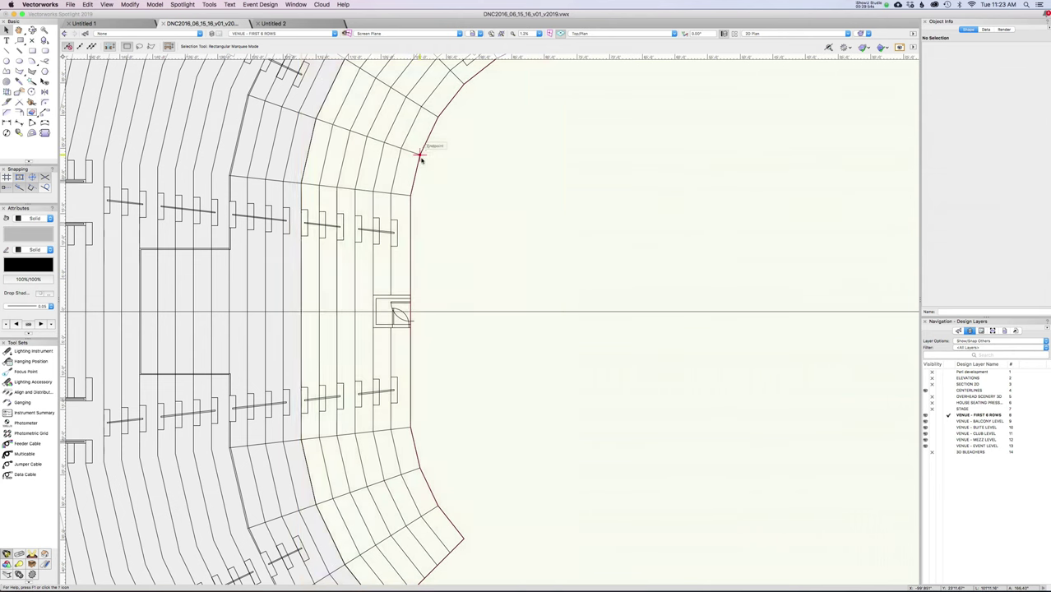
pyautogui.moveTo(446, 105); pyautogui.dragTo(390, 236)
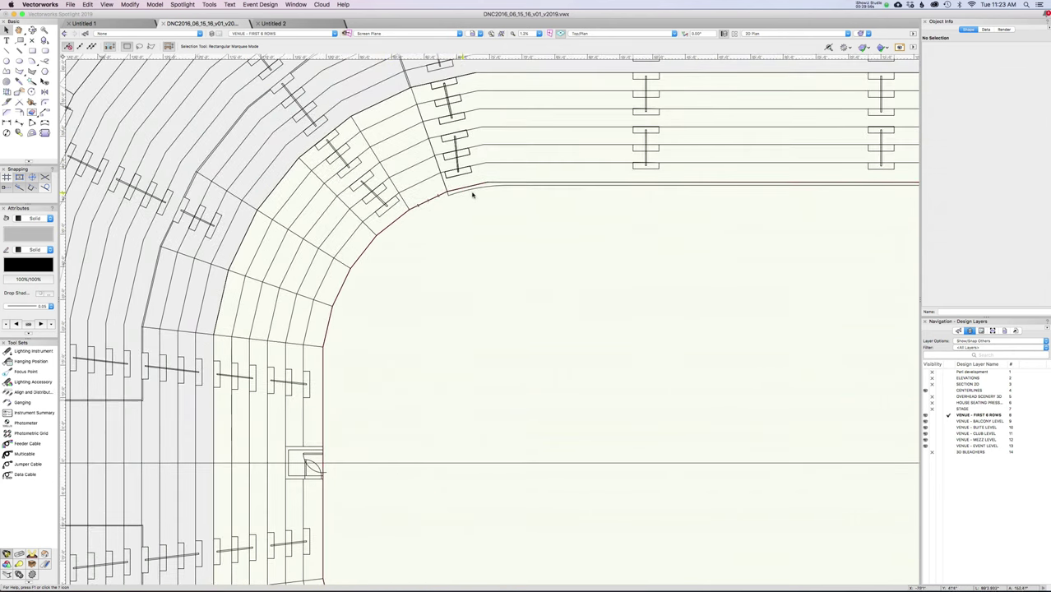
pyautogui.scroll(-1, 757, 190)
pyautogui.scroll(-1, 757, 190)
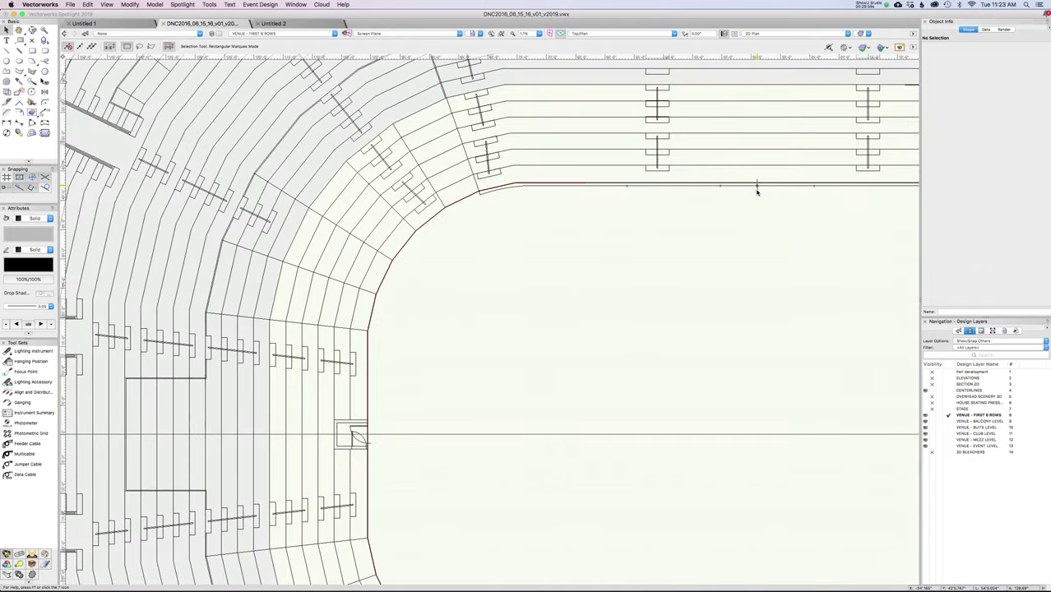
pyautogui.scroll(2, 600, 207)
pyautogui.scroll(-1, 608, 215)
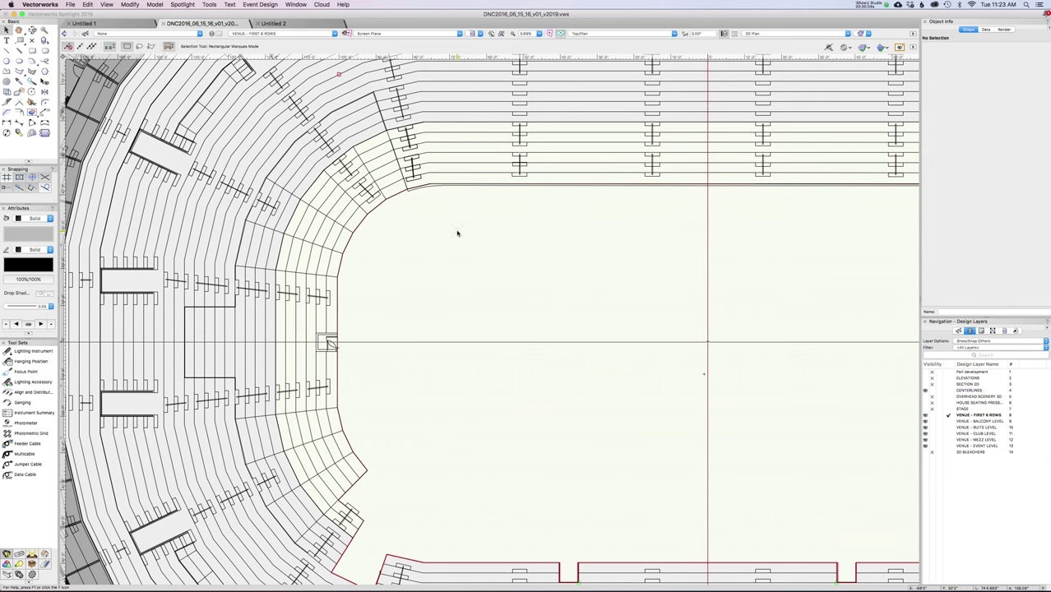
pyautogui.scroll(-3, 457, 233)
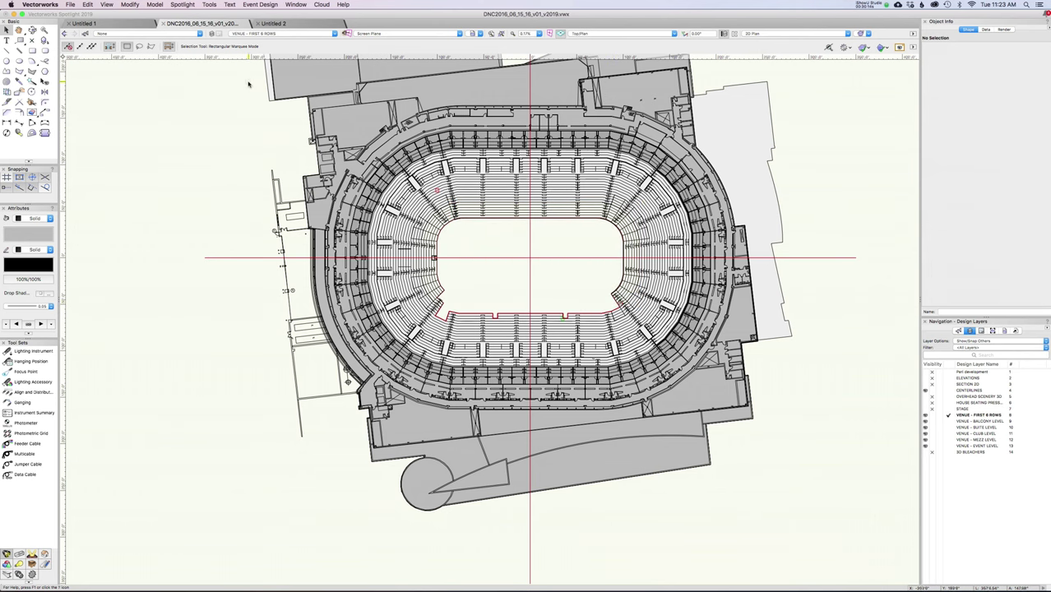
# Switch back to the Untitled 1 drawing and select both the stepped seating section polygon and the curved path polygon
pyautogui.click(132, 24)
pyautogui.scroll(-3, 561, 215)
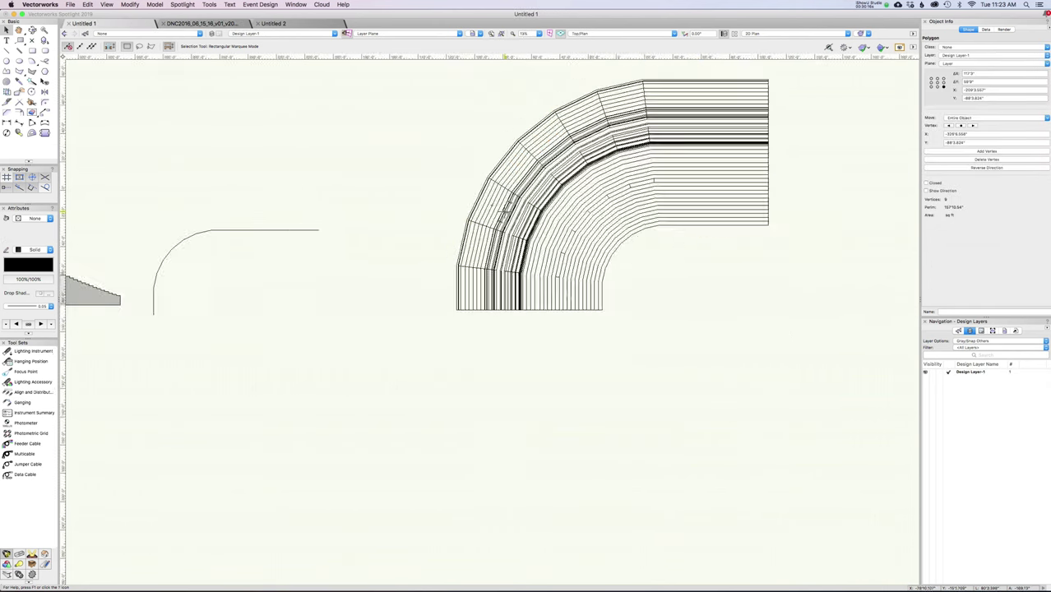
pyautogui.moveTo(383, 217); pyautogui.dragTo(483, 223)
pyautogui.click(292, 232)
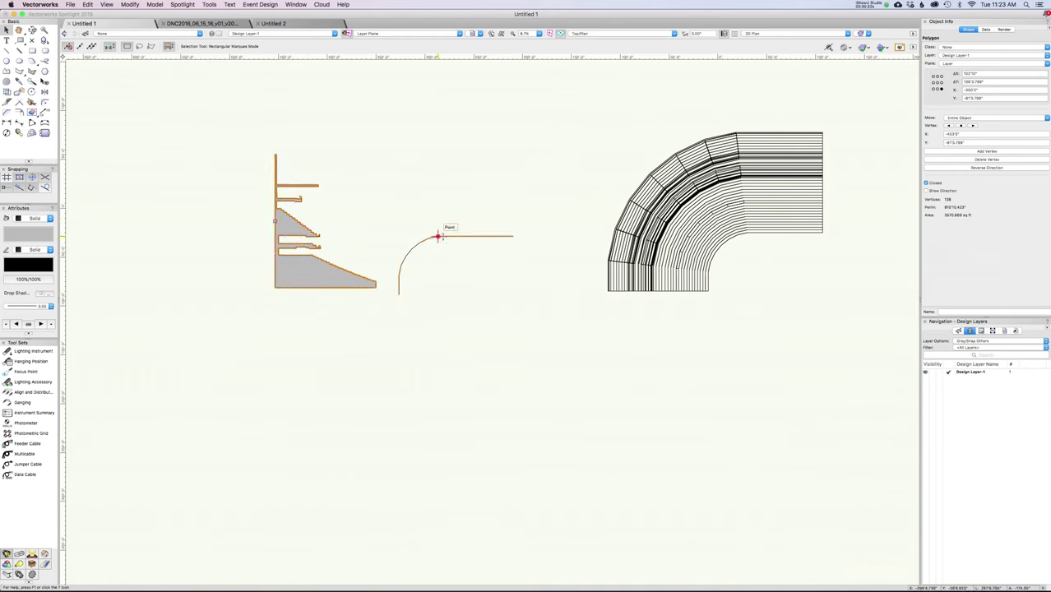
pyautogui.moveTo(248, 129); pyautogui.dragTo(544, 363)
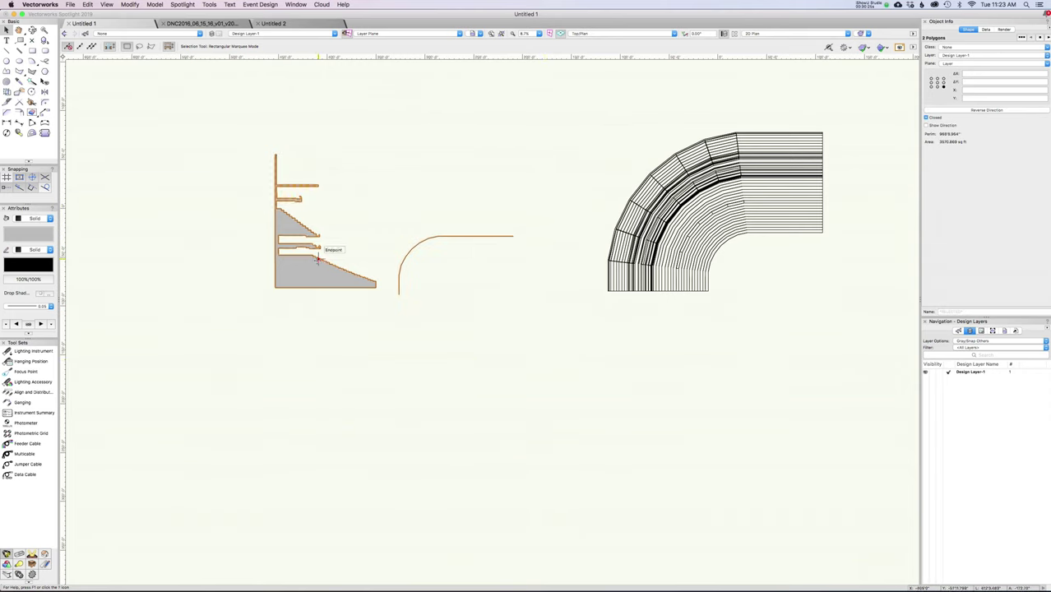
# Try to extrude the seating section along the curved path with Fix Profile enabled, and undo the attempt
pyautogui.click(155, 4)
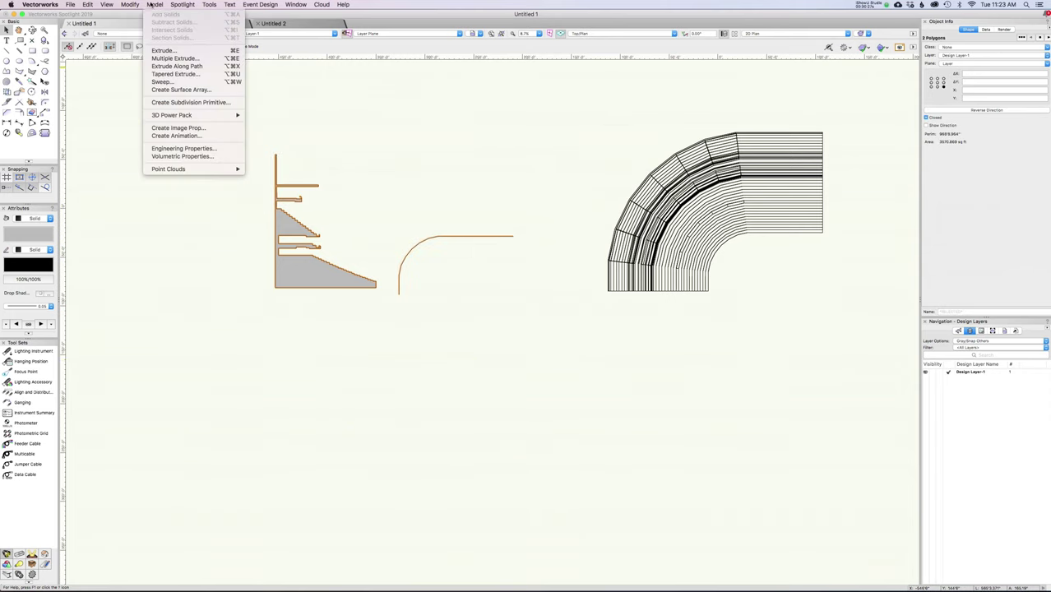
pyautogui.click(175, 66)
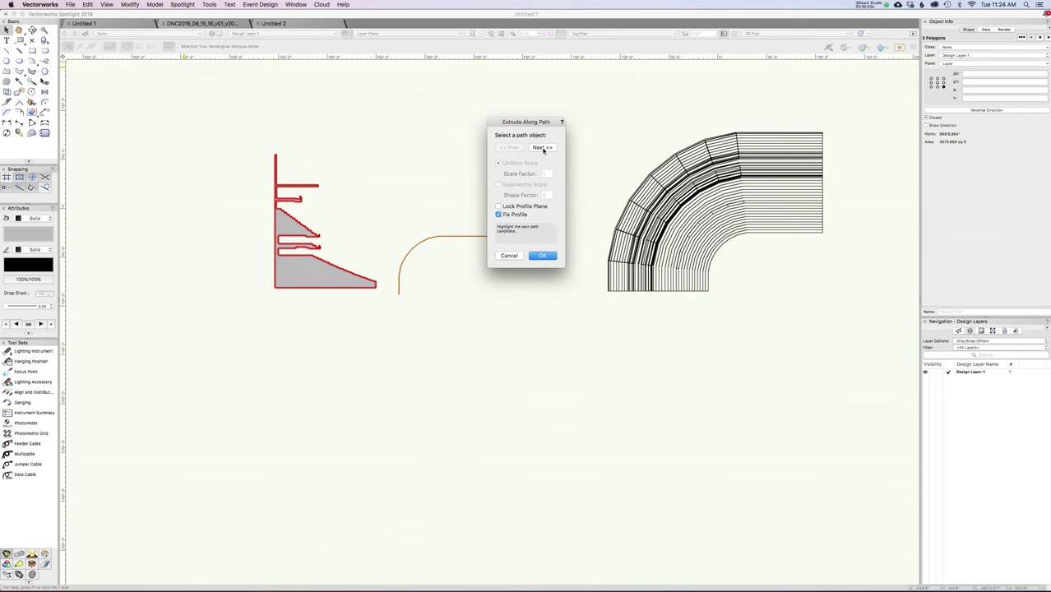
pyautogui.click(542, 147)
pyautogui.moveTo(543, 122); pyautogui.dragTo(642, 116)
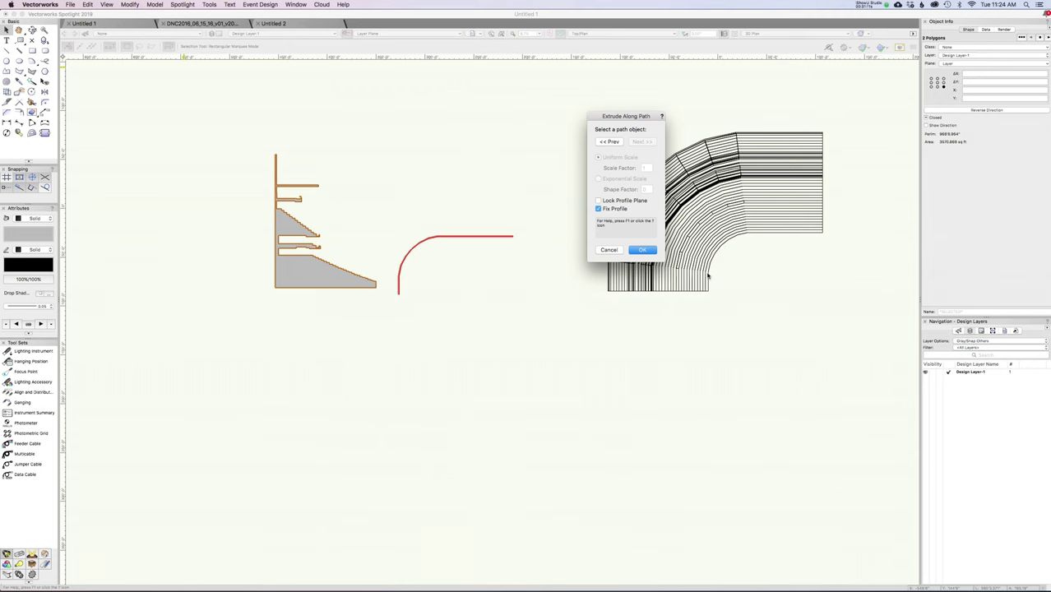
pyautogui.press('Return')
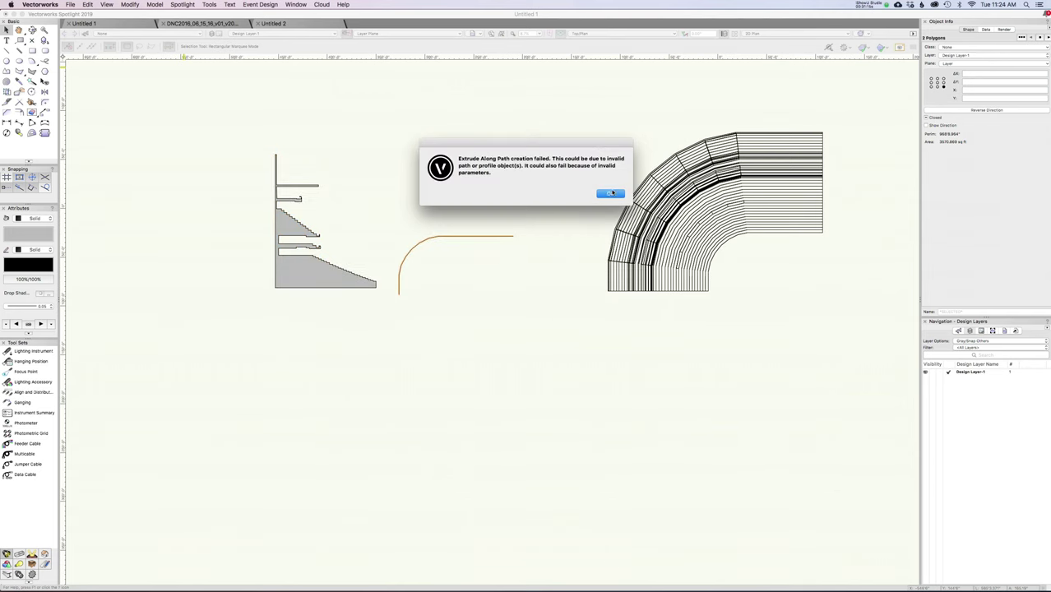
pyautogui.click(610, 194)
pyautogui.click(518, 294)
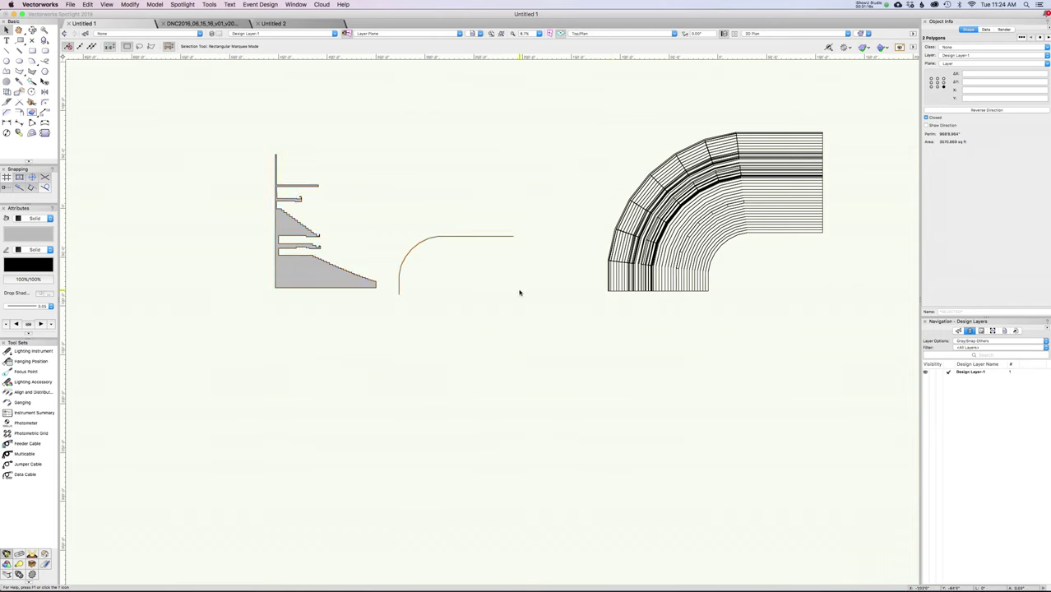
pyautogui.press('super+z')
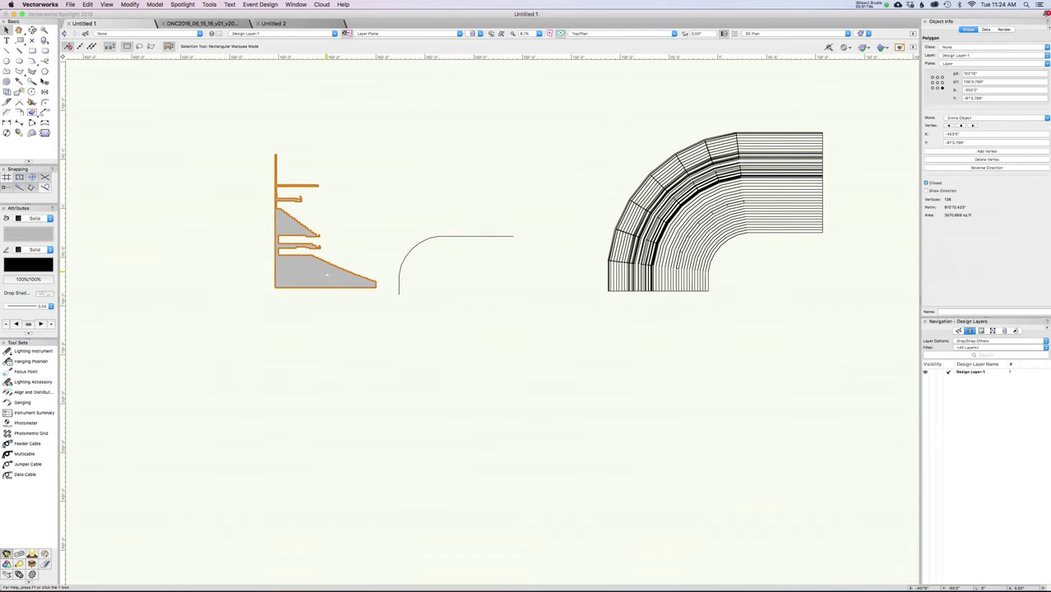
# Extrude the stepped seating section along the curved polygon path with Fix Profile turned off
pyautogui.keyDown('shift'); pyautogui.click(429, 237); pyautogui.keyUp('shift')
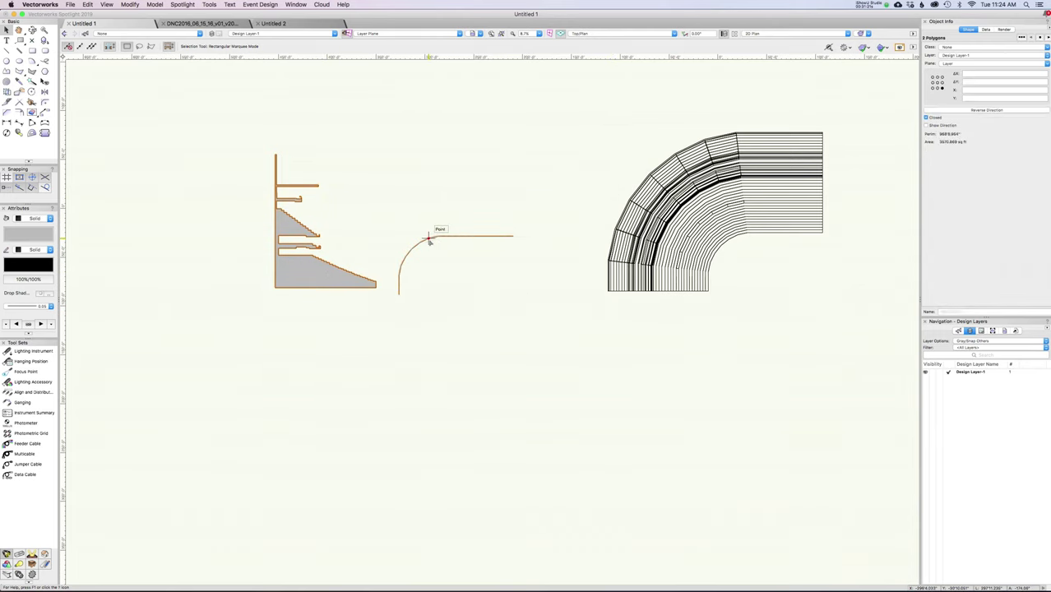
pyautogui.click(155, 4)
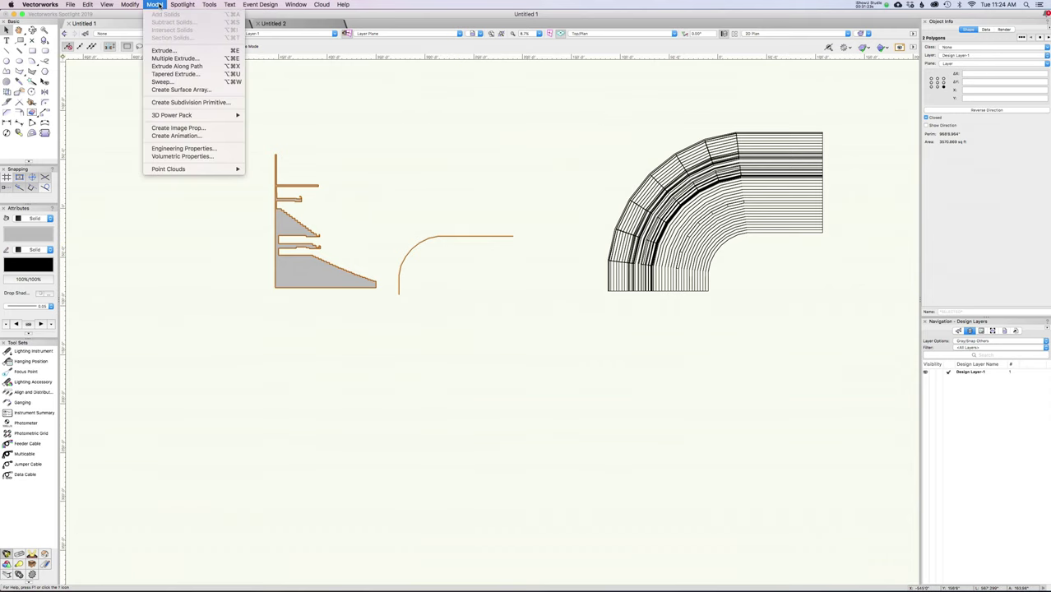
pyautogui.click(176, 65)
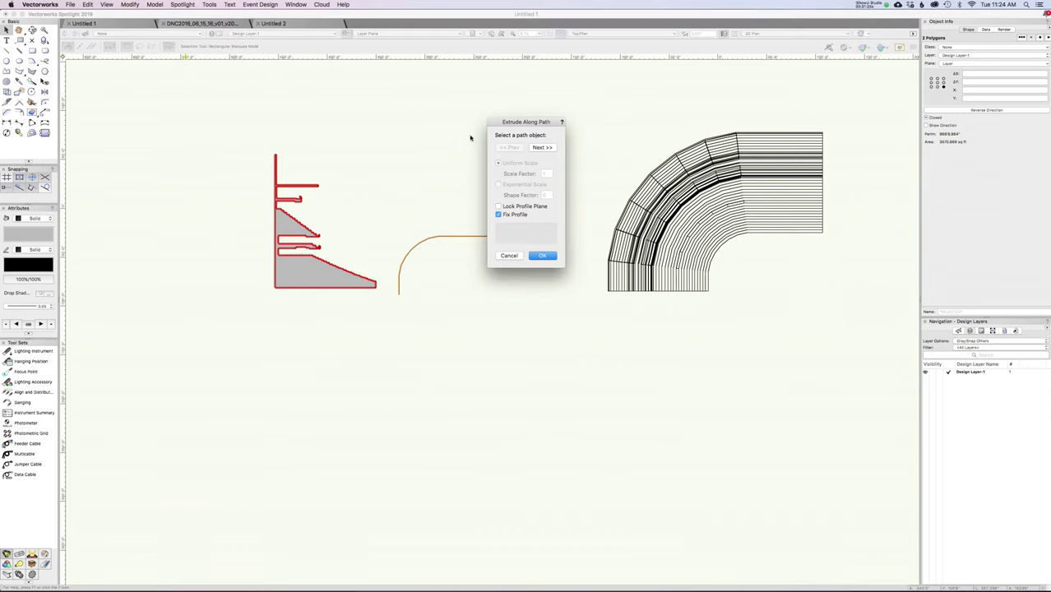
pyautogui.click(498, 215)
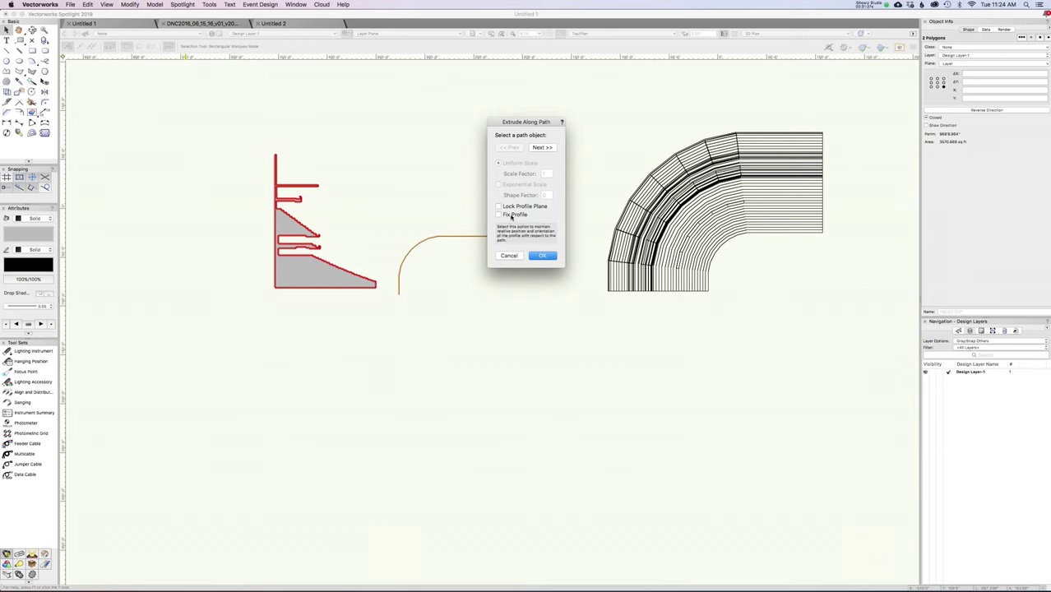
pyautogui.click(541, 147)
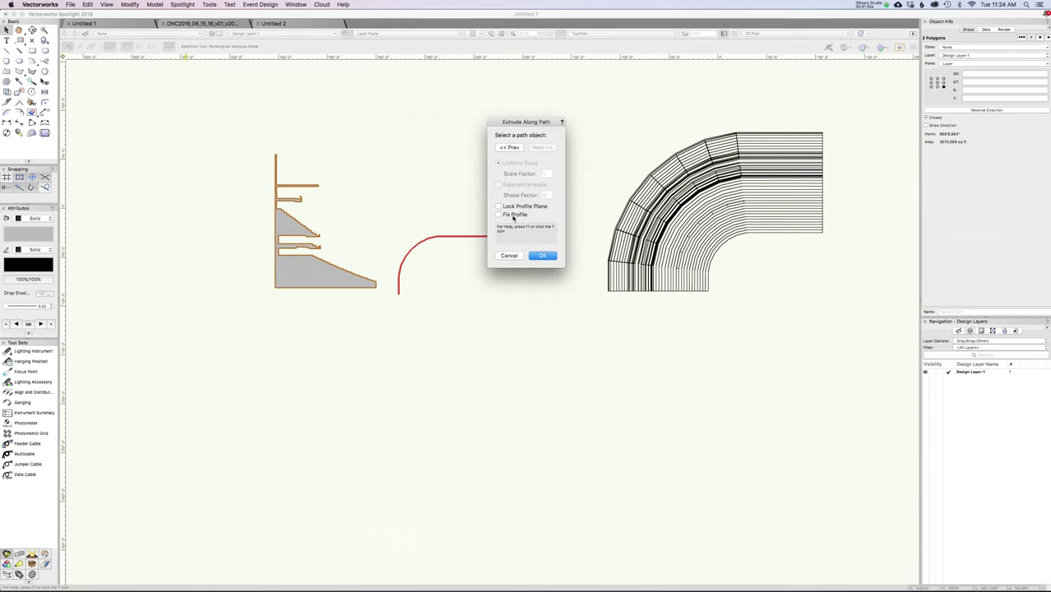
pyautogui.click(543, 256)
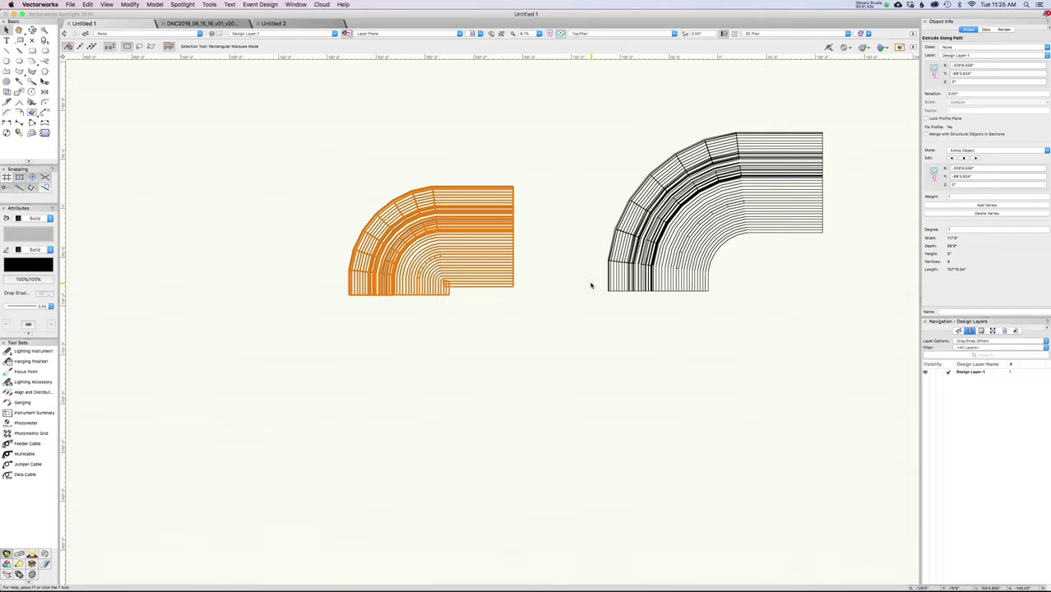
# Examine the extruded seating corner in a shaded 3D view, focusing on where its lowest rows meet at the inner corner
pyautogui.keyDown('super'); pyautogui.moveTo(590, 285); pyautogui.dragTo(436, 278, button='middle'); pyautogui.keyUp('super')
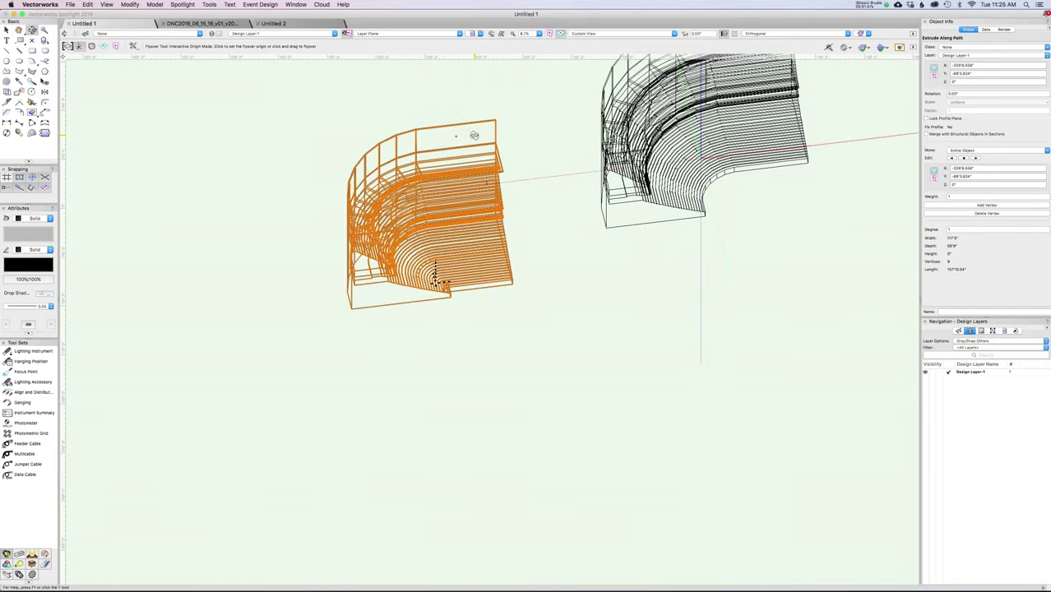
pyautogui.press('super+shift+g')
pyautogui.scroll(3, 463, 271)
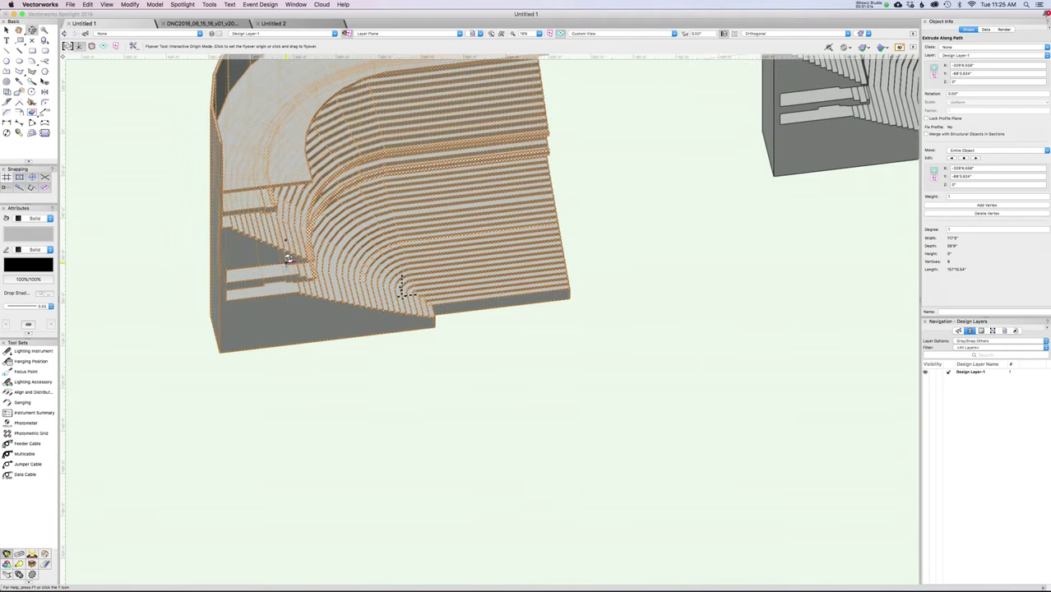
pyautogui.moveTo(289, 255); pyautogui.dragTo(419, 258)
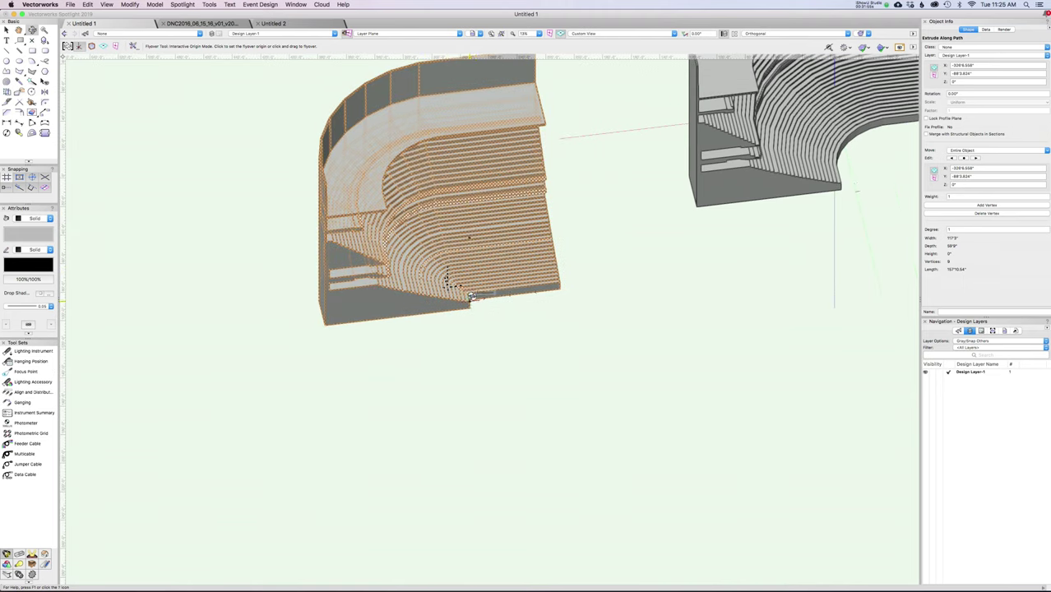
pyautogui.scroll(2, 451, 279)
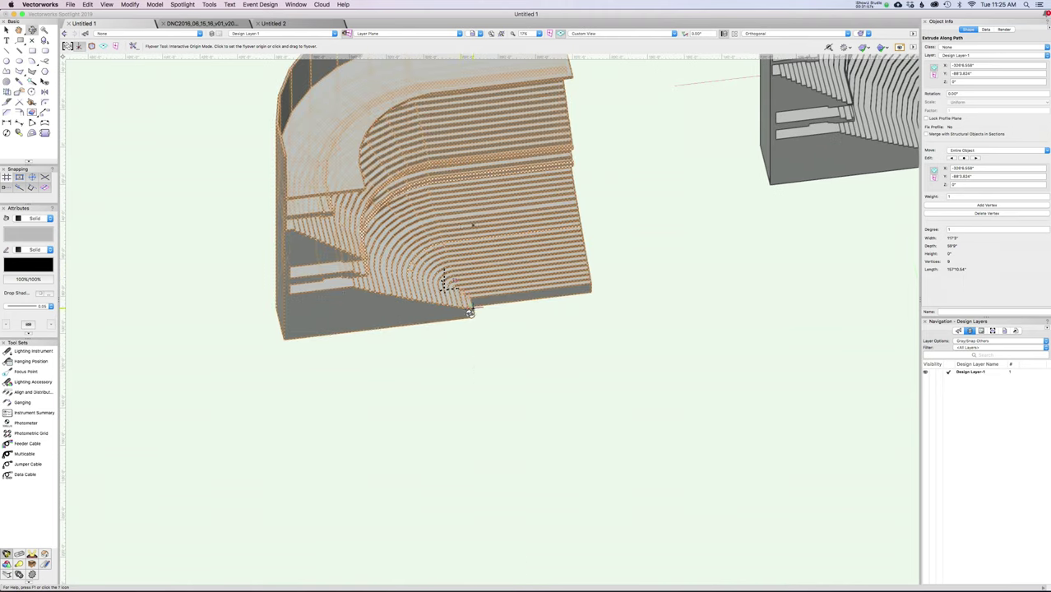
# In Top/Plan view, edit the extrusion's profile so the bottom front corner of the section sits on the origin, and exit the profile
pyautogui.press('super+5')
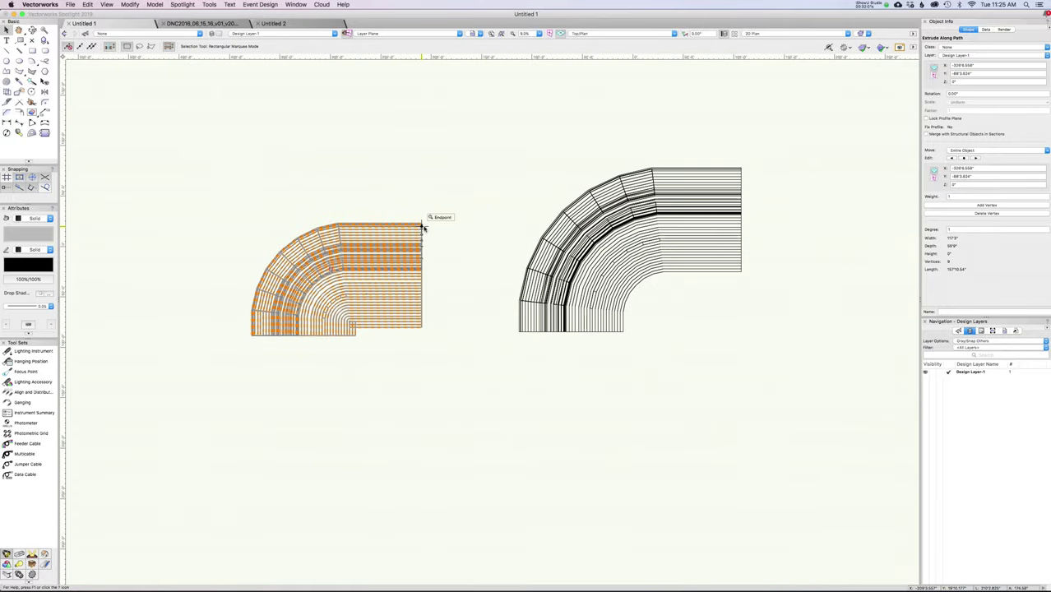
pyautogui.press('super+a')
pyautogui.click(421, 225)
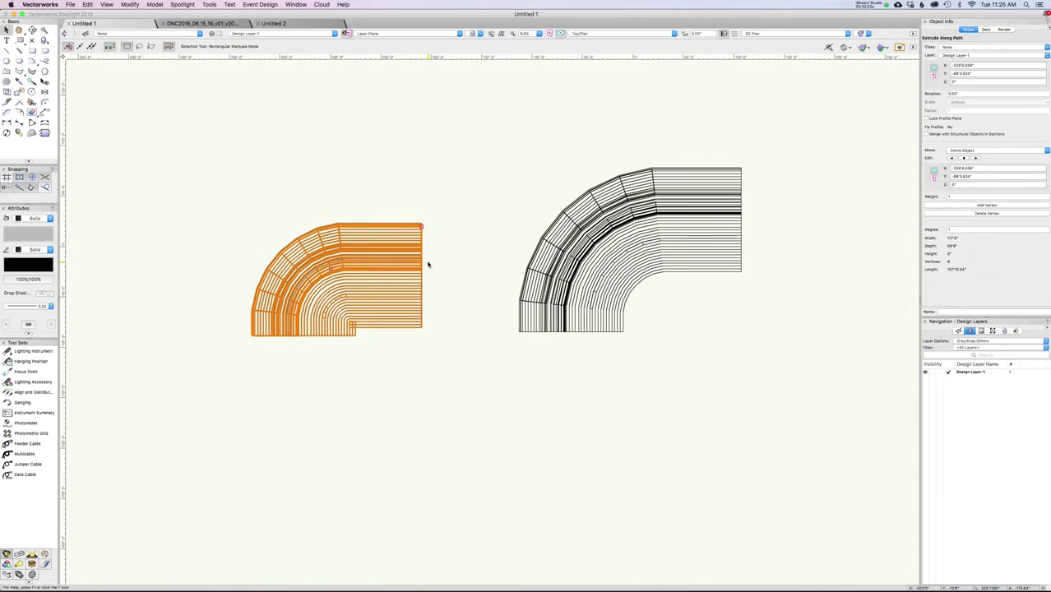
pyautogui.doubleClick(386, 258)
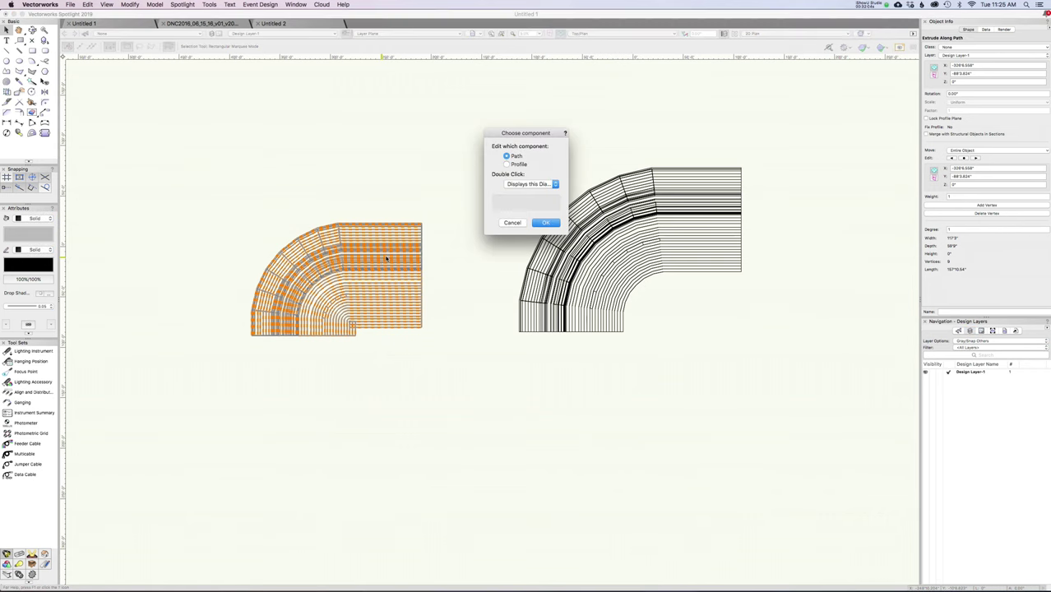
pyautogui.click(506, 164)
pyautogui.click(545, 222)
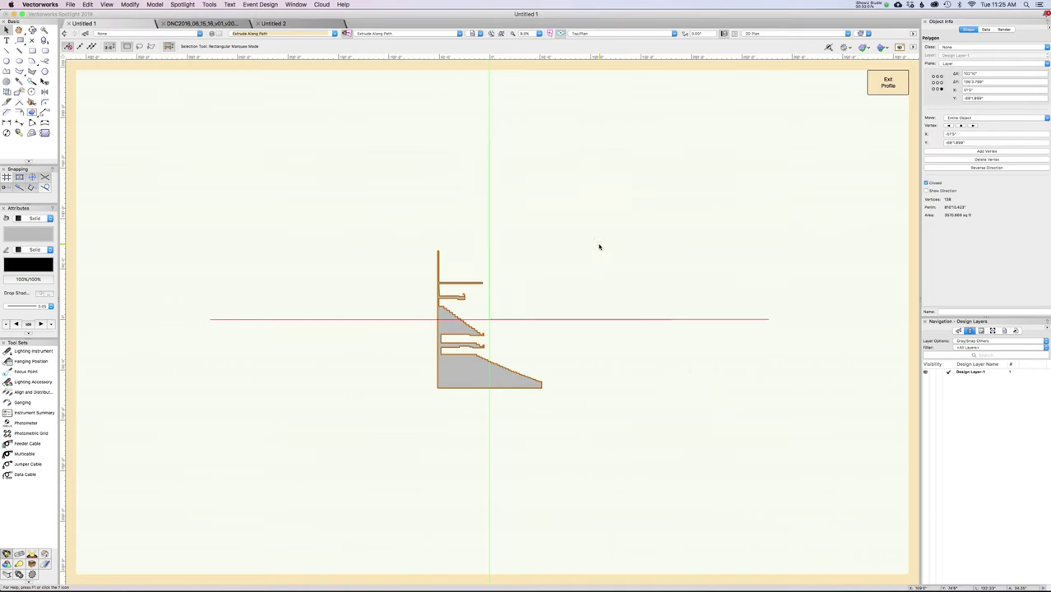
pyautogui.scroll(2, 526, 310)
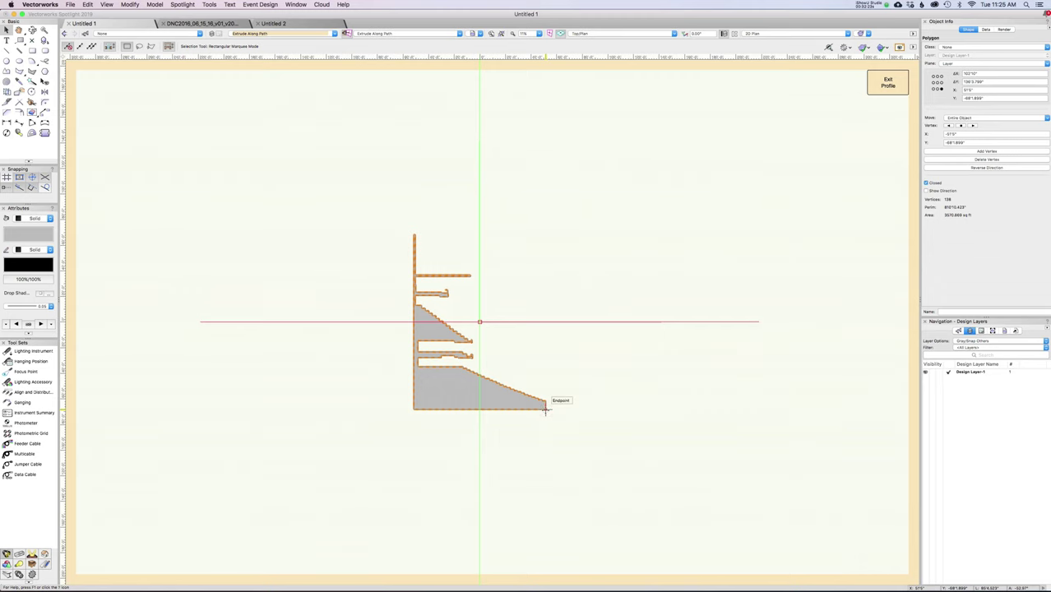
pyautogui.moveTo(546, 410); pyautogui.dragTo(480, 322)
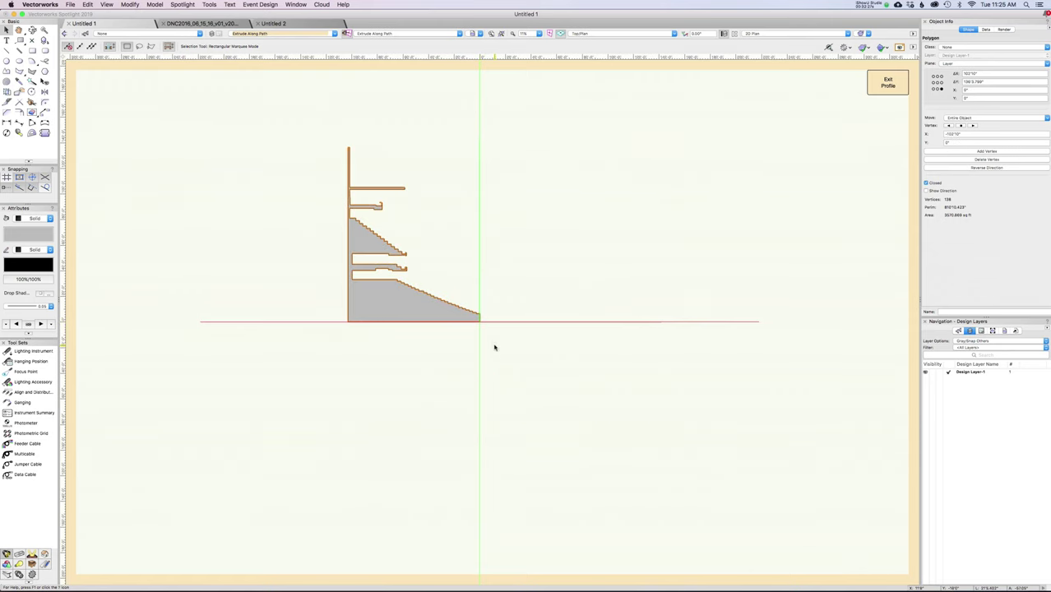
pyautogui.scroll(5, 481, 324)
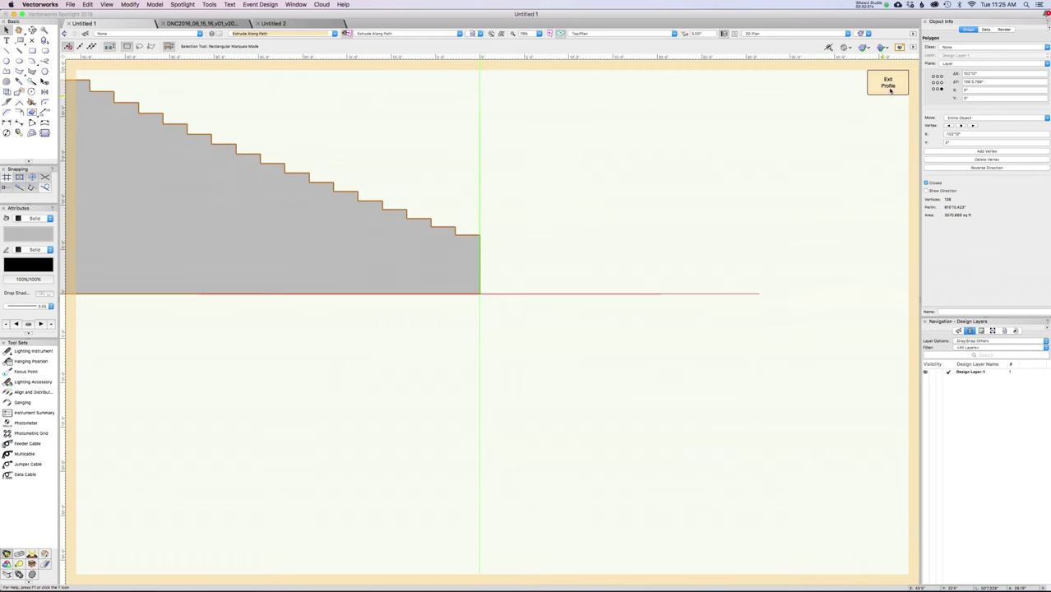
pyautogui.click(886, 86)
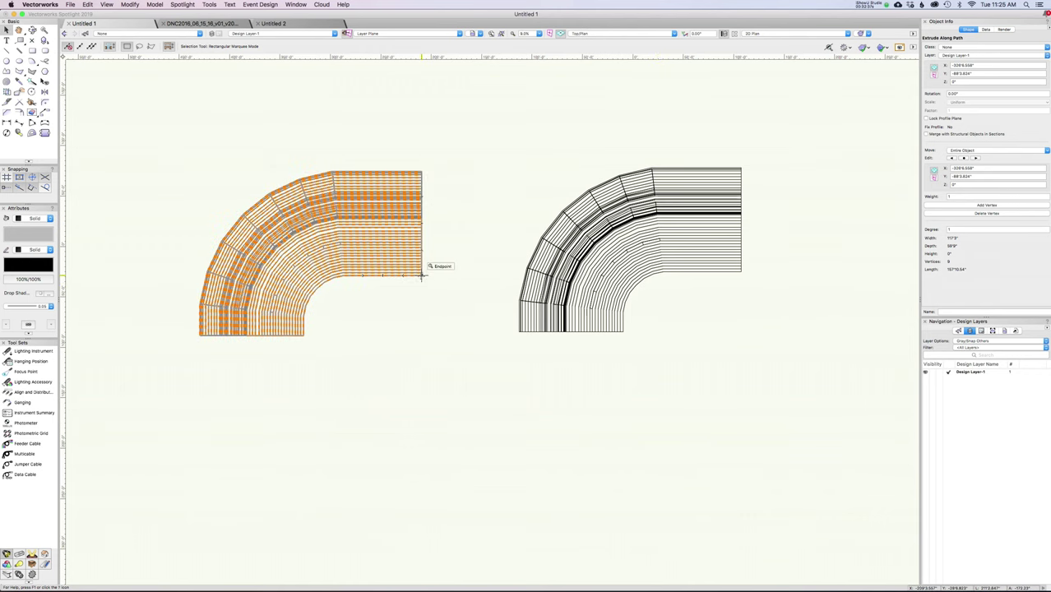
# Snap the extruded corner onto the finished seating corner by its front-row endpoint for comparison, and pull it back alongside
pyautogui.moveTo(422, 275); pyautogui.dragTo(740, 273)
pyautogui.moveTo(696, 178); pyautogui.dragTo(361, 176)
# Examine both seating corners with shaded rendering in Normal Perspective, viewing the rows from the arena floor side
pyautogui.press('super+1')
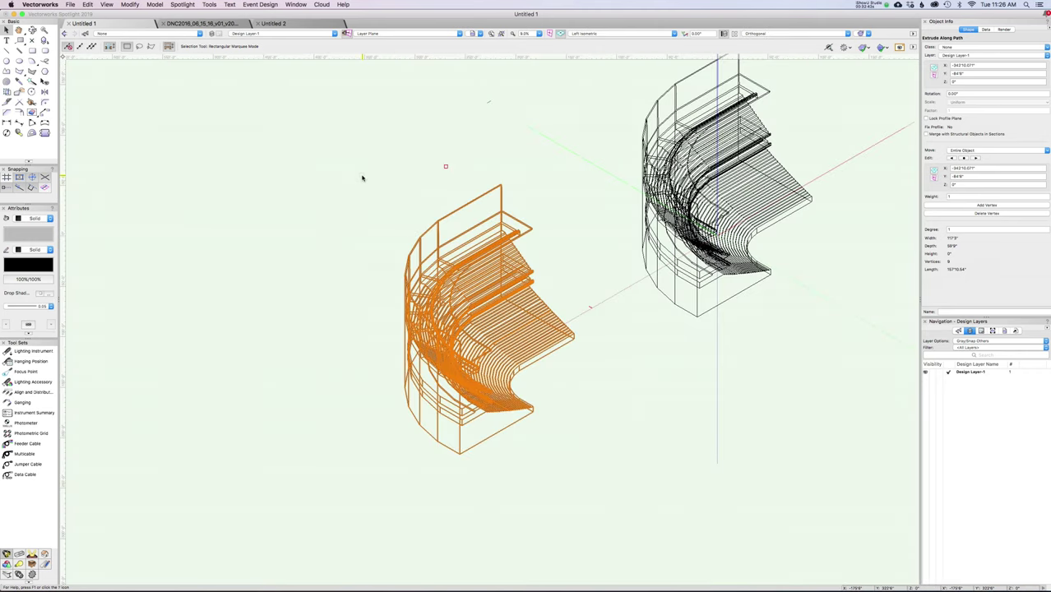
pyautogui.press('super+shift+g')
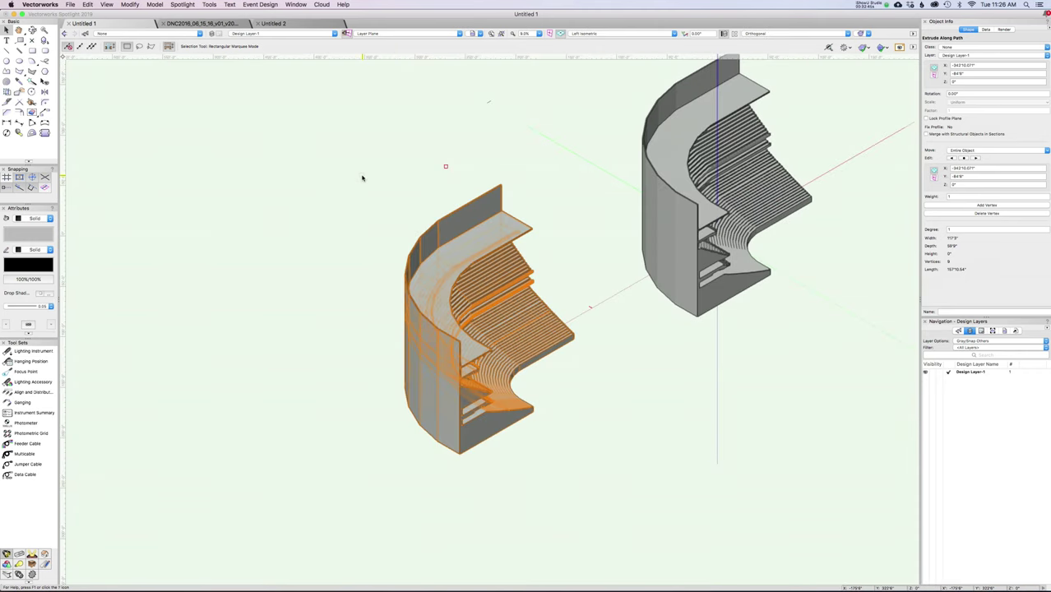
pyautogui.click(742, 33)
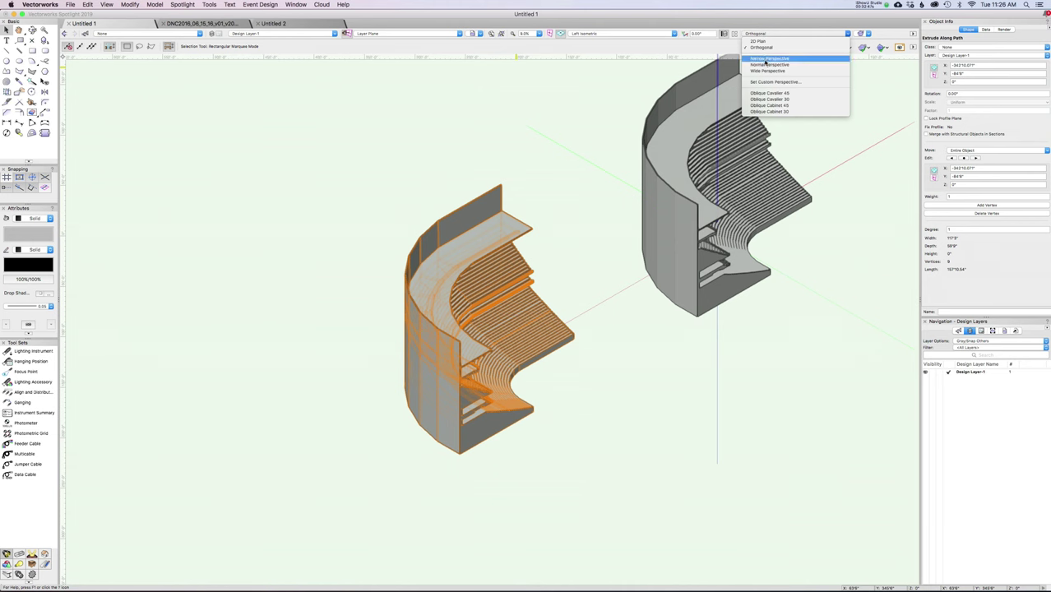
pyautogui.click(765, 66)
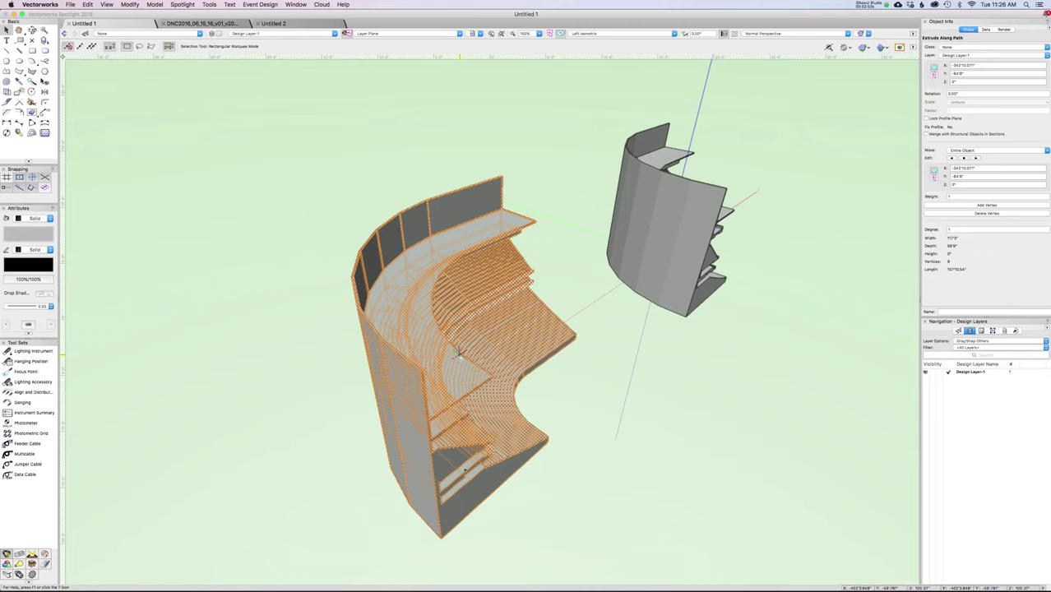
pyautogui.hotkey('shift', 'c')
pyautogui.moveTo(512, 428); pyautogui.dragTo(462, 304)
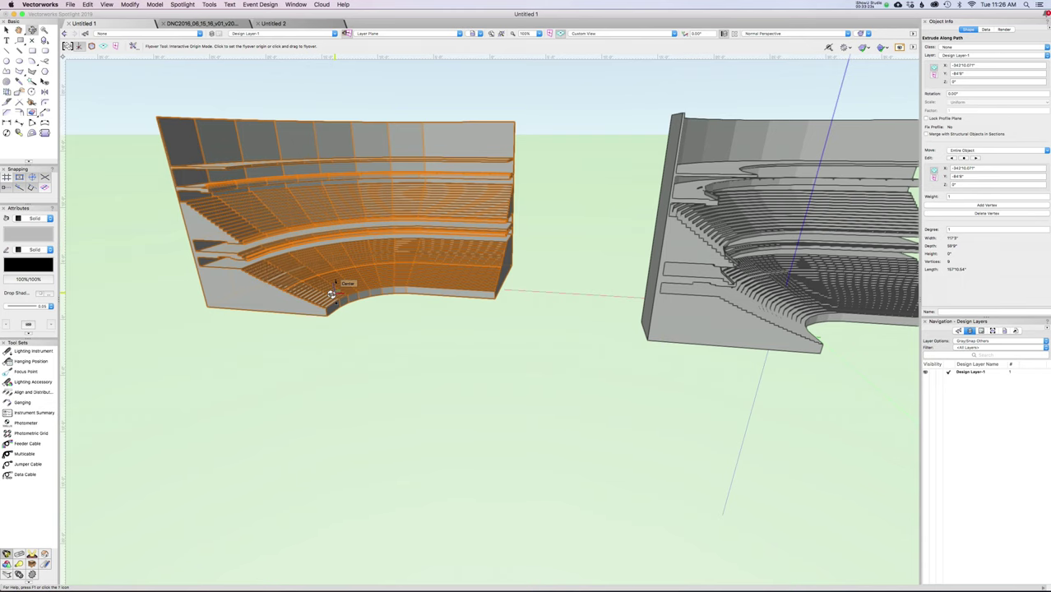
pyautogui.scroll(-3, 332, 293)
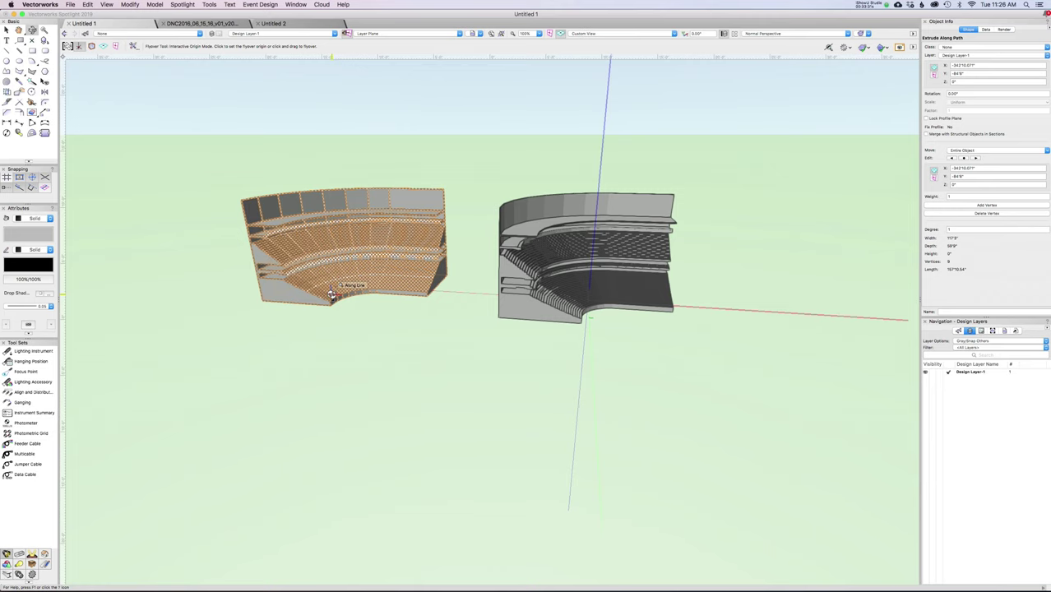
# Return to Top/Plan view, switch to the blank Untitled 2 drawing, and dismiss the backup reminder
pyautogui.press('super+5')
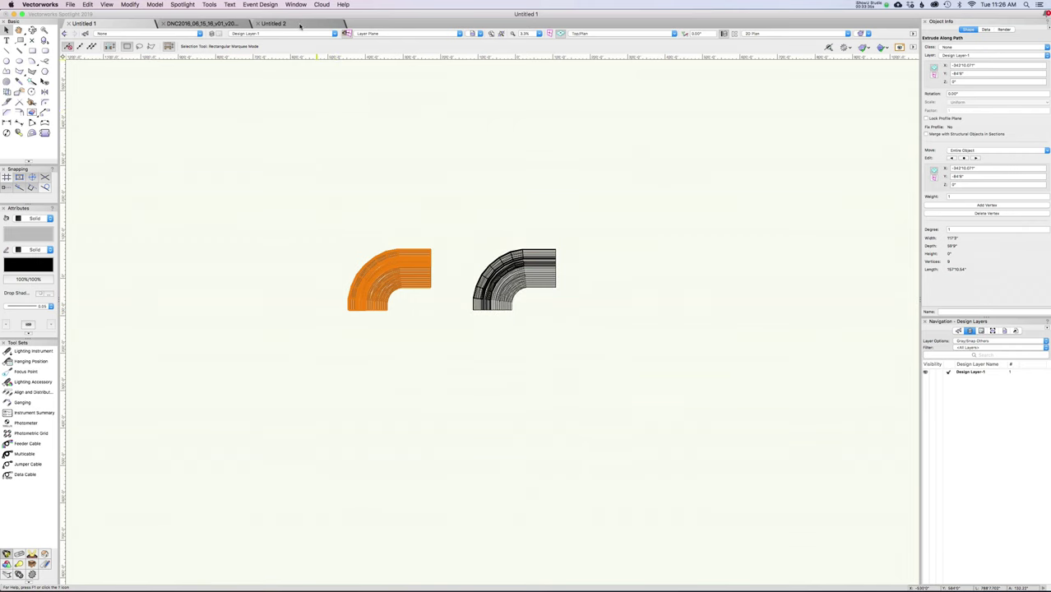
pyautogui.hotkey('ctrl', 'shift', 'Tab')
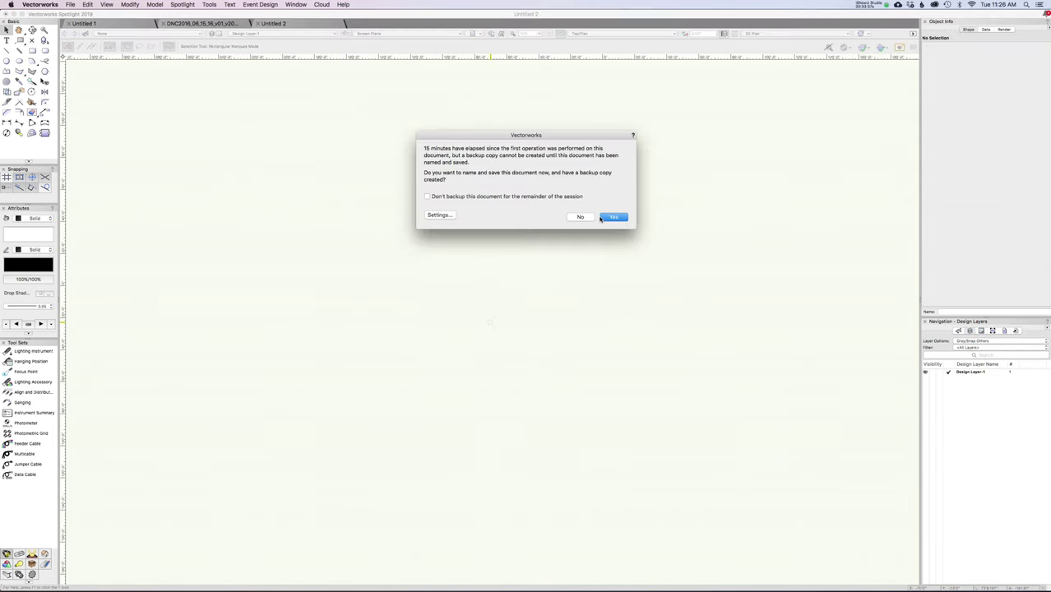
pyautogui.click(612, 217)
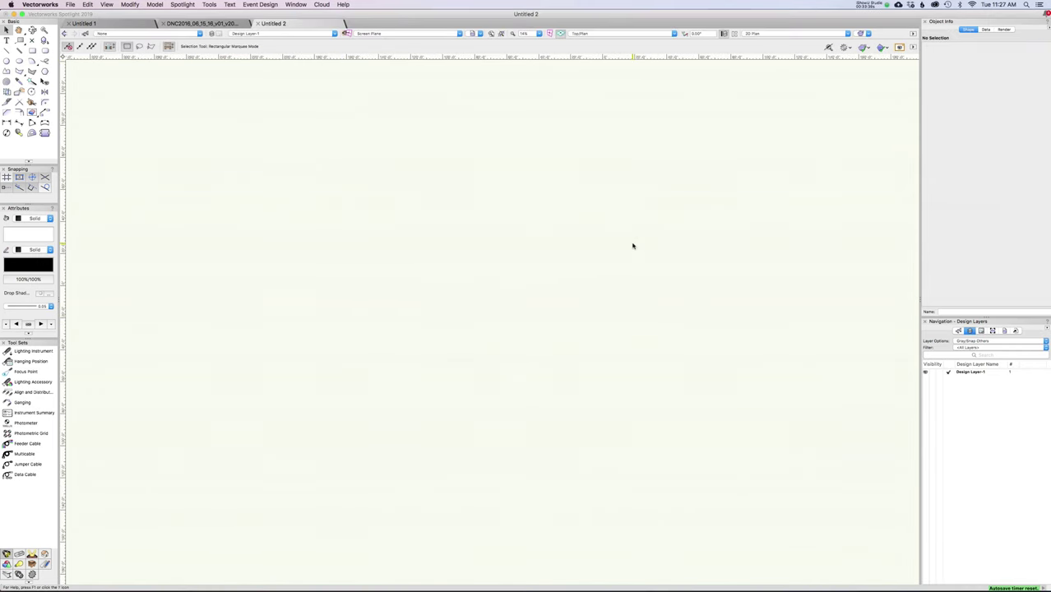